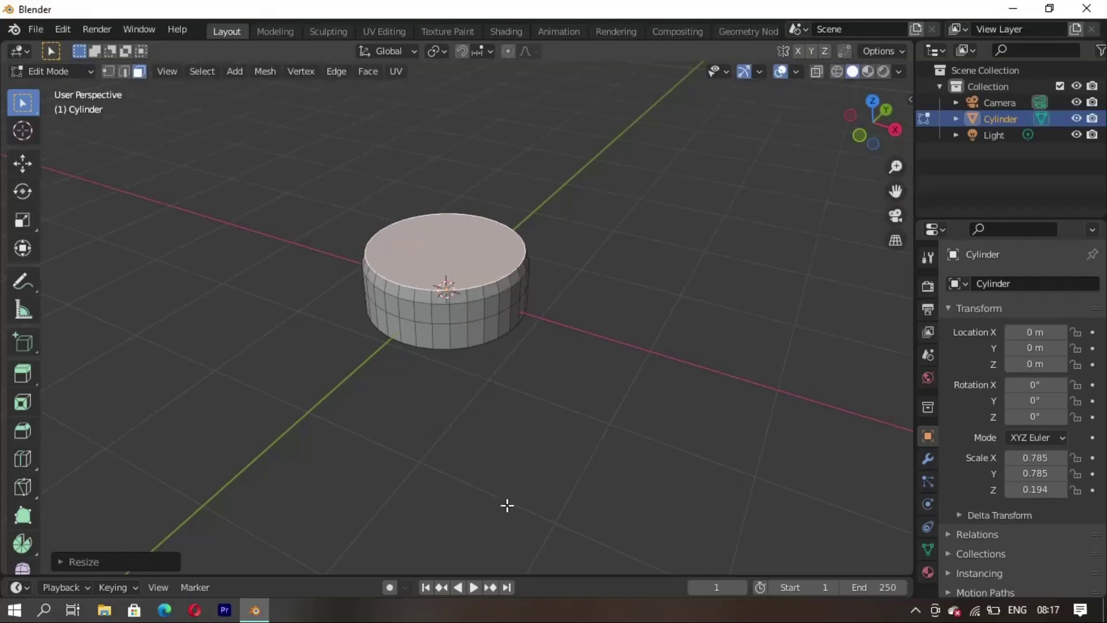
# - Inset the top face and extrude it downward to hollow the cylinder into a thick-walled jar
pyautogui.press('i')
pyautogui.click(496, 502)
pyautogui.press('e')
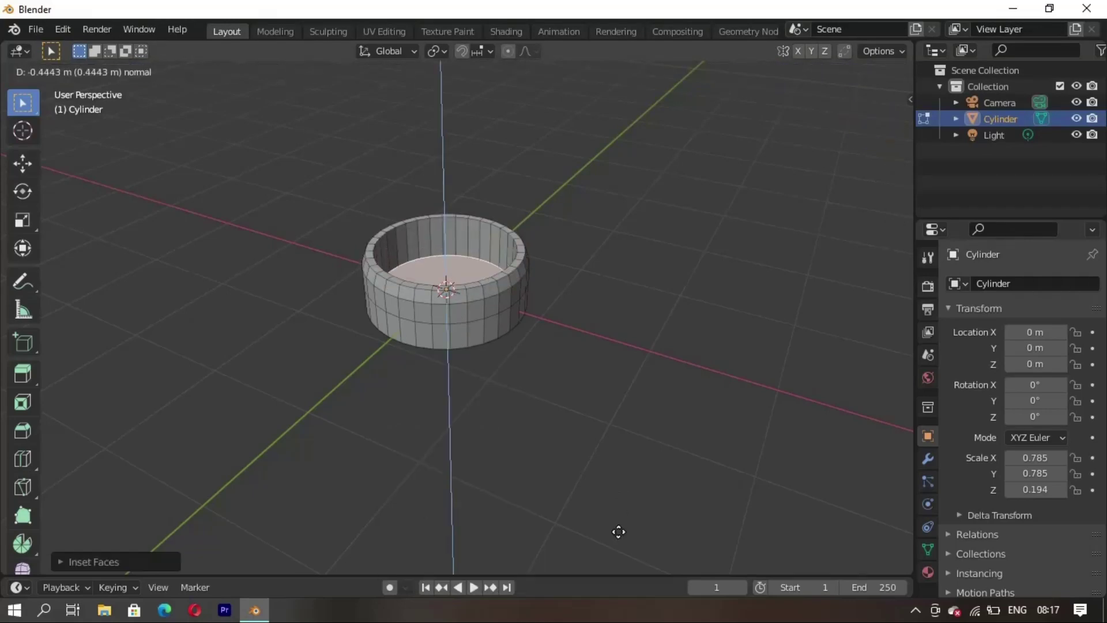
pyautogui.click(617, 531)
pyautogui.scroll(3, 469, 371)
pyautogui.moveTo(420, 363); pyautogui.dragTo(939, 370, button='middle')
# - Add a Subdivision Surface modifier at level 3
pyautogui.click(928, 459)
pyautogui.click(1021, 283)
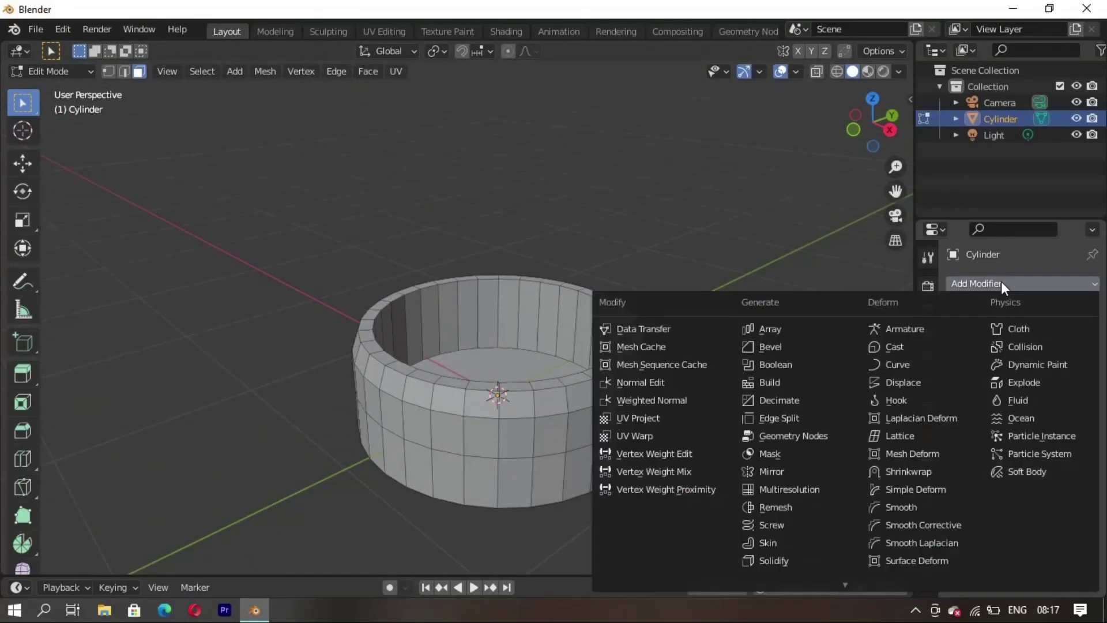
pyautogui.click(767, 565)
pyautogui.hotkey('ctrl', '3')
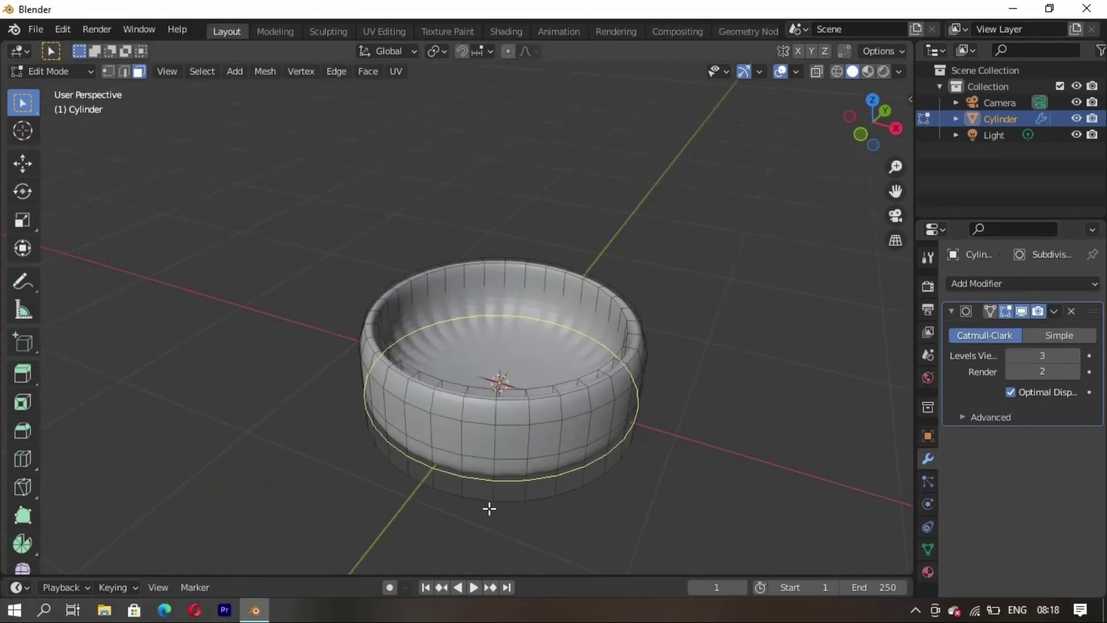
# - Add an edge loop around the jar wall near the base and preview the smoothed shape
pyautogui.click(489, 508)
pyautogui.click(477, 488)
pyautogui.press('Tab')
pyautogui.moveTo(469, 421); pyautogui.dragTo(516, 414, button='middle')
pyautogui.press('Tab')
pyautogui.press('2')
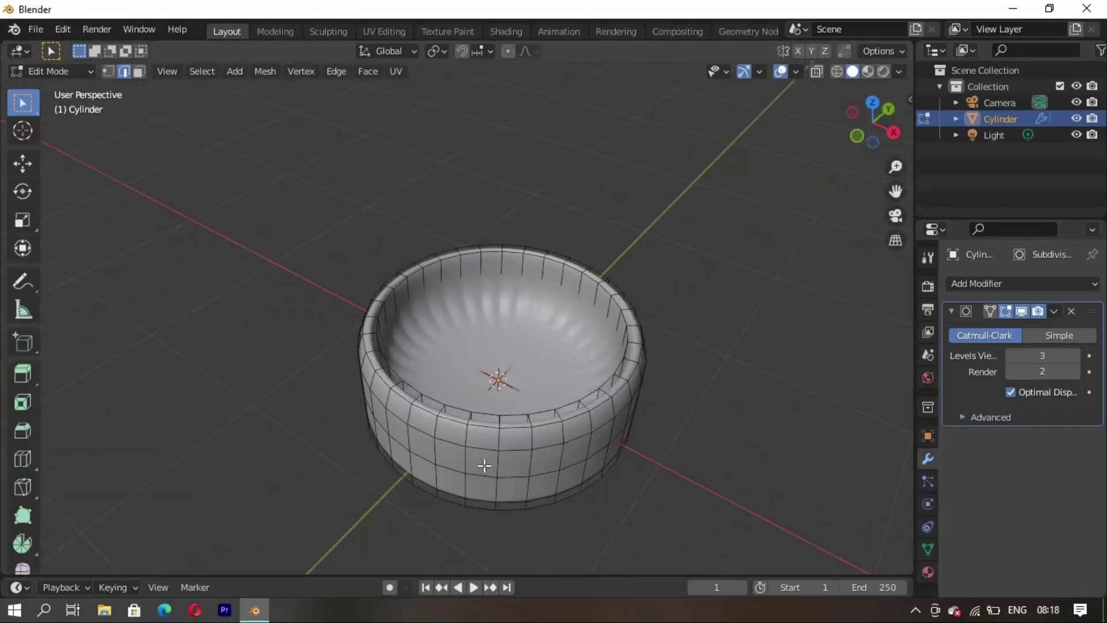
# - Inset the jar's inner floor face for a tighter edge loop
pyautogui.click(496, 378)
pyautogui.press('i')
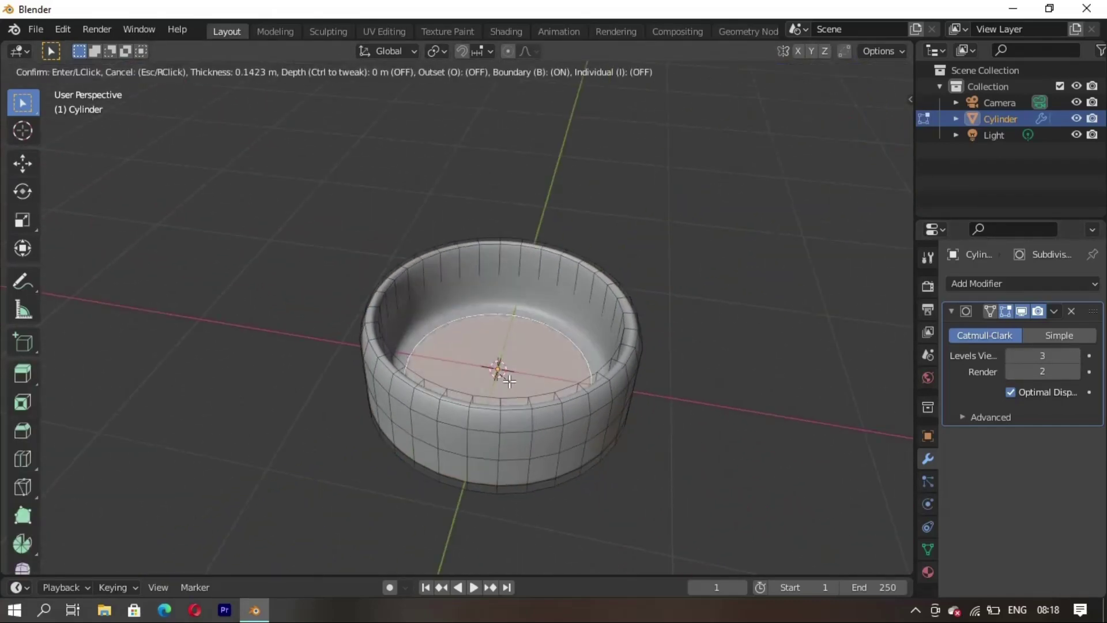
pyautogui.click(502, 371)
pyautogui.moveTo(463, 453); pyautogui.dragTo(456, 459, button='middle')
pyautogui.press('Tab')
# - Inset the jar's outer base face and check the smoothed cup
pyautogui.press('Tab')
pyautogui.scroll(3, 506, 386)
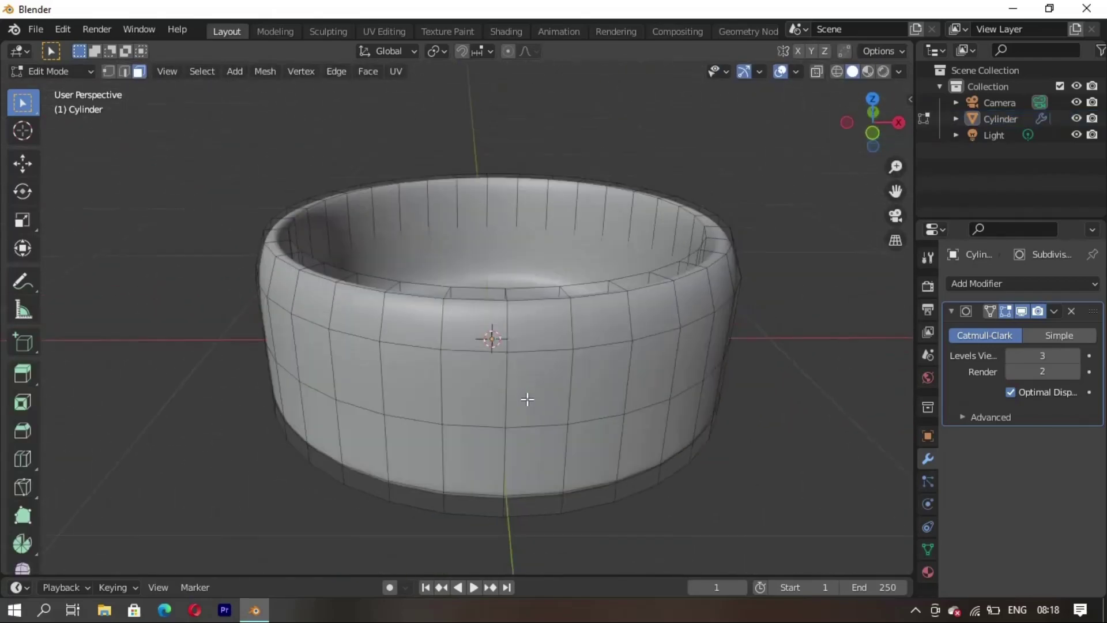
# - Add an edge loop near the jar rim
pyautogui.hotkey('ctrl', 'r')
pyautogui.moveTo(527, 398)
pyautogui.mouseDown(button='middle')
pyautogui.moveTo(461, 426)
pyautogui.moveTo(469, 378)
pyautogui.moveTo(410, 407)
pyautogui.moveTo(444, 375)
pyautogui.moveTo(489, 499)
pyautogui.moveTo(569, 447)
pyautogui.moveTo(382, 378)
pyautogui.mouseUp(button='middle')
pyautogui.click(461, 424)
pyautogui.click(445, 375)
pyautogui.press('i')
pyautogui.click(460, 399)
pyautogui.press('Tab')
pyautogui.scroll(-2, 531, 398)
pyautogui.scroll(2, 528, 398)
pyautogui.press('Tab')
pyautogui.moveTo(519, 369)
pyautogui.mouseDown(button='middle')
pyautogui.moveTo(443, 382)
pyautogui.moveTo(388, 415)
pyautogui.moveTo(387, 439)
pyautogui.mouseUp(button='middle')
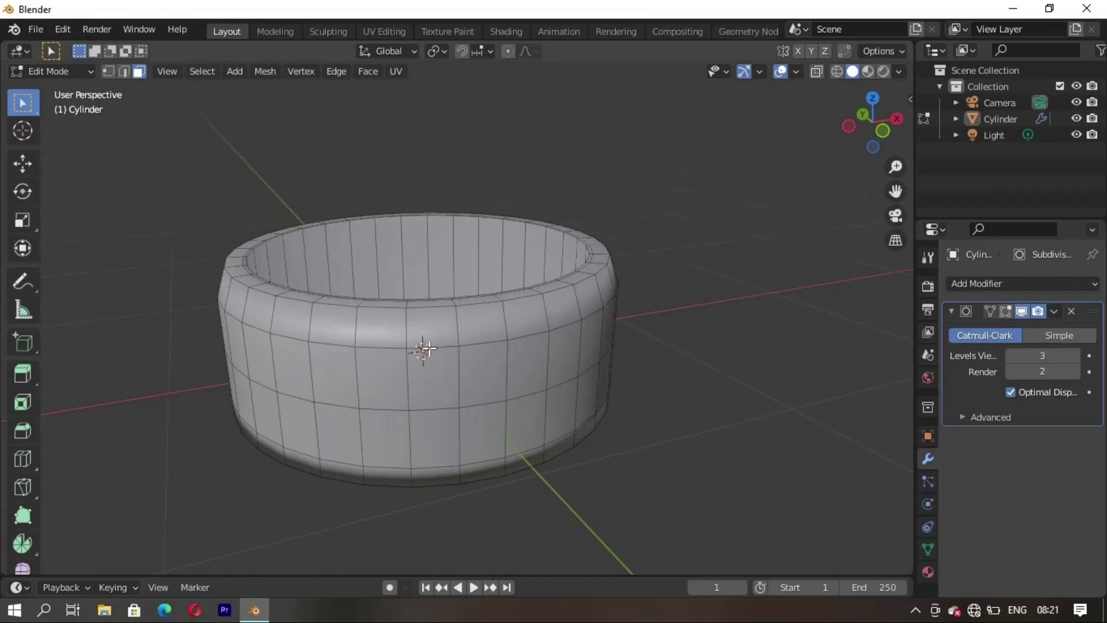
# - Select the first vertical column of wall faces, including its lowest face
pyautogui.keyDown('ctrl'); pyautogui.click(425, 440); pyautogui.keyUp('ctrl')
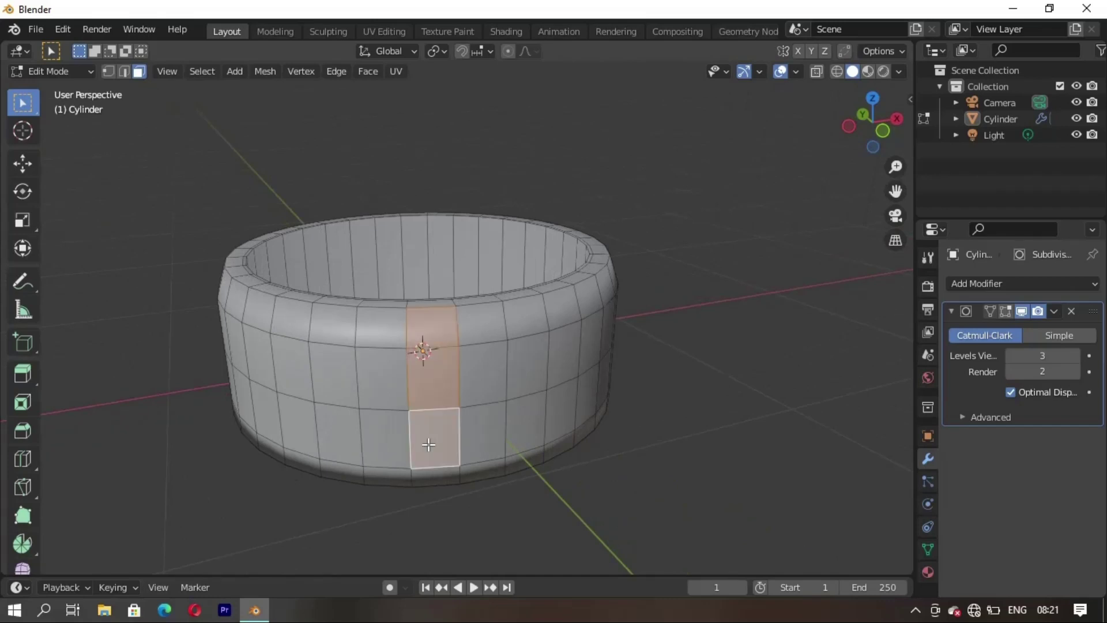
pyautogui.moveTo(425, 440)
pyautogui.mouseDown(button='middle')
pyautogui.moveTo(407, 375)
pyautogui.moveTo(415, 363)
pyautogui.moveTo(473, 433)
pyautogui.mouseUp(button='middle')
pyautogui.keyDown('ctrl'); pyautogui.click(419, 357); pyautogui.keyUp('ctrl')
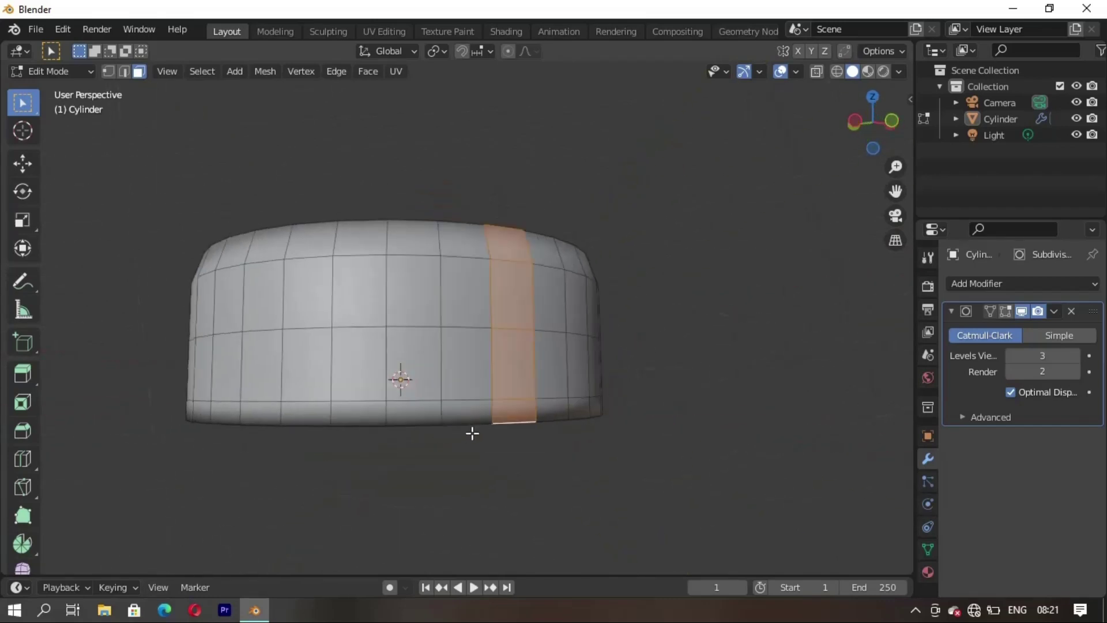
# - Enable Auto Smooth at 30° in the mesh's Normals settings
pyautogui.click(927, 549)
pyautogui.click(974, 559)
pyautogui.scroll(-3, 1003, 541)
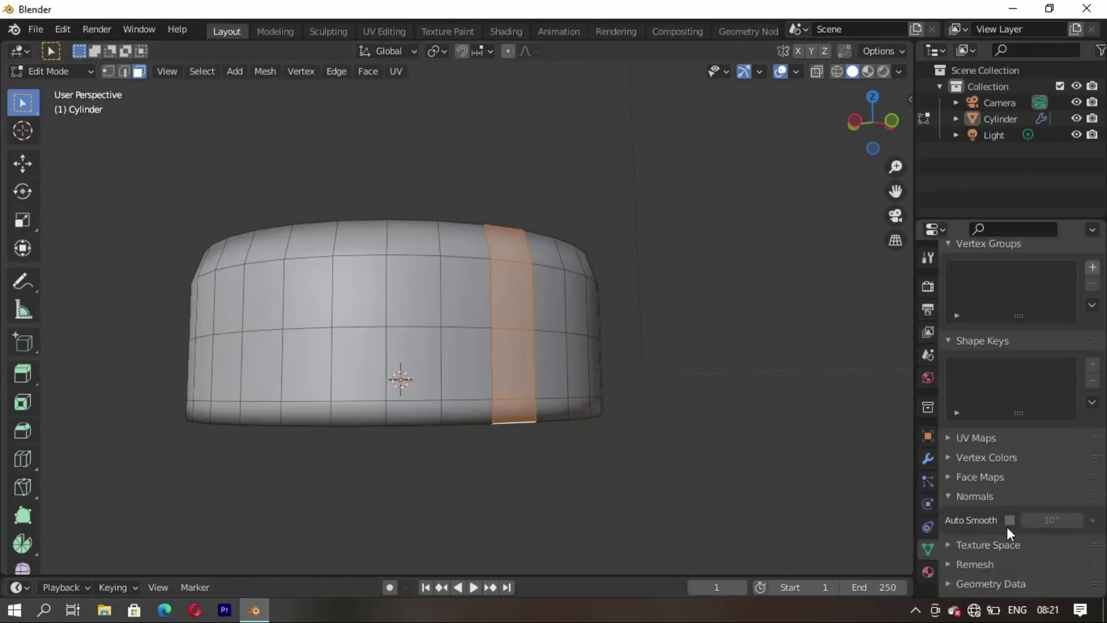
pyautogui.click(1009, 520)
# - Add a second column of four wall faces to the selection
pyautogui.moveTo(676, 454)
pyautogui.mouseDown(button='middle')
pyautogui.moveTo(412, 370)
pyautogui.moveTo(435, 363)
pyautogui.moveTo(374, 264)
pyautogui.mouseUp(button='middle')
pyautogui.keyDown('shift'); pyautogui.click(374, 263); pyautogui.keyUp('shift')
pyautogui.keyDown('shift'); pyautogui.click(388, 311); pyautogui.keyUp('shift')
pyautogui.keyDown('shift'); pyautogui.click(387, 372); pyautogui.keyUp('shift')
pyautogui.keyDown('shift'); pyautogui.click(388, 432); pyautogui.keyUp('shift')
pyautogui.moveTo(426, 436); pyautogui.dragTo(447, 321, button='middle')
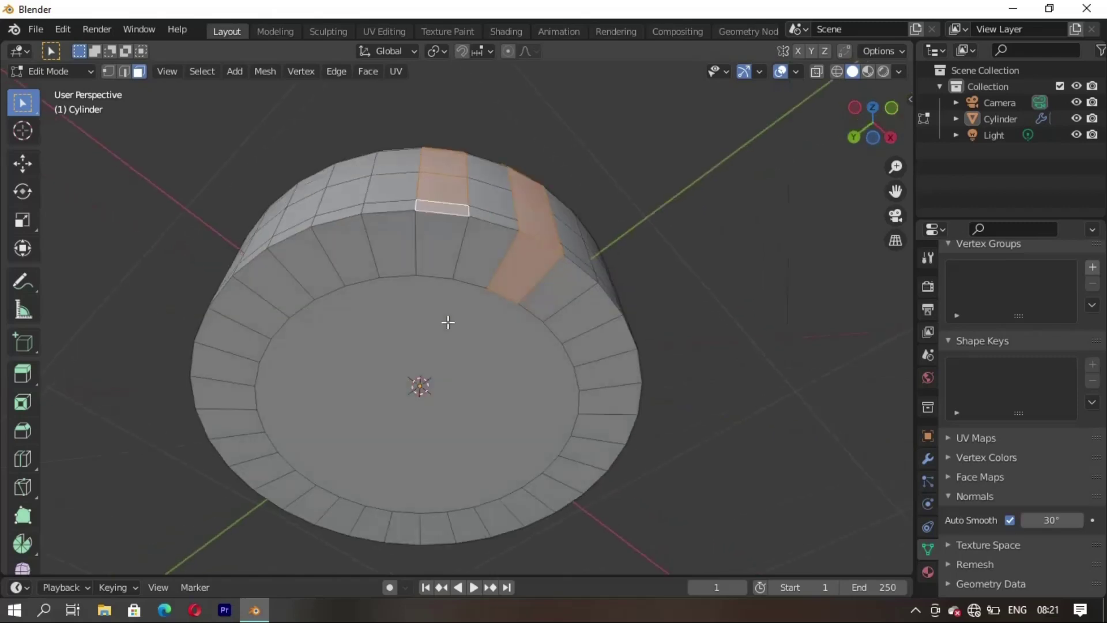
# - Add alternating faces around the jar's base to the selection
pyautogui.keyDown('shift'); pyautogui.click(443, 248); pyautogui.keyUp('shift')
pyautogui.keyDown('shift'); pyautogui.click(364, 261); pyautogui.keyUp('shift')
pyautogui.keyDown('shift'); pyautogui.click(279, 289); pyautogui.keyUp('shift')
pyautogui.moveTo(331, 242)
pyautogui.mouseDown(button='middle')
pyautogui.moveTo(363, 277)
pyautogui.moveTo(461, 195)
pyautogui.mouseUp(button='middle')
pyautogui.keyDown('shift'); pyautogui.click(462, 195); pyautogui.keyUp('shift')
pyautogui.keyDown('shift'); pyautogui.click(353, 184); pyautogui.keyUp('shift')
pyautogui.keyDown('shift'); pyautogui.click(256, 210); pyautogui.keyUp('shift')
pyautogui.keyDown('shift'); pyautogui.click(205, 262); pyautogui.keyUp('shift')
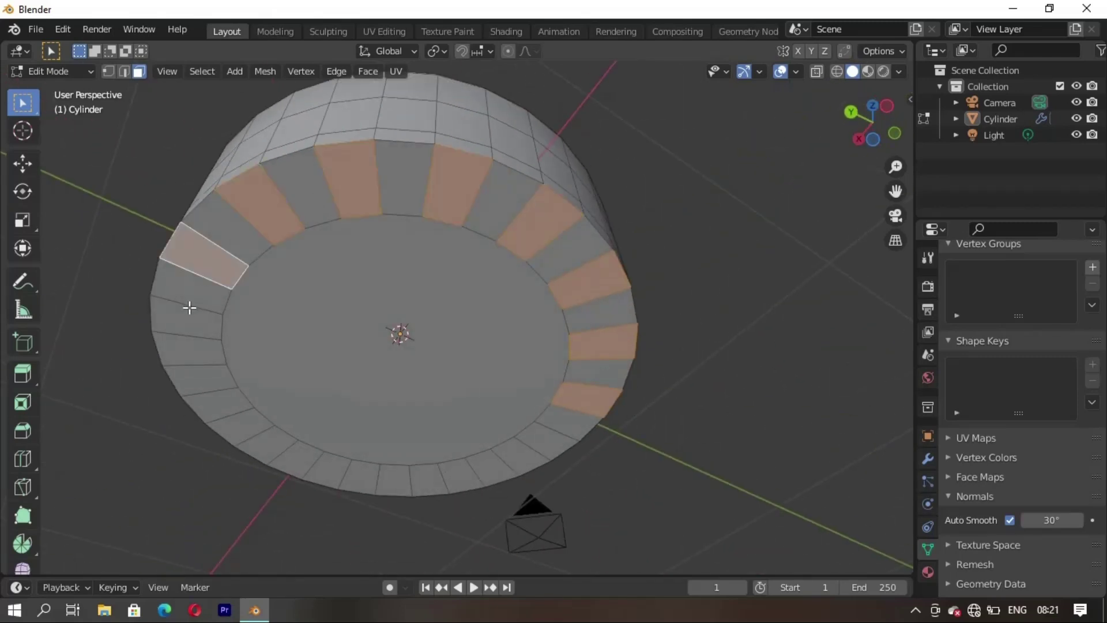
pyautogui.keyDown('shift'); pyautogui.click(182, 333); pyautogui.keyUp('shift')
pyautogui.keyDown('shift'); pyautogui.click(201, 388); pyautogui.keyUp('shift')
pyautogui.keyDown('shift'); pyautogui.click(243, 425); pyautogui.keyUp('shift')
pyautogui.keyDown('shift'); pyautogui.click(311, 466); pyautogui.keyUp('shift')
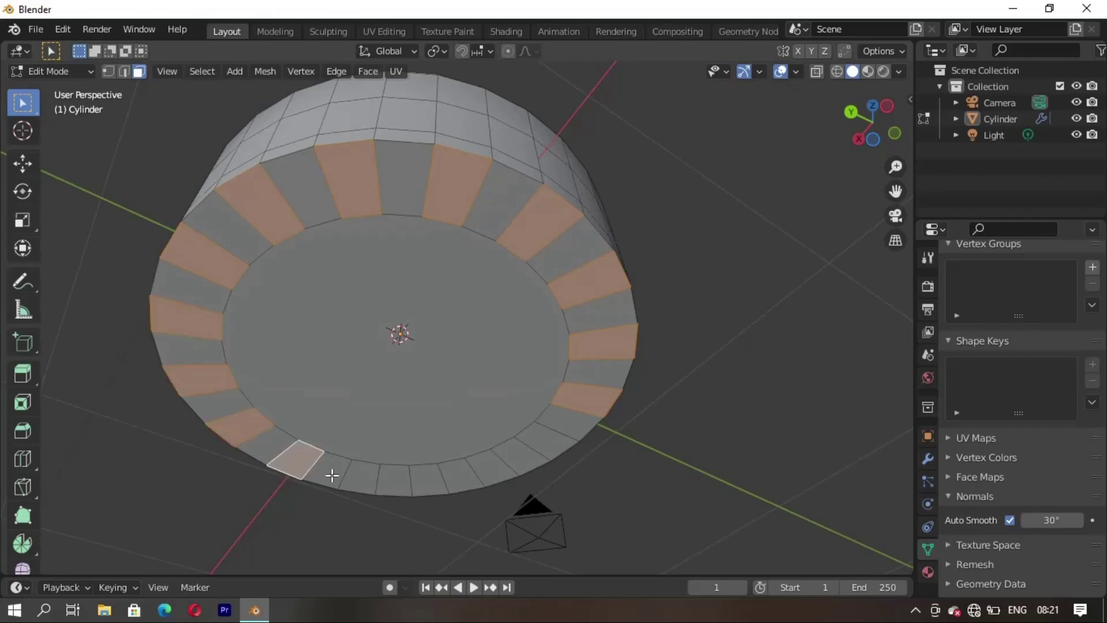
pyautogui.keyDown('shift'); pyautogui.click(547, 439); pyautogui.keyUp('shift')
# - Add two more alternating wall columns, working down then up the jar
pyautogui.moveTo(548, 439)
pyautogui.mouseDown(button='middle')
pyautogui.moveTo(452, 267)
pyautogui.moveTo(448, 342)
pyautogui.mouseUp(button='middle')
pyautogui.moveTo(370, 419)
pyautogui.mouseDown(button='middle')
pyautogui.moveTo(400, 321)
pyautogui.moveTo(399, 248)
pyautogui.mouseUp(button='middle')
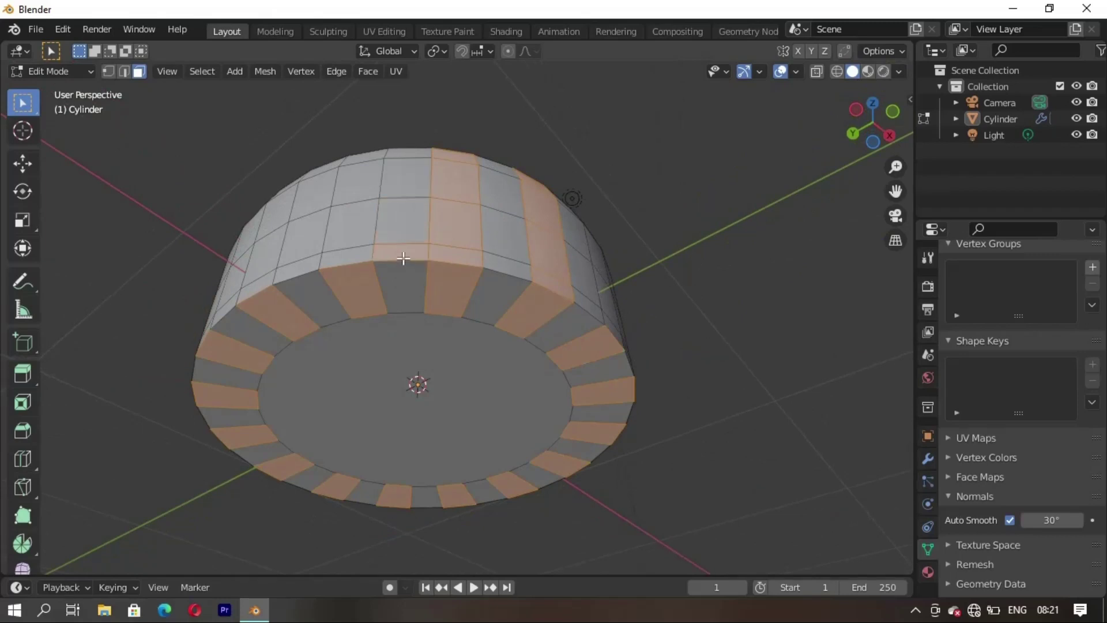
pyautogui.keyDown('shift'); pyautogui.click(362, 208); pyautogui.keyUp('shift')
pyautogui.moveTo(362, 209)
pyautogui.mouseDown(button='middle')
pyautogui.moveTo(412, 323)
pyautogui.moveTo(395, 277)
pyautogui.mouseUp(button='middle')
pyautogui.keyDown('shift'); pyautogui.click(315, 355); pyautogui.keyUp('shift')
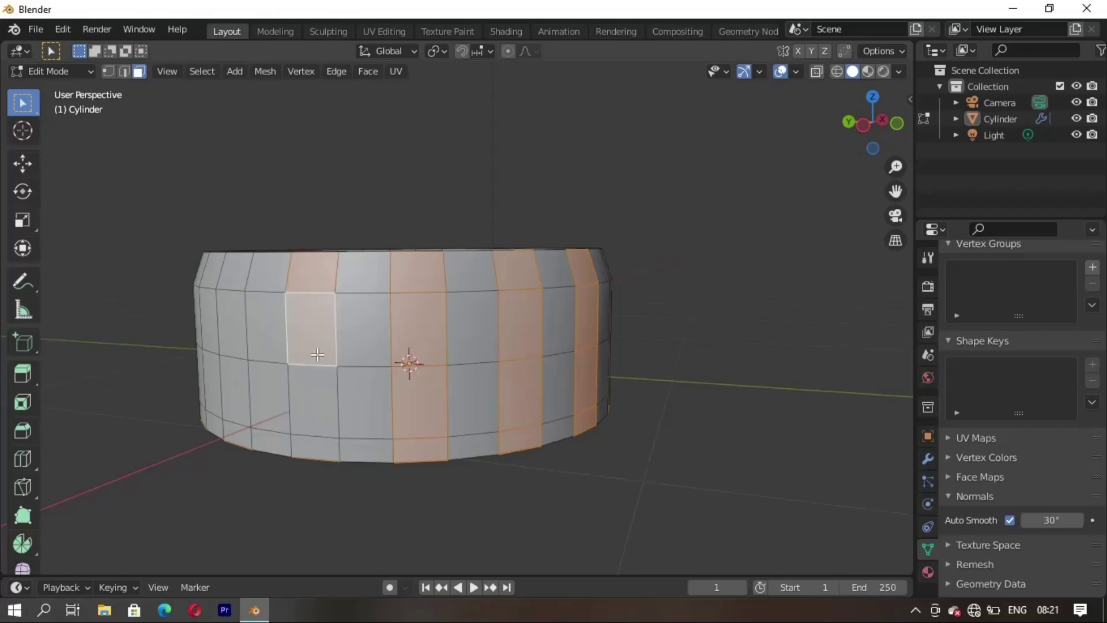
pyautogui.keyDown('shift'); pyautogui.click(320, 388); pyautogui.keyUp('shift')
pyautogui.keyDown('shift'); pyautogui.click(323, 446); pyautogui.keyUp('shift')
pyautogui.moveTo(361, 461); pyautogui.dragTo(464, 399, button='middle')
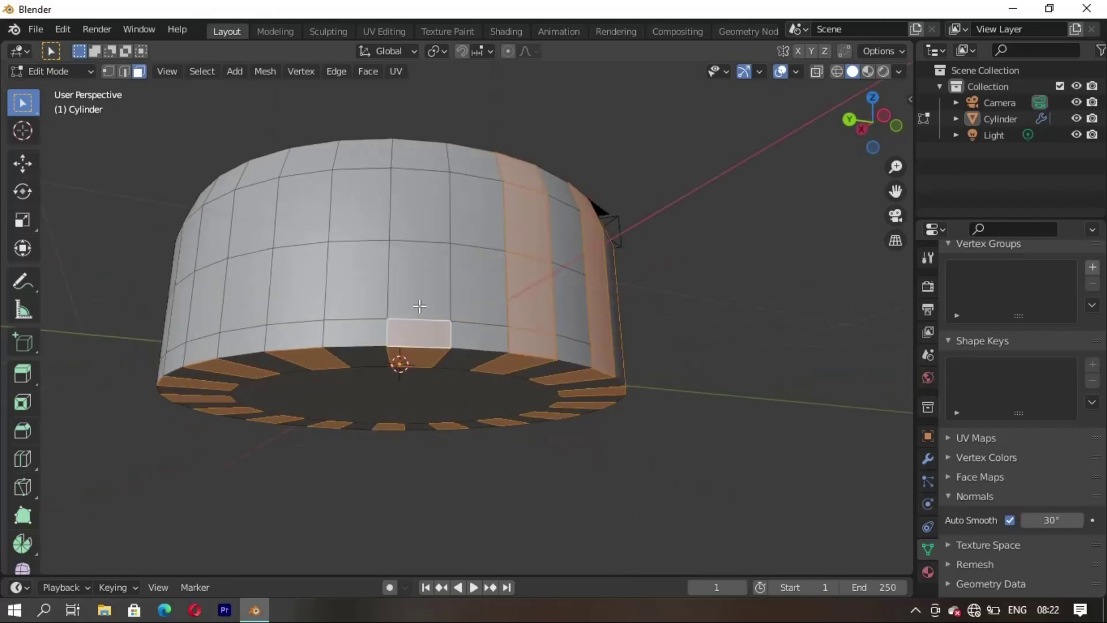
pyautogui.keyDown('shift'); pyautogui.click(412, 266); pyautogui.keyUp('shift')
pyautogui.keyDown('shift'); pyautogui.click(412, 212); pyautogui.keyUp('shift')
pyautogui.keyDown('shift'); pyautogui.click(422, 160); pyautogui.keyUp('shift')
pyautogui.moveTo(422, 159); pyautogui.dragTo(470, 367, button='middle')
# - Select the faces of the next alternating columns, including the centre column
pyautogui.keyDown('shift'); pyautogui.click(441, 394); pyautogui.keyUp('shift')
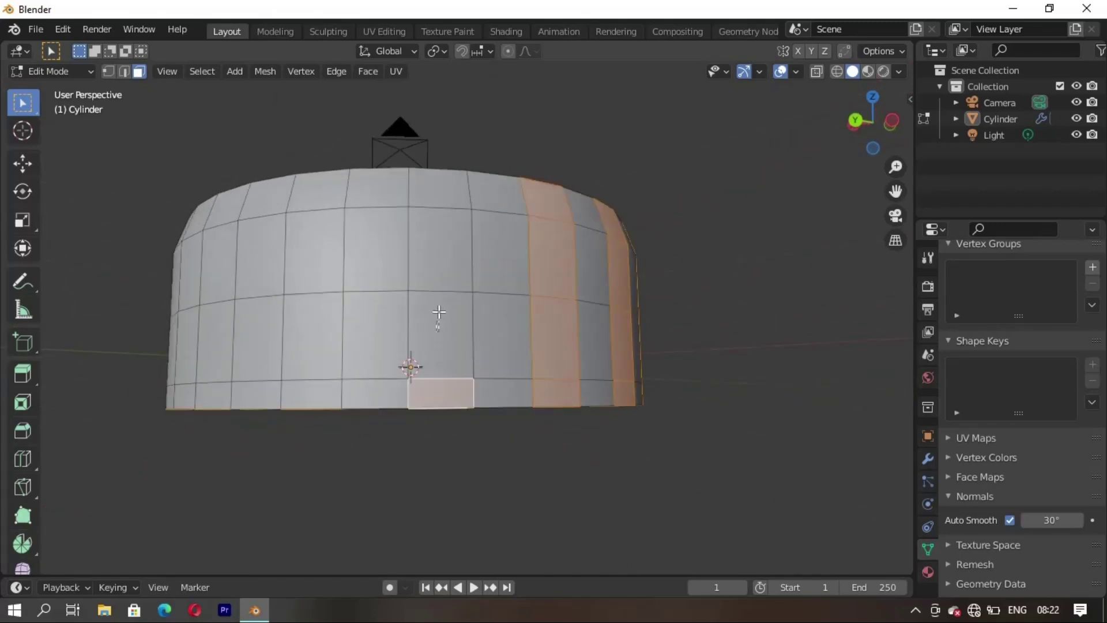
pyautogui.keyDown('shift'); pyautogui.click(438, 334); pyautogui.keyUp('shift')
pyautogui.keyDown('shift'); pyautogui.click(438, 248); pyautogui.keyUp('shift')
pyautogui.keyDown('shift'); pyautogui.click(440, 187); pyautogui.keyUp('shift')
pyautogui.keyDown('shift'); pyautogui.click(331, 190); pyautogui.keyUp('shift')
pyautogui.keyDown('shift'); pyautogui.click(317, 248); pyautogui.keyUp('shift')
pyautogui.keyDown('shift'); pyautogui.click(320, 328); pyautogui.keyUp('shift')
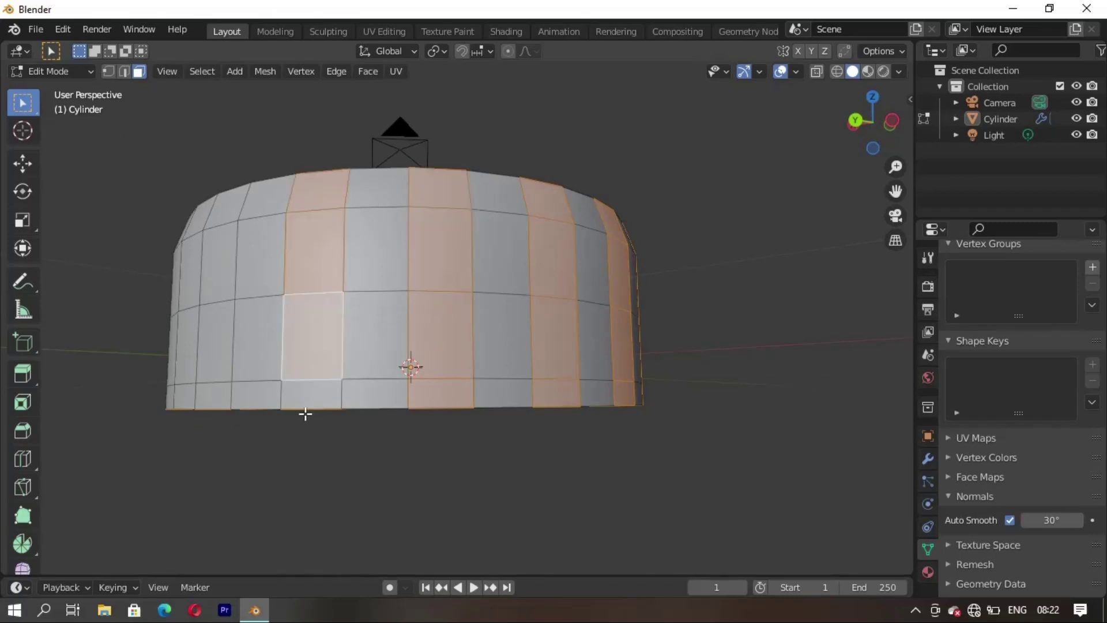
pyautogui.keyDown('shift'); pyautogui.click(310, 398); pyautogui.keyUp('shift')
pyautogui.moveTo(329, 432); pyautogui.dragTo(397, 374, button='middle')
pyautogui.keyDown('shift'); pyautogui.click(399, 281); pyautogui.keyUp('shift')
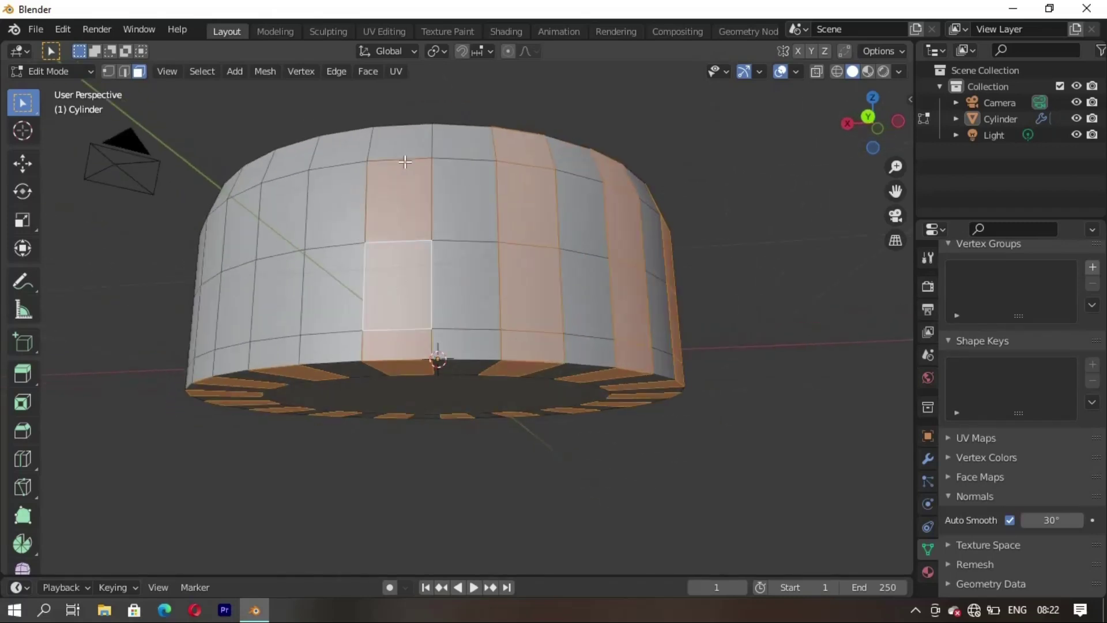
pyautogui.keyDown('ctrl'); pyautogui.click(404, 143); pyautogui.keyUp('ctrl')
pyautogui.keyDown('shift'); pyautogui.click(278, 204); pyautogui.keyUp('shift')
pyautogui.keyDown('shift'); pyautogui.click(278, 297); pyautogui.keyUp('shift')
pyautogui.keyDown('shift'); pyautogui.click(283, 353); pyautogui.keyUp('shift')
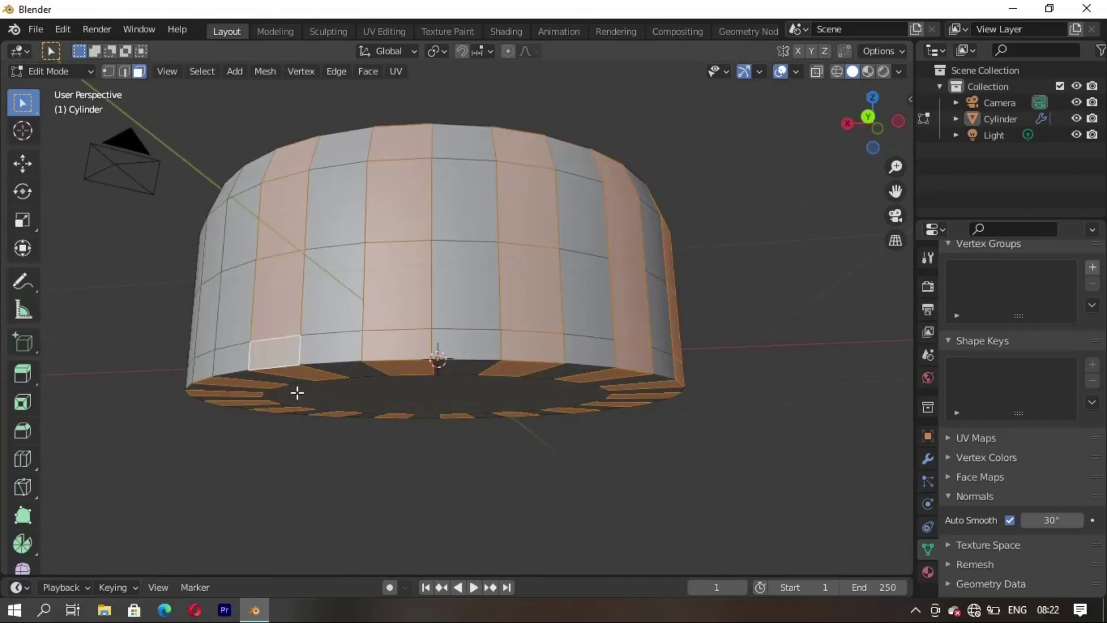
pyautogui.moveTo(297, 390); pyautogui.dragTo(449, 365, button='middle')
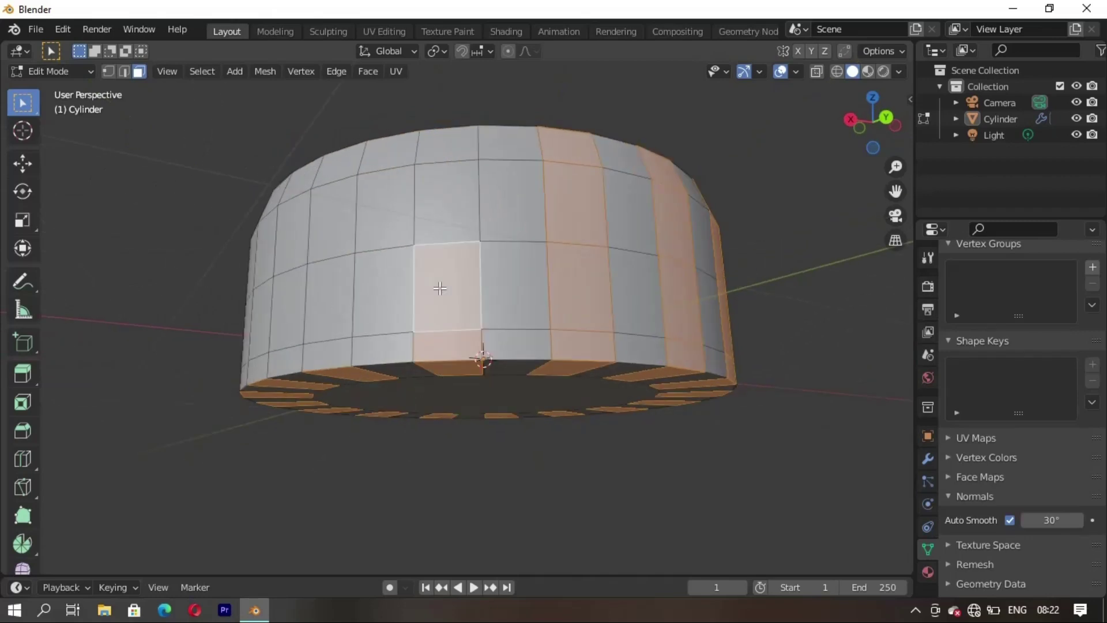
# - Extend the selection with two further alternating face columns around the wall
pyautogui.keyDown('ctrl'); pyautogui.click(441, 147); pyautogui.keyUp('ctrl')
pyautogui.keyDown('shift'); pyautogui.click(332, 228); pyautogui.keyUp('shift')
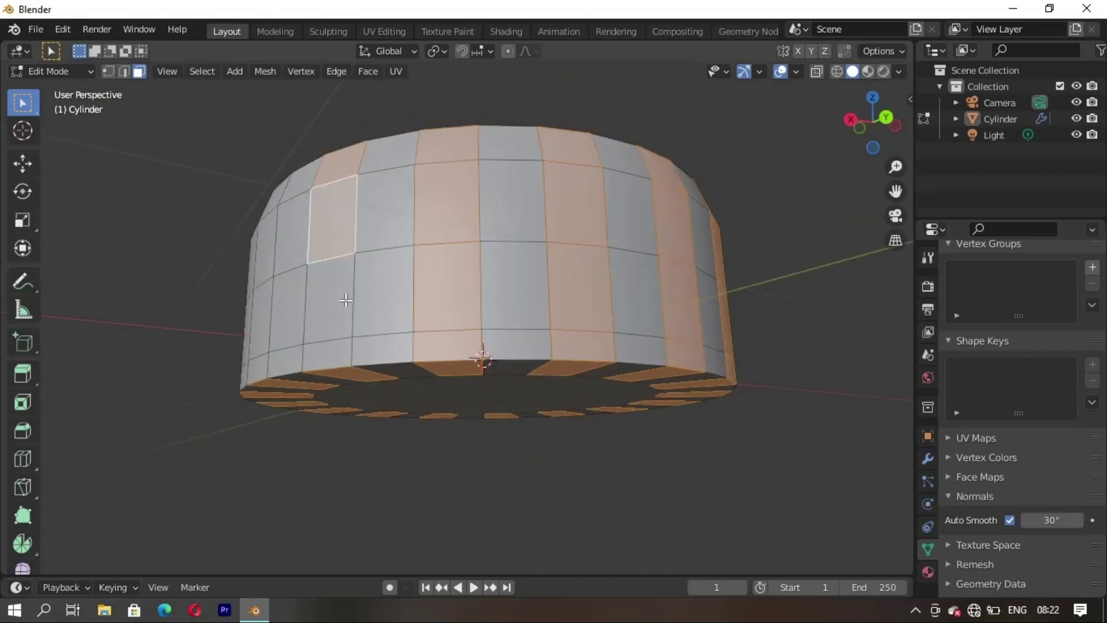
pyautogui.keyDown('shift'); pyautogui.click(342, 298); pyautogui.keyUp('shift')
pyautogui.keyDown('shift'); pyautogui.click(325, 353); pyautogui.keyUp('shift')
pyautogui.moveTo(351, 391); pyautogui.dragTo(525, 395, button='middle')
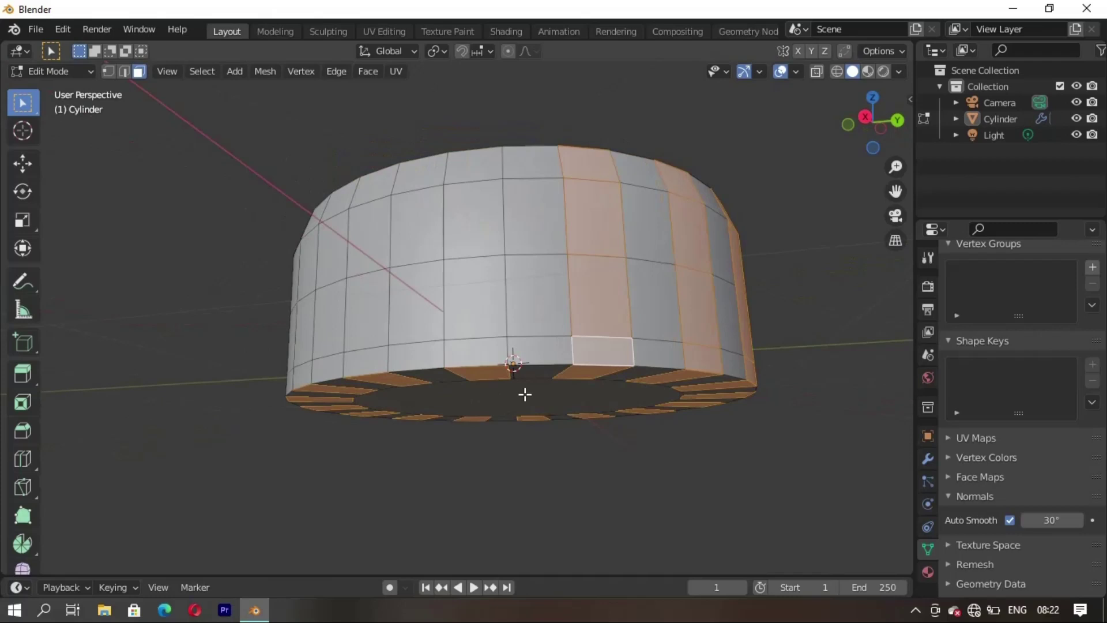
pyautogui.keyDown('shift'); pyautogui.click(475, 307); pyautogui.keyUp('shift')
pyautogui.keyDown('shift'); pyautogui.click(457, 223); pyautogui.keyUp('shift')
pyautogui.keyDown('shift'); pyautogui.click(457, 181); pyautogui.keyUp('shift')
pyautogui.keyDown('shift'); pyautogui.click(377, 186); pyautogui.keyUp('shift')
pyautogui.keyDown('shift'); pyautogui.click(372, 243); pyautogui.keyUp('shift')
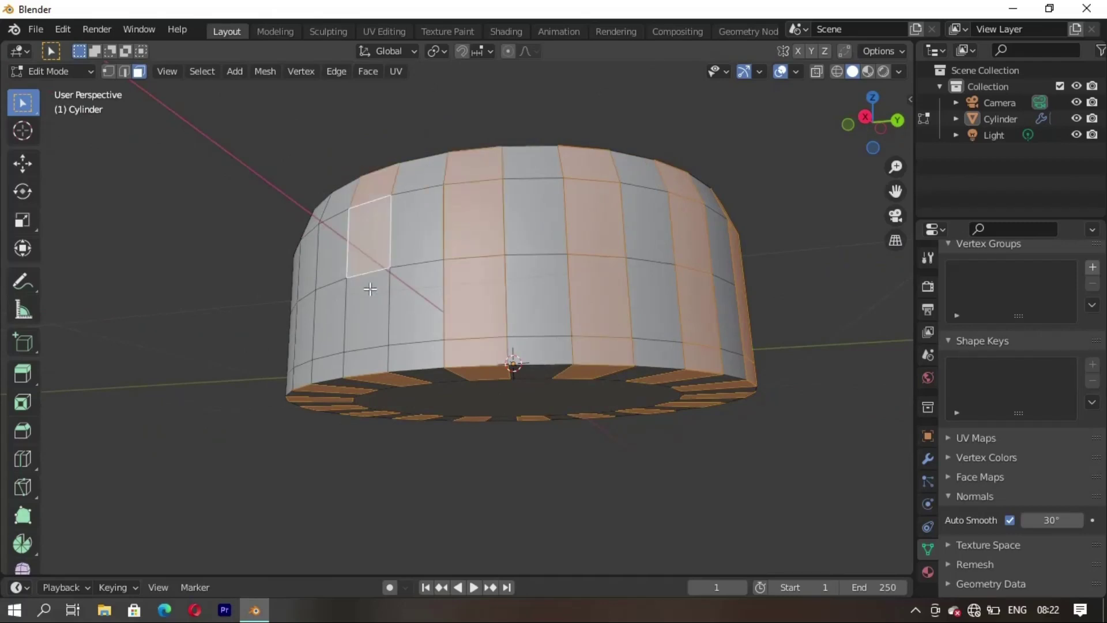
pyautogui.keyDown('shift'); pyautogui.click(368, 314); pyautogui.keyUp('shift')
pyautogui.keyDown('shift'); pyautogui.click(364, 351); pyautogui.keyUp('shift')
# - Complete the last alternating column and open the pivot point options
pyautogui.moveTo(364, 352); pyautogui.dragTo(556, 402, button='middle')
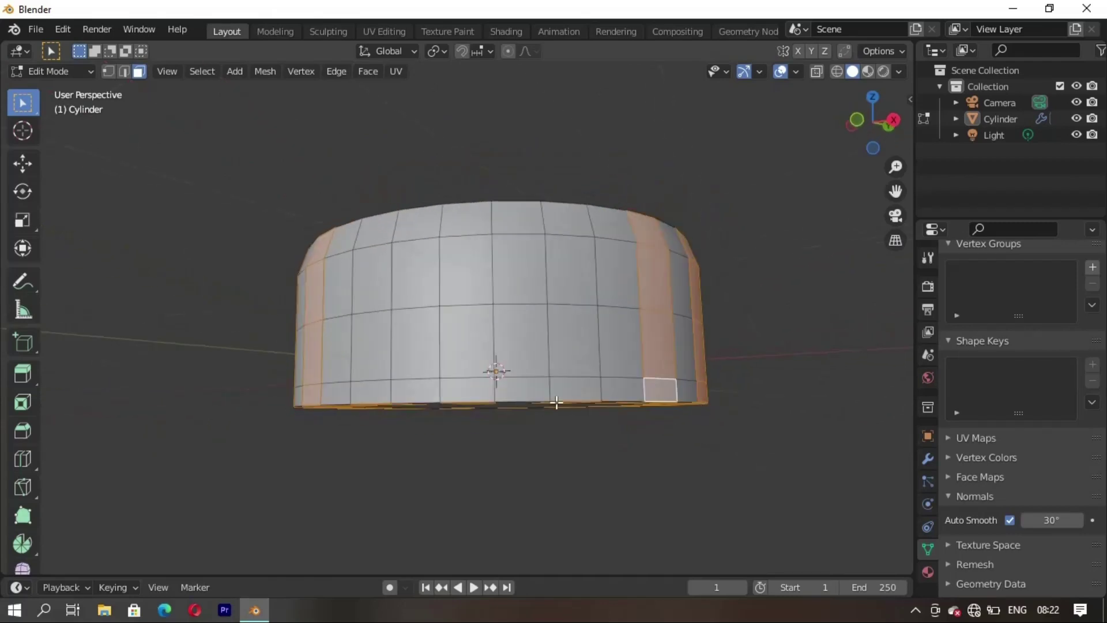
pyautogui.keyDown('shift'); pyautogui.click(559, 339); pyautogui.keyUp('shift')
pyautogui.keyDown('shift'); pyautogui.click(564, 269); pyautogui.keyUp('shift')
pyautogui.keyDown('shift'); pyautogui.click(555, 217); pyautogui.keyUp('shift')
pyautogui.keyDown('shift'); pyautogui.click(470, 224); pyautogui.keyUp('shift')
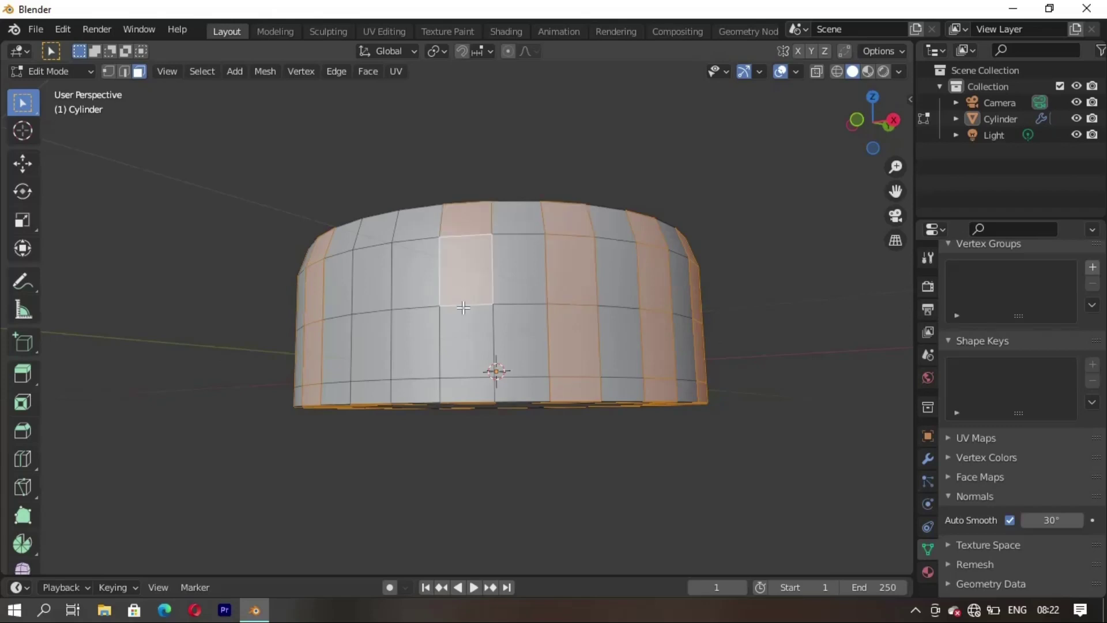
pyautogui.keyDown('shift'); pyautogui.click(466, 336); pyautogui.keyUp('shift')
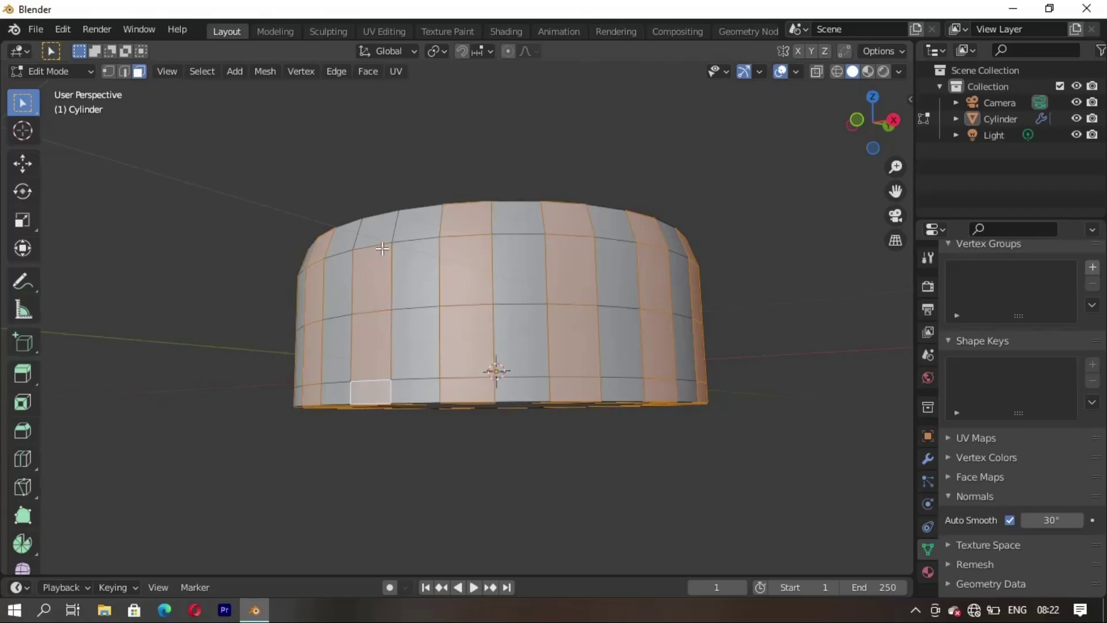
pyautogui.moveTo(480, 313)
pyautogui.mouseDown(button='middle')
pyautogui.moveTo(444, 457)
pyautogui.moveTo(469, 440)
pyautogui.moveTo(437, 383)
pyautogui.mouseUp(button='middle')
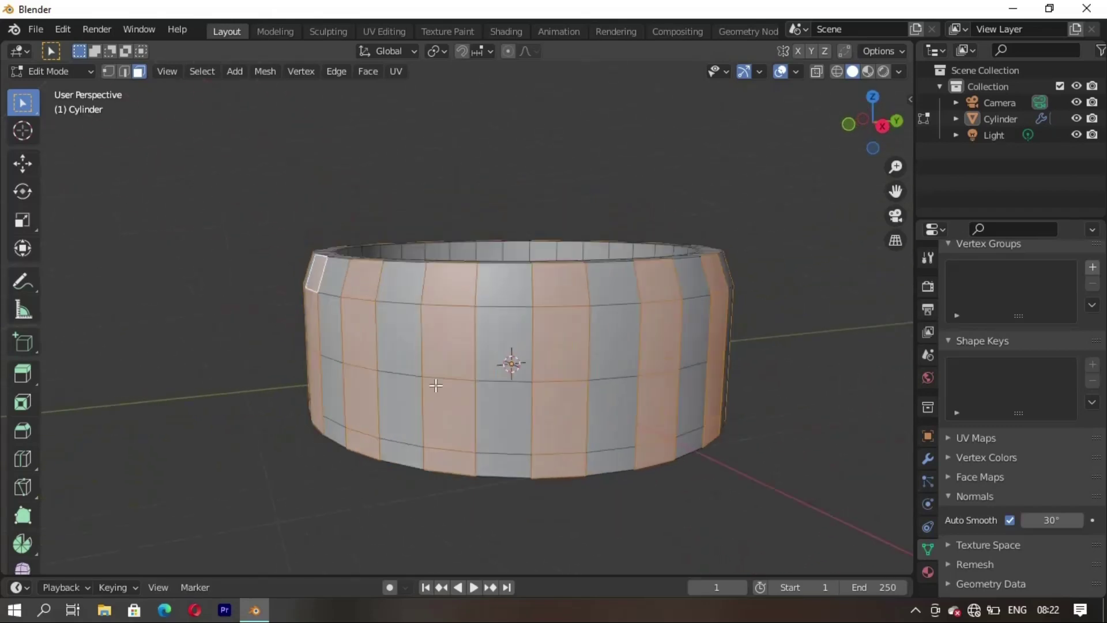
pyautogui.click(436, 51)
# - Set the pivot to Individual Origins and extrude the selected columns along their normals
pyautogui.click(440, 105)
pyautogui.press('e')
pyautogui.click(485, 375)
pyautogui.moveTo(484, 375)
pyautogui.mouseDown(button='middle')
pyautogui.moveTo(513, 436)
pyautogui.moveTo(493, 441)
pyautogui.moveTo(466, 412)
pyautogui.moveTo(428, 417)
pyautogui.moveTo(351, 458)
pyautogui.moveTo(569, 457)
pyautogui.mouseUp(button='middle')
pyautogui.press('Tab')
pyautogui.press('Tab')
pyautogui.press('Tab')
pyautogui.press('Tab')
# - Push the rib faces outward along normals and nudge them slightly along Z
pyautogui.press('e')
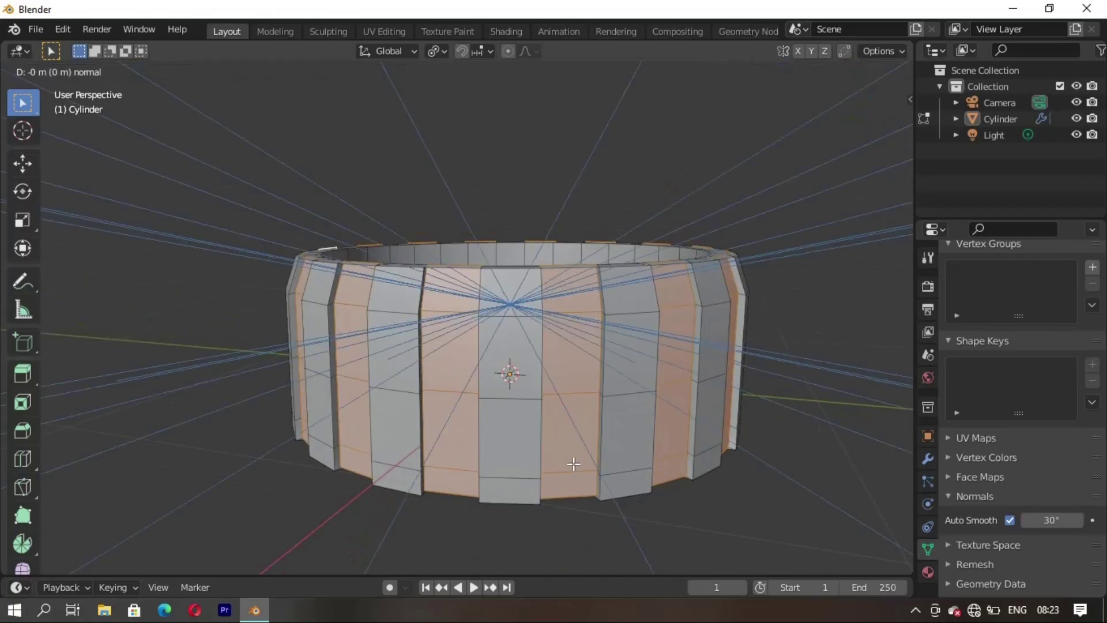
pyautogui.click(571, 458)
pyautogui.moveTo(563, 421)
pyautogui.mouseDown(button='middle')
pyautogui.moveTo(554, 469)
pyautogui.moveTo(548, 444)
pyautogui.mouseUp(button='middle')
pyautogui.press('g')
pyautogui.press('z')
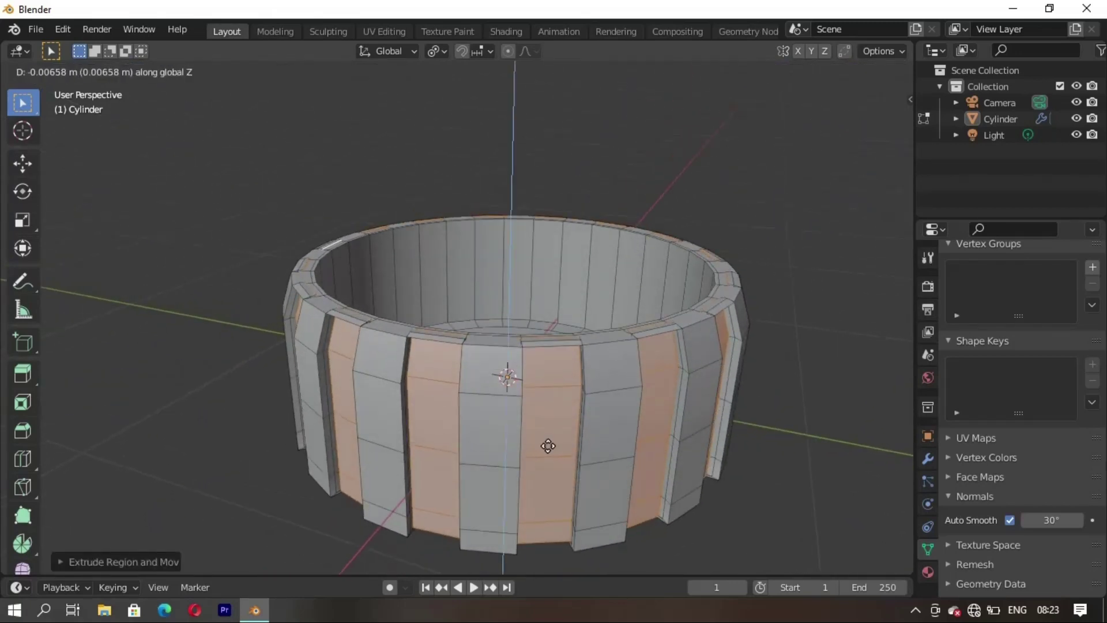
pyautogui.click(548, 448)
# - Preview the smoothed ribbed jar, then return to Edit Mode
pyautogui.press('Tab')
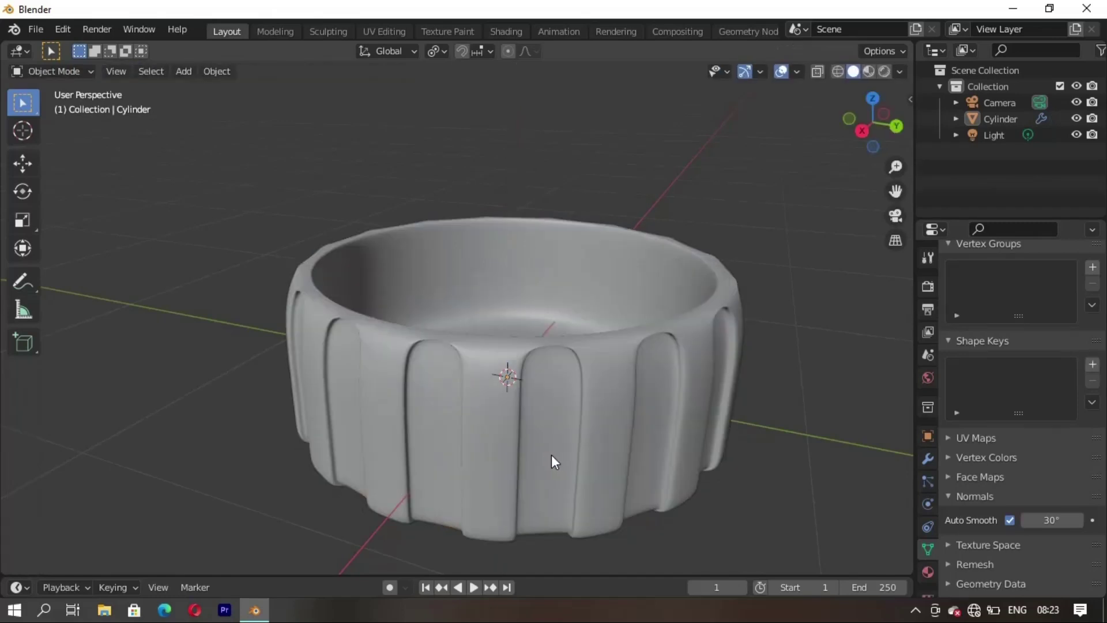
pyautogui.moveTo(551, 454)
pyautogui.mouseDown(button='middle')
pyautogui.moveTo(413, 448)
pyautogui.moveTo(400, 444)
pyautogui.moveTo(433, 447)
pyautogui.moveTo(382, 424)
pyautogui.moveTo(413, 440)
pyautogui.mouseUp(button='middle')
pyautogui.scroll(-2, 499, 459)
pyautogui.press('Tab')
# - Grow the rib selection by one ring and inset the selected faces
pyautogui.press('ctrl+KP_Add')
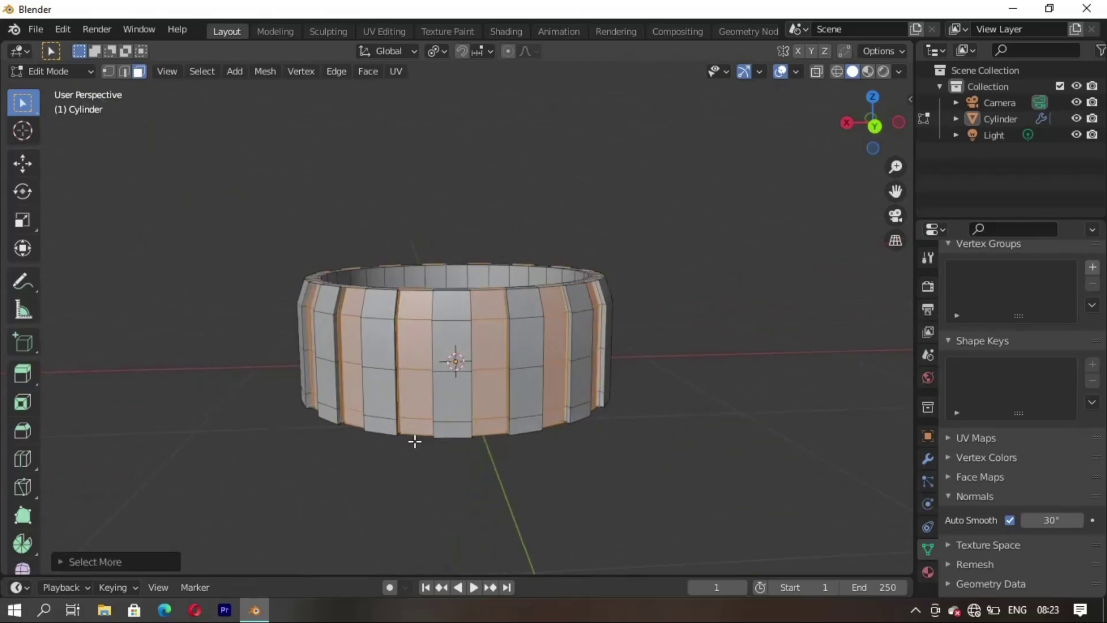
pyautogui.press('i')
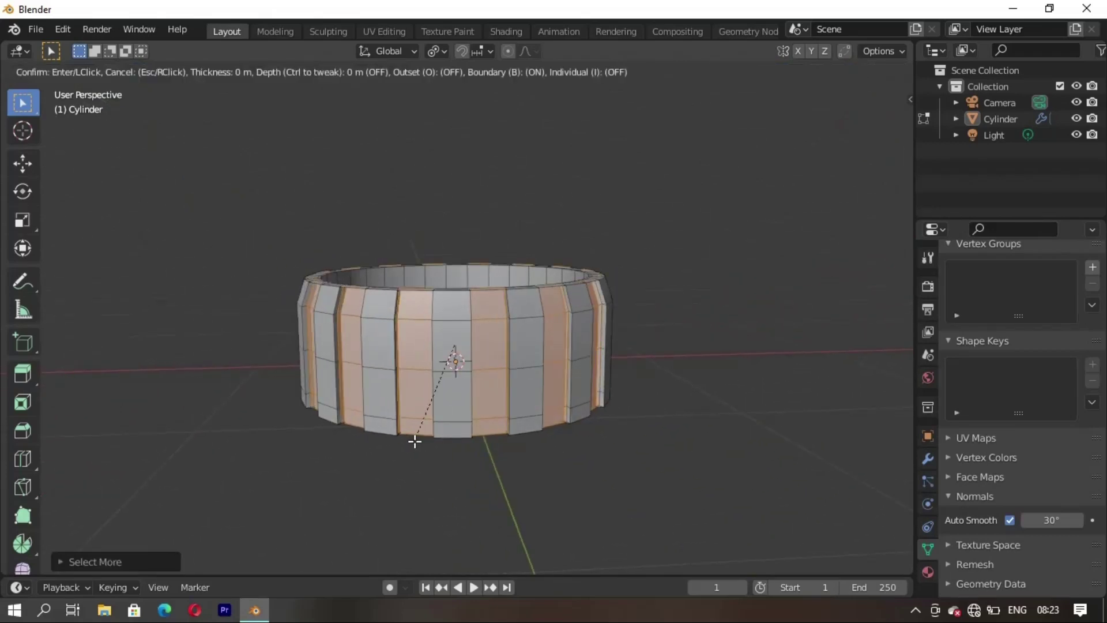
pyautogui.click(409, 431)
pyautogui.press('Tab')
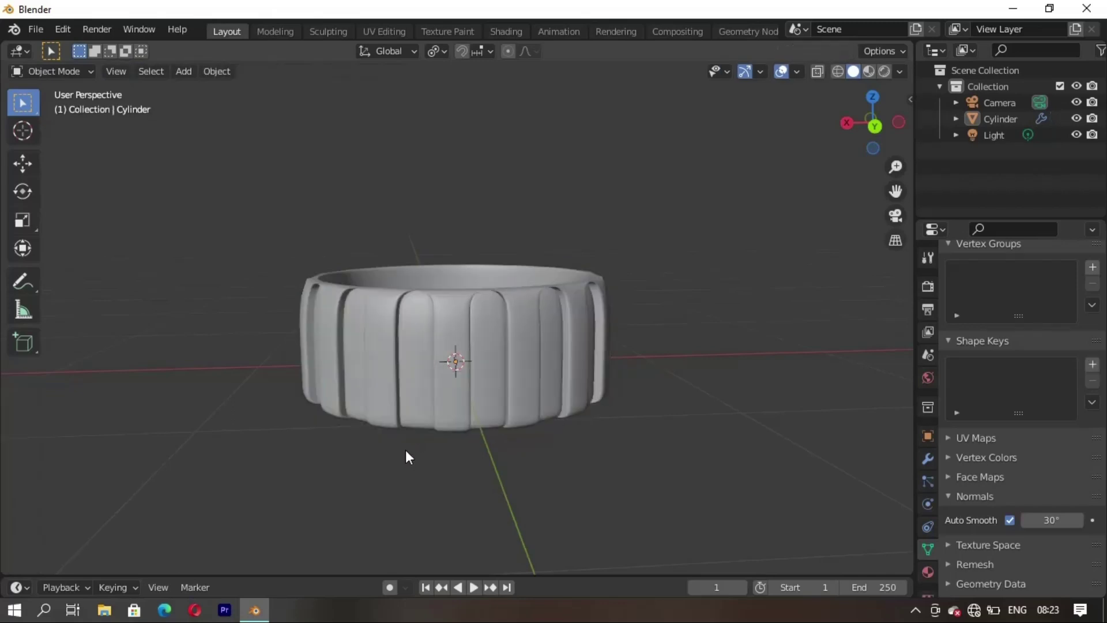
pyautogui.moveTo(406, 456)
pyautogui.mouseDown(button='middle')
pyautogui.moveTo(489, 407)
pyautogui.moveTo(483, 451)
pyautogui.moveTo(427, 425)
pyautogui.moveTo(459, 367)
pyautogui.moveTo(465, 304)
pyautogui.moveTo(459, 370)
pyautogui.moveTo(474, 374)
pyautogui.moveTo(479, 411)
pyautogui.mouseUp(button='middle')
pyautogui.press('Tab')
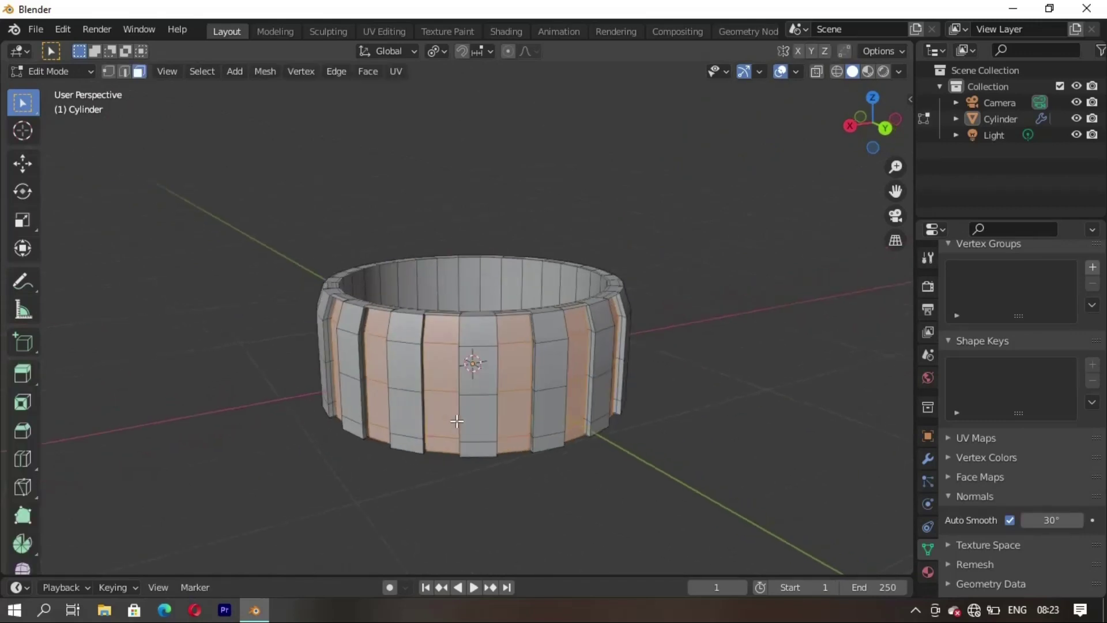
# - Separate the selected rib faces into the new object Cylinder.001 and deselect it
pyautogui.press('p')
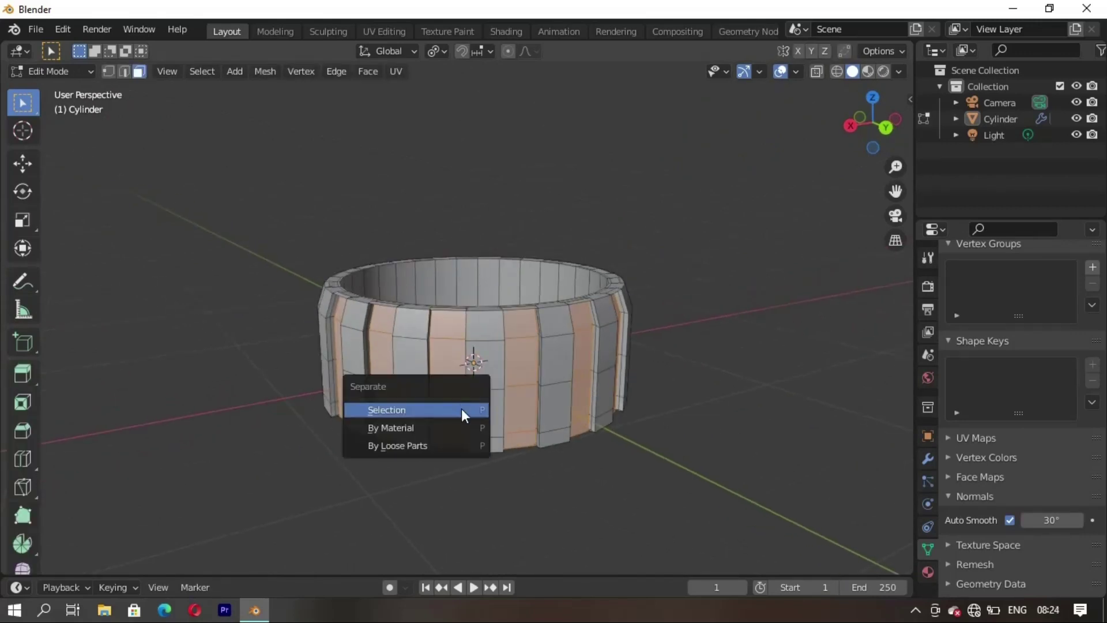
pyautogui.click(461, 409)
pyautogui.press('Tab')
pyautogui.click(731, 327)
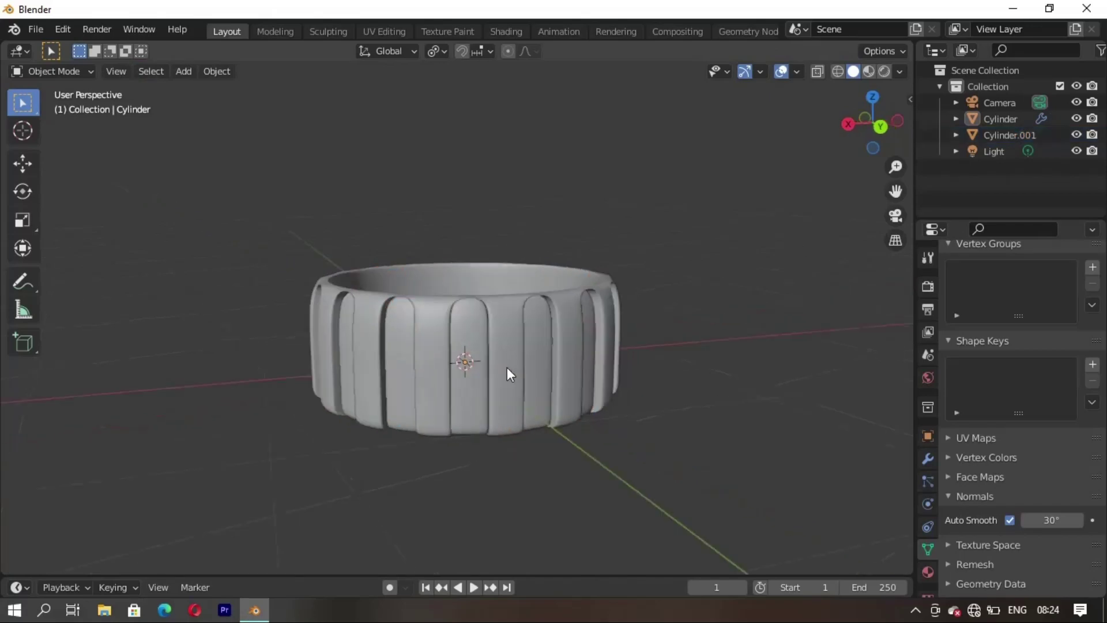
pyautogui.moveTo(506, 366)
pyautogui.mouseDown(button='middle')
pyautogui.moveTo(505, 400)
pyautogui.moveTo(490, 345)
pyautogui.moveTo(428, 362)
pyautogui.moveTo(501, 380)
pyautogui.moveTo(501, 434)
pyautogui.moveTo(403, 404)
pyautogui.moveTo(383, 425)
pyautogui.moveTo(350, 378)
pyautogui.moveTo(323, 387)
pyautogui.mouseUp(button='middle')
# - Enter Edit Mode on the jar body and compare the mesh with its smoothed look
pyautogui.press('Tab')
pyautogui.scroll(3, 500, 433)
pyautogui.moveTo(366, 424)
pyautogui.mouseDown(button='middle')
pyautogui.moveTo(366, 388)
pyautogui.moveTo(383, 375)
pyautogui.moveTo(424, 378)
pyautogui.moveTo(414, 378)
pyautogui.moveTo(494, 322)
pyautogui.mouseUp(button='middle')
pyautogui.press('Tab')
pyautogui.press('Tab')
pyautogui.click(505, 299)
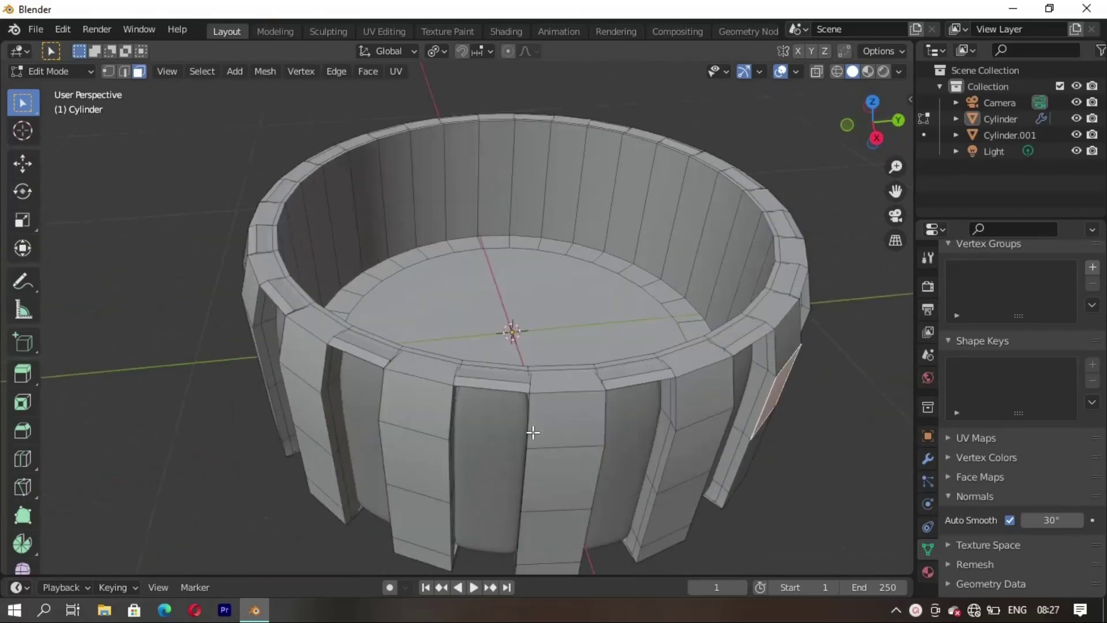
# - Switch to Edge select mode and orbit to a low side-on view of the top rim
pyautogui.moveTo(508, 404)
pyautogui.mouseDown(button='middle')
pyautogui.moveTo(518, 415)
pyautogui.moveTo(487, 415)
pyautogui.moveTo(454, 384)
pyautogui.moveTo(499, 405)
pyautogui.moveTo(430, 388)
pyautogui.moveTo(358, 400)
pyautogui.moveTo(407, 397)
pyautogui.moveTo(403, 415)
pyautogui.moveTo(354, 425)
pyautogui.moveTo(365, 416)
pyautogui.mouseUp(button='middle')
pyautogui.scroll(4, 375, 421)
pyautogui.scroll(-3, 346, 432)
pyautogui.press('2')
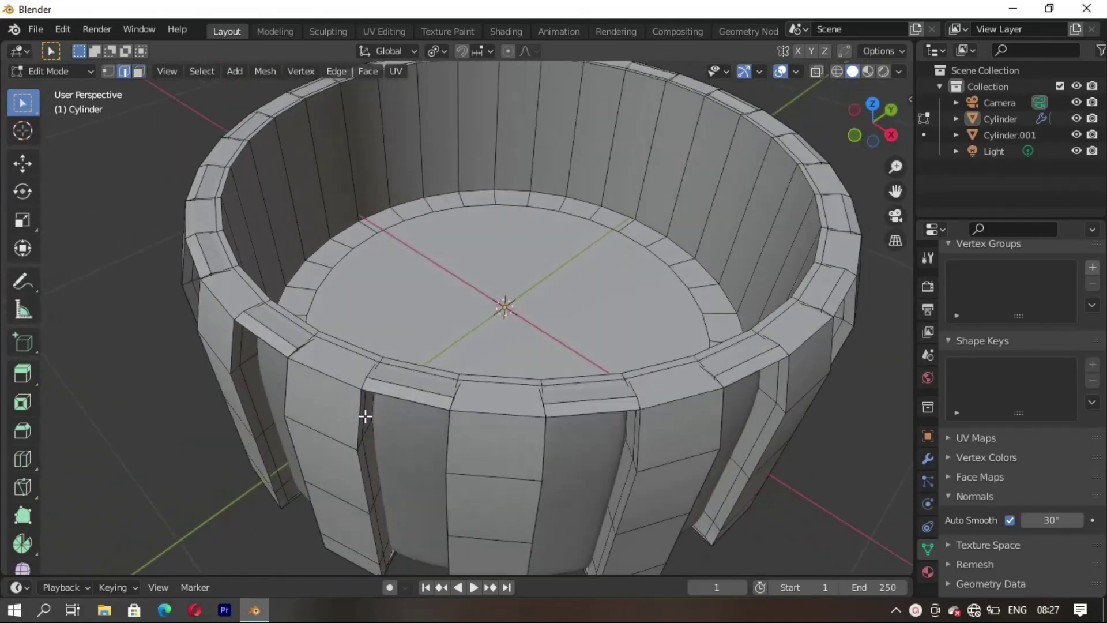
pyautogui.moveTo(414, 391); pyautogui.dragTo(419, 406, button='middle')
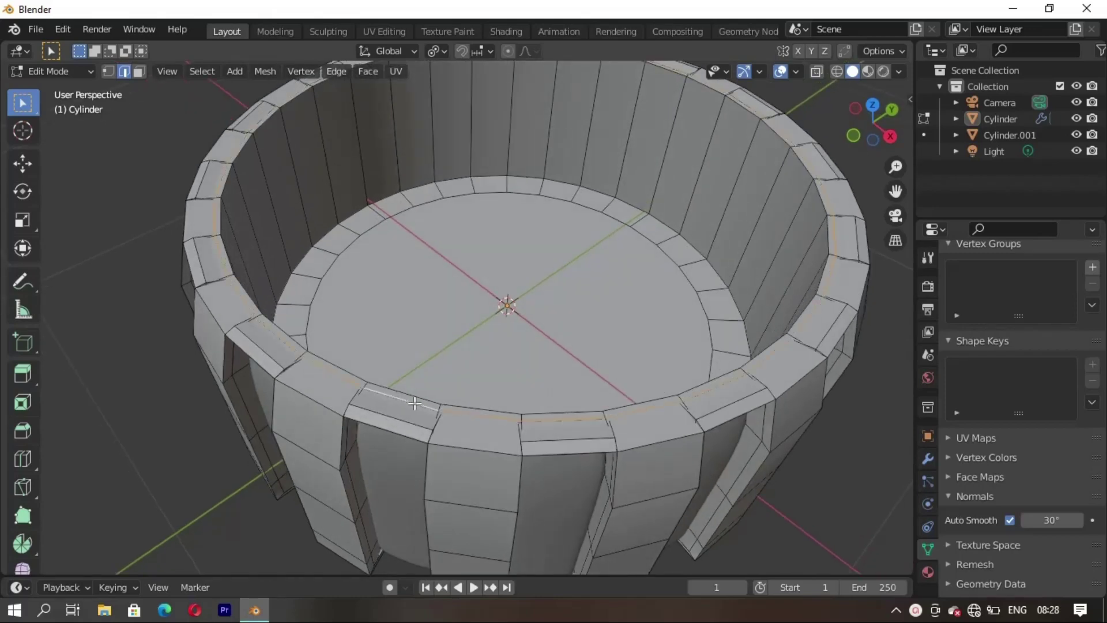
pyautogui.scroll(-4, 414, 403)
pyautogui.moveTo(413, 403); pyautogui.dragTo(486, 408, button='middle')
# - Raise the jar's top rim loop upward and scale the new ring outward into a flare
pyautogui.press('g')
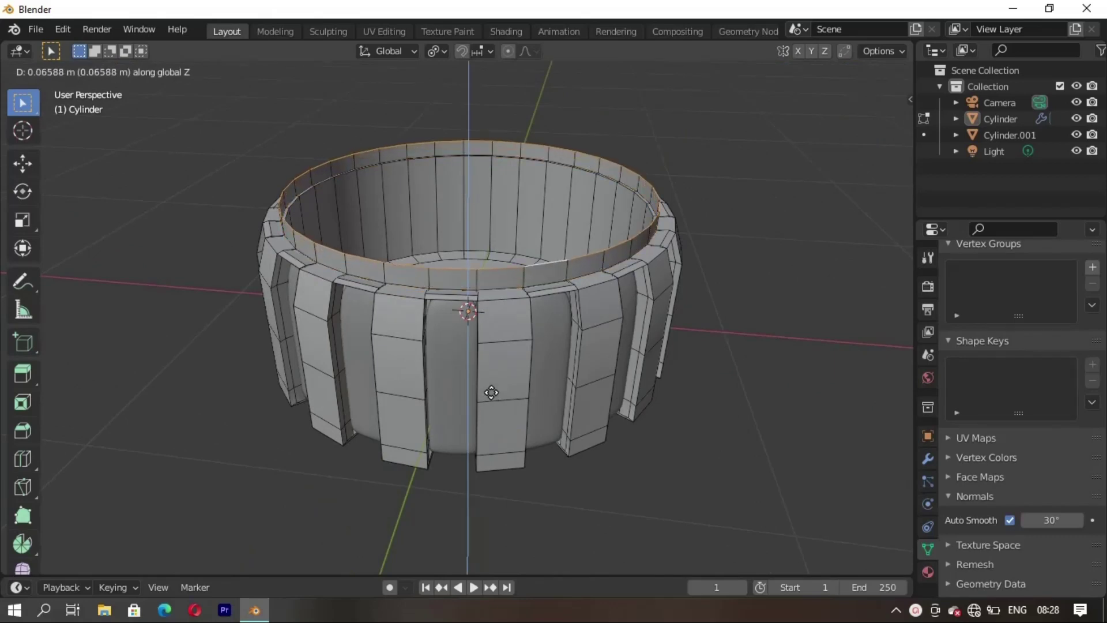
pyautogui.click(483, 374)
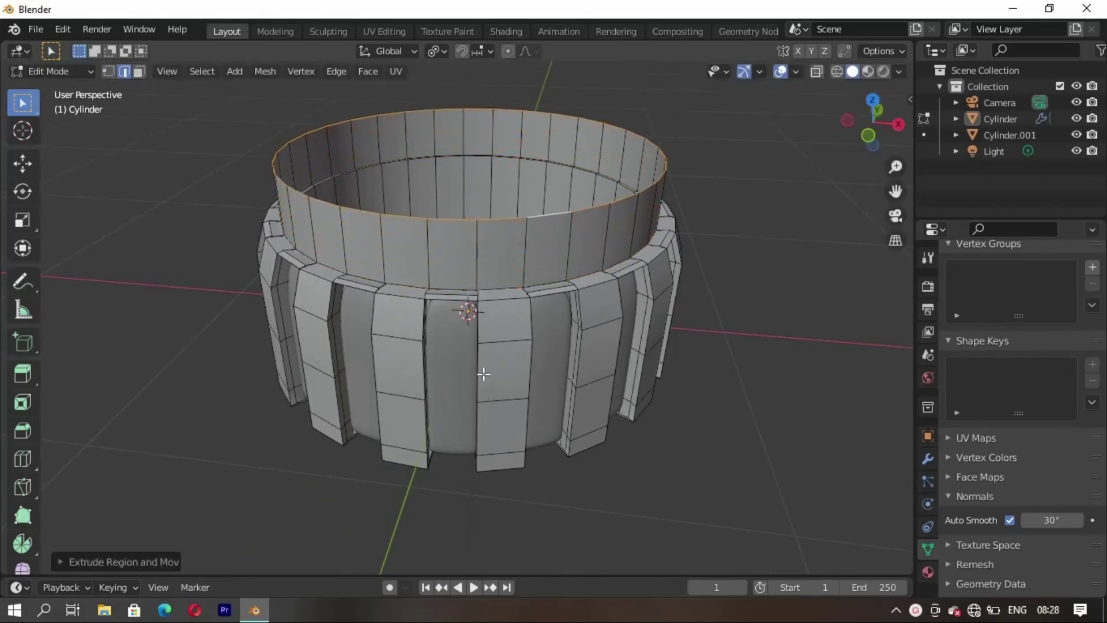
pyautogui.moveTo(483, 374); pyautogui.dragTo(500, 465, button='middle')
pyautogui.press('s')
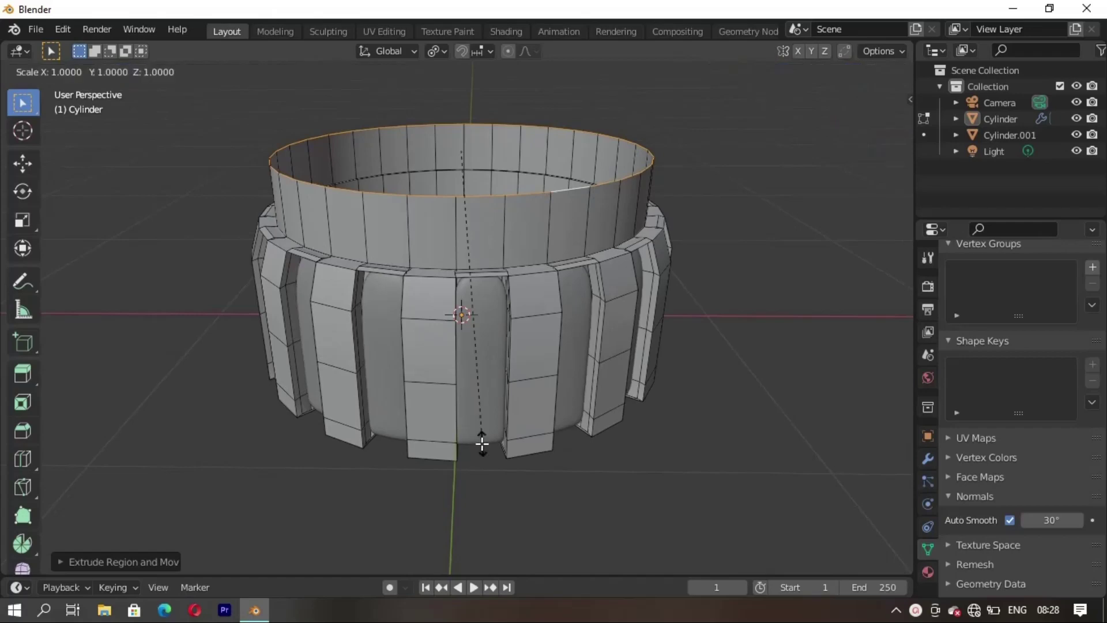
pyautogui.click(485, 460)
# - Grow the selection over the flared ring and separate it into its own object, Cylinder.002
pyautogui.press('Tab')
pyautogui.moveTo(469, 461)
pyautogui.mouseDown(button='middle')
pyautogui.moveTo(485, 389)
pyautogui.moveTo(379, 448)
pyautogui.moveTo(441, 446)
pyautogui.moveTo(416, 418)
pyautogui.mouseUp(button='middle')
pyautogui.press('Tab')
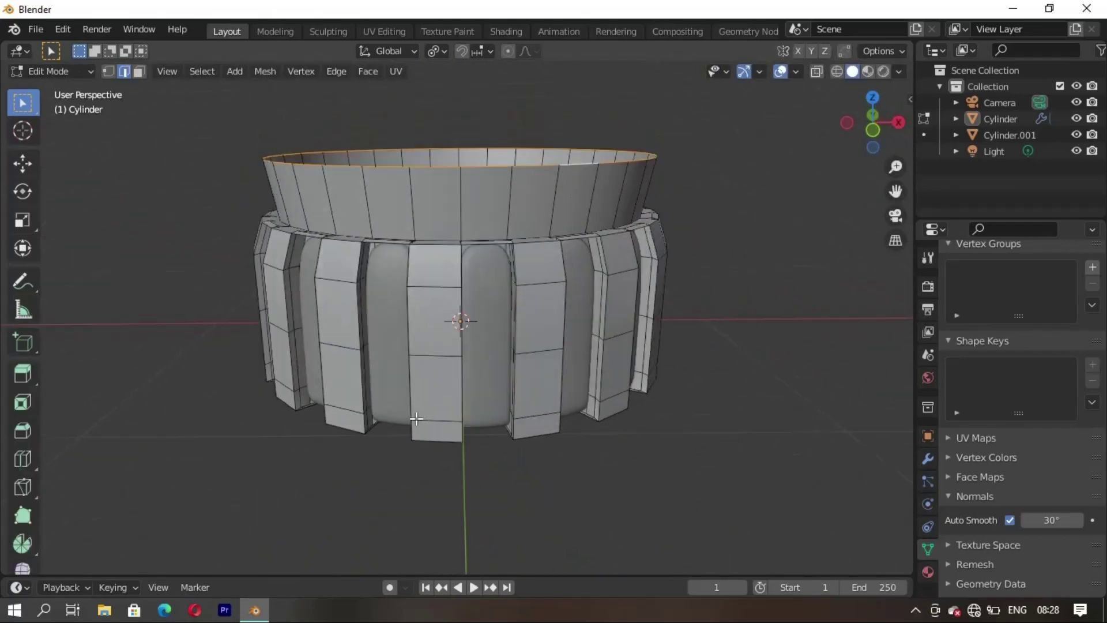
pyautogui.press('ctrl+KP_Add')
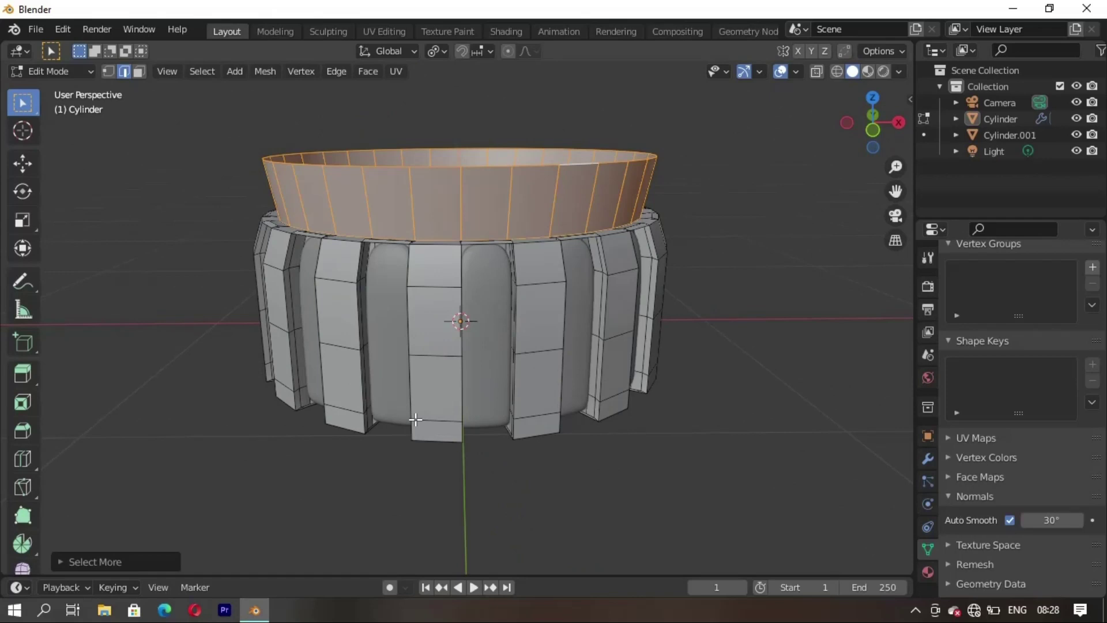
pyautogui.press('p')
pyautogui.click(415, 419)
pyautogui.moveTo(375, 403); pyautogui.dragTo(370, 405, button='middle')
# - Select Cylinder.002, enter its mesh editing, and select its top rim edge loop
pyautogui.press('Tab')
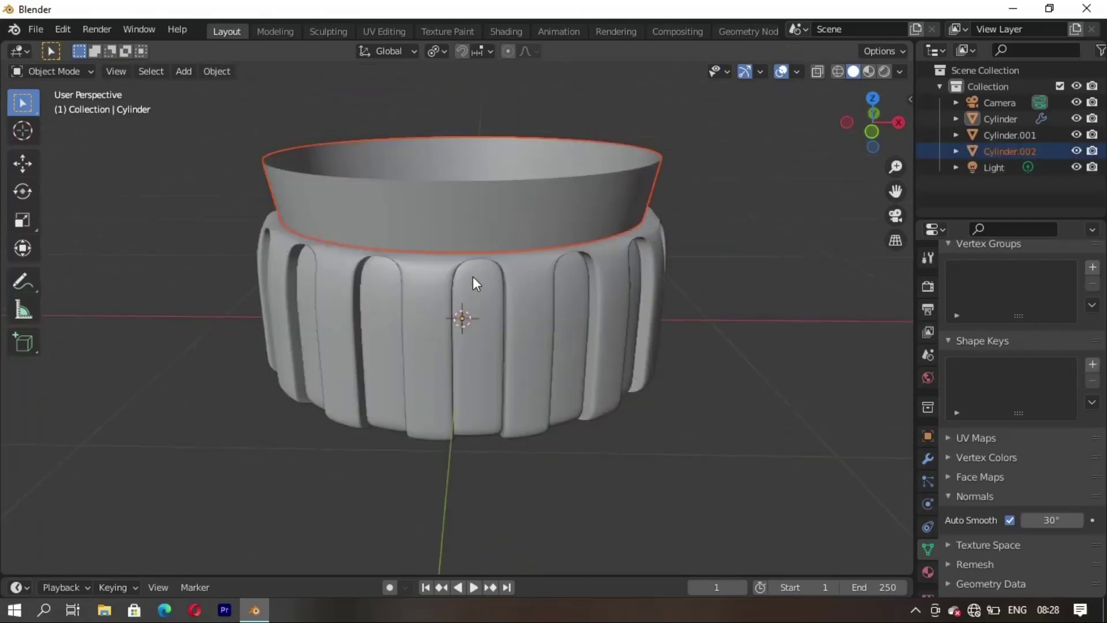
pyautogui.press('Tab')
pyautogui.press('Tab')
pyautogui.click(505, 216)
pyautogui.press('Tab')
pyautogui.scroll(3, 528, 311)
pyautogui.moveTo(535, 319)
pyautogui.mouseDown(button='middle')
pyautogui.moveTo(546, 333)
pyautogui.moveTo(492, 439)
pyautogui.moveTo(400, 445)
pyautogui.moveTo(434, 416)
pyautogui.mouseUp(button='middle')
pyautogui.keyDown('alt'); pyautogui.click(411, 362); pyautogui.keyUp('alt')
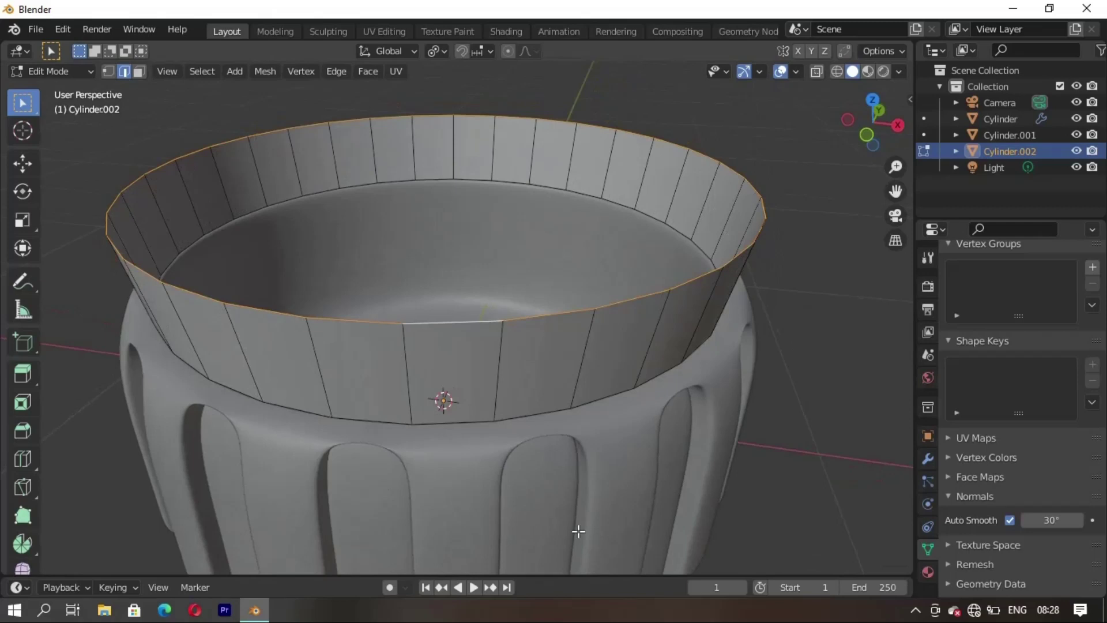
# - Extrude the rim loop slightly up along Z, then grow the selection to the adjacent face ring
pyautogui.press('s')
pyautogui.press('Escape')
pyautogui.press('g')
pyautogui.press('z')
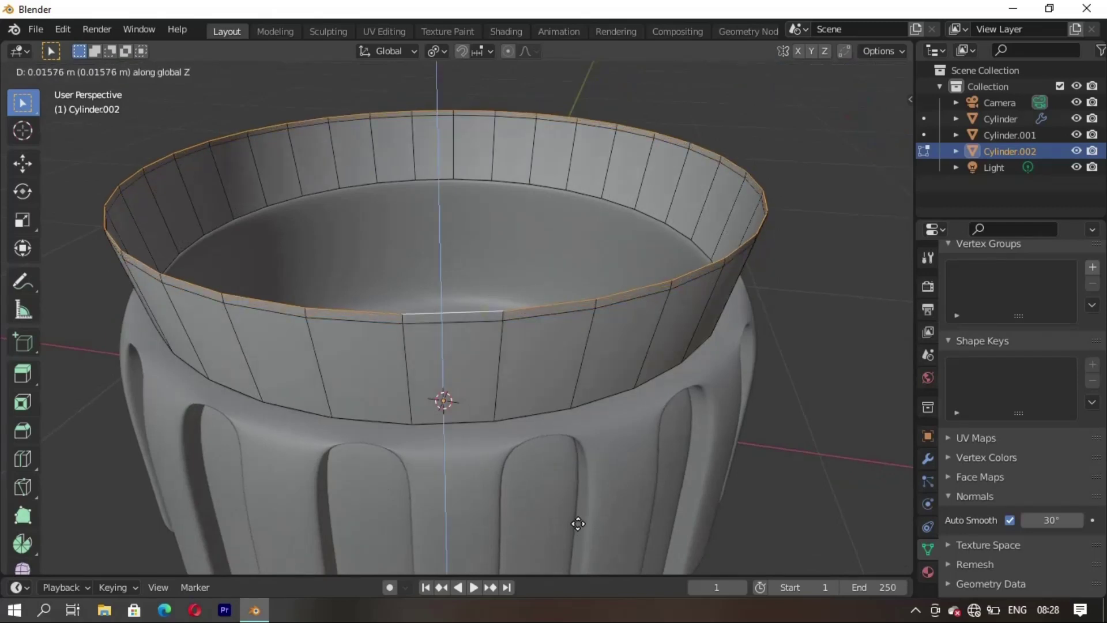
pyautogui.click(578, 524)
pyautogui.press('s')
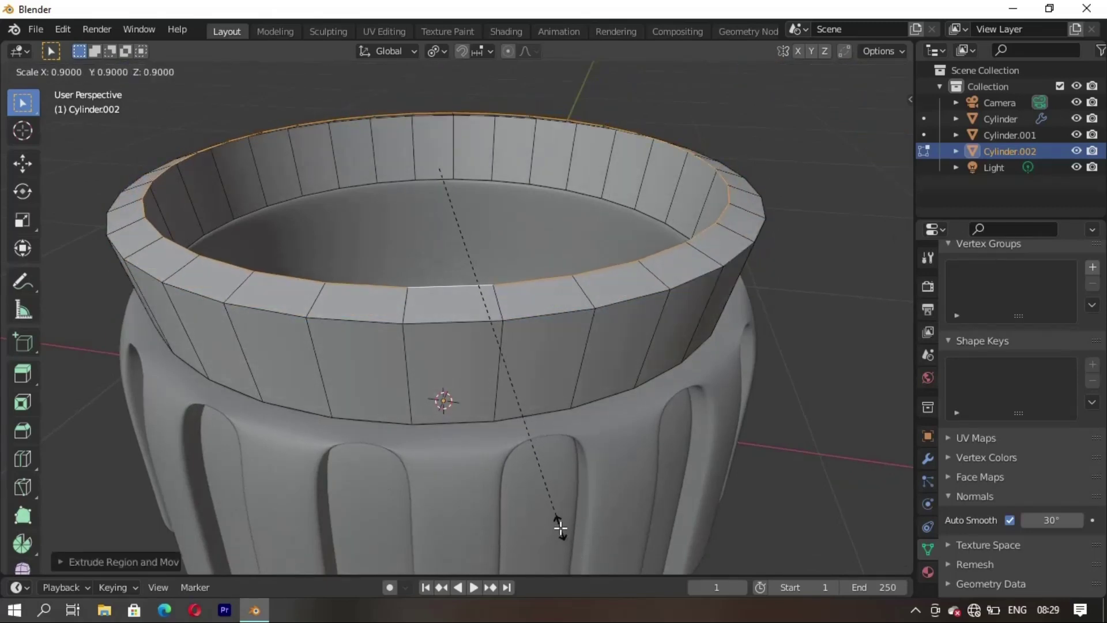
pyautogui.press('Escape')
pyautogui.press('ctrl+KP_Add')
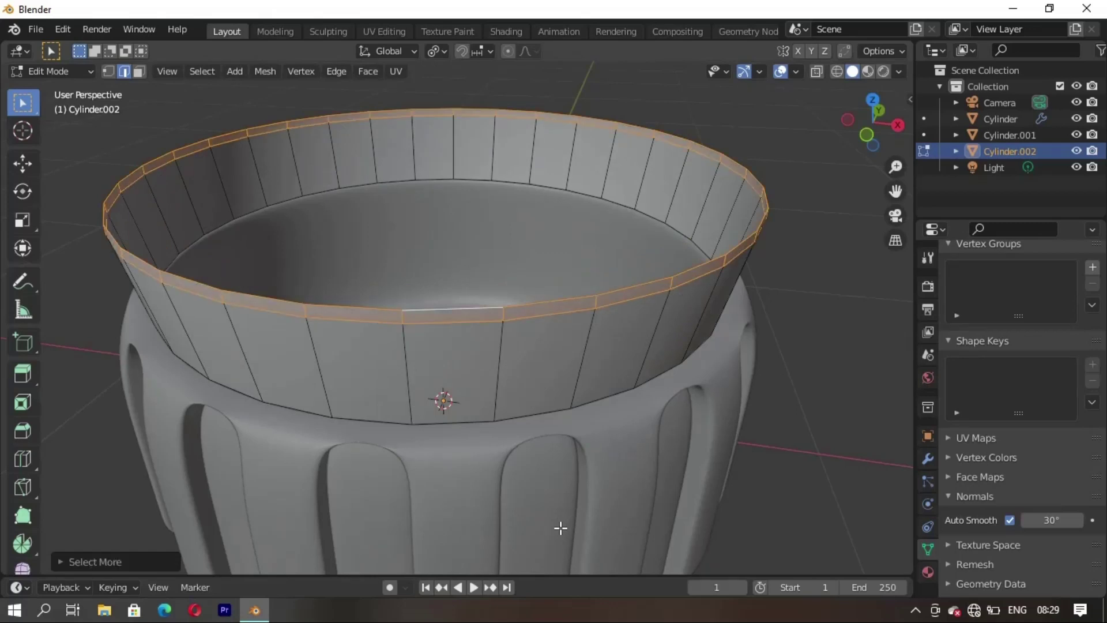
# - Delete the selected face ring with Only Faces, then add and slide a loop cut around the band
pyautogui.press('x')
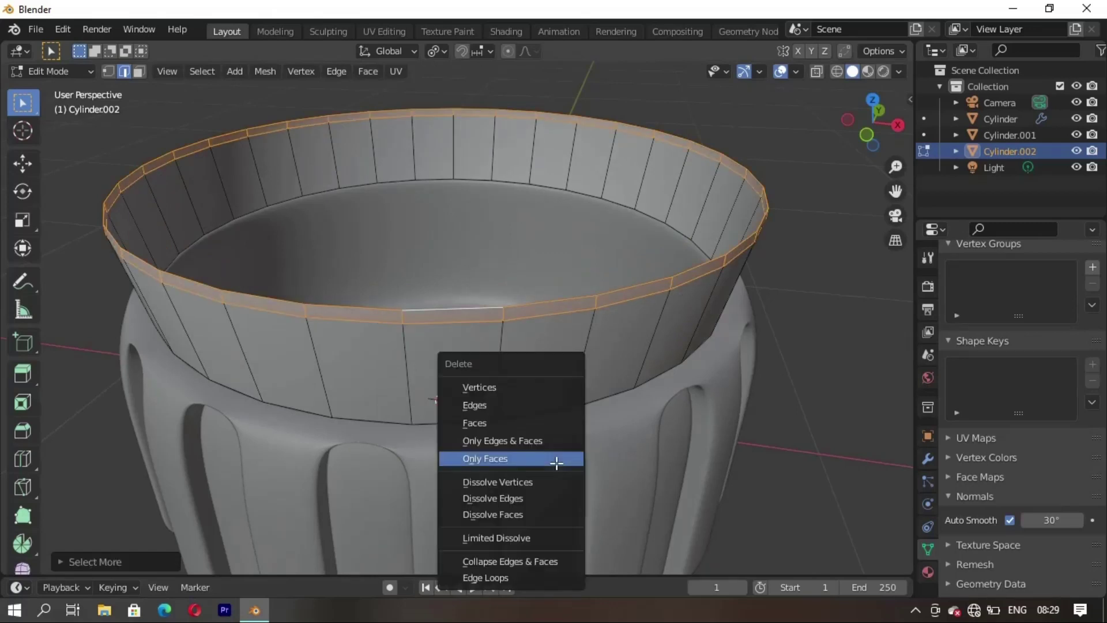
pyautogui.click(509, 426)
pyautogui.moveTo(502, 413); pyautogui.dragTo(439, 311, button='middle')
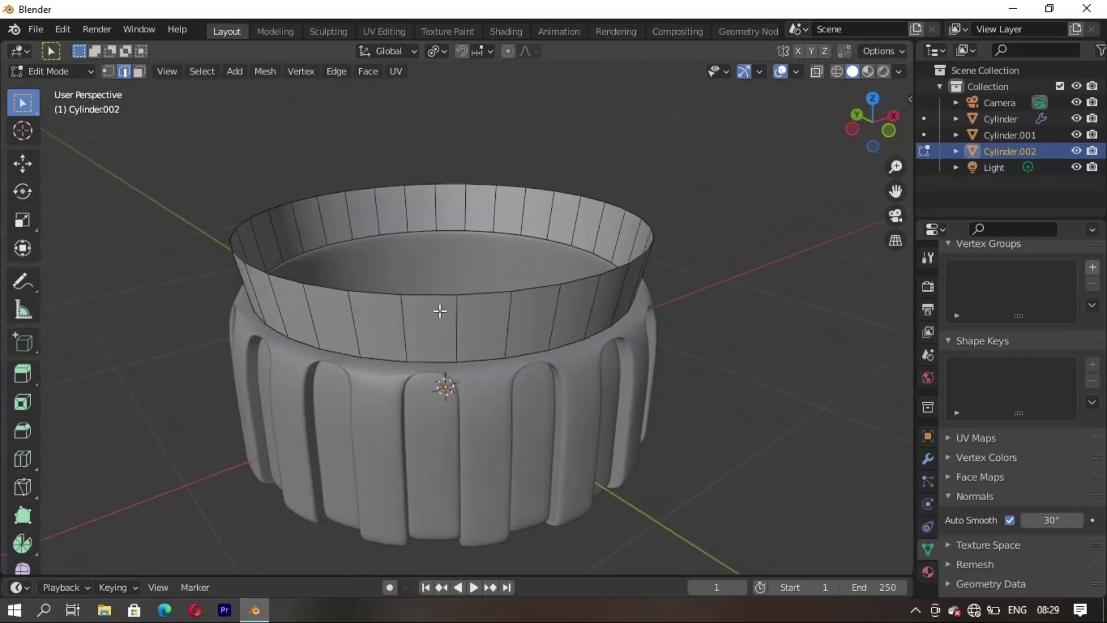
pyautogui.click(448, 339)
pyautogui.press('g')
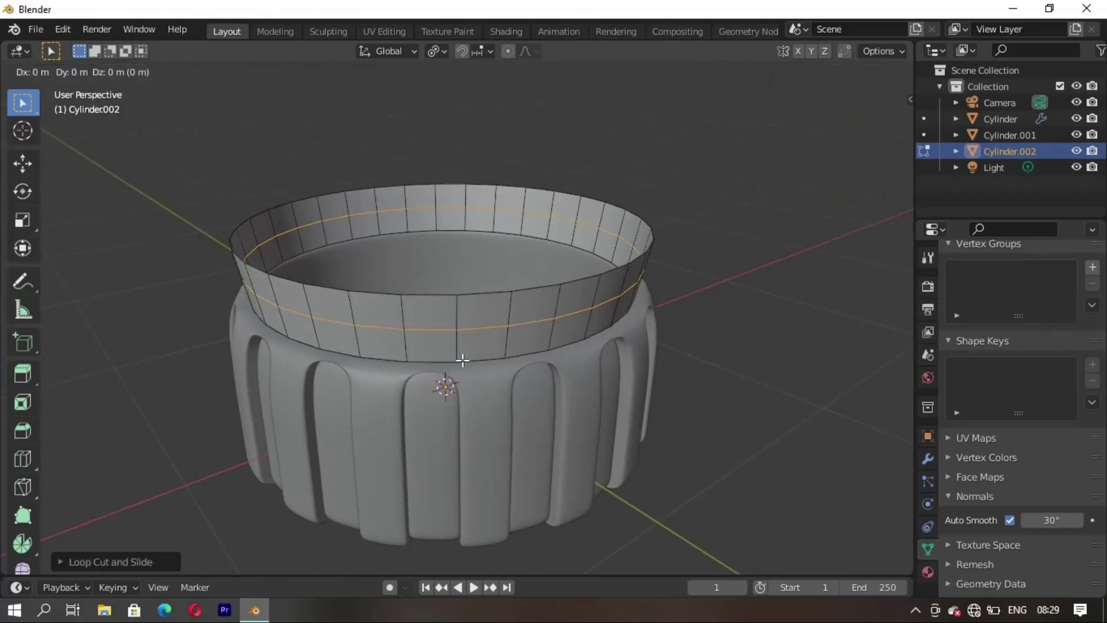
pyautogui.click(463, 369)
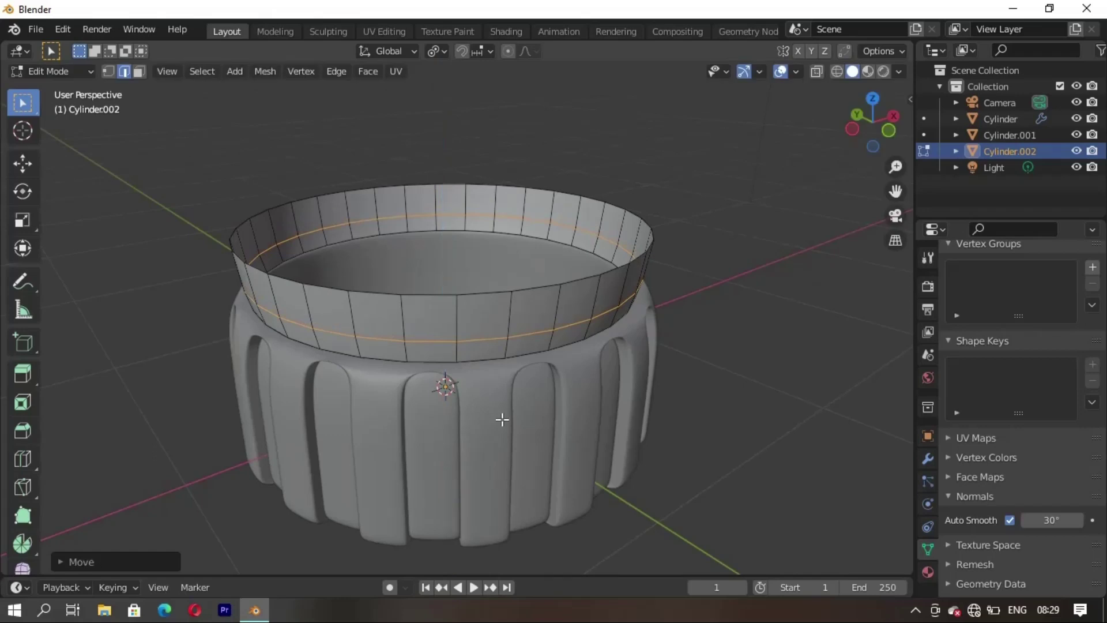
# - Delete the band's outer upper face ring and orbit to inspect the remaining thin collar
pyautogui.click(455, 312)
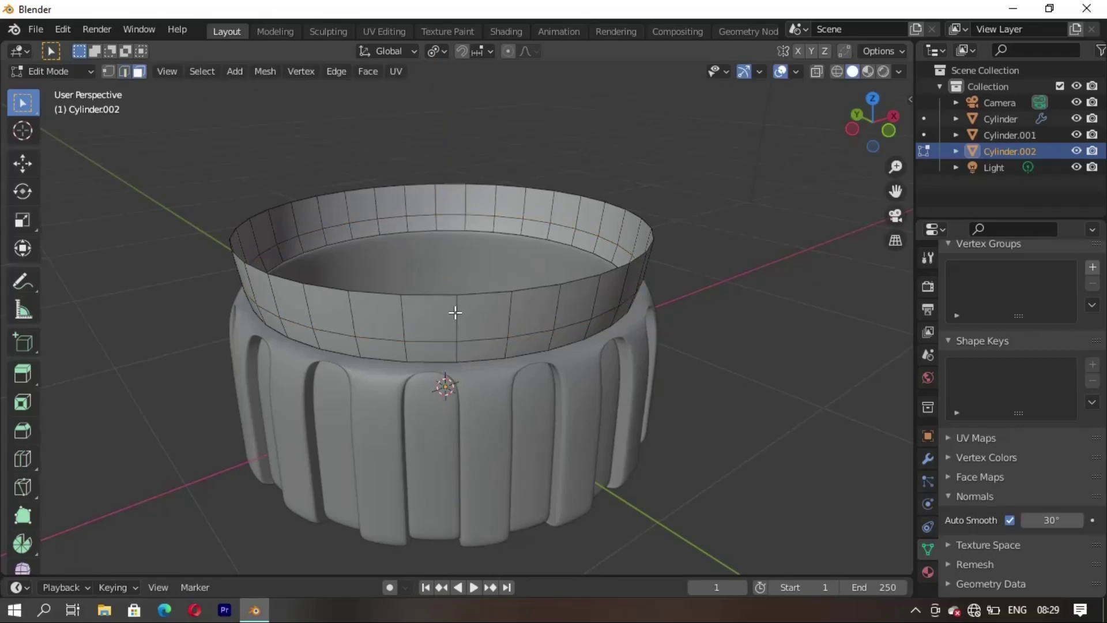
pyautogui.keyDown('alt'); pyautogui.click(455, 312); pyautogui.keyUp('alt')
pyautogui.press('x')
pyautogui.click(478, 341)
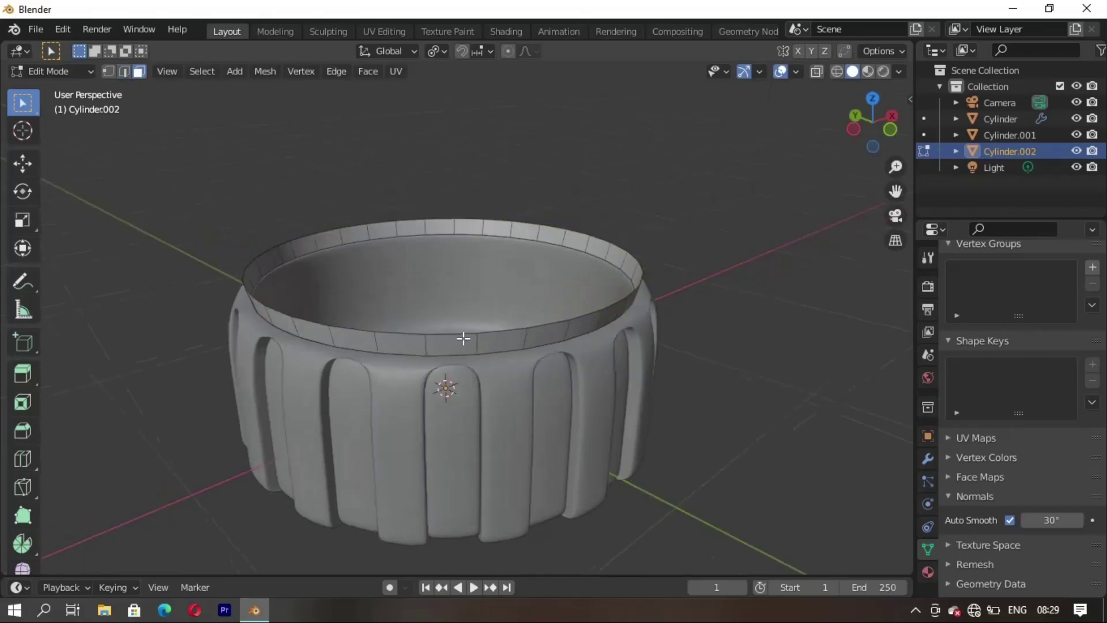
pyautogui.scroll(3, 467, 327)
pyautogui.moveTo(440, 308)
pyautogui.mouseDown(button='middle')
pyautogui.moveTo(625, 390)
pyautogui.moveTo(709, 512)
pyautogui.moveTo(568, 287)
pyautogui.moveTo(597, 297)
pyautogui.moveTo(563, 388)
pyautogui.moveTo(579, 299)
pyautogui.mouseUp(button='middle')
pyautogui.moveTo(544, 386)
pyautogui.mouseDown(button='middle')
pyautogui.moveTo(591, 398)
pyautogui.moveTo(531, 447)
pyautogui.moveTo(577, 421)
pyautogui.mouseUp(button='middle')
pyautogui.scroll(2, 542, 340)
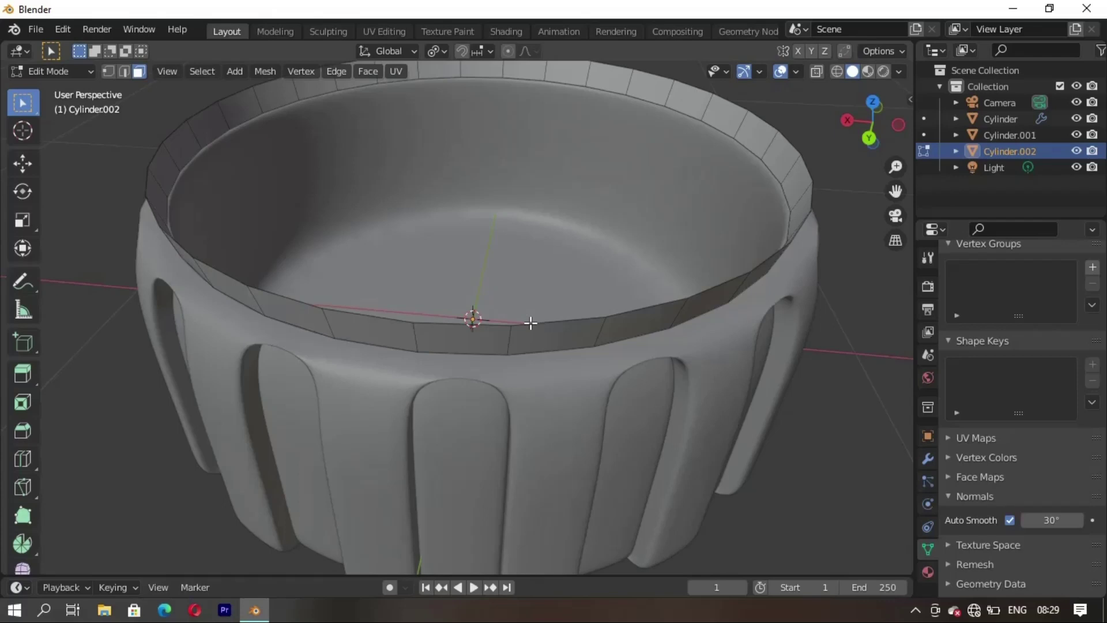
# - Enlarge the collar's rim loop slightly and extrude it straight up along Z into a lip
pyautogui.keyDown('alt'); pyautogui.click(552, 319); pyautogui.keyUp('alt')
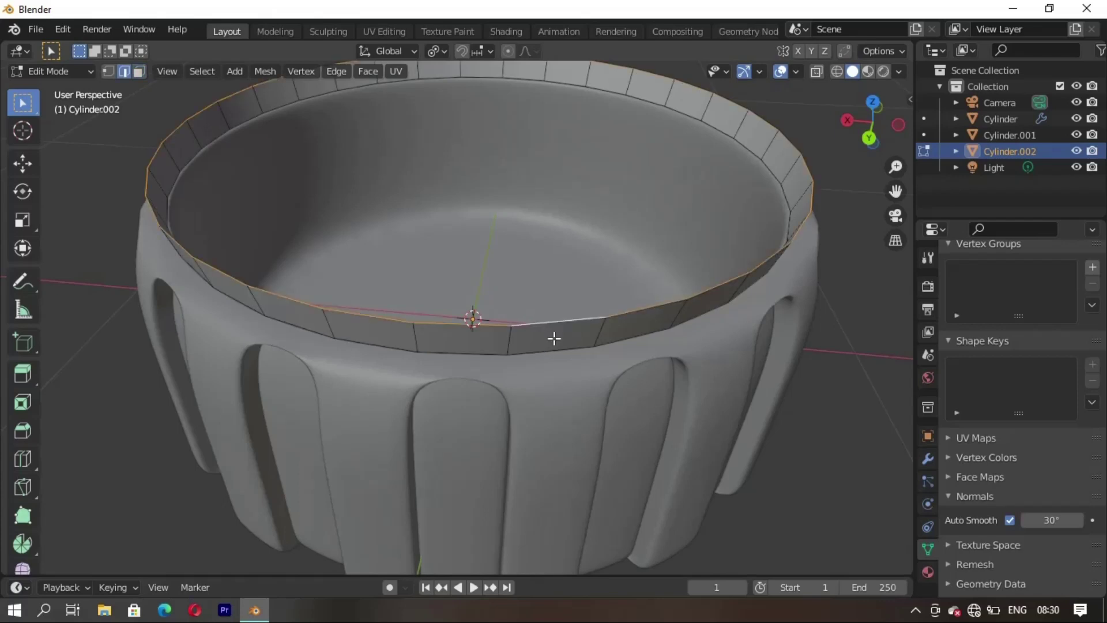
pyautogui.scroll(-4, 555, 346)
pyautogui.press('s')
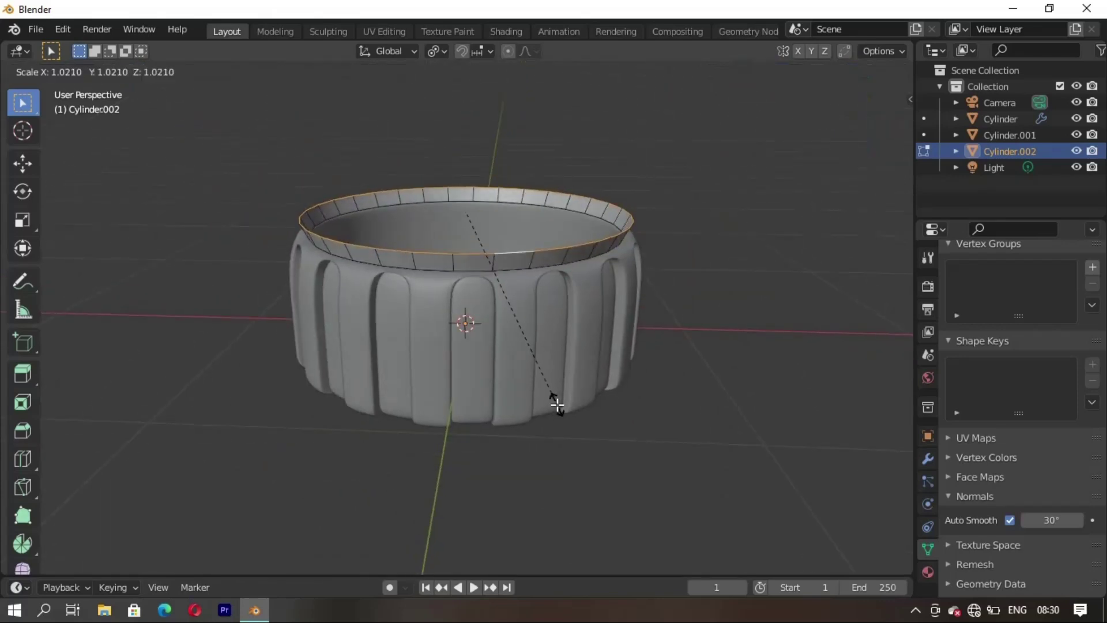
pyautogui.click(556, 404)
pyautogui.press('e')
pyautogui.press('z')
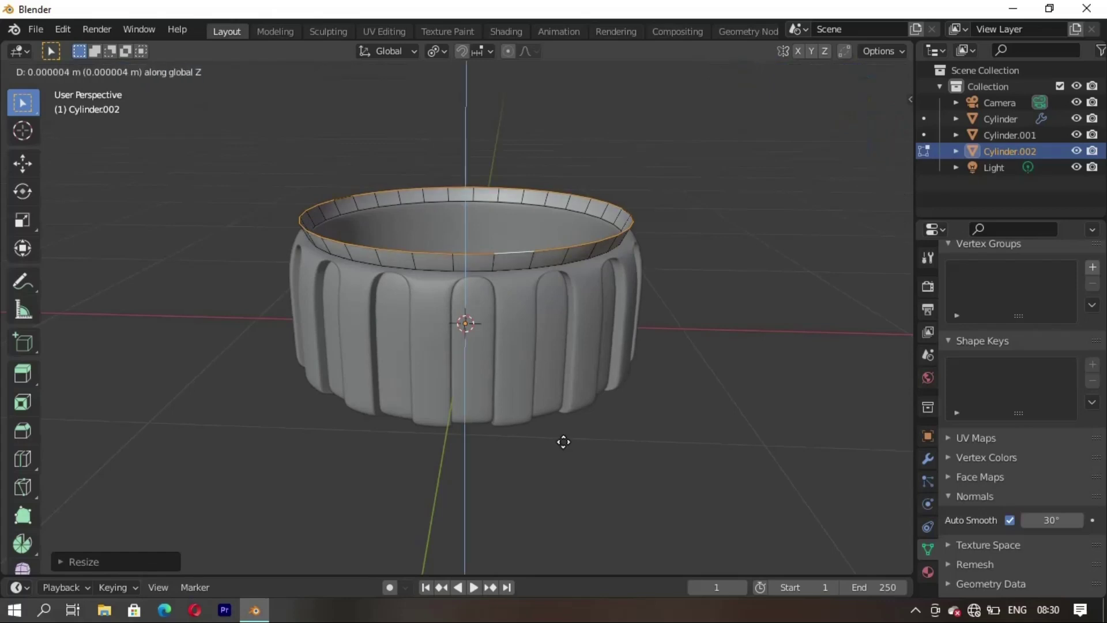
pyautogui.click(559, 406)
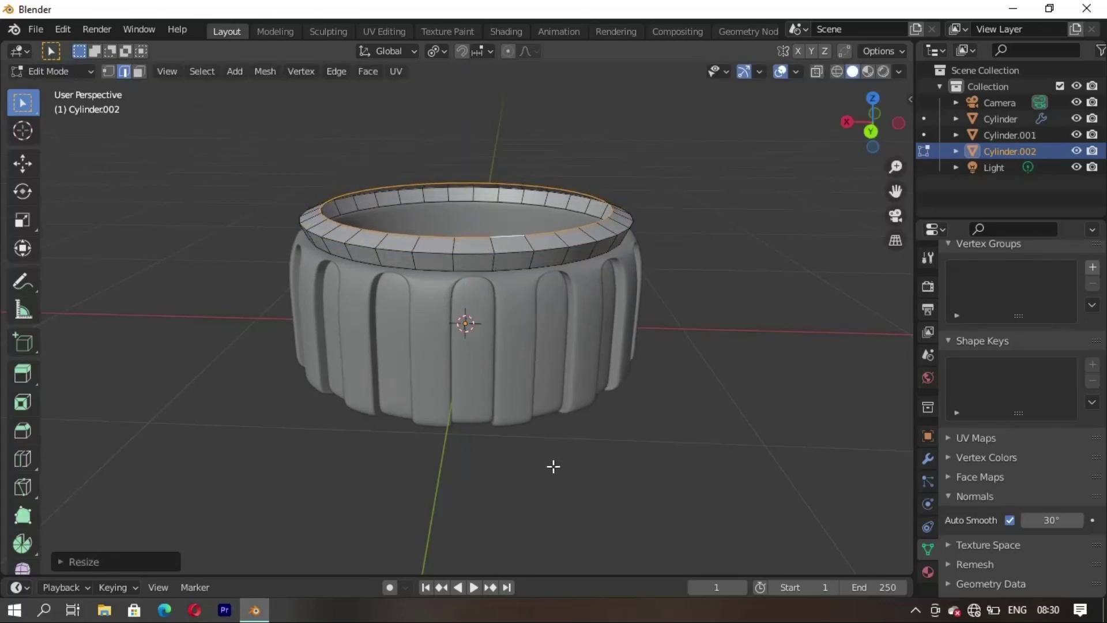
# - Fill the rim opening with a flat cap face and check the smoothed lid outside Edit Mode
pyautogui.press('f')
pyautogui.moveTo(548, 420)
pyautogui.mouseDown(button='middle')
pyautogui.moveTo(578, 469)
pyautogui.moveTo(529, 291)
pyautogui.mouseUp(button='middle')
pyautogui.scroll(4, 529, 460)
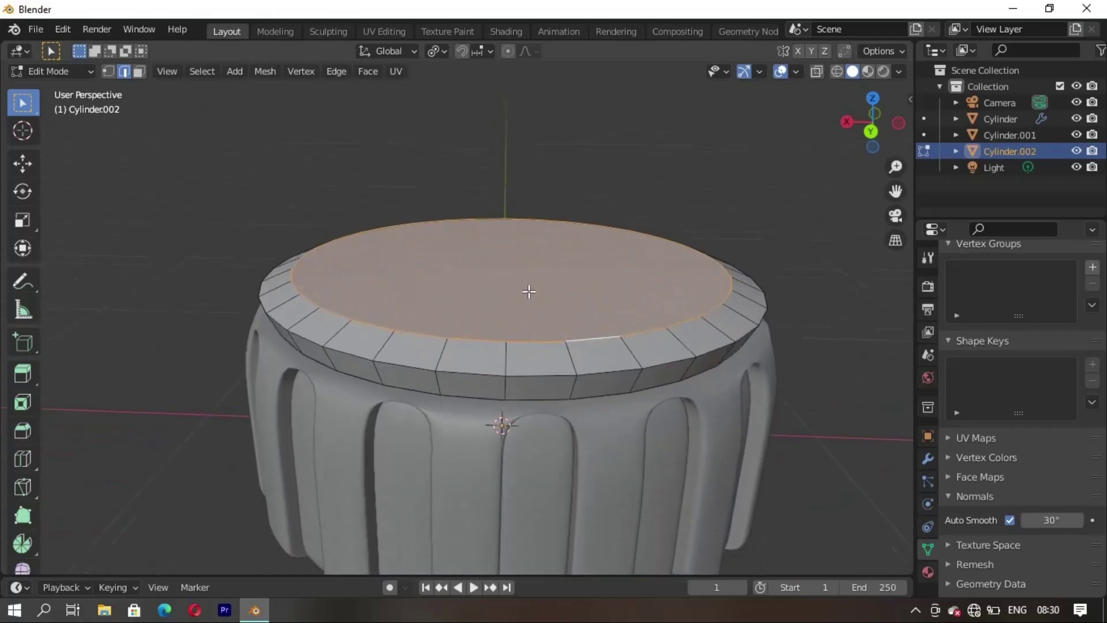
pyautogui.scroll(-4, 529, 291)
pyautogui.press('Tab')
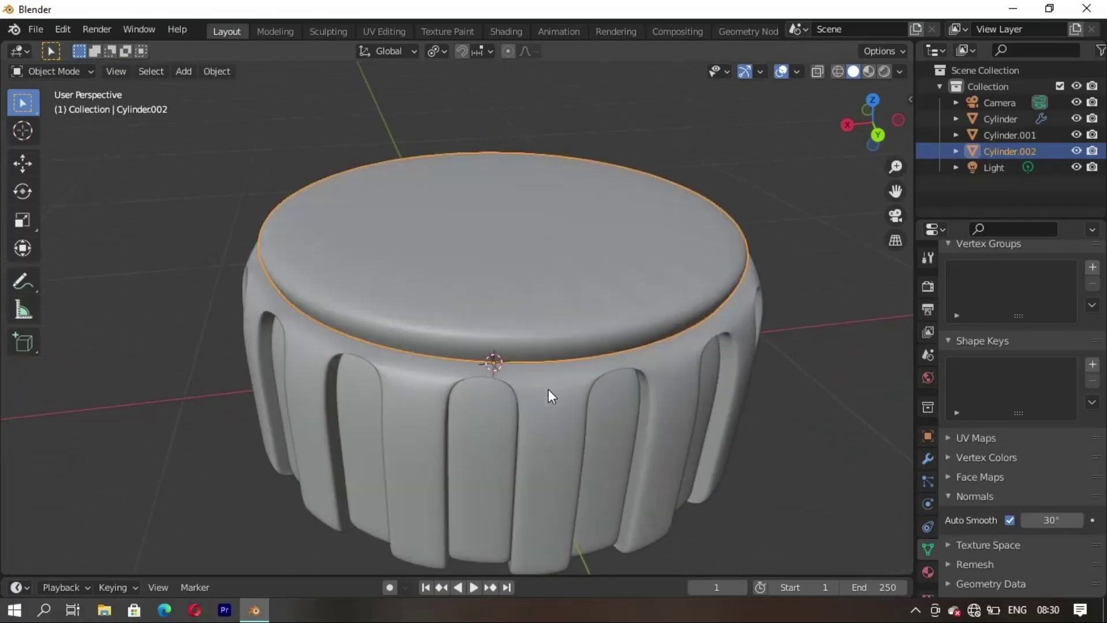
pyautogui.scroll(-2, 559, 401)
pyautogui.press('Tab')
pyautogui.moveTo(573, 413)
pyautogui.mouseDown(button='middle')
pyautogui.moveTo(590, 365)
pyautogui.moveTo(490, 383)
pyautogui.mouseUp(button='middle')
# - Inset the lid's top face once and raise the inner face to start the dome
pyautogui.scroll(2, 495, 382)
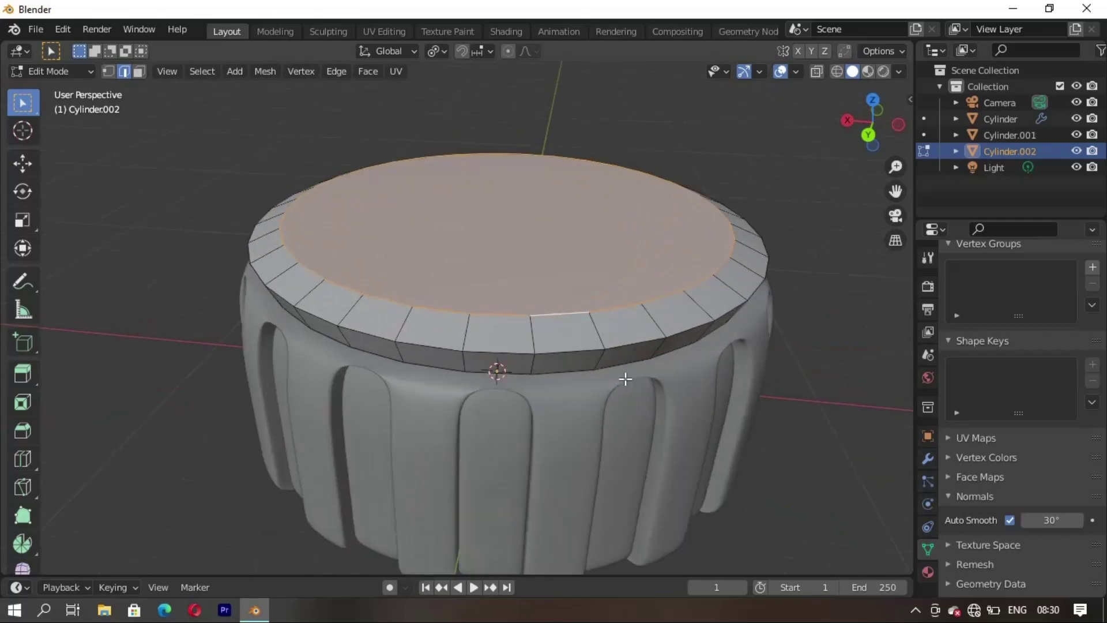
pyautogui.moveTo(625, 378); pyautogui.dragTo(574, 414, button='middle')
pyautogui.press('g')
pyautogui.press('z')
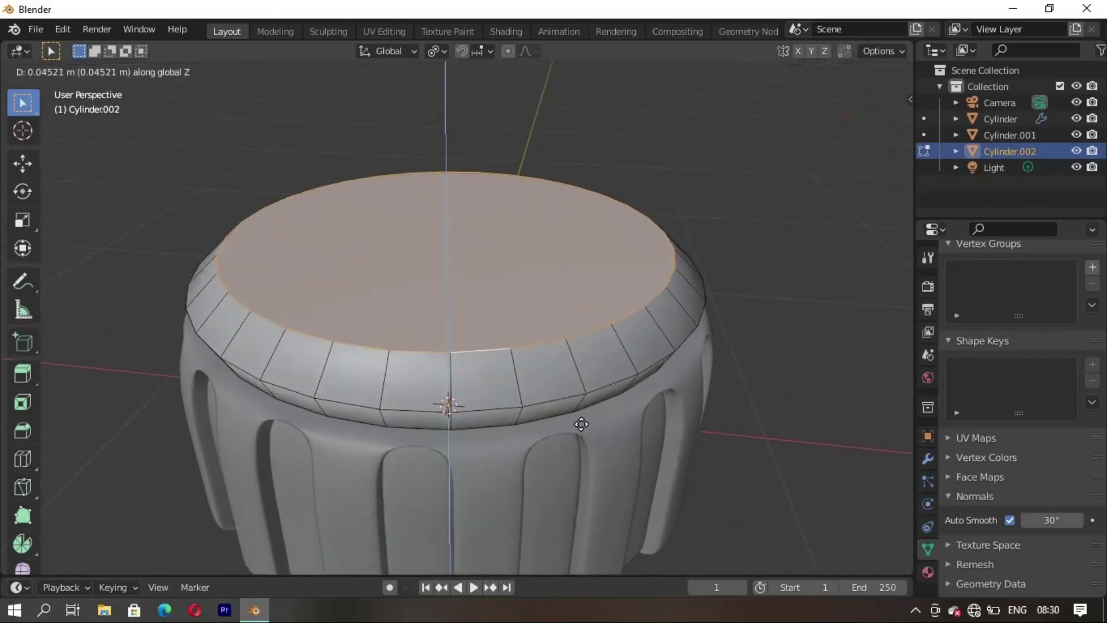
pyautogui.press('Escape')
pyautogui.press('i')
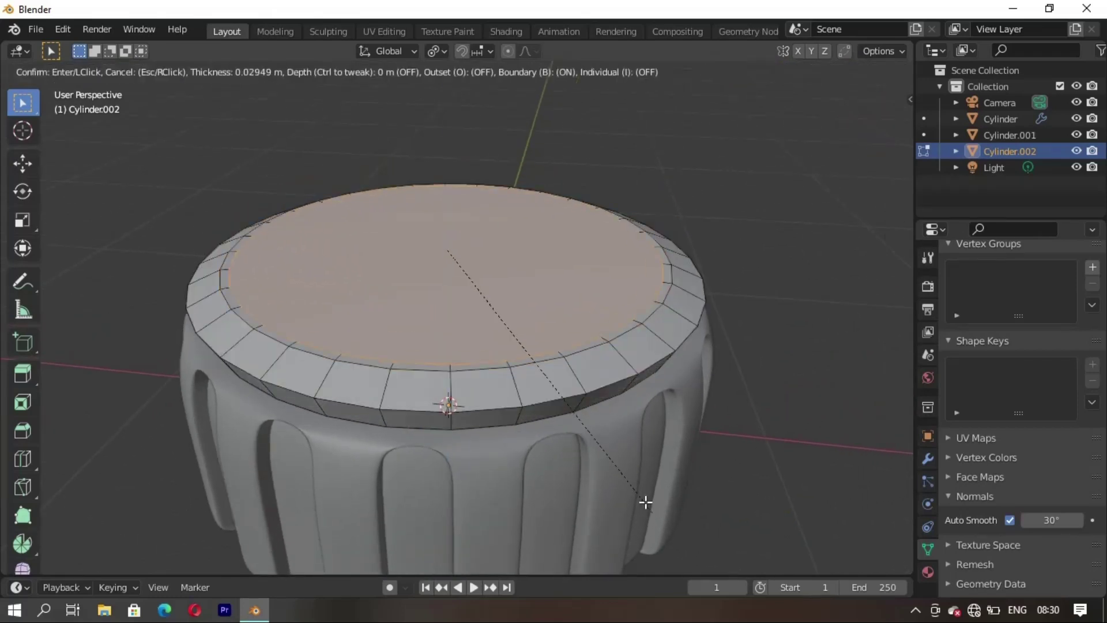
pyautogui.click(628, 489)
pyautogui.press('g')
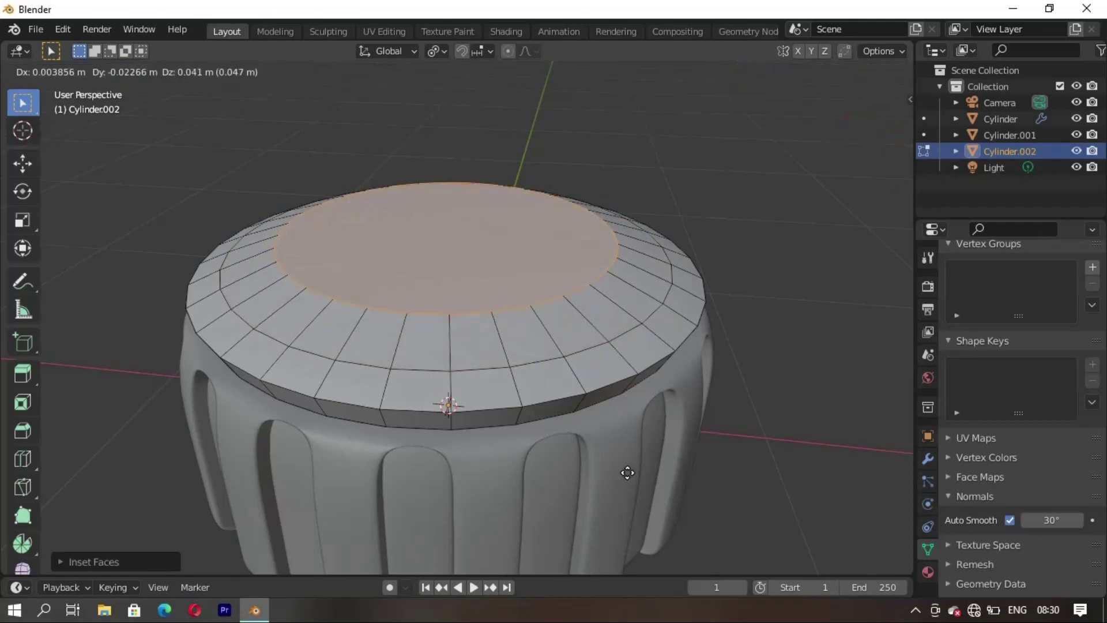
pyautogui.click(627, 473)
# - Add two more inset rings, raising the centre face higher along Z each time
pyautogui.press('i')
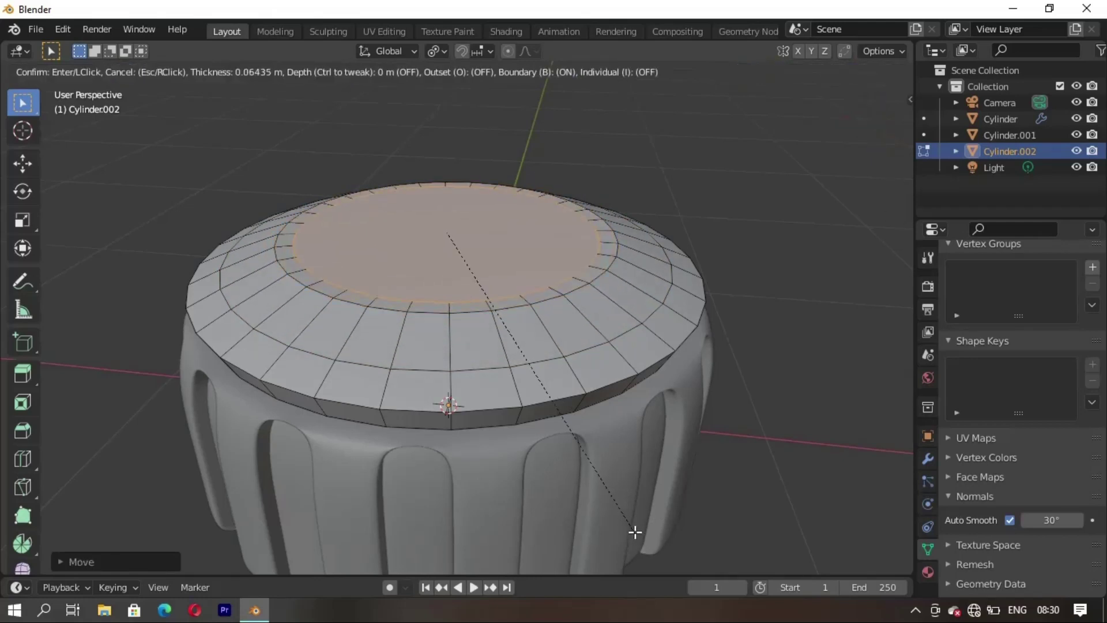
pyautogui.click(622, 513)
pyautogui.press('g')
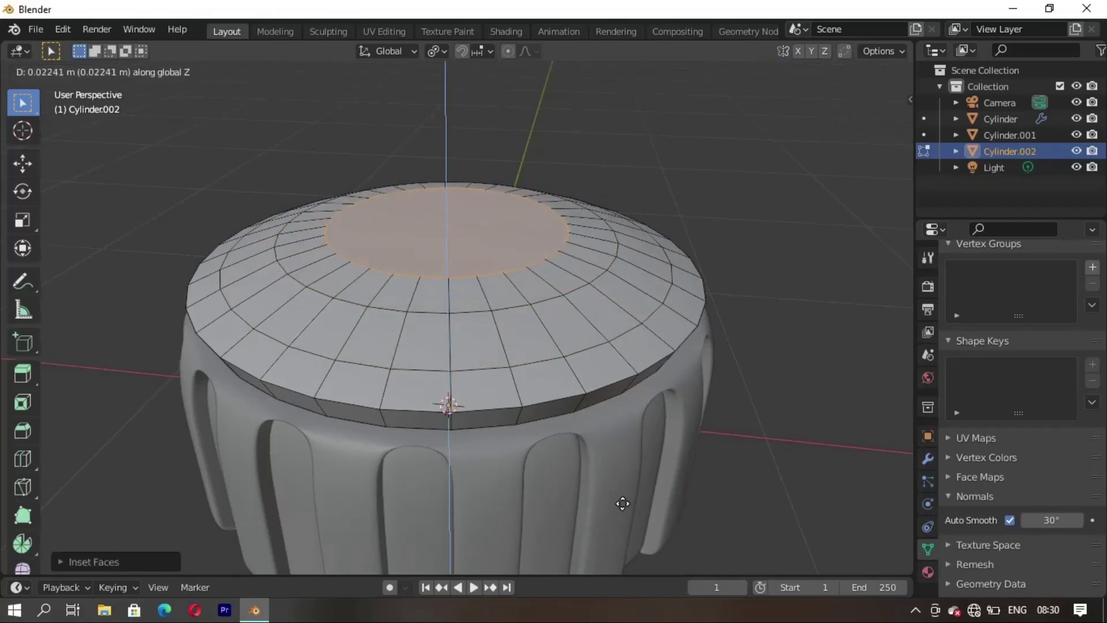
pyautogui.click(623, 501)
pyautogui.press('i')
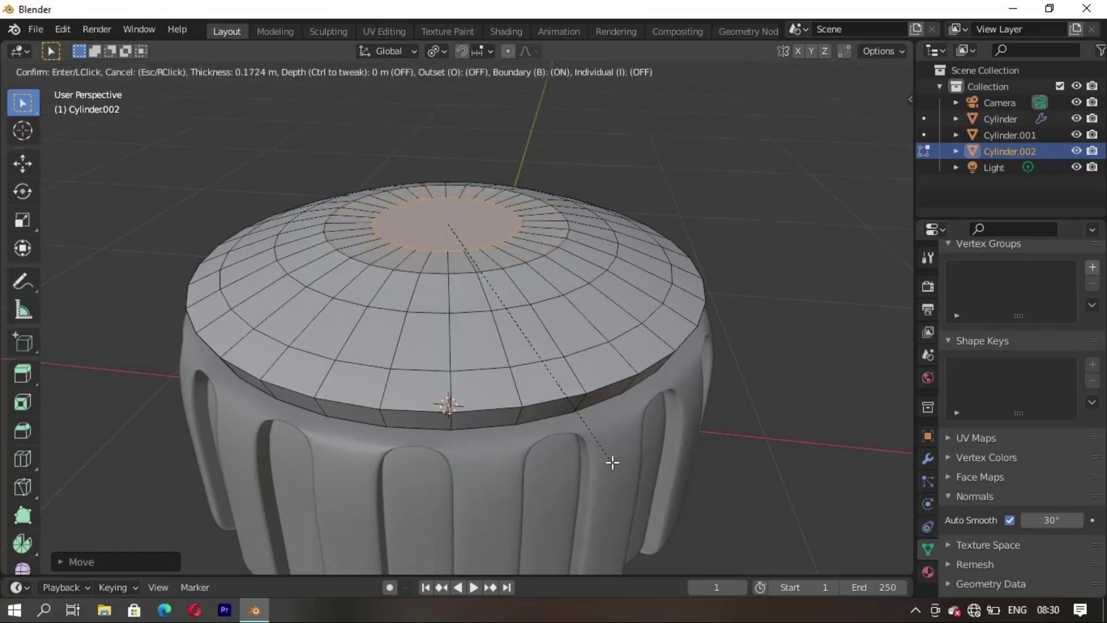
pyautogui.click(613, 464)
pyautogui.press('g')
pyautogui.press('z')
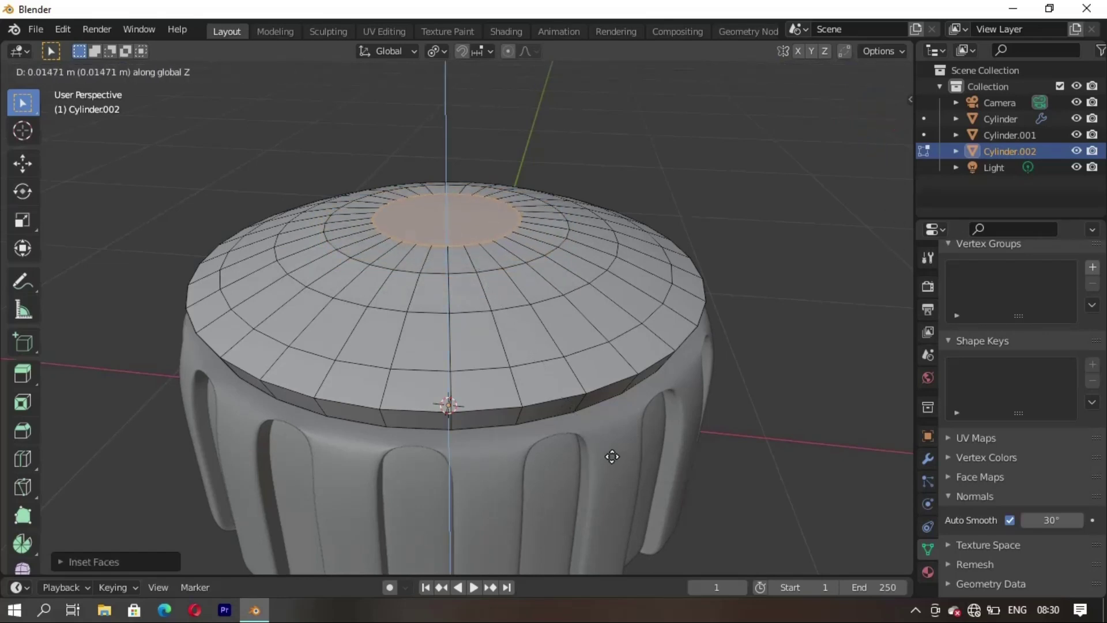
pyautogui.click(610, 462)
# - Inspect the dome from lower and higher angles, then inset the centre face once more
pyautogui.scroll(-3, 601, 473)
pyautogui.moveTo(600, 473)
pyautogui.mouseDown(button='middle')
pyautogui.moveTo(667, 433)
pyautogui.moveTo(617, 408)
pyautogui.moveTo(650, 431)
pyautogui.mouseUp(button='middle')
pyautogui.scroll(3, 542, 457)
pyautogui.moveTo(542, 457)
pyautogui.mouseDown(button='middle')
pyautogui.moveTo(541, 398)
pyautogui.moveTo(558, 455)
pyautogui.moveTo(550, 502)
pyautogui.moveTo(447, 474)
pyautogui.moveTo(494, 496)
pyautogui.mouseUp(button='middle')
pyautogui.scroll(-2, 558, 455)
pyautogui.scroll(2, 531, 424)
pyautogui.press('i')
pyautogui.click(571, 530)
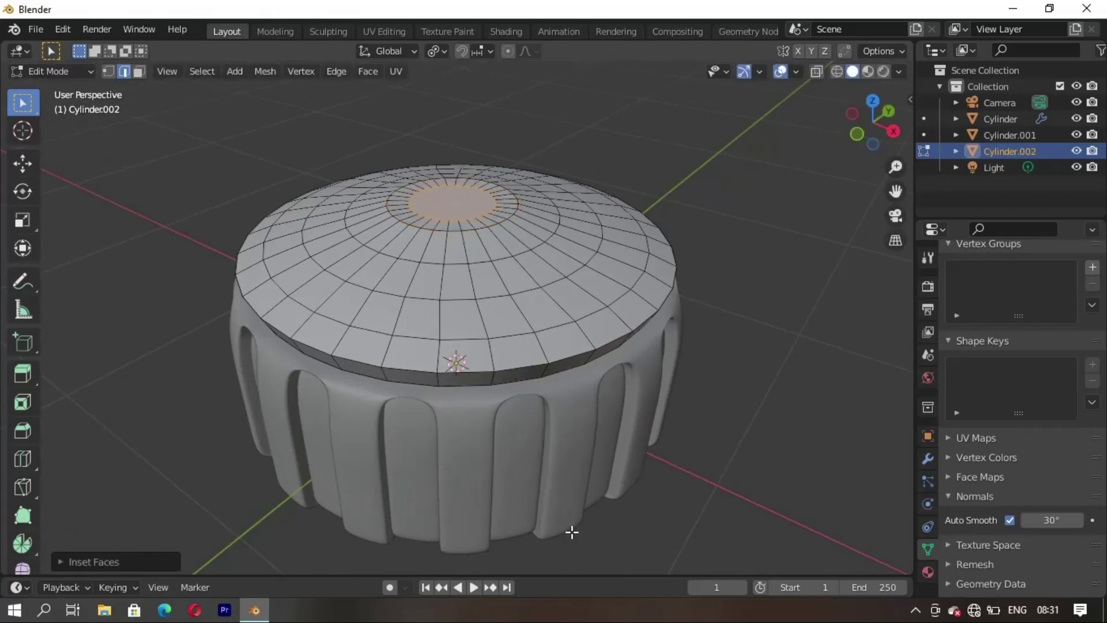
# - Raise the lid's centre face and isolate the lid in its own view
pyautogui.press('g')
pyautogui.press('Escape')
pyautogui.press('g')
pyautogui.click(568, 524)
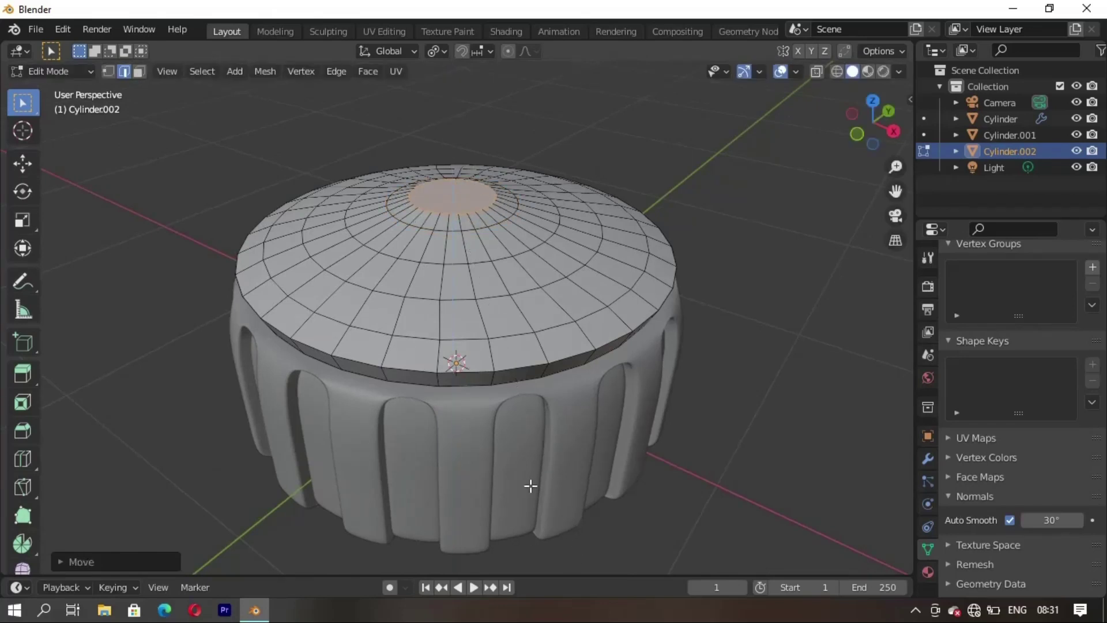
pyautogui.moveTo(531, 485); pyautogui.dragTo(604, 403, button='middle')
pyautogui.scroll(3, 526, 531)
pyautogui.press('KP_Divide')
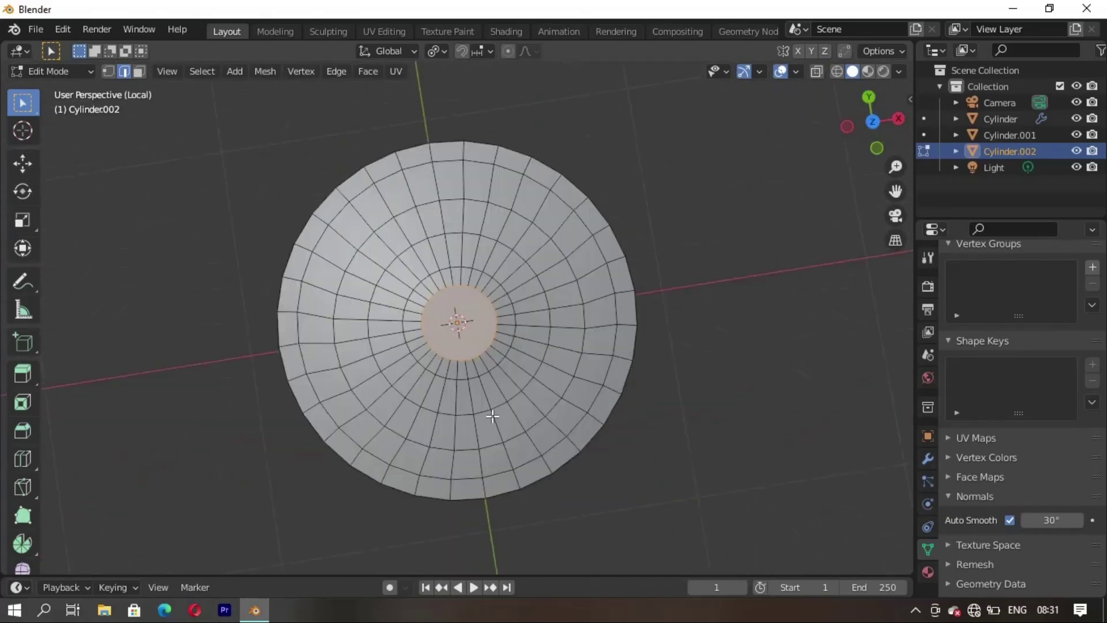
pyautogui.moveTo(494, 415)
pyautogui.mouseDown(button='middle')
pyautogui.moveTo(457, 403)
pyautogui.moveTo(474, 383)
pyautogui.moveTo(466, 382)
pyautogui.mouseUp(button='middle')
# - Extrude the centre face into a narrow knob base, extrude it upward twice, then widen the top
pyautogui.press('e')
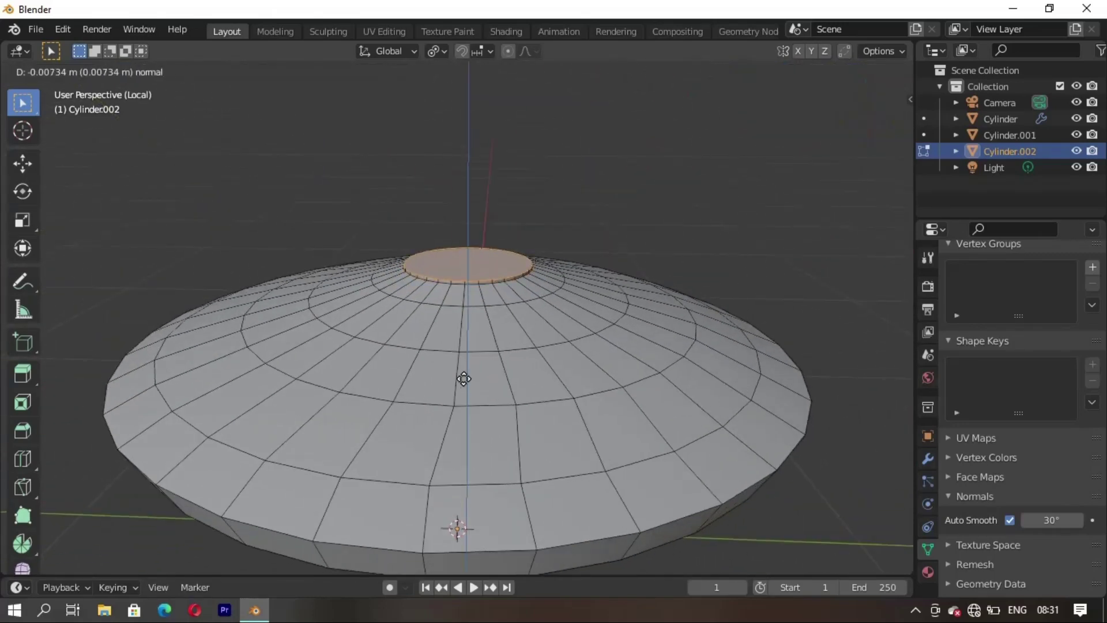
pyautogui.click(472, 373)
pyautogui.press('s')
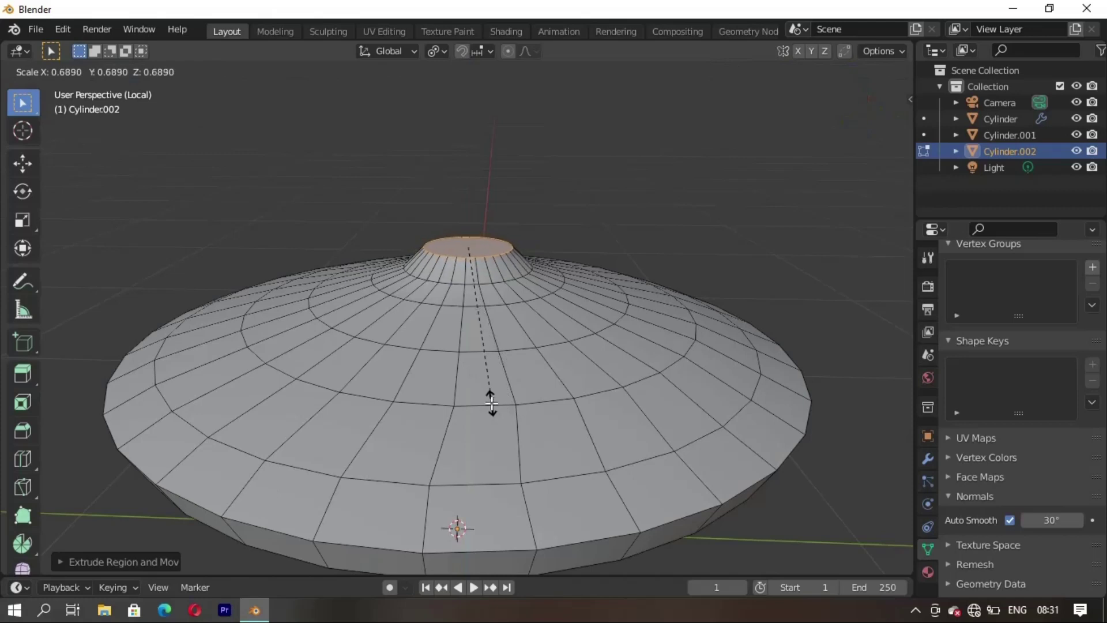
pyautogui.click(490, 398)
pyautogui.press('e')
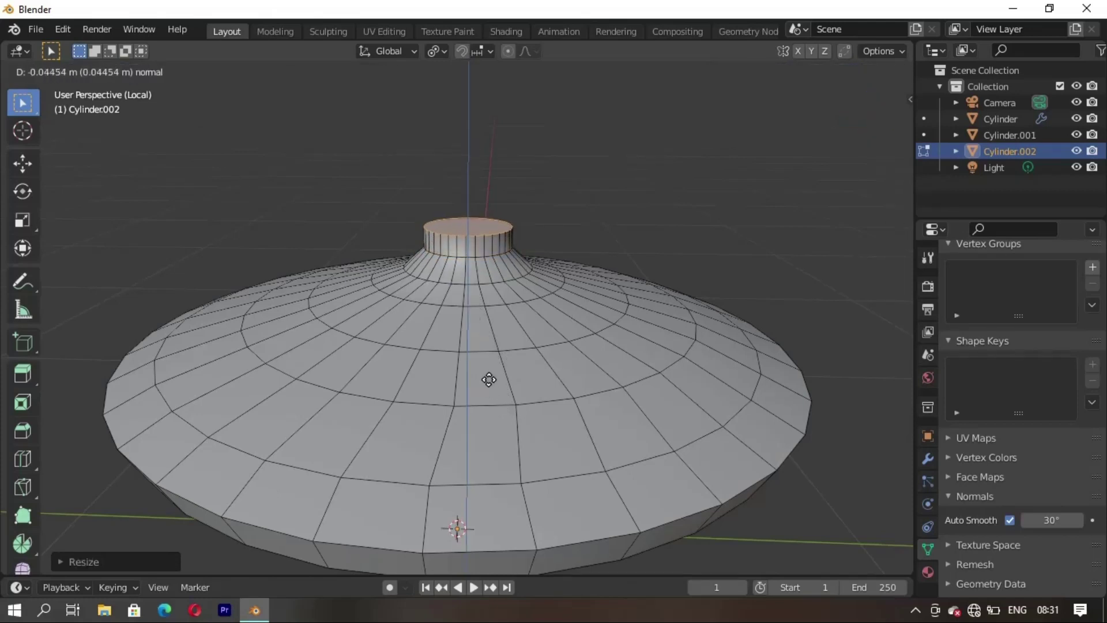
pyautogui.click(488, 378)
pyautogui.press('e')
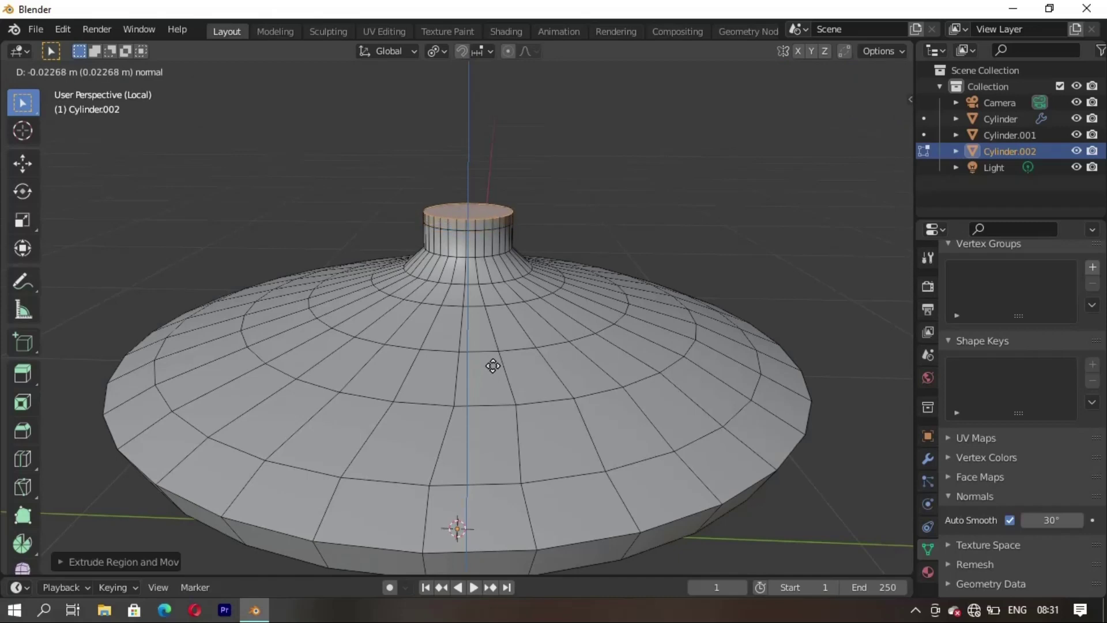
pyautogui.click(492, 365)
pyautogui.press('s')
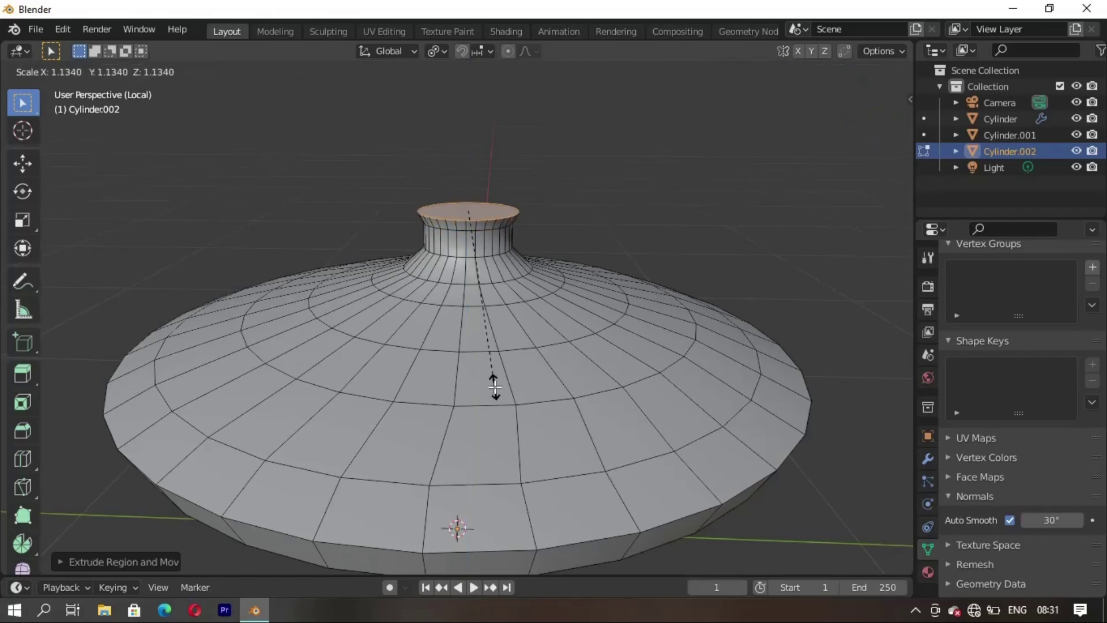
pyautogui.click(495, 386)
# - Build further knob sections with alternating extrudes and scales, flaring the knob top outward
pyautogui.press('e')
pyautogui.press('s')
pyautogui.click(498, 387)
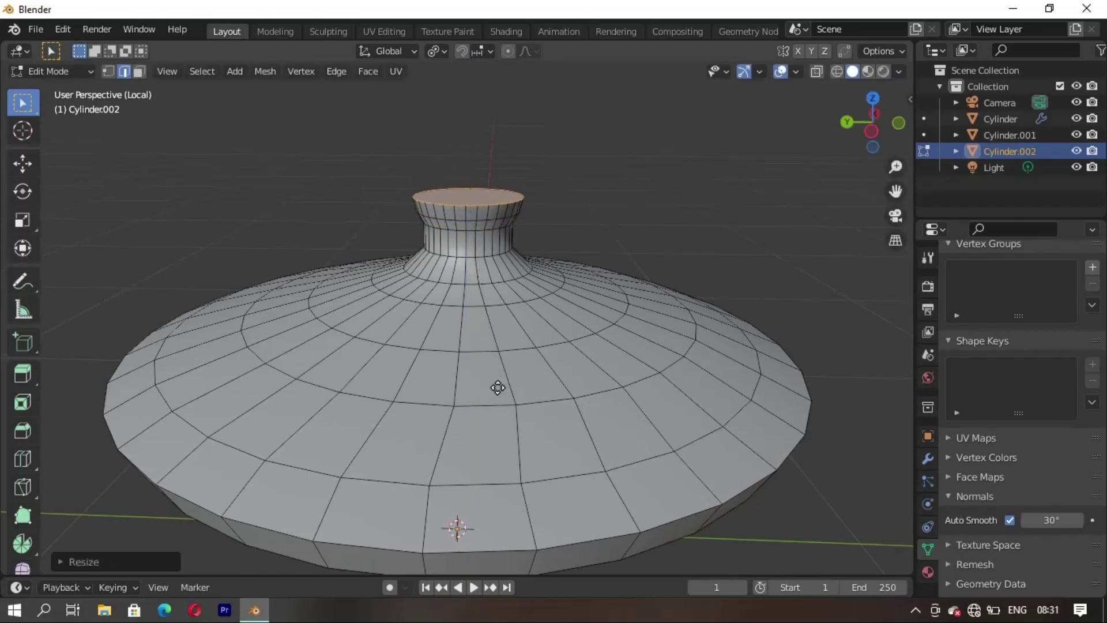
pyautogui.press('e')
pyautogui.click(496, 376)
pyautogui.press('s')
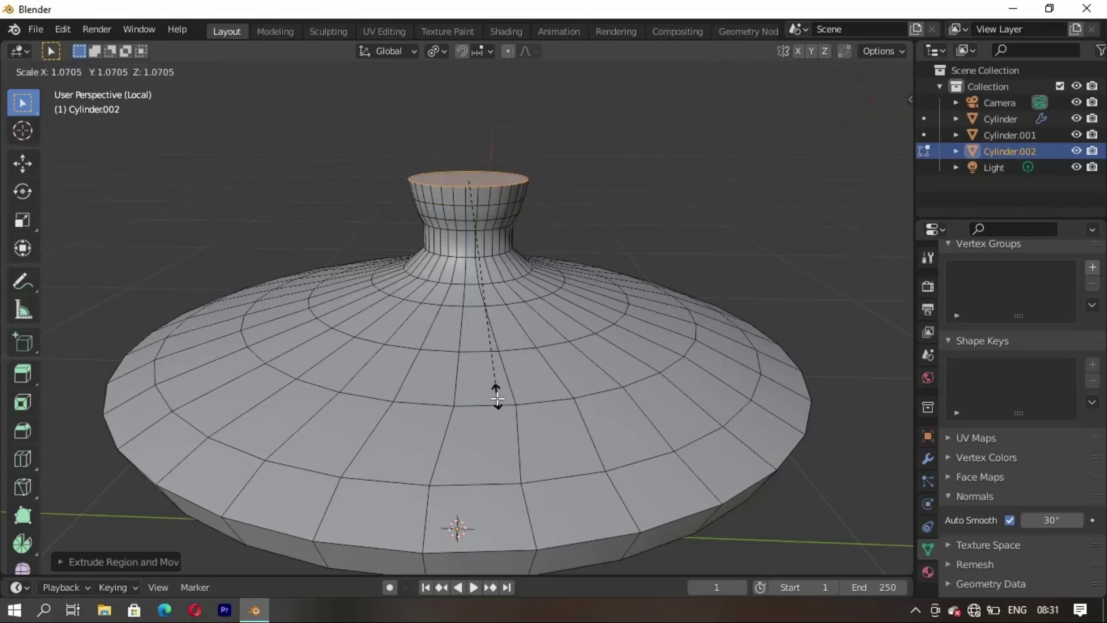
pyautogui.click(497, 398)
pyautogui.press('e')
pyautogui.click(498, 381)
pyautogui.press('s')
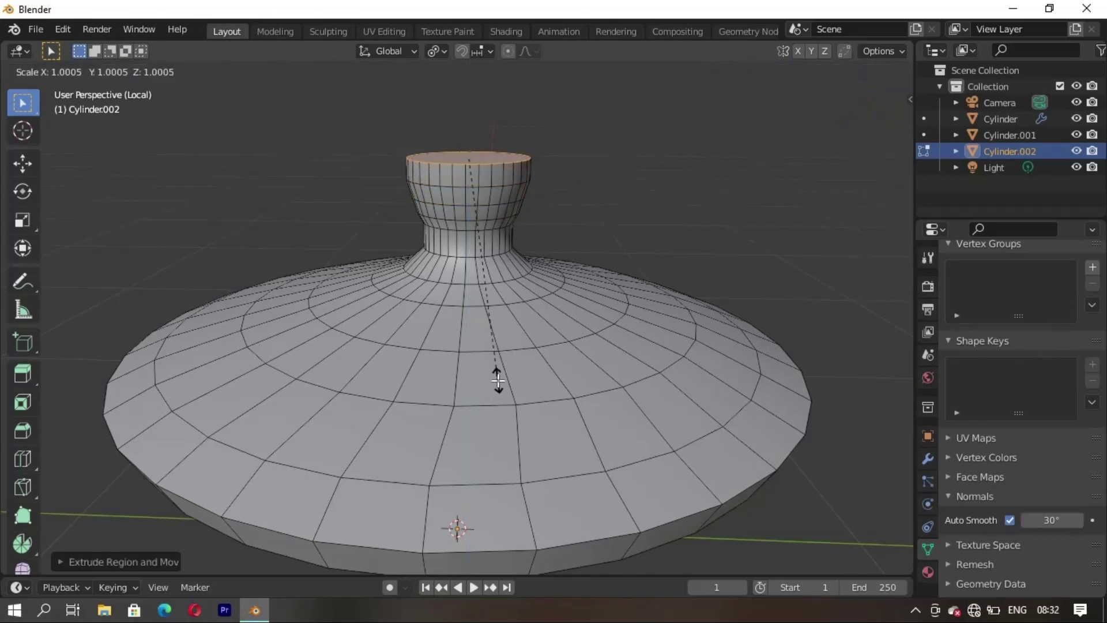
pyautogui.click(498, 399)
# - Extrude two more knob sections upward, narrowing the top, and inspect the knob shape
pyautogui.press('e')
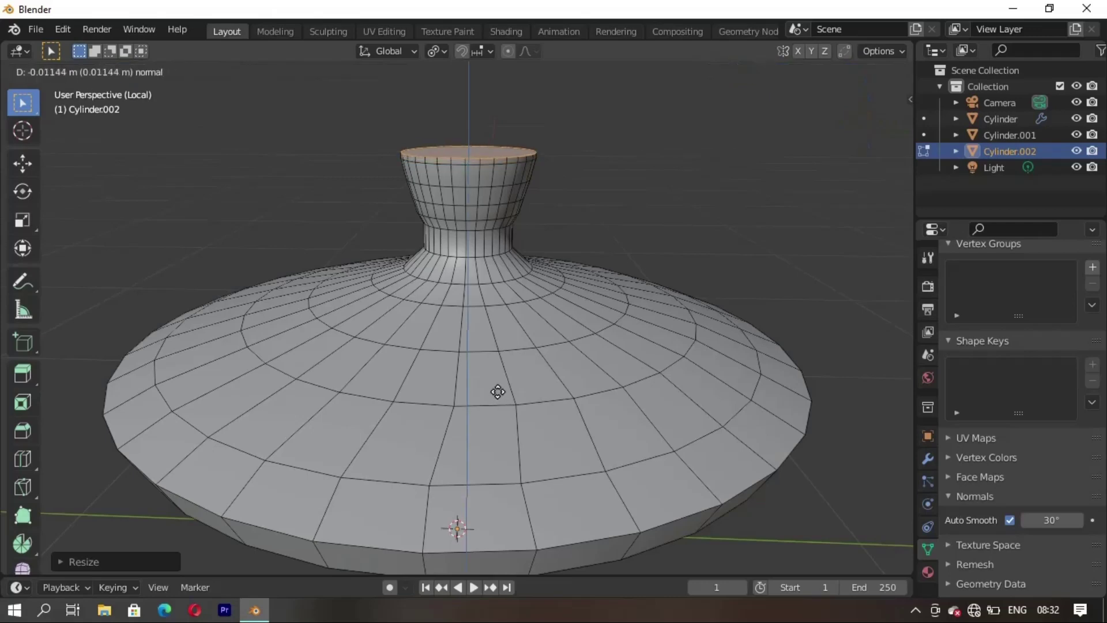
pyautogui.click(497, 375)
pyautogui.press('s')
pyautogui.press('e')
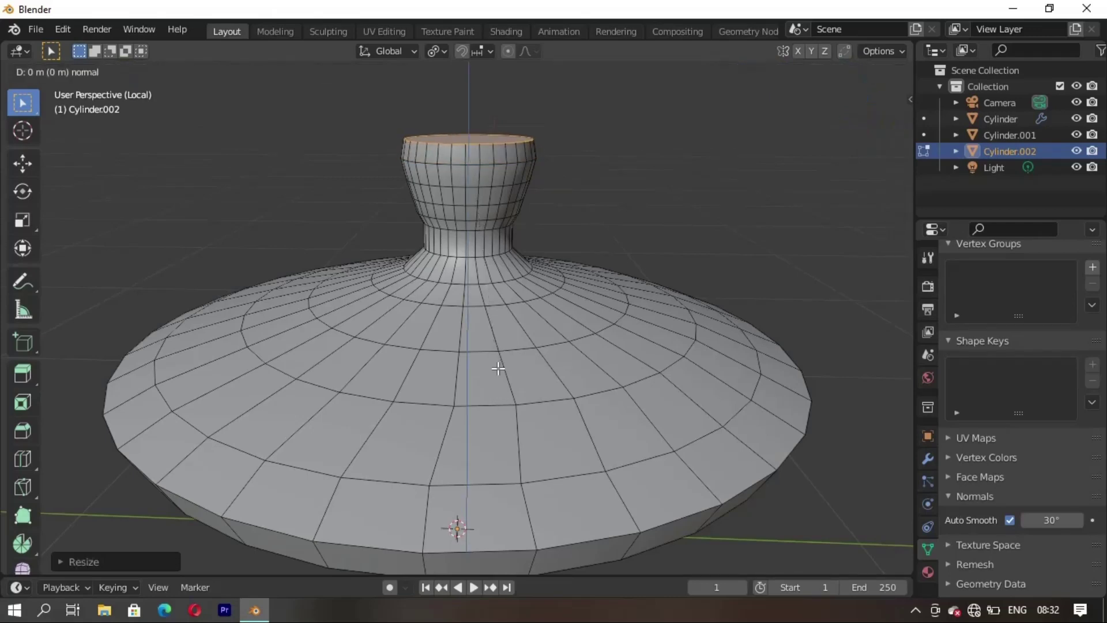
pyautogui.click(497, 357)
pyautogui.press('s')
pyautogui.click(498, 318)
pyautogui.scroll(-2, 498, 319)
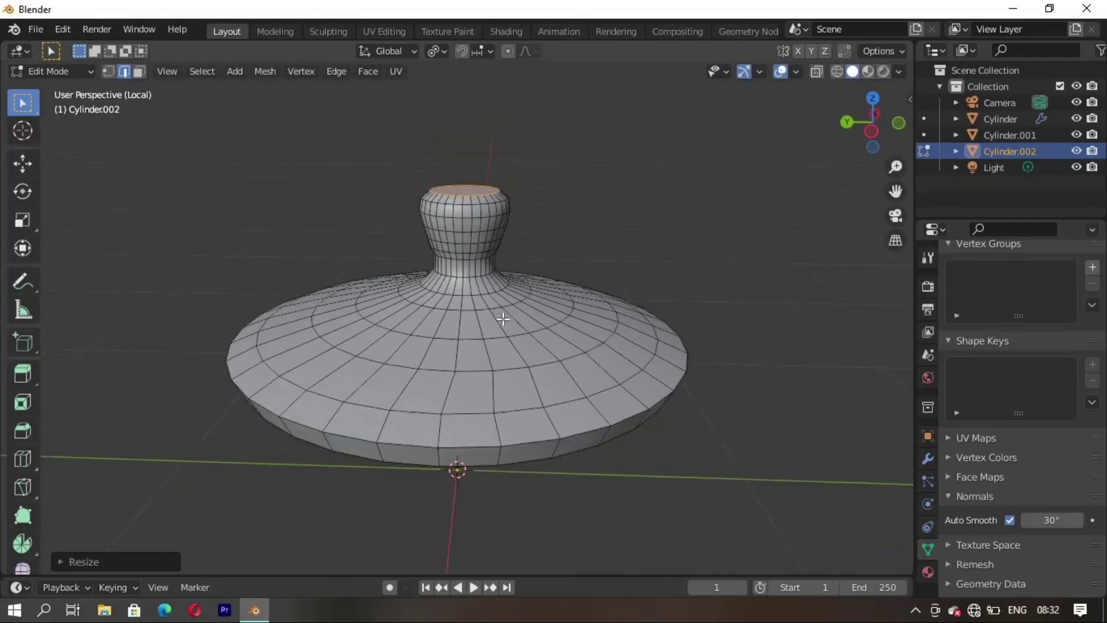
pyautogui.moveTo(498, 318)
pyautogui.mouseDown(button='middle')
pyautogui.moveTo(490, 242)
pyautogui.moveTo(461, 317)
pyautogui.moveTo(504, 423)
pyautogui.moveTo(475, 440)
pyautogui.mouseUp(button='middle')
pyautogui.scroll(2, 460, 317)
# - Add a final narrowed knob section and exit Edit Mode to view the smooth, rounded lid
pyautogui.press('e')
pyautogui.click(477, 437)
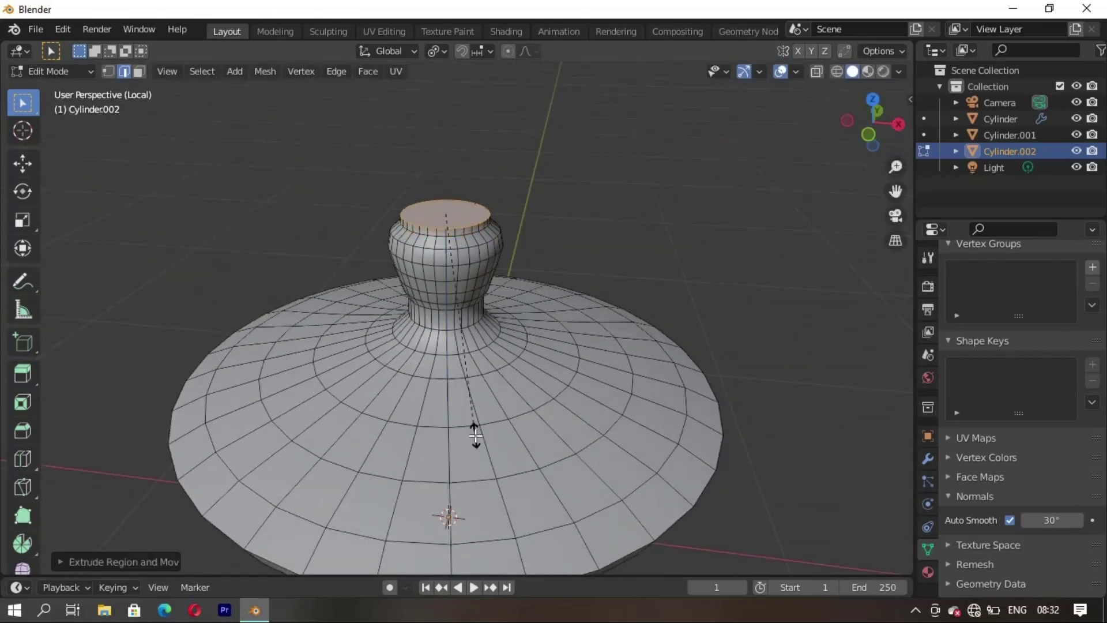
pyautogui.press('s')
pyautogui.click(462, 325)
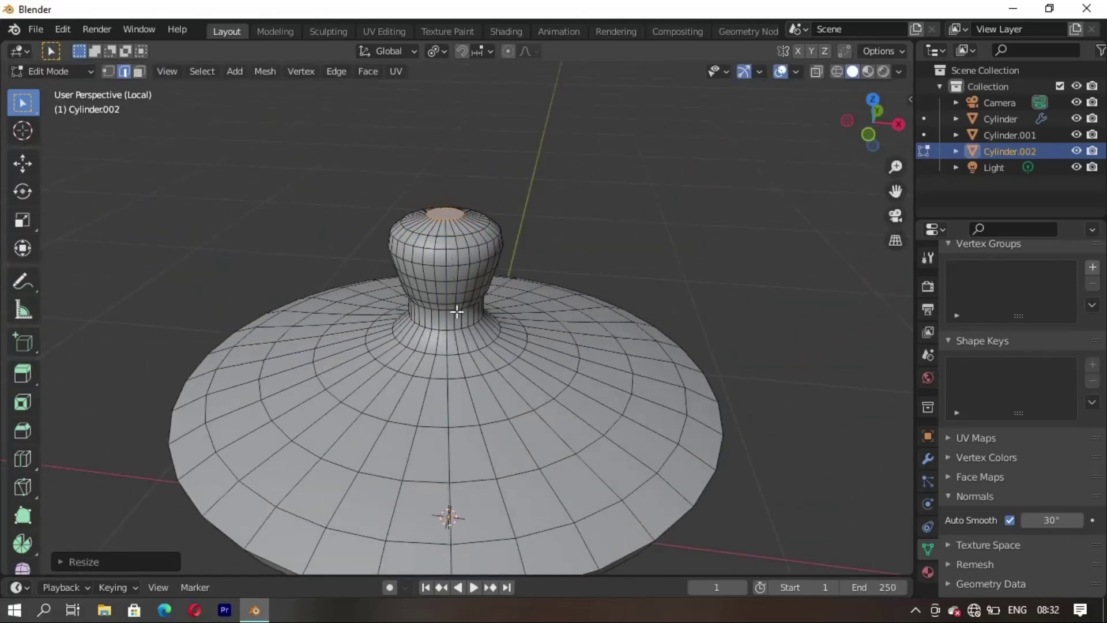
pyautogui.scroll(-2, 461, 326)
pyautogui.moveTo(461, 326)
pyautogui.mouseDown(button='middle')
pyautogui.moveTo(473, 379)
pyautogui.moveTo(552, 324)
pyautogui.moveTo(490, 361)
pyautogui.mouseUp(button='middle')
pyautogui.press('Tab')
pyautogui.press('Tab')
pyautogui.press('Tab')
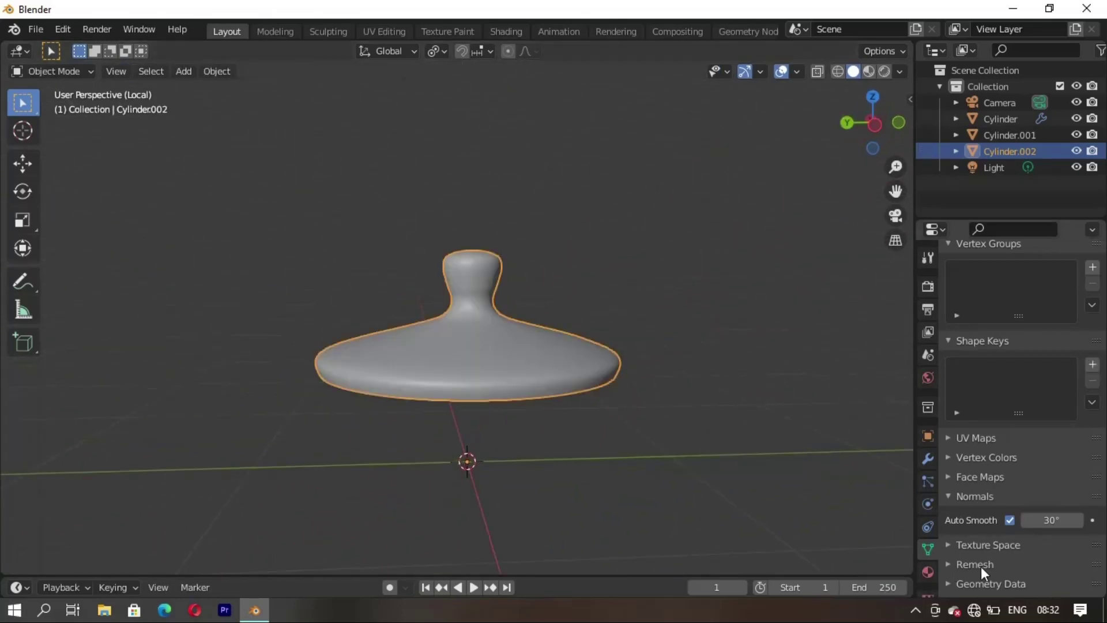
# - Shade the lid smooth and switch to face select mode
pyautogui.rightClick(608, 301)
pyautogui.click(577, 299)
pyautogui.press('Tab')
pyautogui.moveTo(576, 299)
pyautogui.mouseDown(button='middle')
pyautogui.moveTo(474, 367)
pyautogui.moveTo(523, 389)
pyautogui.mouseUp(button='middle')
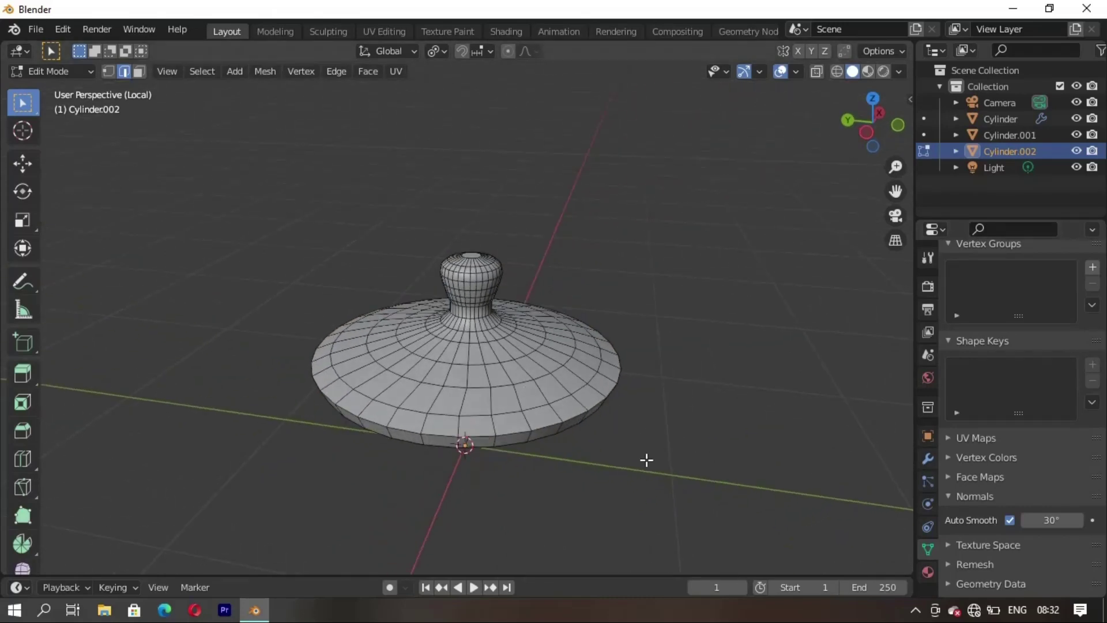
pyautogui.press('3')
pyautogui.moveTo(645, 459)
pyautogui.mouseDown(button='middle')
pyautogui.moveTo(502, 390)
pyautogui.moveTo(444, 440)
pyautogui.moveTo(521, 445)
pyautogui.moveTo(447, 534)
pyautogui.mouseUp(button='middle')
pyautogui.scroll(3, 496, 409)
# - Show the lid's modifier settings and leave Local View so the jar body appears
pyautogui.click(927, 458)
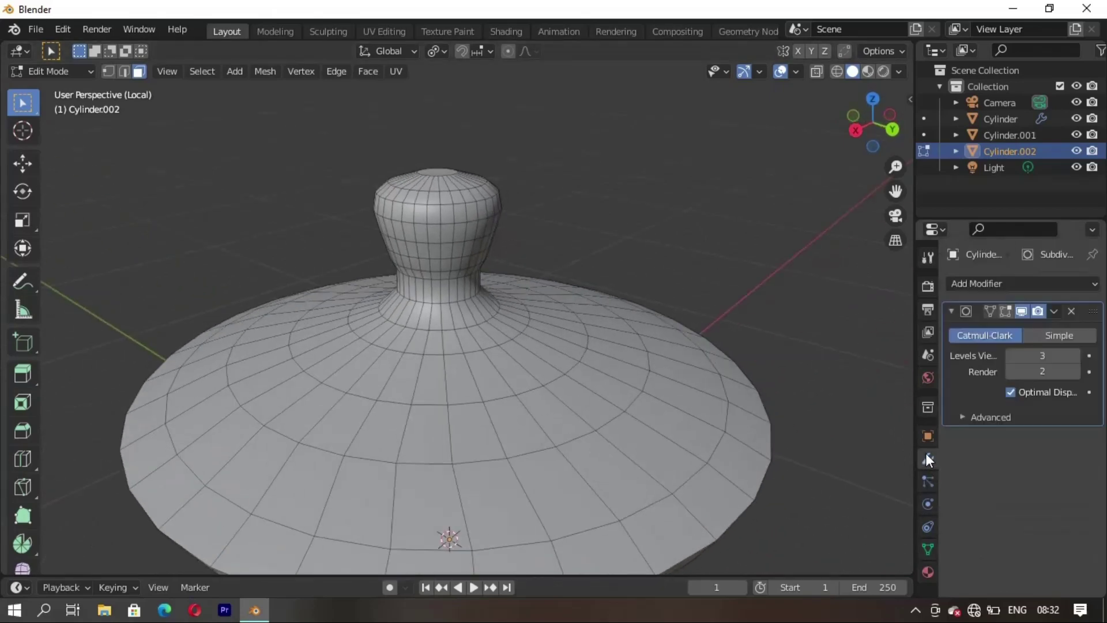
pyautogui.scroll(-3, 402, 441)
pyautogui.press('KP_Divide')
pyautogui.moveTo(402, 450)
pyautogui.mouseDown(button='middle')
pyautogui.moveTo(371, 455)
pyautogui.moveTo(617, 428)
pyautogui.moveTo(526, 447)
pyautogui.moveTo(495, 416)
pyautogui.mouseUp(button='middle')
pyautogui.scroll(-2, 426, 453)
# - Deselect, then reopen Cylinder.002's mesh for editing with the lid and jar framed
pyautogui.press('Tab')
pyautogui.click(776, 340)
pyautogui.scroll(-3, 450, 475)
pyautogui.press('Tab')
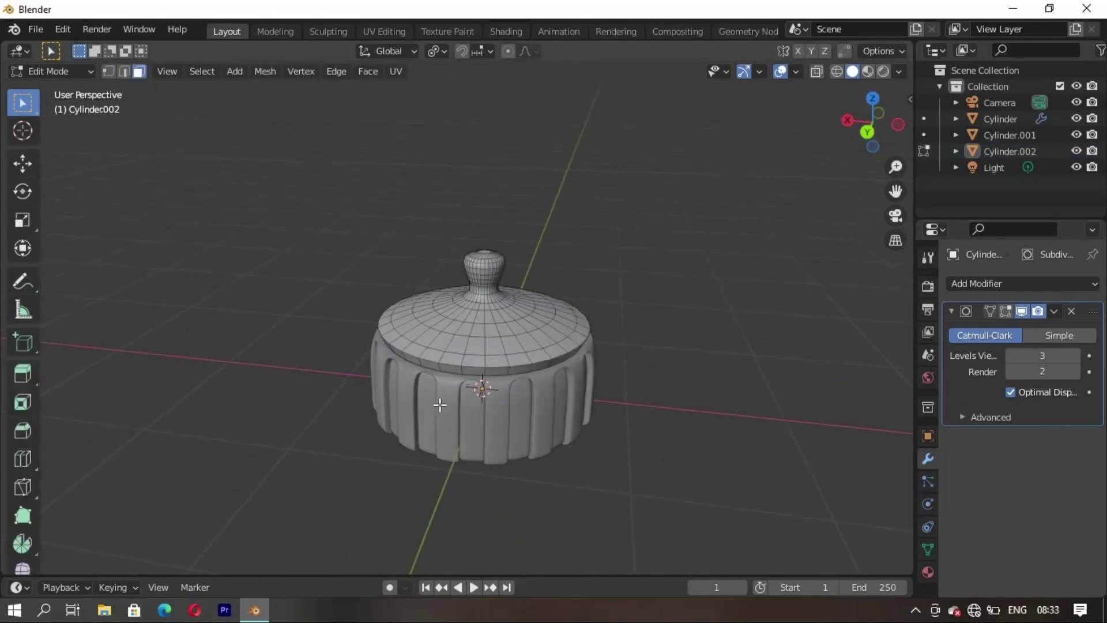
pyautogui.scroll(5, 439, 405)
pyautogui.scroll(-2, 502, 398)
pyautogui.moveTo(440, 504)
pyautogui.mouseDown(button='middle')
pyautogui.moveTo(477, 501)
pyautogui.moveTo(493, 463)
pyautogui.mouseUp(button='middle')
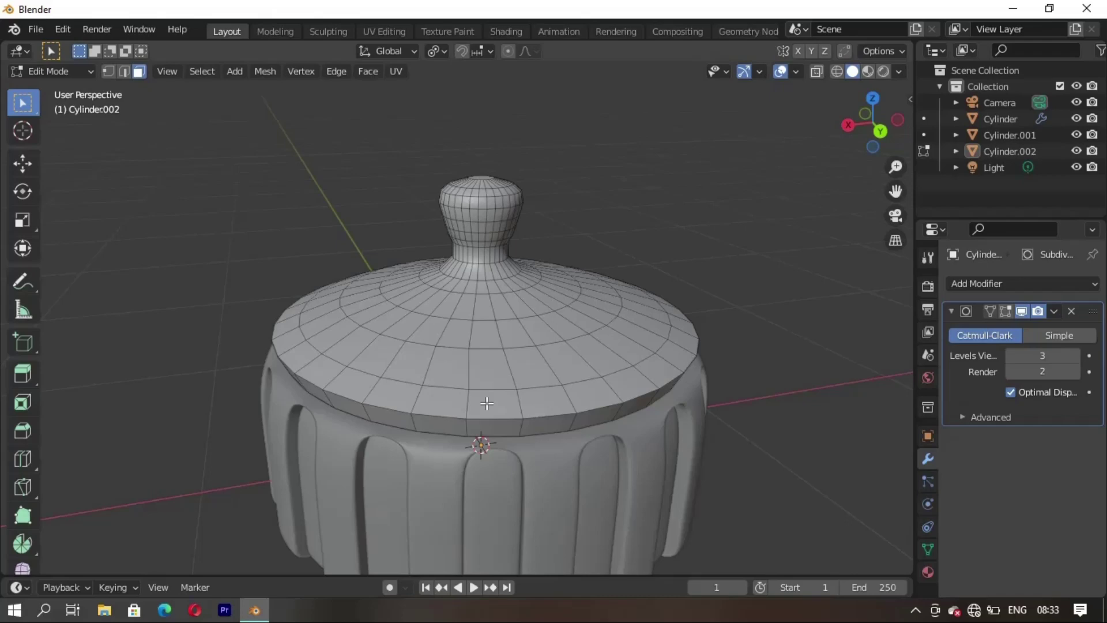
# - Select the first two radial face strips from rim to top and isolate the lid
pyautogui.keyDown('shift'); pyautogui.click(486, 373); pyautogui.keyUp('shift')
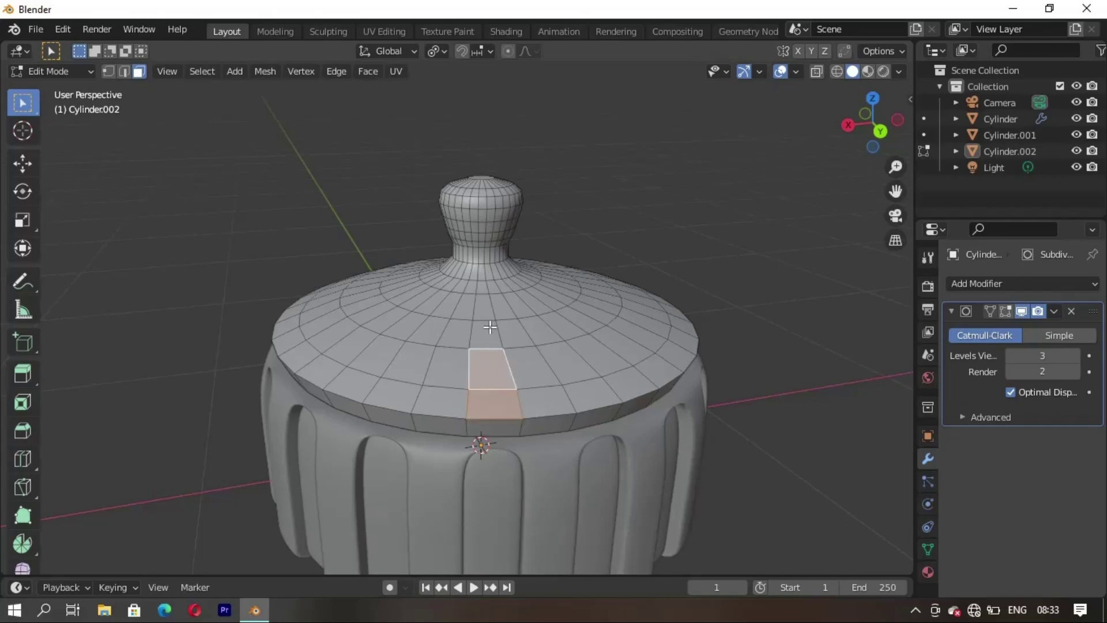
pyautogui.keyDown('ctrl'); pyautogui.click(485, 298); pyautogui.keyUp('ctrl')
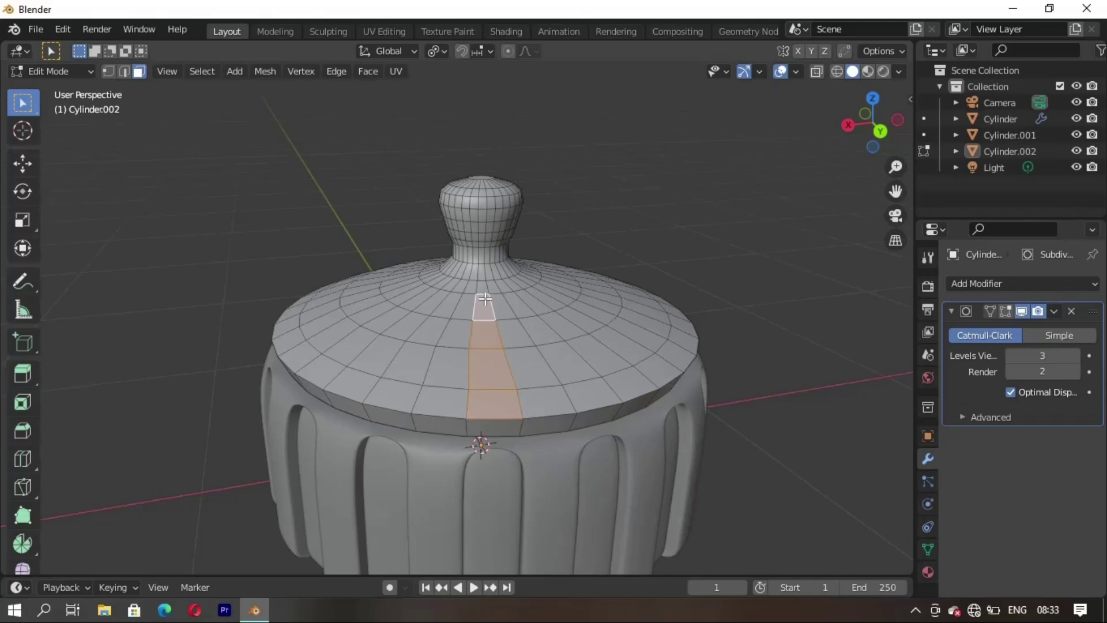
pyautogui.keyDown('shift'); pyautogui.click(400, 394); pyautogui.keyUp('shift')
pyautogui.keyDown('ctrl'); pyautogui.click(427, 329); pyautogui.keyUp('ctrl')
pyautogui.press('KP_Divide')
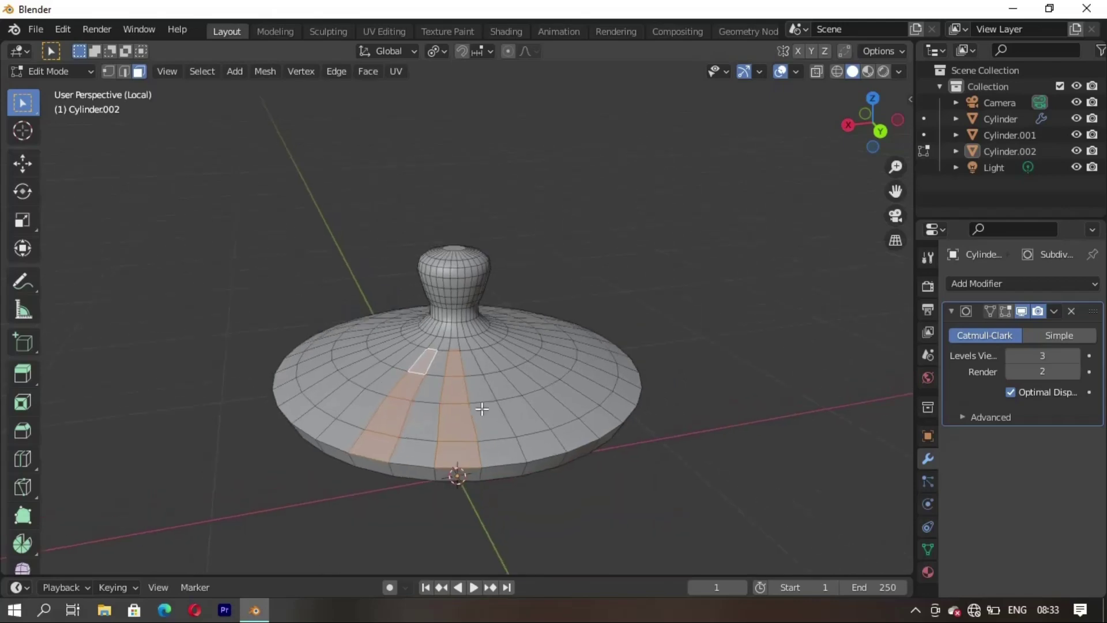
pyautogui.moveTo(429, 368); pyautogui.dragTo(496, 353, button='middle')
pyautogui.scroll(4, 496, 352)
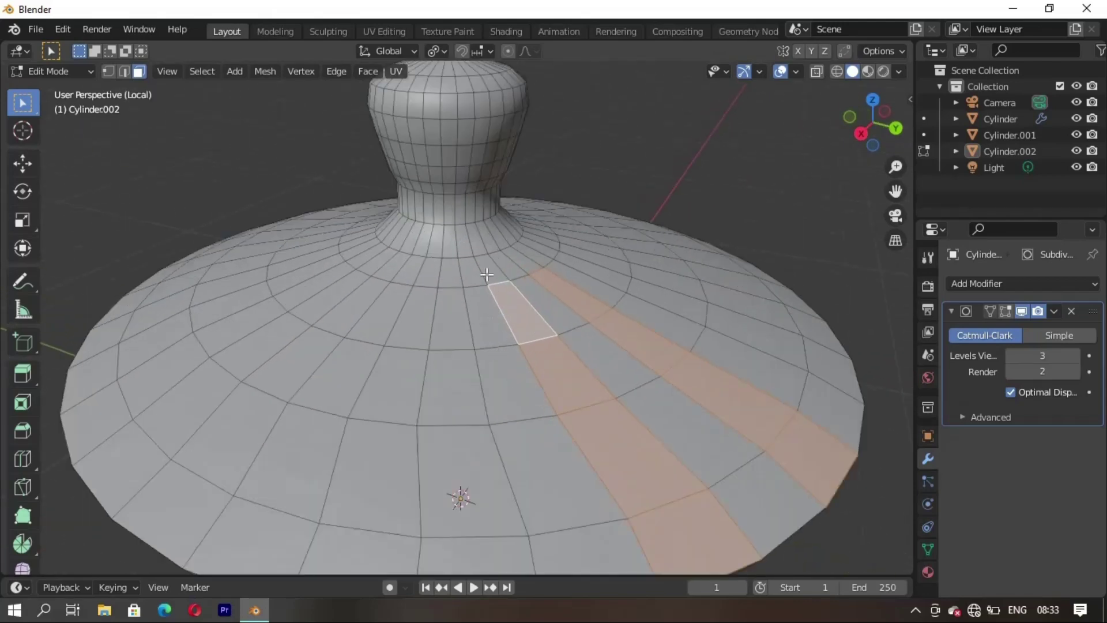
# - Add alternating radial strips around the left side of the lid, skipping one strip each time
pyautogui.keyDown('shift'); pyautogui.click(445, 323); pyautogui.keyUp('shift')
pyautogui.keyDown('ctrl'); pyautogui.click(452, 398); pyautogui.keyUp('ctrl')
pyautogui.scroll(-3, 441, 492)
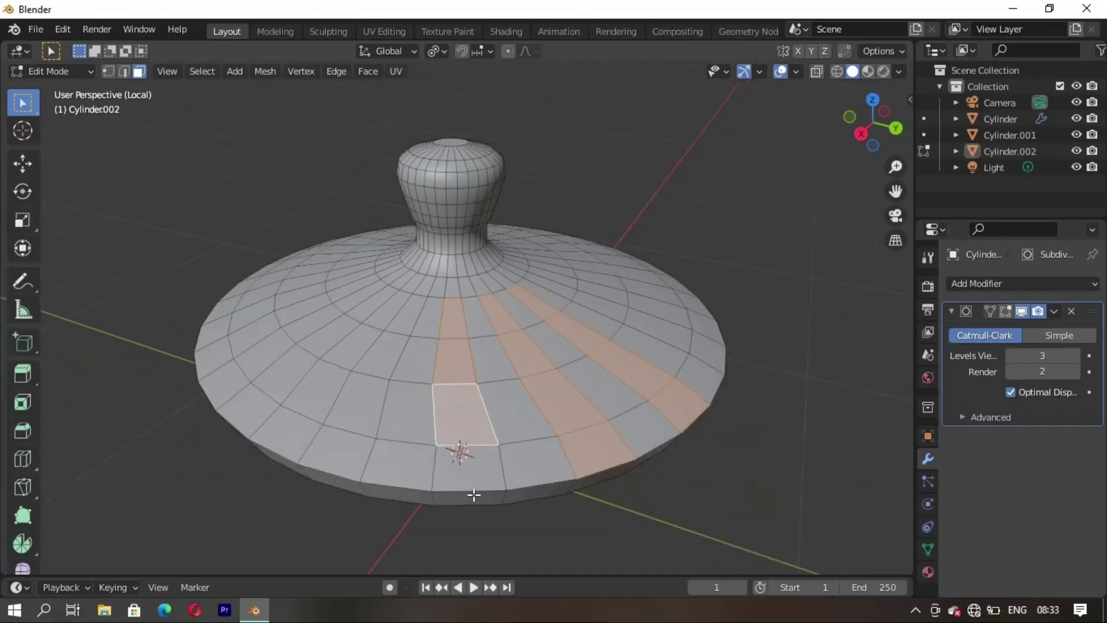
pyautogui.keyDown('ctrl'); pyautogui.click(456, 476); pyautogui.keyUp('ctrl')
pyautogui.keyDown('shift'); pyautogui.click(327, 454); pyautogui.keyUp('shift')
pyautogui.keyDown('ctrl'); pyautogui.click(380, 354); pyautogui.keyUp('ctrl')
pyautogui.keyDown('ctrl'); pyautogui.click(405, 320); pyautogui.keyUp('ctrl')
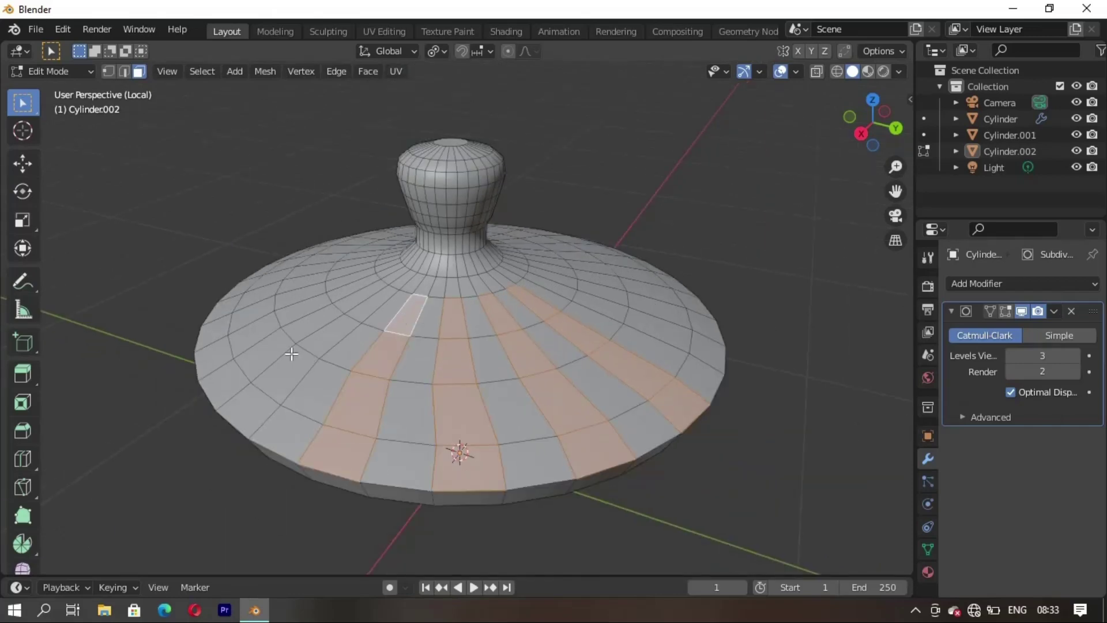
pyautogui.keyDown('shift'); pyautogui.click(236, 406); pyautogui.keyUp('shift')
pyautogui.keyDown('ctrl'); pyautogui.click(284, 374); pyautogui.keyUp('ctrl')
pyautogui.keyDown('shift'); pyautogui.click(368, 302); pyautogui.keyUp('shift')
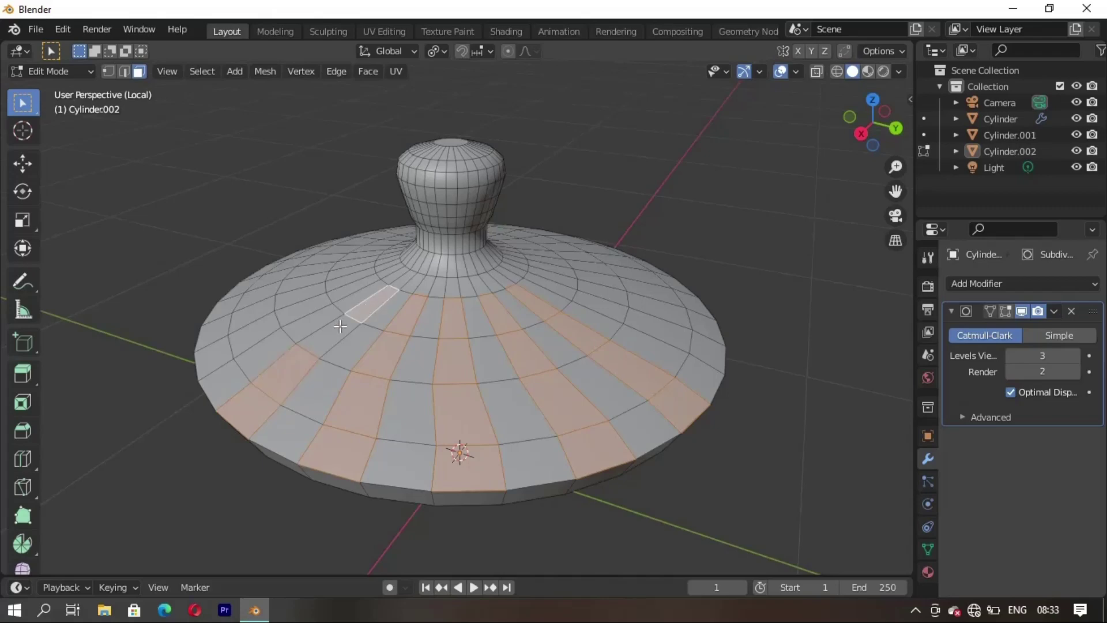
pyautogui.moveTo(300, 387); pyautogui.dragTo(478, 413, button='middle')
# - Add more alternating radial strips across the front of the lid
pyautogui.keyDown('shift'); pyautogui.click(452, 441); pyautogui.keyUp('shift')
pyautogui.keyDown('ctrl'); pyautogui.click(475, 489); pyautogui.keyUp('ctrl')
pyautogui.keyDown('ctrl'); pyautogui.click(448, 385); pyautogui.keyUp('ctrl')
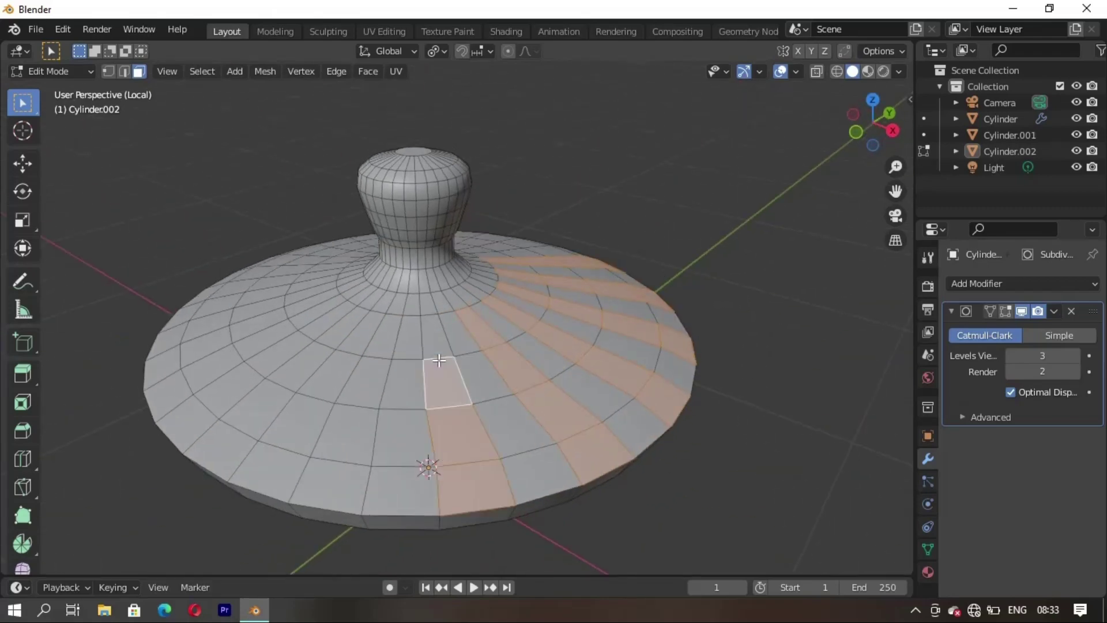
pyautogui.keyDown('ctrl'); pyautogui.click(438, 332); pyautogui.keyUp('ctrl')
pyautogui.keyDown('ctrl'); pyautogui.click(383, 335); pyautogui.keyUp('ctrl')
pyautogui.keyDown('ctrl'); pyautogui.click(350, 433); pyautogui.keyUp('ctrl')
pyautogui.keyDown('ctrl'); pyautogui.click(337, 484); pyautogui.keyUp('ctrl')
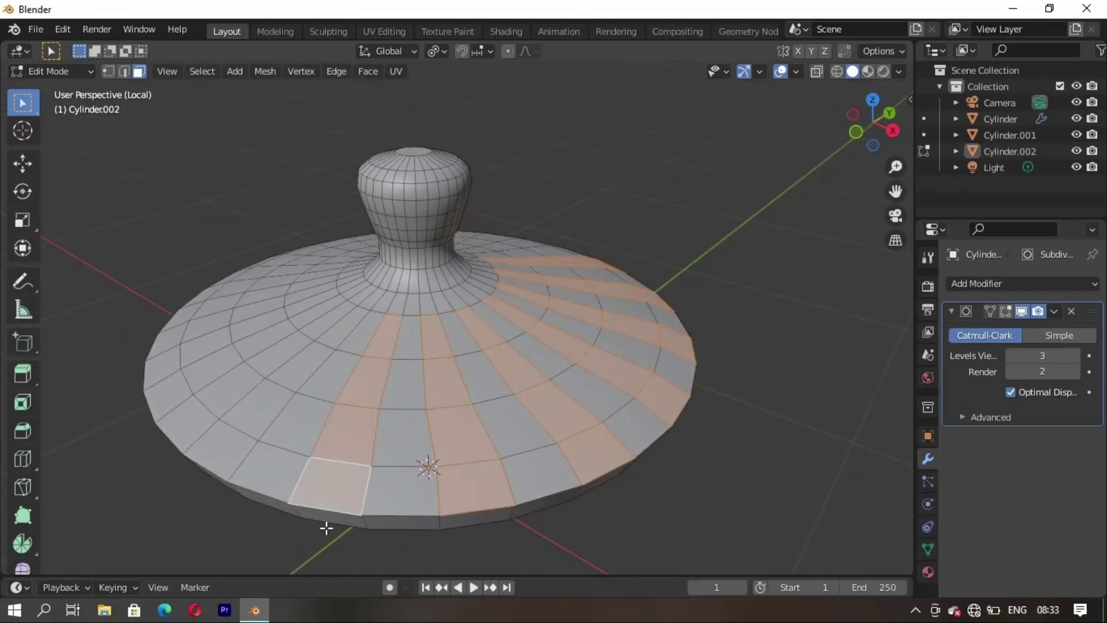
pyautogui.moveTo(324, 526); pyautogui.dragTo(439, 517, button='middle')
# - Try growing the checker selection with Ctrl+Shift+Numpad Plus, then undo those selection changes
pyautogui.press('ctrl+shift+KP_Add')
pyautogui.moveTo(555, 467)
pyautogui.mouseDown(button='middle')
pyautogui.moveTo(296, 482)
pyautogui.moveTo(328, 460)
pyautogui.moveTo(383, 484)
pyautogui.moveTo(555, 452)
pyautogui.mouseUp(button='middle')
pyautogui.hotkey('ctrl', 'z')
pyautogui.hotkey('ctrl', 'z')
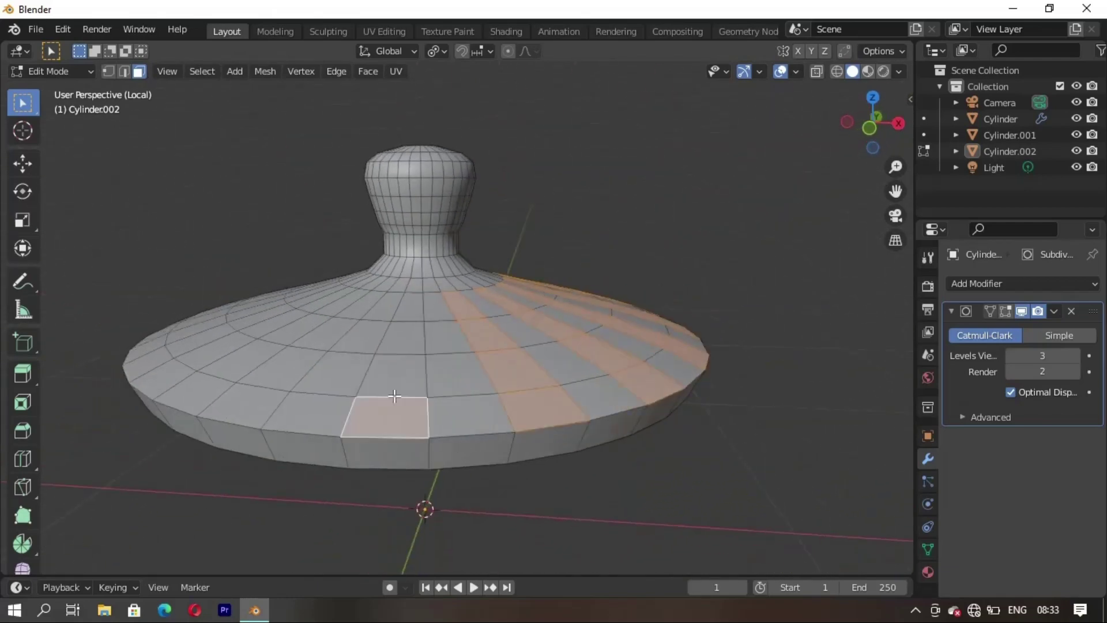
pyautogui.hotkey('ctrl', 'z')
pyautogui.hotkey('ctrl', 'z')
pyautogui.moveTo(379, 442)
pyautogui.mouseDown(button='middle')
pyautogui.moveTo(452, 482)
pyautogui.moveTo(498, 324)
pyautogui.mouseUp(button='middle')
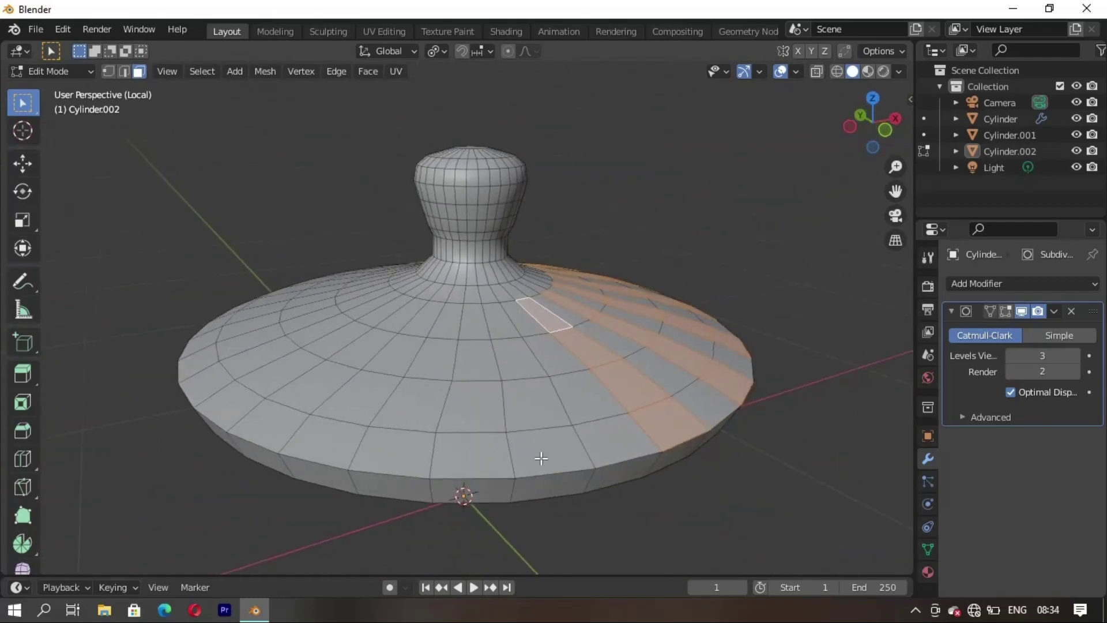
pyautogui.hotkey('ctrl', 'shift', 'z')
pyautogui.hotkey('ctrl', 'shift', 'z')
pyautogui.hotkey('ctrl', 'z')
pyautogui.hotkey('ctrl', 'z')
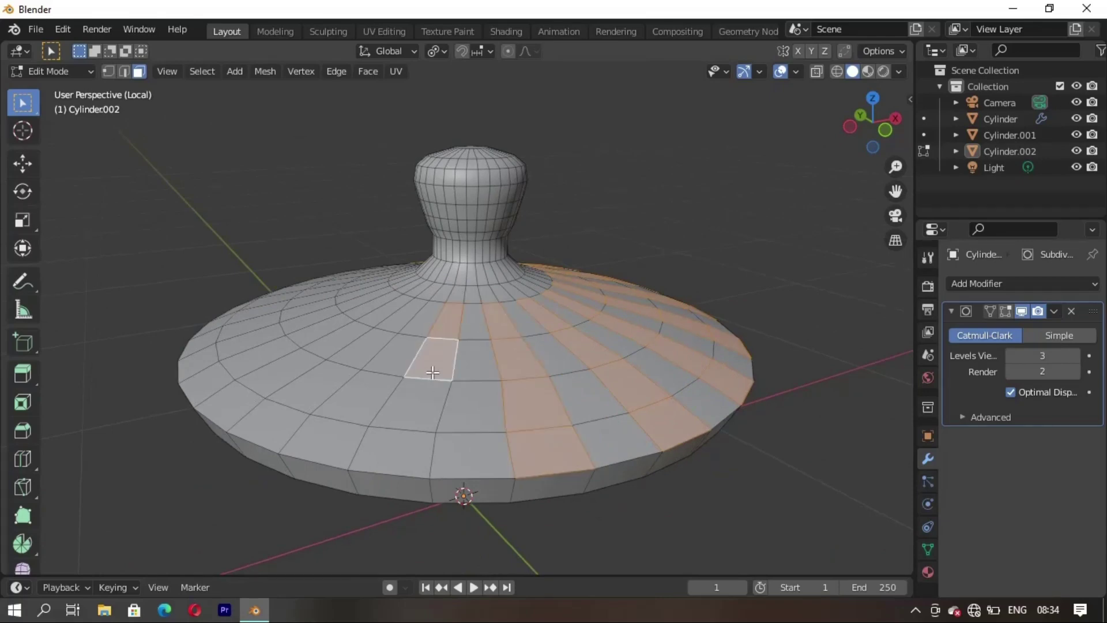
pyautogui.moveTo(384, 457)
pyautogui.mouseDown(button='middle')
pyautogui.moveTo(485, 493)
pyautogui.moveTo(510, 465)
pyautogui.mouseUp(button='middle')
# - Restart selecting alternating radial strips from a new starting face on the lid
pyautogui.keyDown('shift'); pyautogui.click(511, 466); pyautogui.keyUp('shift')
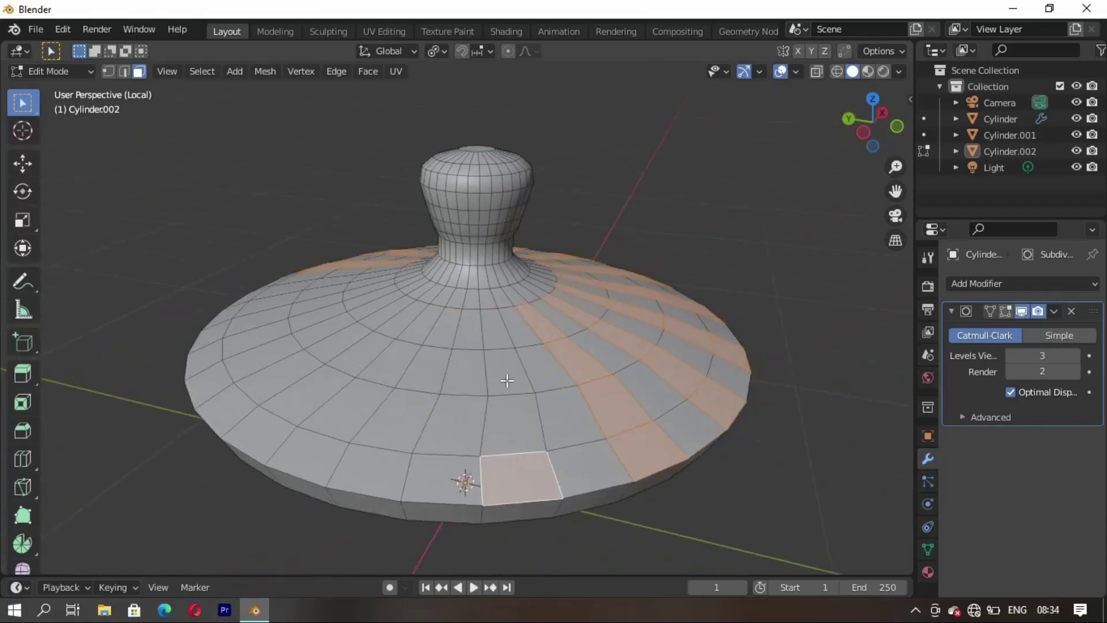
pyautogui.keyDown('ctrl'); pyautogui.click(496, 323); pyautogui.keyUp('ctrl')
pyautogui.keyDown('shift'); pyautogui.click(508, 436); pyautogui.keyUp('shift')
pyautogui.keyDown('shift'); pyautogui.click(402, 429); pyautogui.keyUp('shift')
pyautogui.keyDown('ctrl'); pyautogui.click(432, 357); pyautogui.keyUp('ctrl')
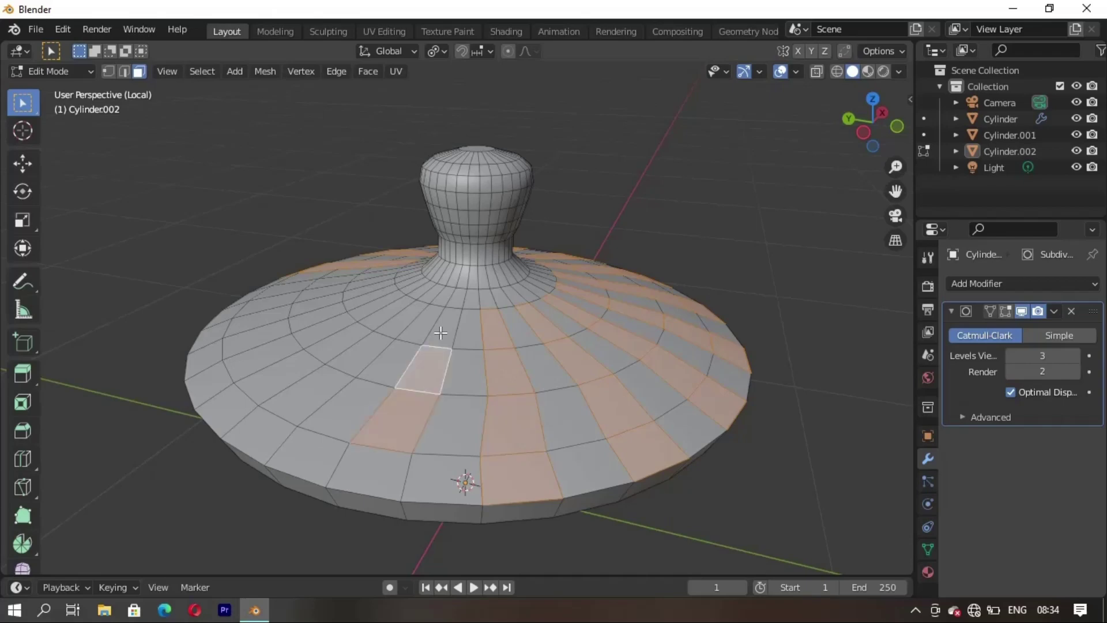
pyautogui.keyDown('shift'); pyautogui.click(364, 472); pyautogui.keyUp('shift')
pyautogui.moveTo(364, 473)
pyautogui.mouseDown(button='middle')
pyautogui.moveTo(494, 526)
pyautogui.moveTo(546, 445)
pyautogui.mouseUp(button='middle')
# - Continue selecting alternate strips toward the centre and down their columns
pyautogui.keyDown('shift'); pyautogui.click(546, 445); pyautogui.keyUp('shift')
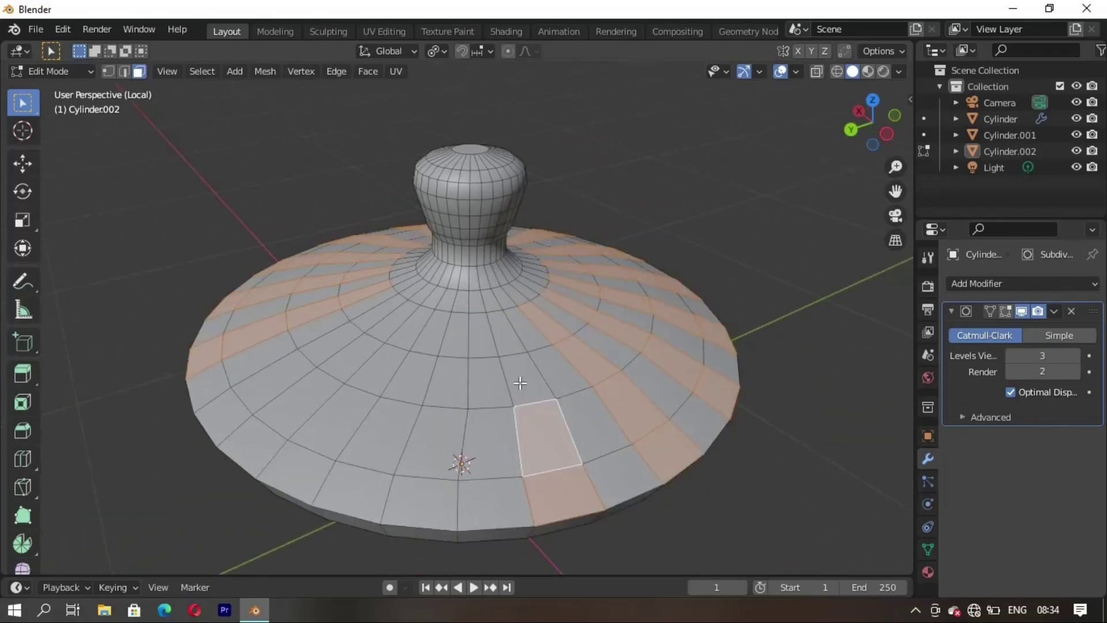
pyautogui.keyDown('ctrl'); pyautogui.click(505, 334); pyautogui.keyUp('ctrl')
pyautogui.keyDown('shift'); pyautogui.click(453, 334); pyautogui.keyUp('shift')
pyautogui.keyDown('ctrl'); pyautogui.click(446, 397); pyautogui.keyUp('ctrl')
pyautogui.keyDown('shift'); pyautogui.click(426, 436); pyautogui.keyUp('shift')
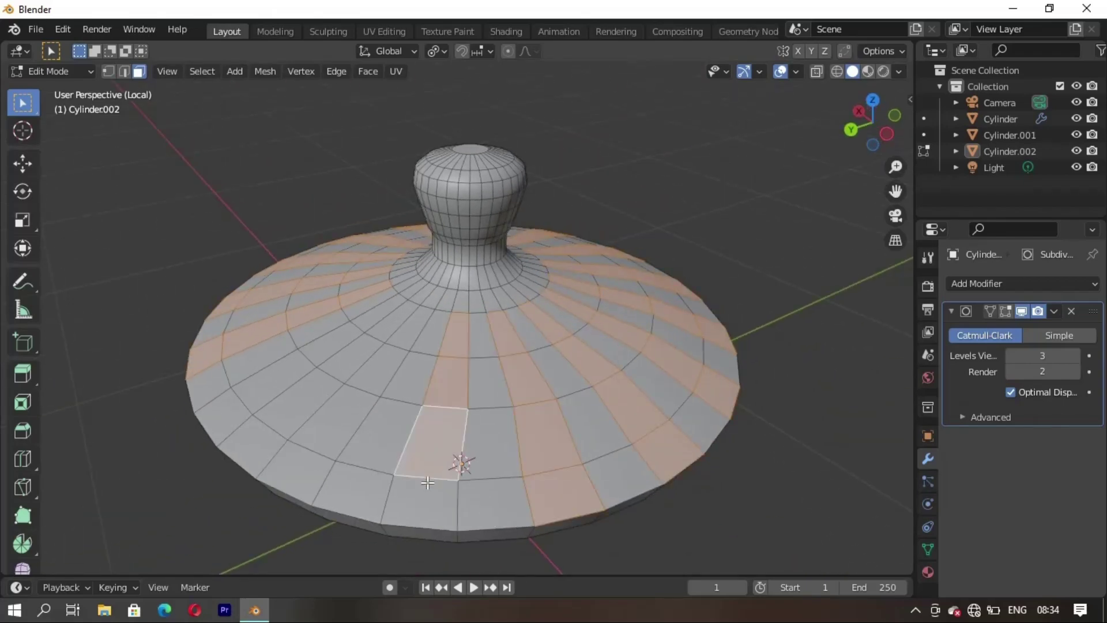
pyautogui.keyDown('shift'); pyautogui.click(419, 501); pyautogui.keyUp('shift')
pyautogui.moveTo(418, 502); pyautogui.dragTo(540, 519, button='middle')
# - Complete the last radial strips on the lower front and check the coverage all around
pyautogui.keyDown('shift'); pyautogui.click(541, 490); pyautogui.keyUp('shift')
pyautogui.keyDown('shift'); pyautogui.click(523, 435); pyautogui.keyUp('shift')
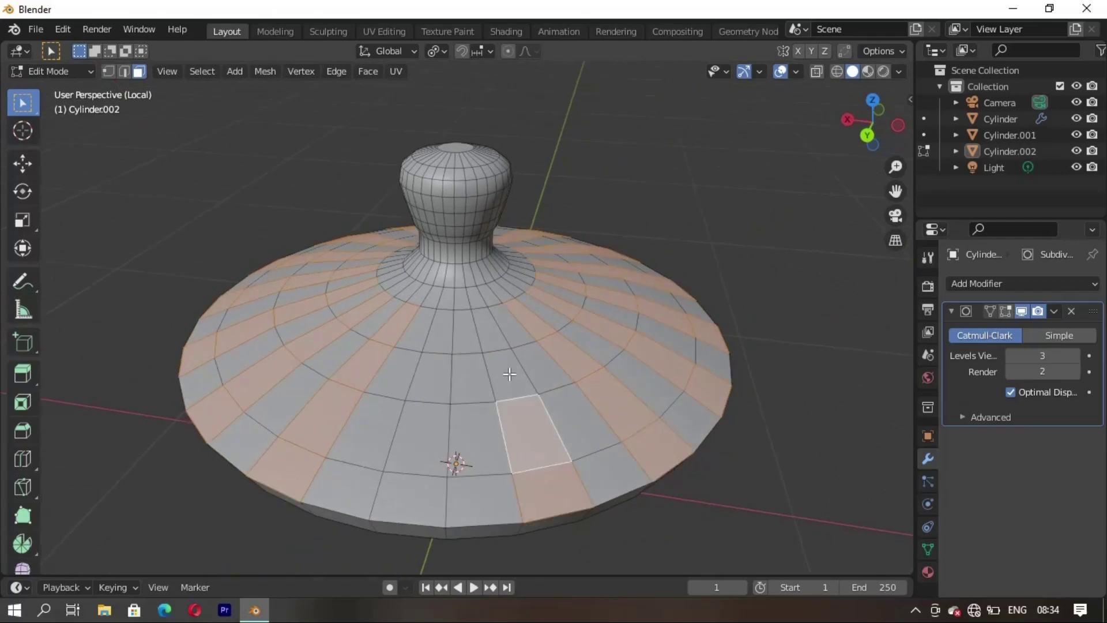
pyautogui.keyDown('shift'); pyautogui.click(511, 375); pyautogui.keyUp('shift')
pyautogui.keyDown('shift'); pyautogui.click(492, 336); pyautogui.keyUp('shift')
pyautogui.keyDown('shift'); pyautogui.click(440, 332); pyautogui.keyUp('shift')
pyautogui.keyDown('shift'); pyautogui.click(422, 386); pyautogui.keyUp('shift')
pyautogui.keyDown('shift'); pyautogui.click(417, 448); pyautogui.keyUp('shift')
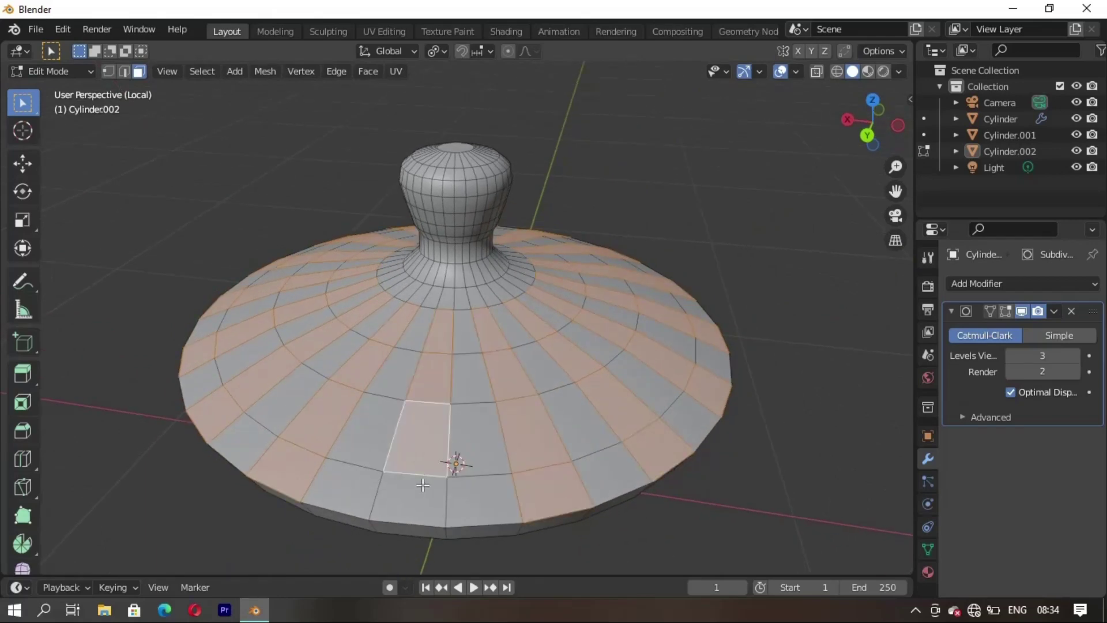
pyautogui.moveTo(423, 496); pyautogui.dragTo(489, 478, button='middle')
# - Extrude the selected strips, preview the smoothed lid, and leave the isolated view
pyautogui.press('e')
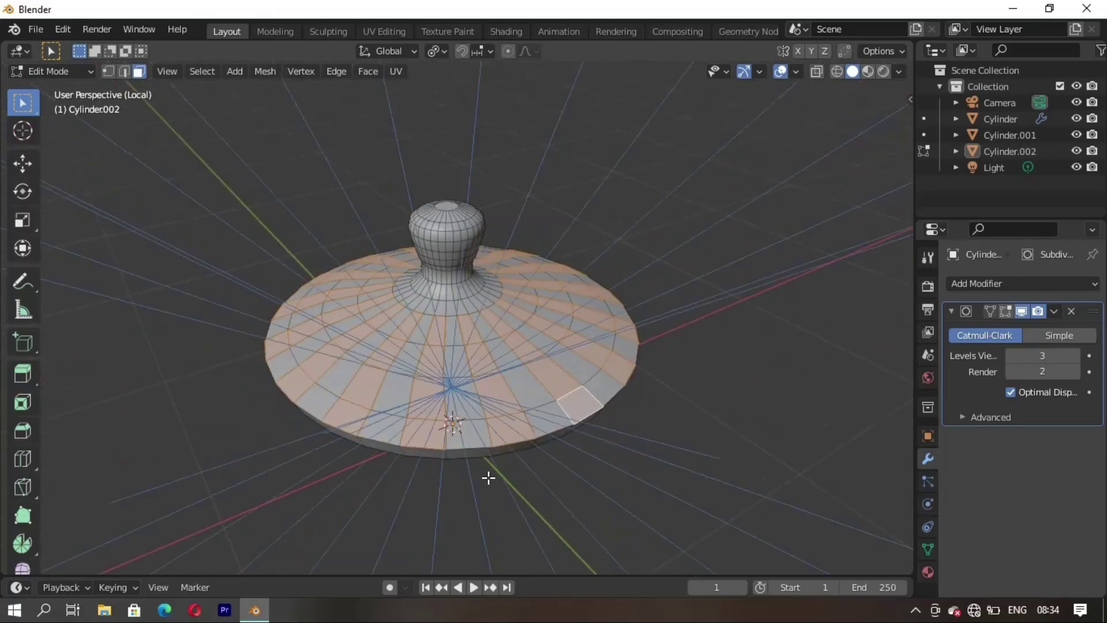
pyautogui.click(483, 473)
pyautogui.press('Tab')
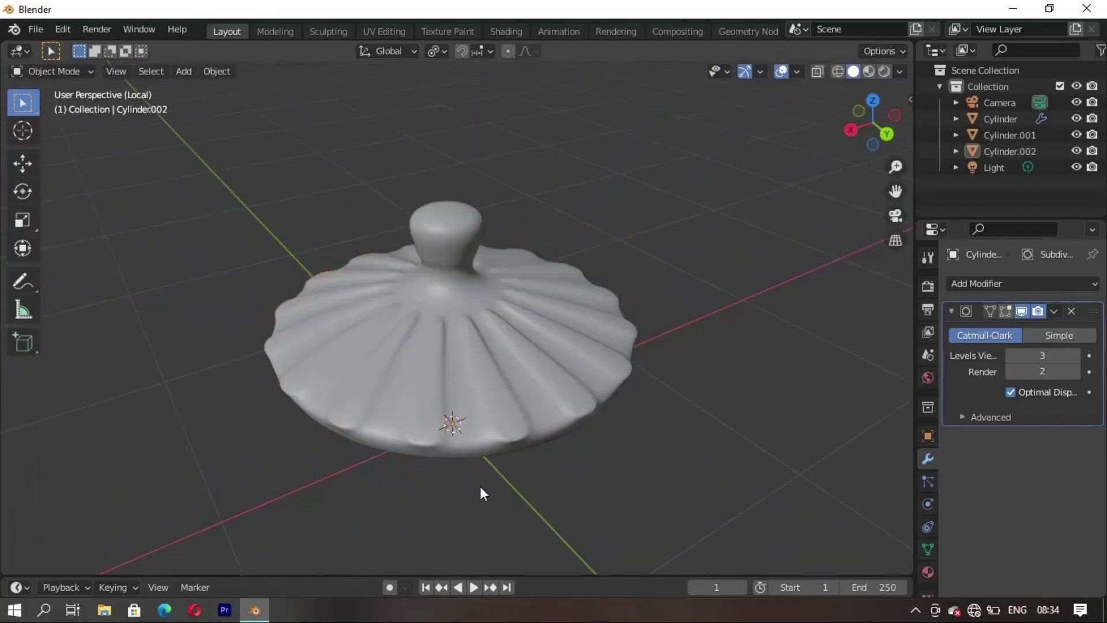
pyautogui.press('Tab')
pyautogui.press('Tab')
pyautogui.press('KP_Divide')
pyautogui.press('Tab')
# - Push the strips about 0.03 m out along their normals, preview the fluted lid, then resume editing
pyautogui.press('e')
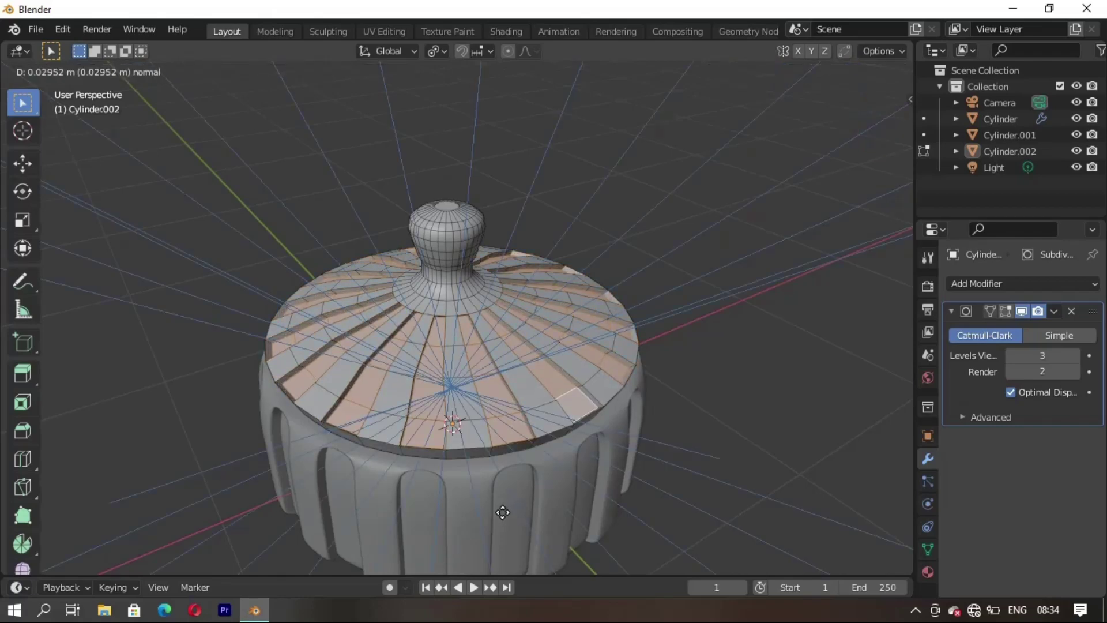
pyautogui.click(503, 512)
pyautogui.moveTo(502, 511)
pyautogui.mouseDown(button='middle')
pyautogui.moveTo(549, 482)
pyautogui.moveTo(568, 490)
pyautogui.mouseUp(button='middle')
pyautogui.press('Tab')
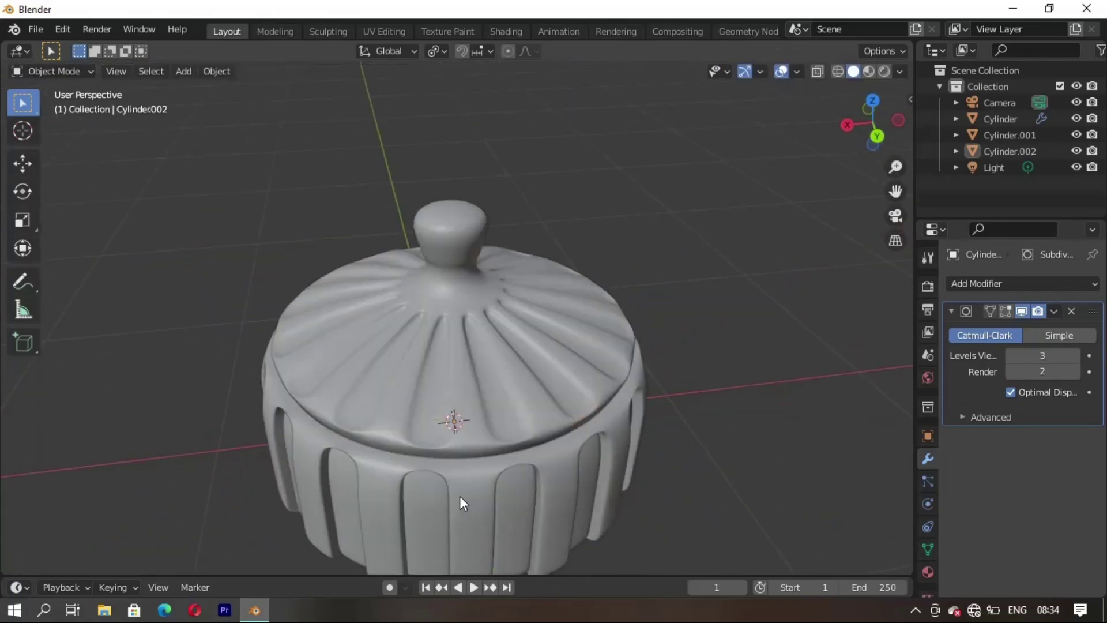
pyautogui.moveTo(463, 502)
pyautogui.mouseDown(button='middle')
pyautogui.moveTo(495, 475)
pyautogui.moveTo(473, 456)
pyautogui.moveTo(392, 489)
pyautogui.moveTo(483, 463)
pyautogui.moveTo(514, 476)
pyautogui.moveTo(462, 434)
pyautogui.moveTo(399, 450)
pyautogui.mouseUp(button='middle')
pyautogui.scroll(3, 473, 461)
pyautogui.scroll(-3, 473, 464)
pyautogui.press('Tab')
# - Poke the selected lid strip faces into centre triangle fans, then try Grid Fill on them
pyautogui.click(366, 71)
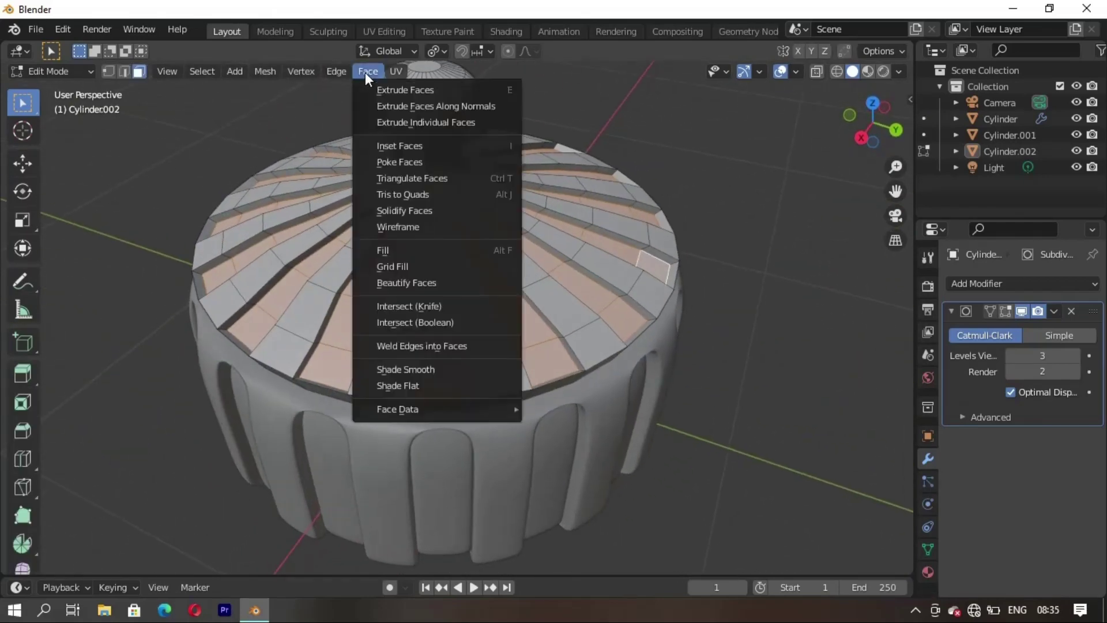
pyautogui.click(395, 163)
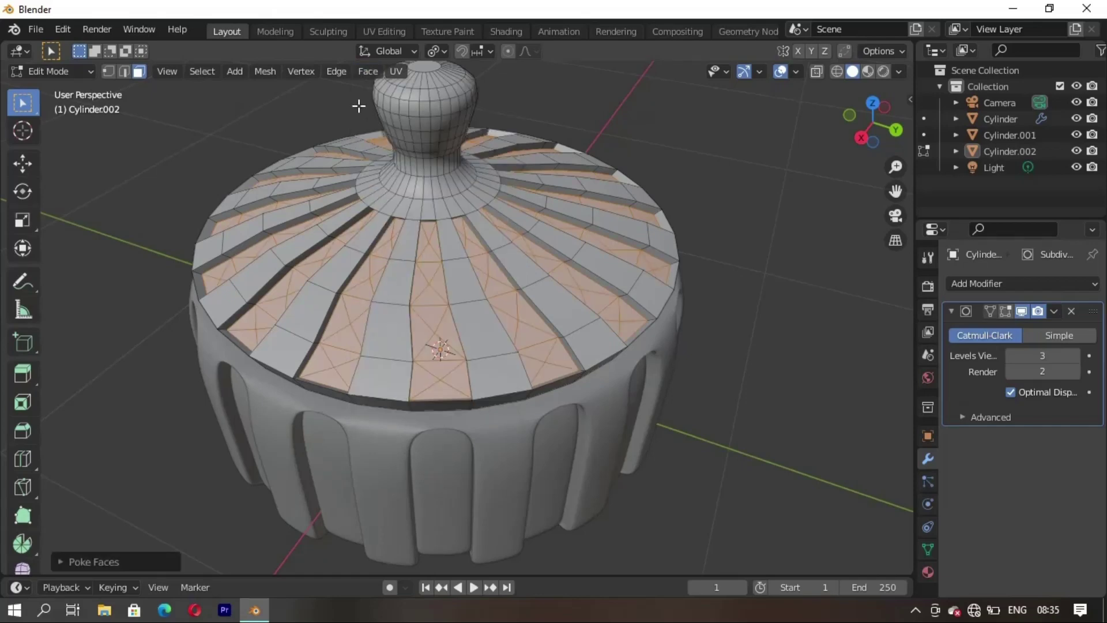
pyautogui.click(372, 71)
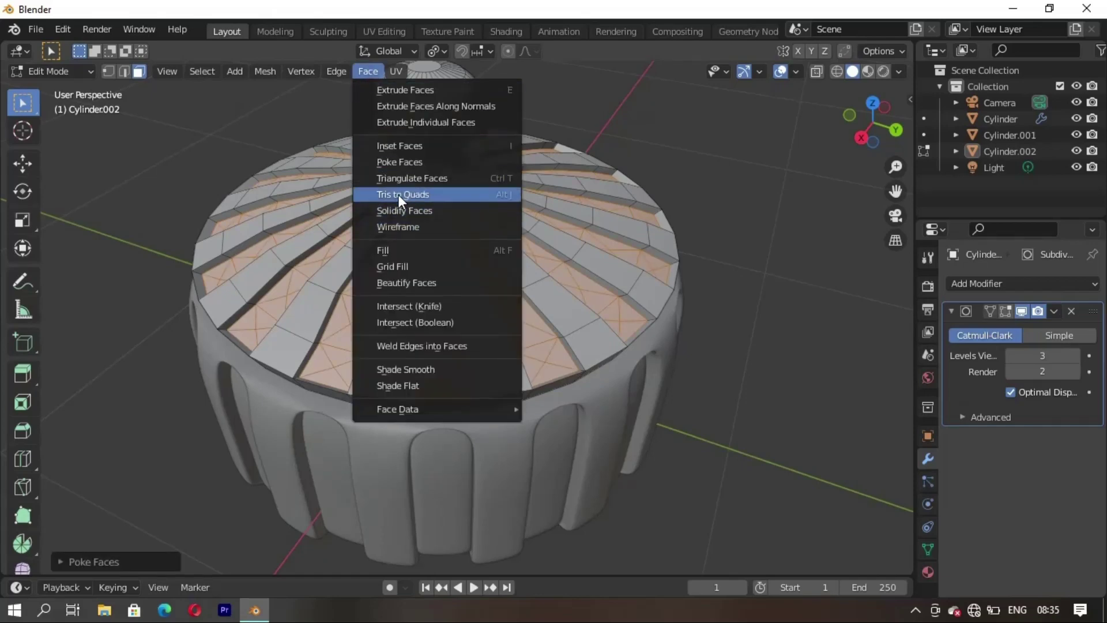
pyautogui.click(403, 267)
# - Orbit around the lid and isolate it in Local View
pyautogui.moveTo(403, 271)
pyautogui.mouseDown(button='middle')
pyautogui.moveTo(408, 352)
pyautogui.moveTo(441, 360)
pyautogui.moveTo(435, 398)
pyautogui.mouseUp(button='middle')
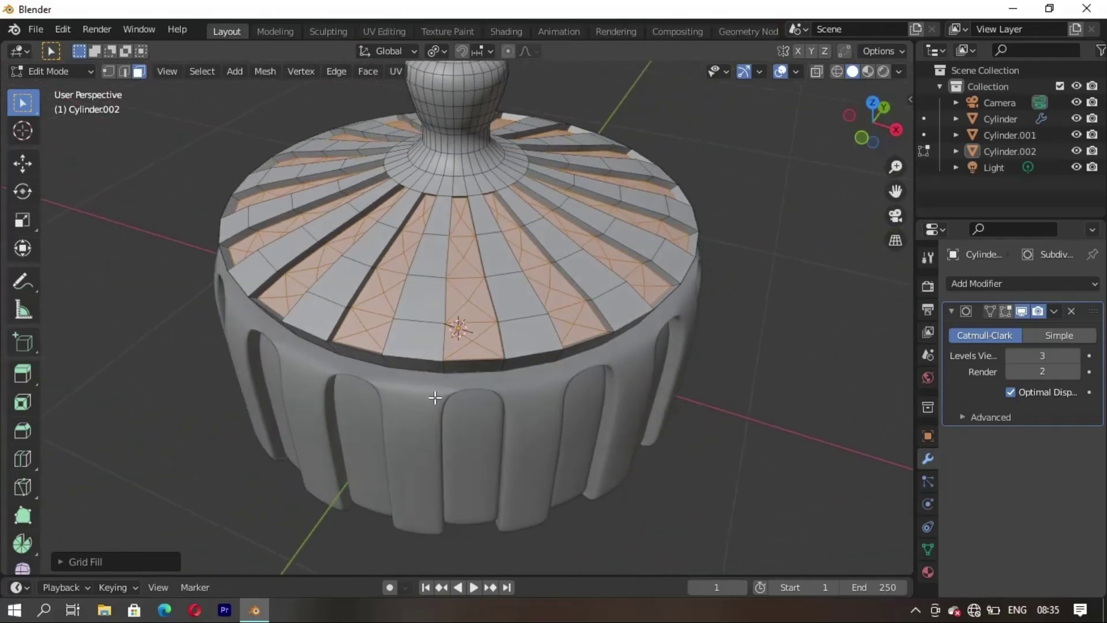
pyautogui.moveTo(516, 377); pyautogui.dragTo(494, 347, button='middle')
pyautogui.press('KP_Divide')
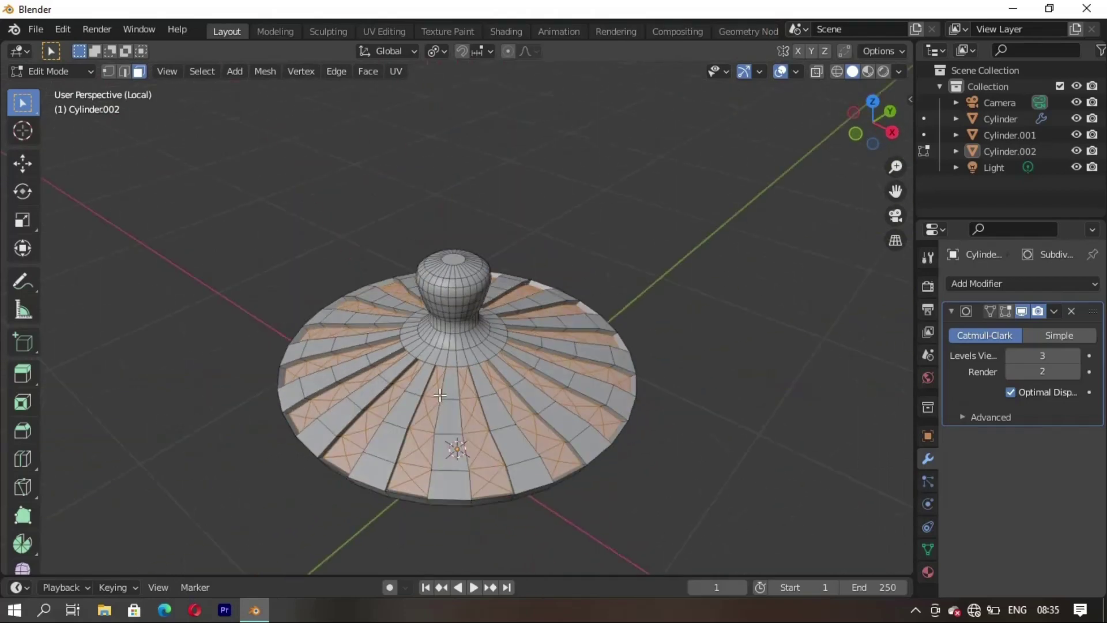
# - Orbit the lid and add single triangles on the nearer strips to the face selection
pyautogui.scroll(3, 467, 242)
pyautogui.moveTo(467, 247); pyautogui.dragTo(431, 336, button='middle')
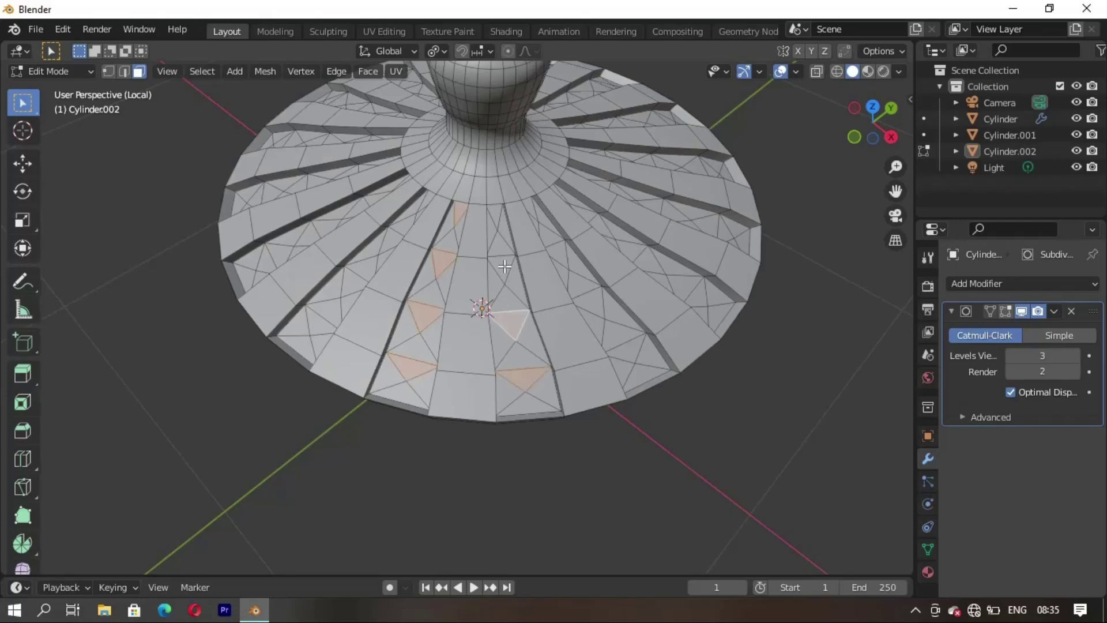
pyautogui.moveTo(496, 209); pyautogui.dragTo(518, 387, button='middle')
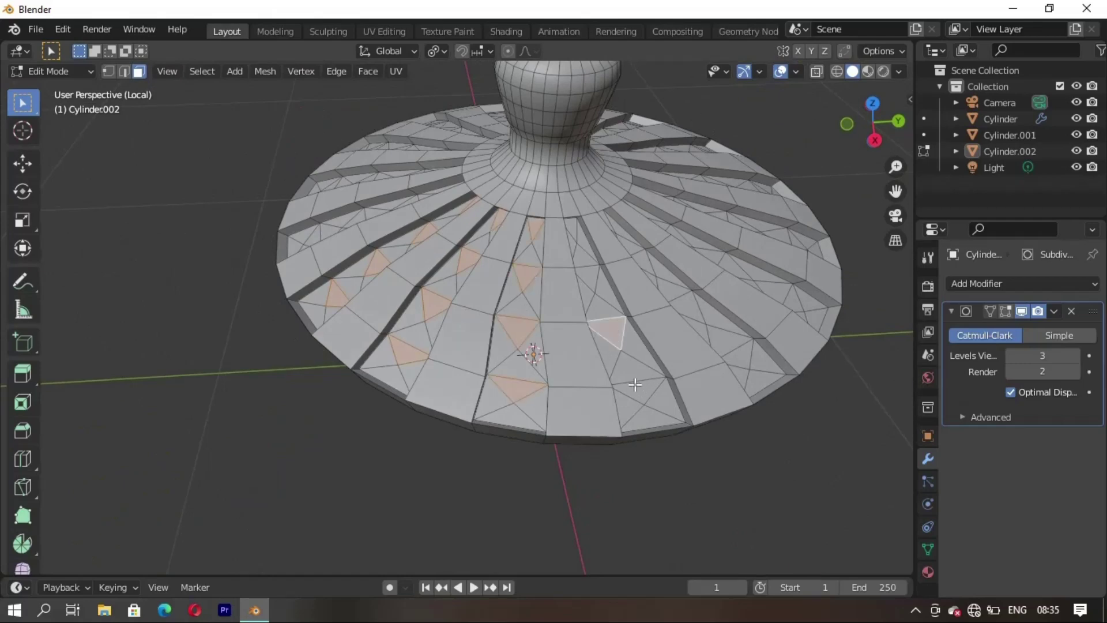
pyautogui.moveTo(570, 225); pyautogui.dragTo(535, 414, button='middle')
pyautogui.keyDown('shift'); pyautogui.click(526, 351); pyautogui.keyUp('shift')
pyautogui.keyDown('shift'); pyautogui.click(543, 292); pyautogui.keyUp('shift')
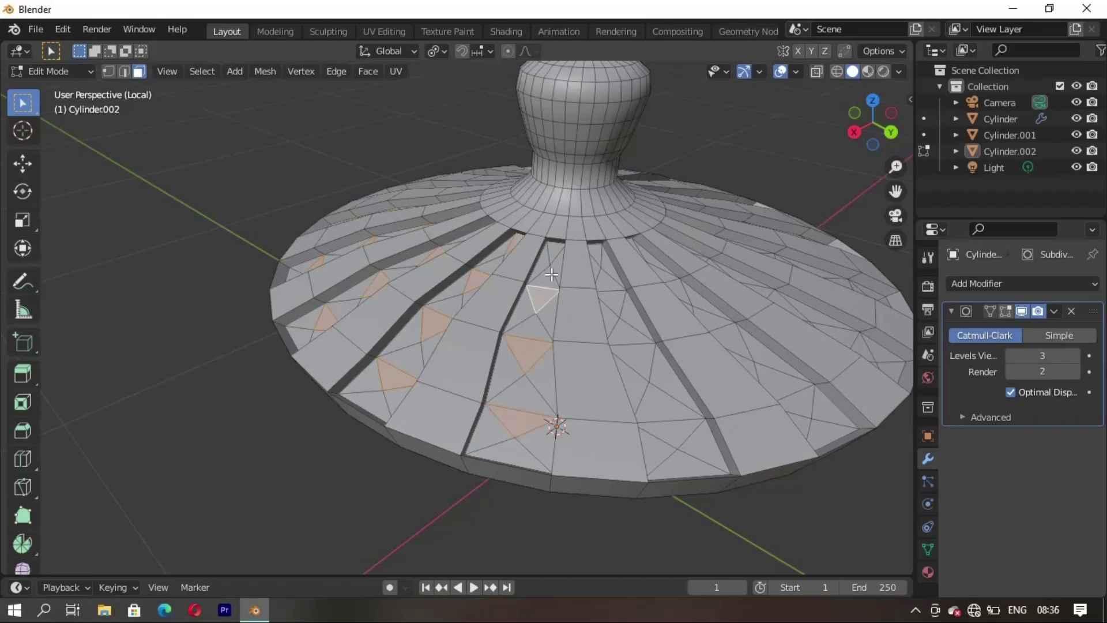
pyautogui.keyDown('shift'); pyautogui.click(637, 344); pyautogui.keyUp('shift')
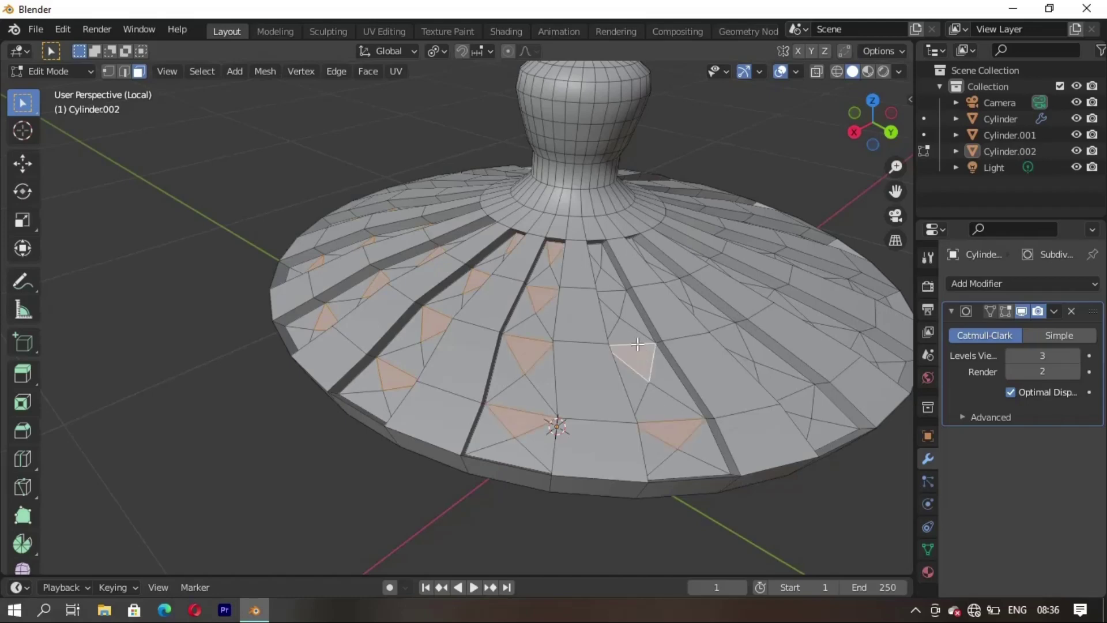
pyautogui.keyDown('shift'); pyautogui.click(615, 301); pyautogui.keyUp('shift')
pyautogui.keyDown('shift'); pyautogui.click(596, 255); pyautogui.keyUp('shift')
pyautogui.moveTo(597, 255); pyautogui.dragTo(688, 402, button='middle')
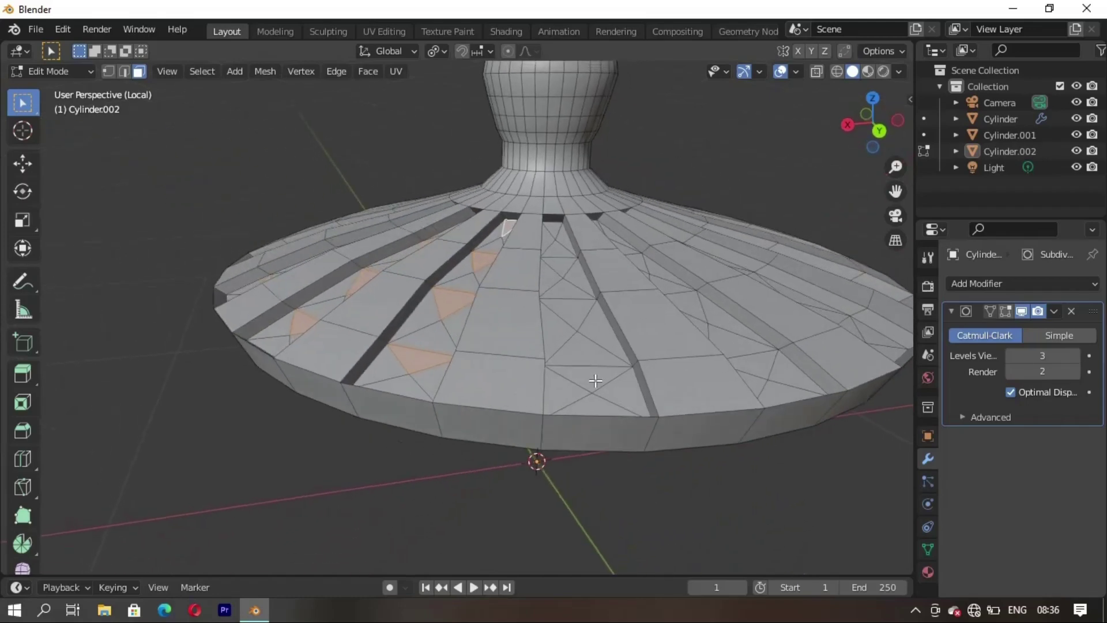
pyautogui.keyDown('shift'); pyautogui.click(573, 310); pyautogui.keyUp('shift')
pyautogui.moveTo(555, 227)
pyautogui.mouseDown(button='middle')
pyautogui.moveTo(526, 465)
pyautogui.moveTo(486, 469)
pyautogui.mouseUp(button='middle')
pyautogui.keyDown('shift'); pyautogui.click(467, 470); pyautogui.keyUp('shift')
pyautogui.keyDown('shift'); pyautogui.click(481, 383); pyautogui.keyUp('shift')
pyautogui.keyDown('shift'); pyautogui.click(488, 315); pyautogui.keyUp('shift')
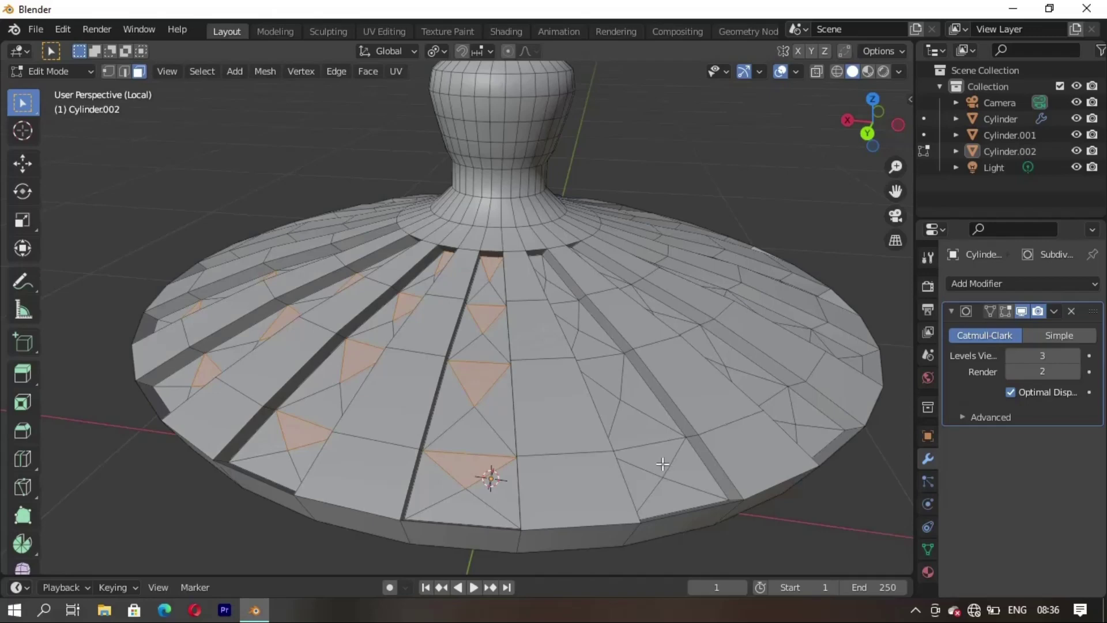
pyautogui.keyDown('shift'); pyautogui.click(615, 384); pyautogui.keyUp('shift')
pyautogui.keyDown('shift'); pyautogui.click(563, 299); pyautogui.keyUp('shift')
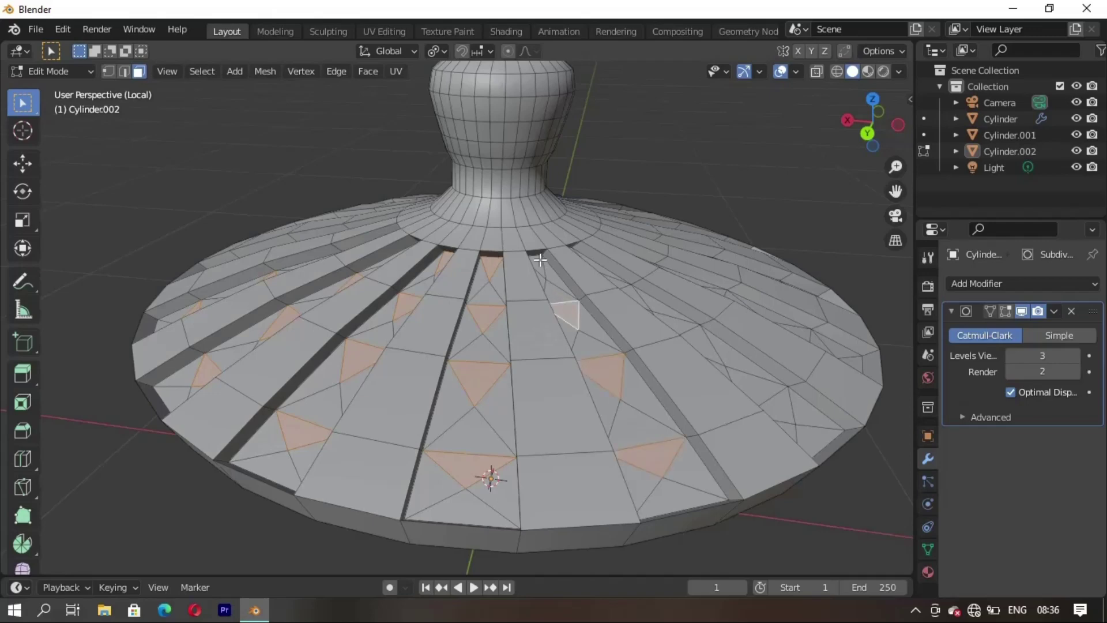
# - Turn the lid and add scattered triangles on the remaining strips to the selection
pyautogui.moveTo(536, 265); pyautogui.dragTo(563, 431, button='middle')
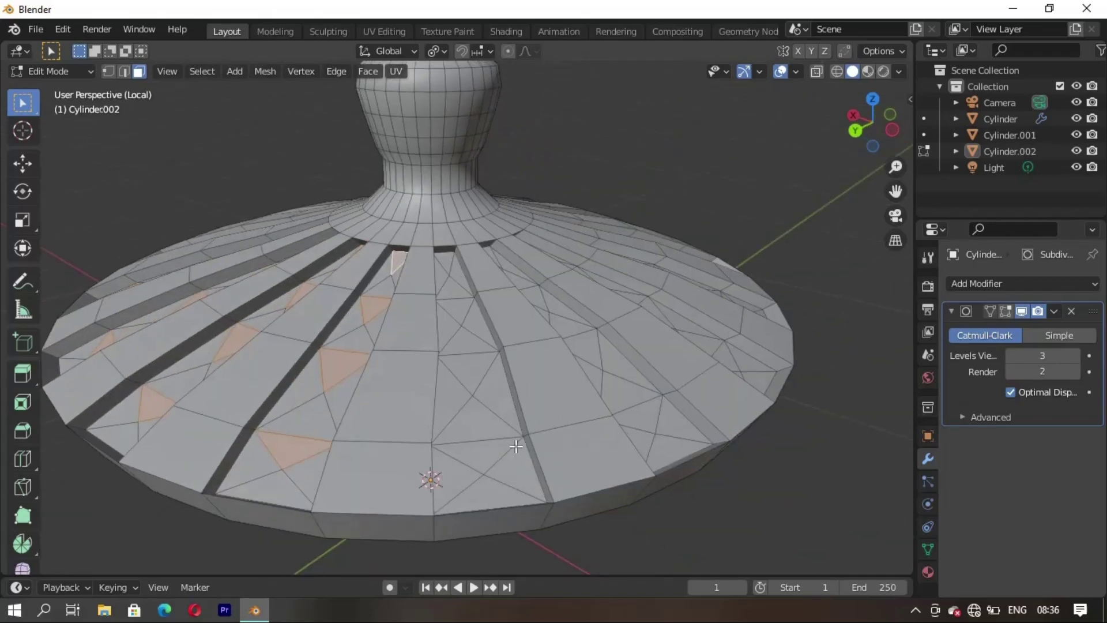
pyautogui.keyDown('shift'); pyautogui.click(486, 453); pyautogui.keyUp('shift')
pyautogui.keyDown('shift'); pyautogui.click(476, 373); pyautogui.keyUp('shift')
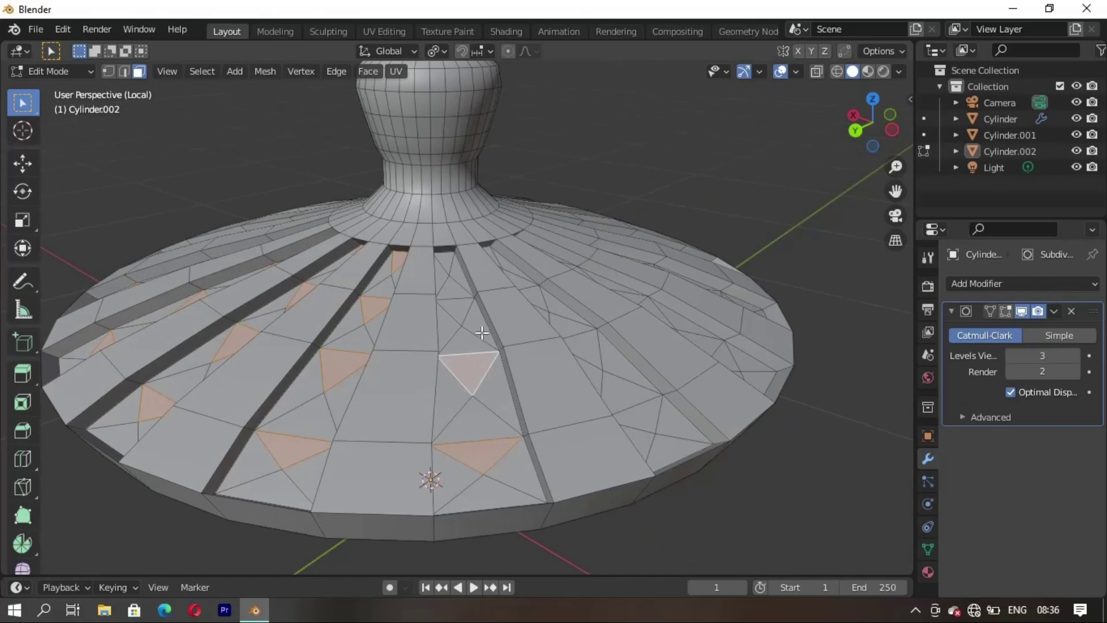
pyautogui.keyDown('shift'); pyautogui.click(458, 308); pyautogui.keyUp('shift')
pyautogui.moveTo(446, 257)
pyautogui.mouseDown(button='middle')
pyautogui.moveTo(422, 425)
pyautogui.moveTo(456, 421)
pyautogui.mouseUp(button='middle')
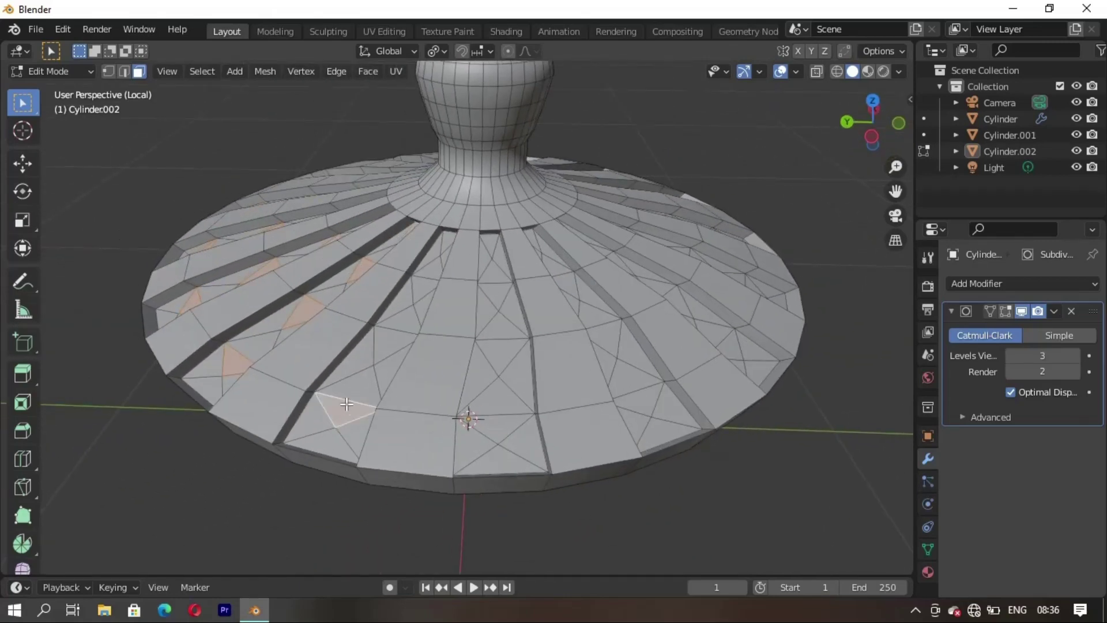
pyautogui.keyDown('shift'); pyautogui.click(389, 323); pyautogui.keyUp('shift')
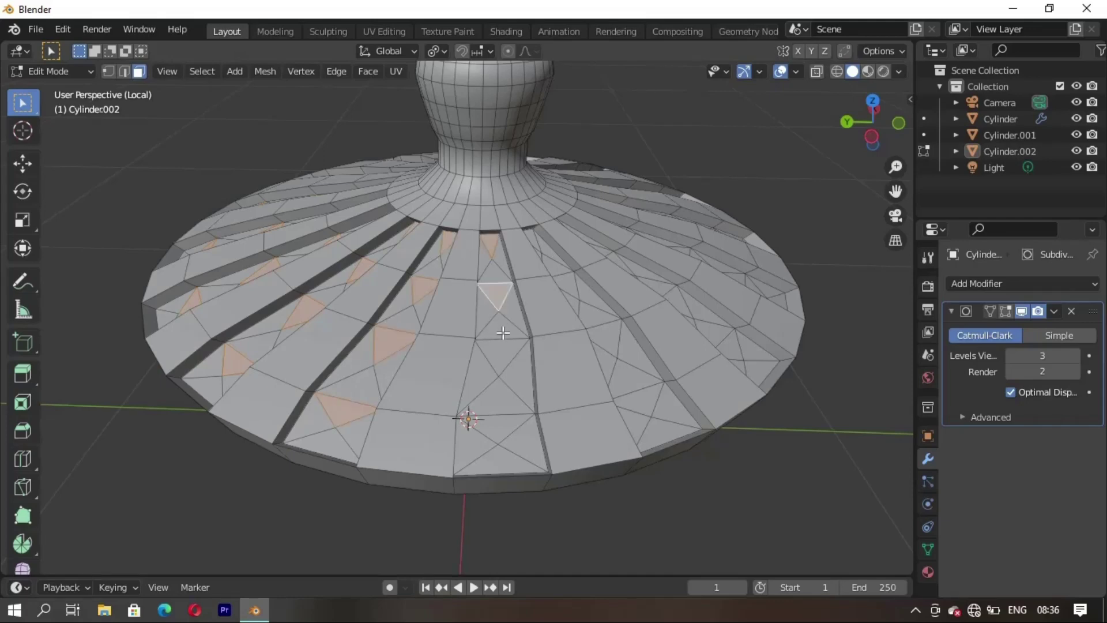
pyautogui.keyDown('shift'); pyautogui.click(501, 350); pyautogui.keyUp('shift')
pyautogui.keyDown('shift'); pyautogui.click(494, 429); pyautogui.keyUp('shift')
pyautogui.keyDown('shift'); pyautogui.click(602, 336); pyautogui.keyUp('shift')
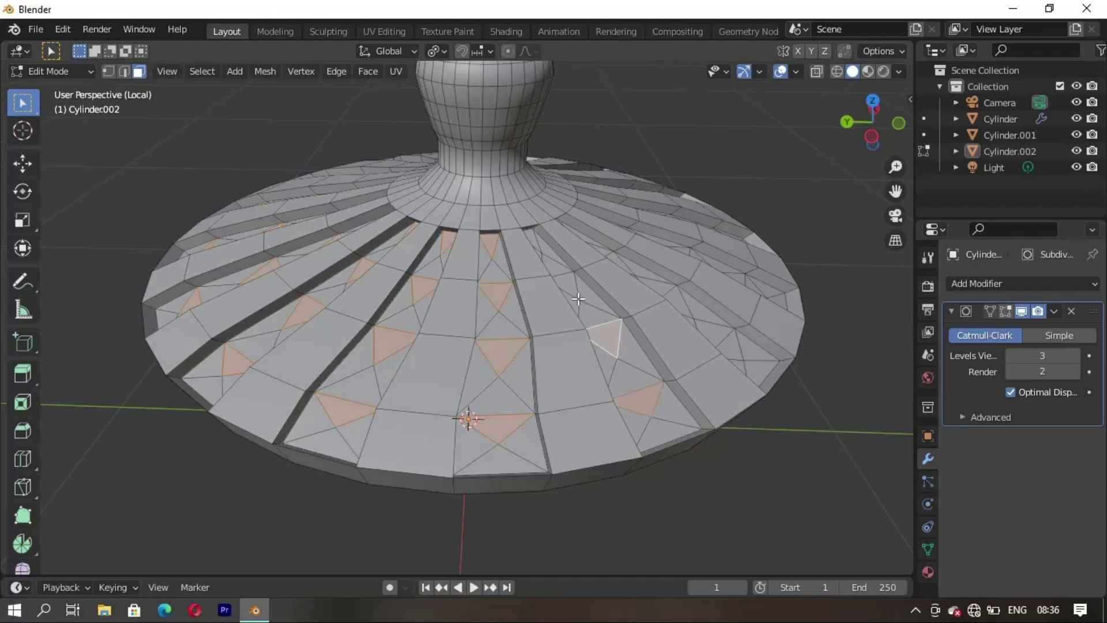
pyautogui.moveTo(538, 241); pyautogui.dragTo(386, 494, button='middle')
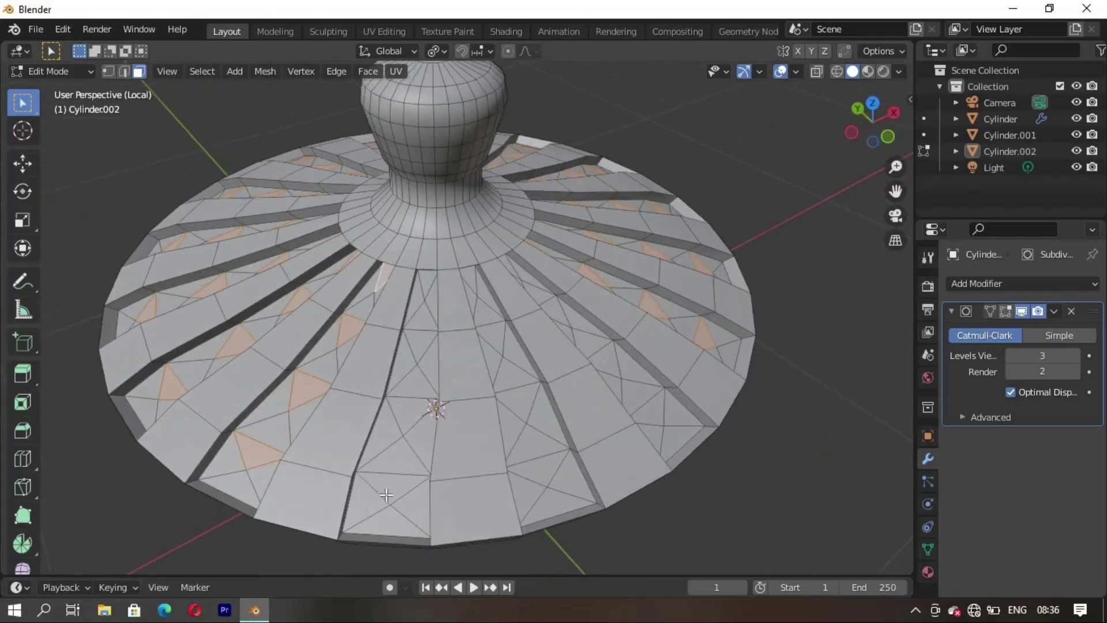
pyautogui.keyDown('shift'); pyautogui.click(411, 417); pyautogui.keyUp('shift')
pyautogui.keyDown('shift'); pyautogui.click(421, 343); pyautogui.keyUp('shift')
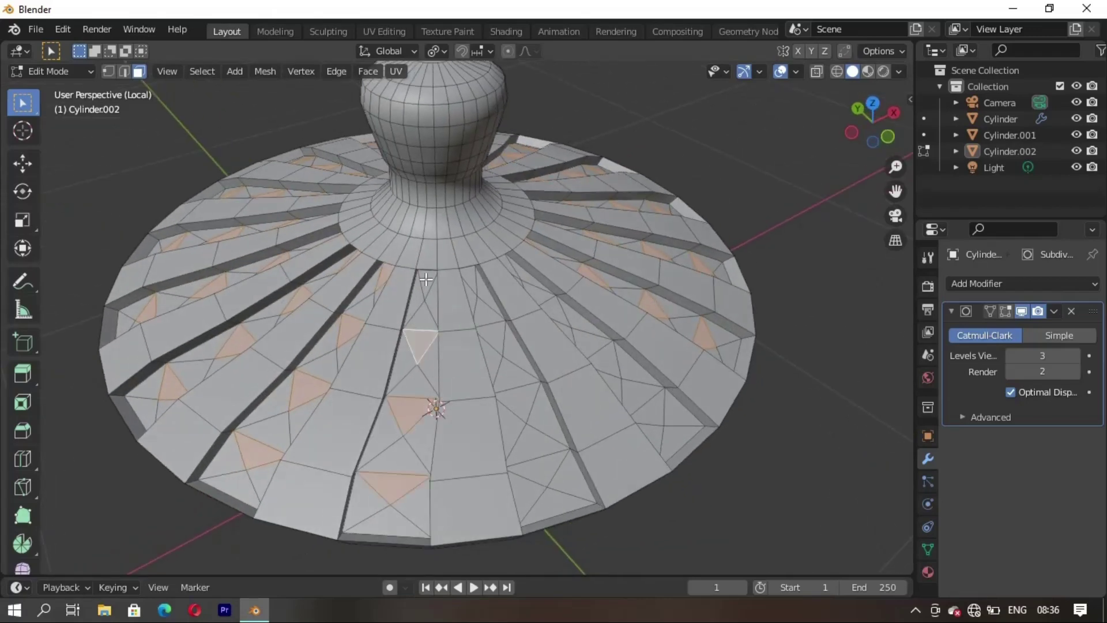
pyautogui.keyDown('shift'); pyautogui.click(544, 465); pyautogui.keyUp('shift')
pyautogui.keyDown('shift'); pyautogui.click(518, 402); pyautogui.keyUp('shift')
pyautogui.keyDown('shift'); pyautogui.click(491, 337); pyautogui.keyUp('shift')
pyautogui.moveTo(539, 420); pyautogui.dragTo(400, 459, button='middle')
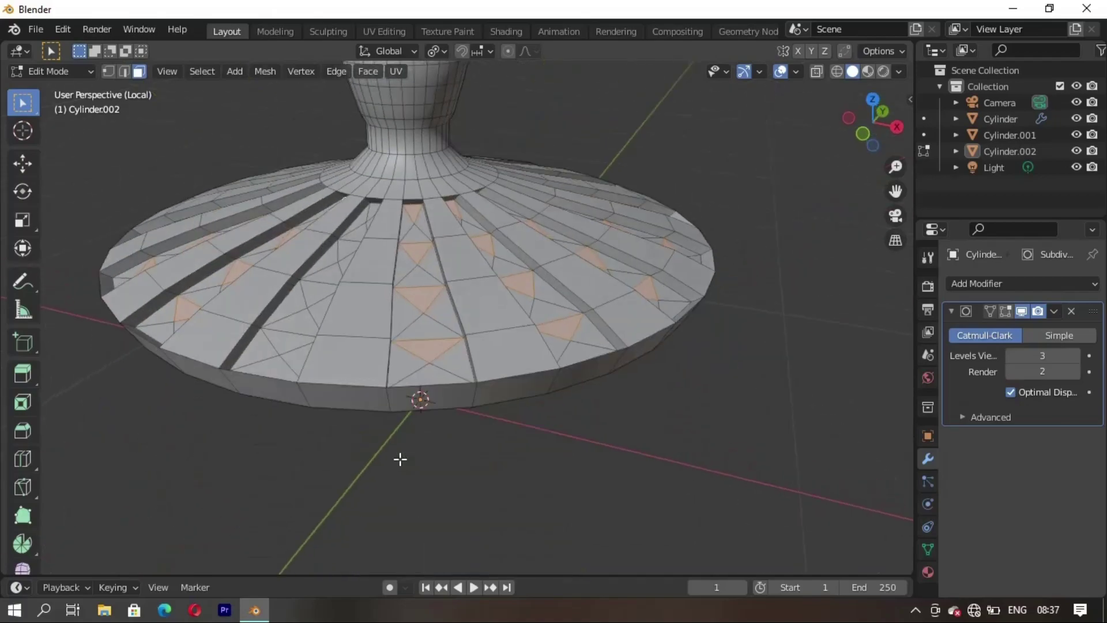
pyautogui.keyDown('shift'); pyautogui.click(307, 297); pyautogui.keyUp('shift')
# - Extrude the scattered lid triangles and preview the smoothed lid in Object Mode
pyautogui.moveTo(370, 211); pyautogui.dragTo(397, 445, button='middle')
pyautogui.press('e')
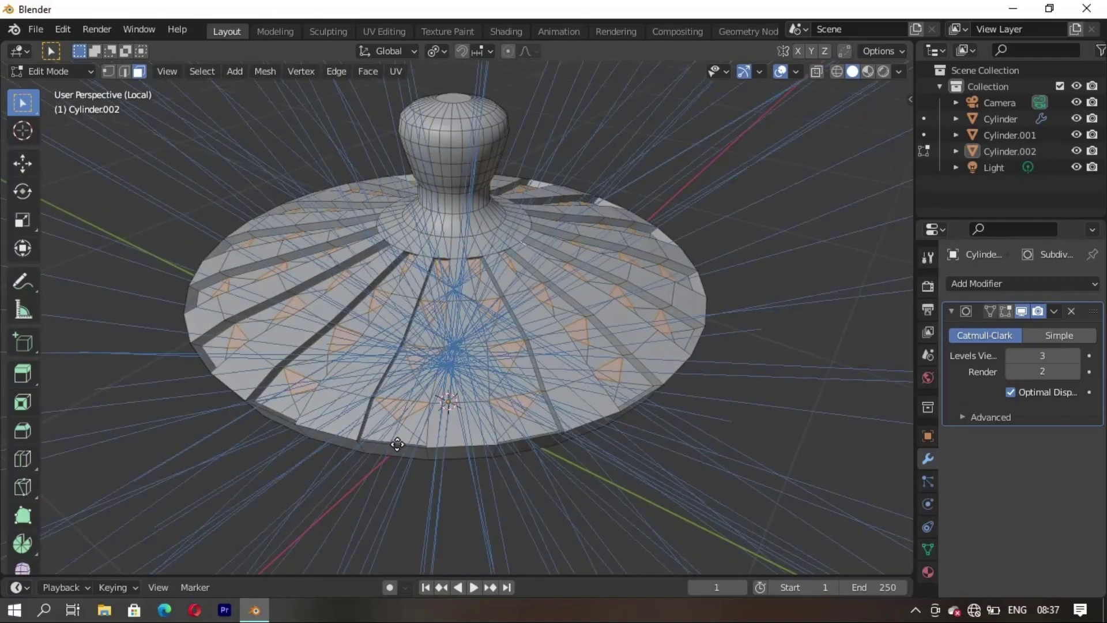
pyautogui.click(400, 448)
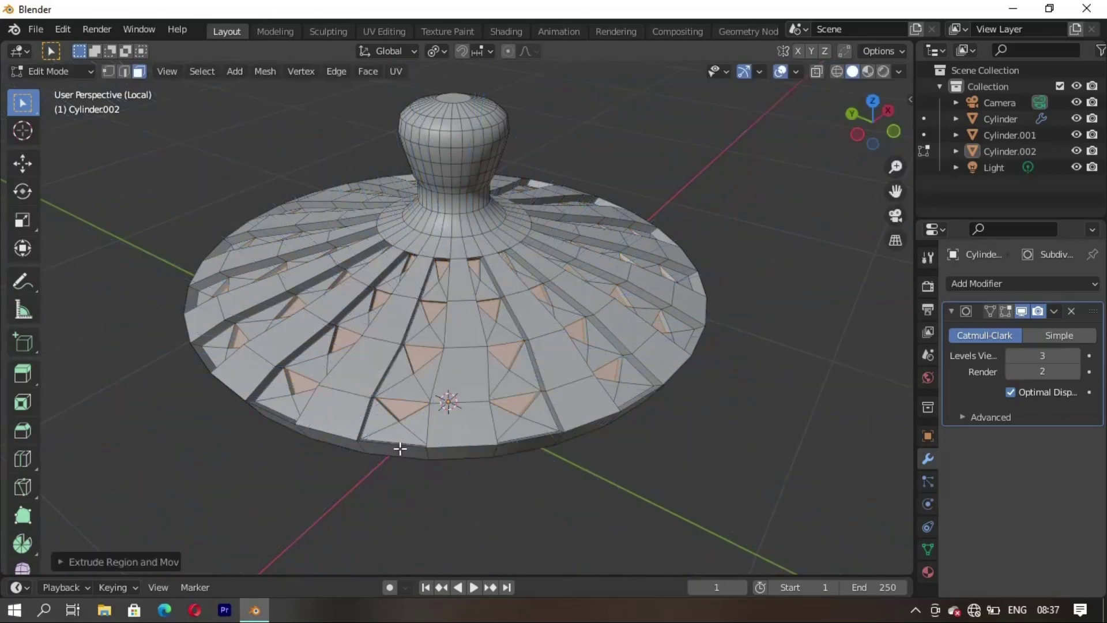
pyautogui.press('Tab')
pyautogui.moveTo(400, 455); pyautogui.dragTo(503, 503, button='middle')
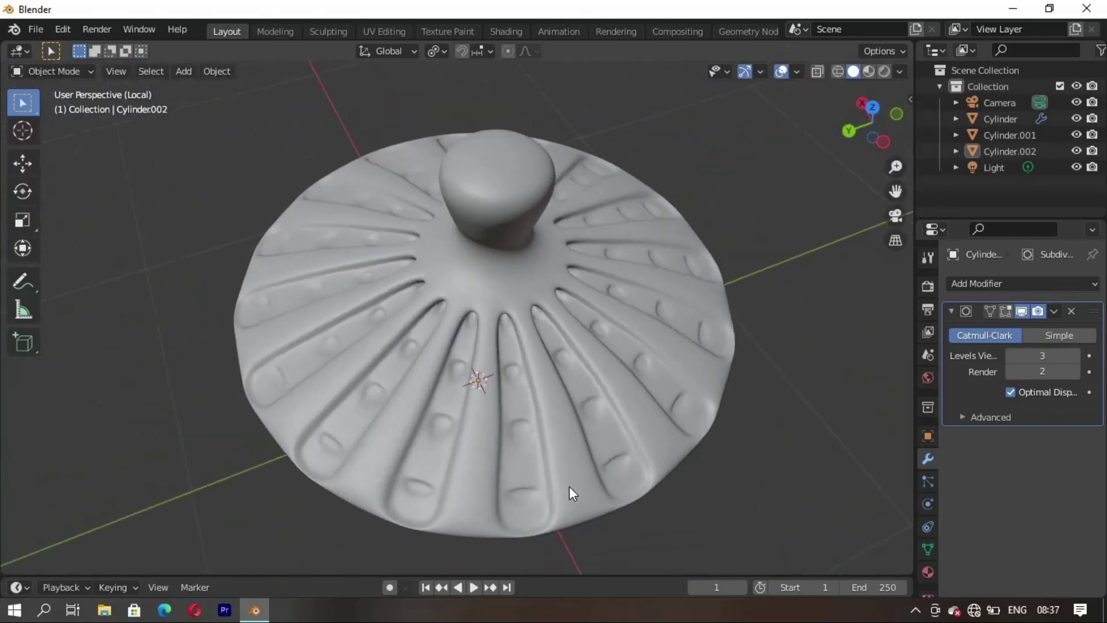
pyautogui.press('Tab')
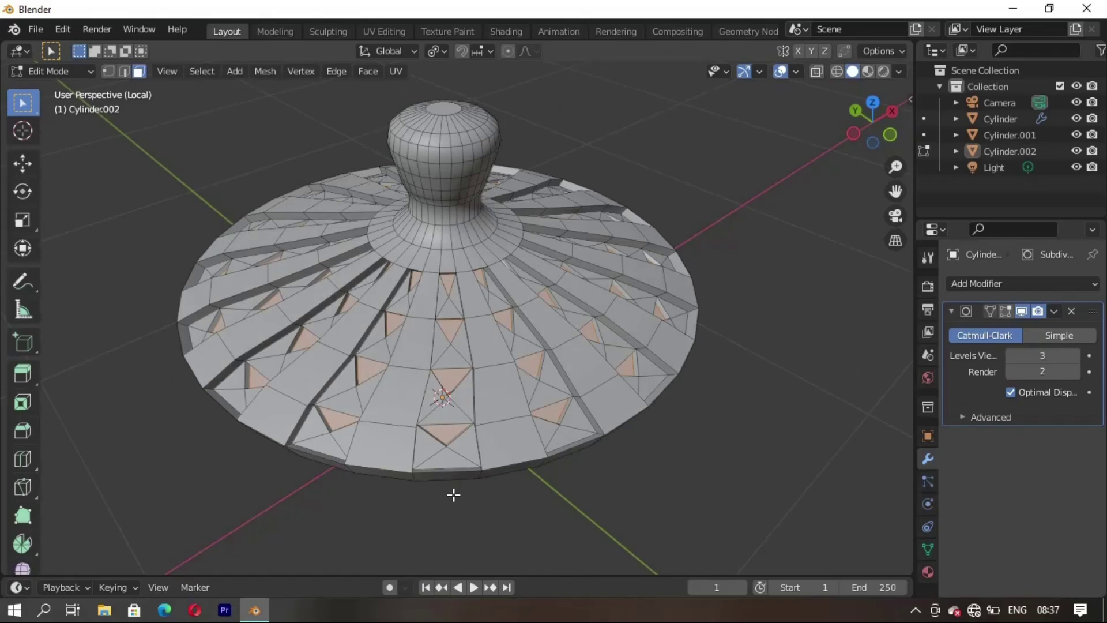
# - Bring the jar back from Local View, redo the triangle extrusion and preview the smoothed lid
pyautogui.press('Tab')
pyautogui.press('KP_Divide')
pyautogui.press('Tab')
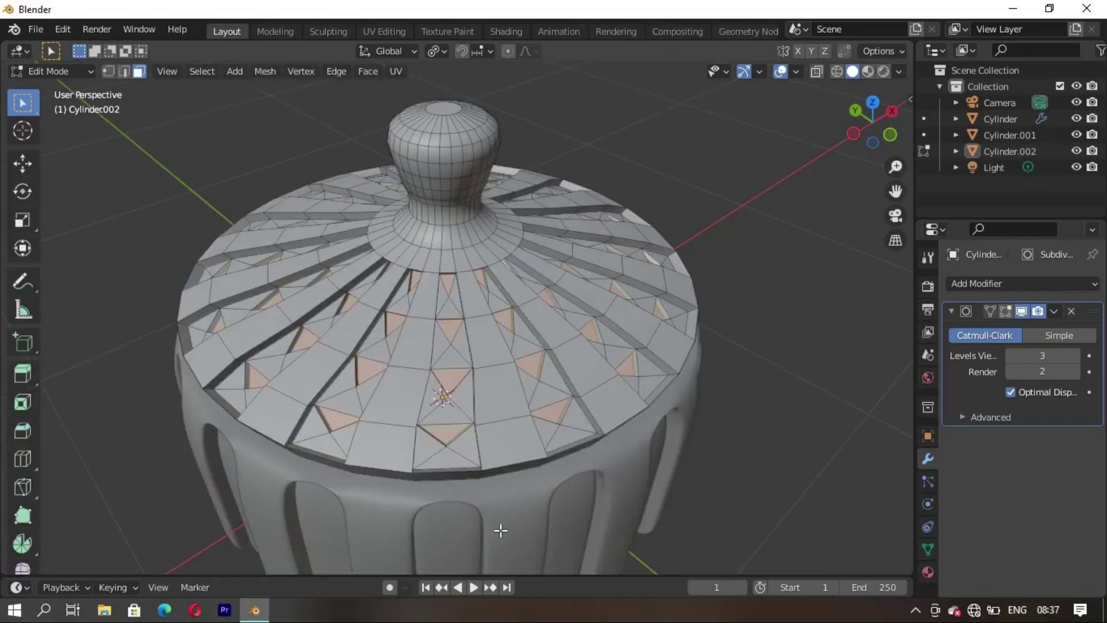
pyautogui.hotkey('shift', 'n')
pyautogui.press('e')
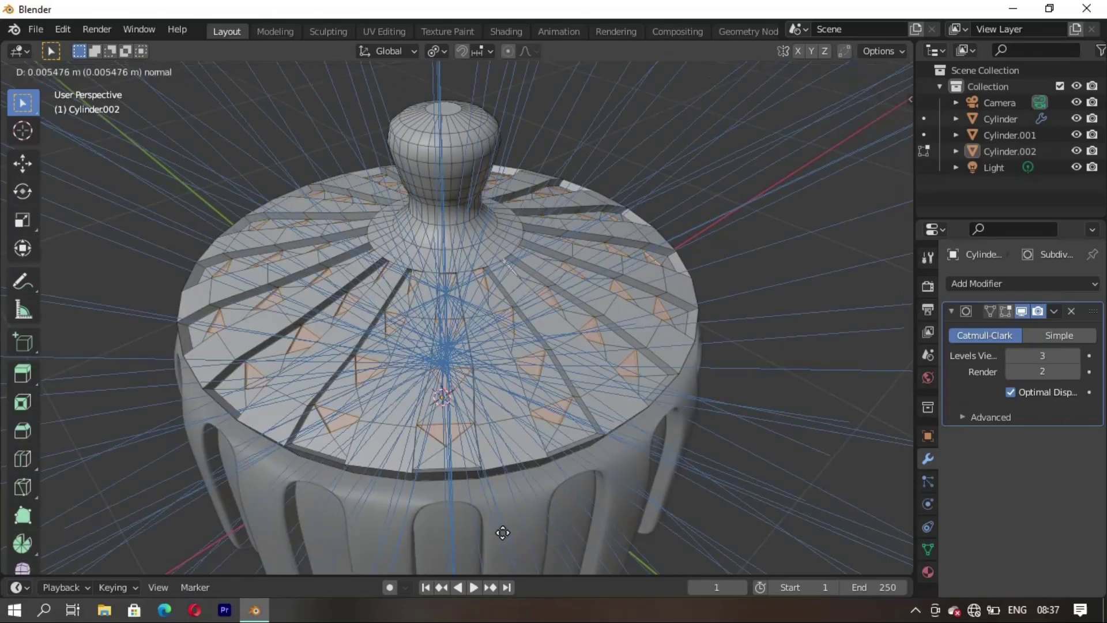
pyautogui.click(445, 524)
pyautogui.press('Tab')
pyautogui.moveTo(445, 522)
pyautogui.mouseDown(button='middle')
pyautogui.moveTo(424, 508)
pyautogui.moveTo(503, 493)
pyautogui.moveTo(486, 548)
pyautogui.mouseUp(button='middle')
pyautogui.press('Tab')
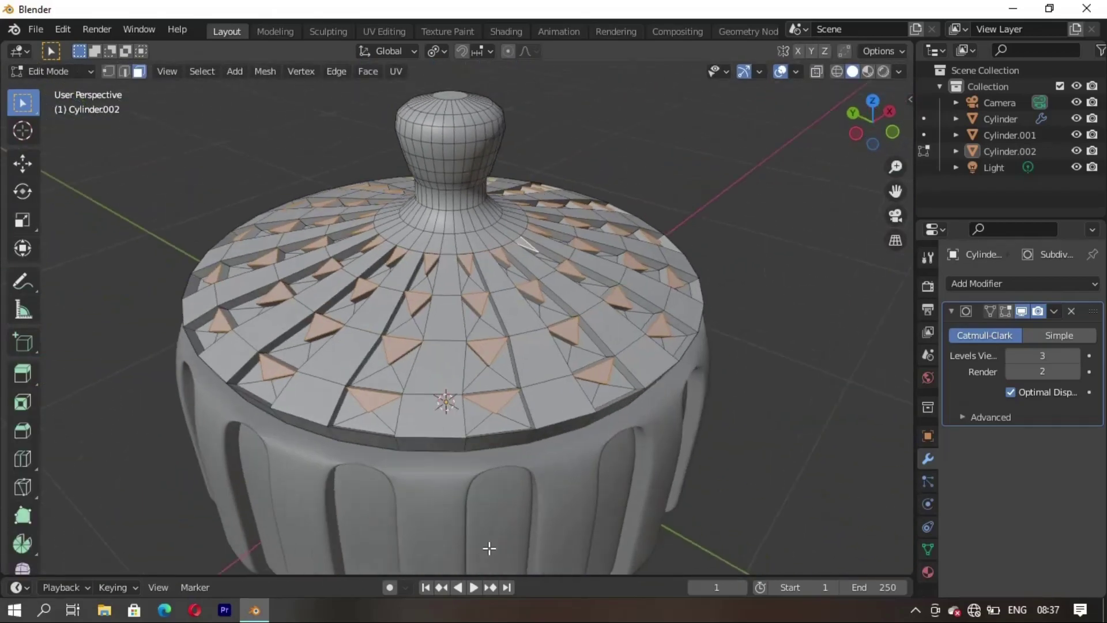
# - Extrude the triangles outward further into raised studs and check the smoothed result
pyautogui.press('e')
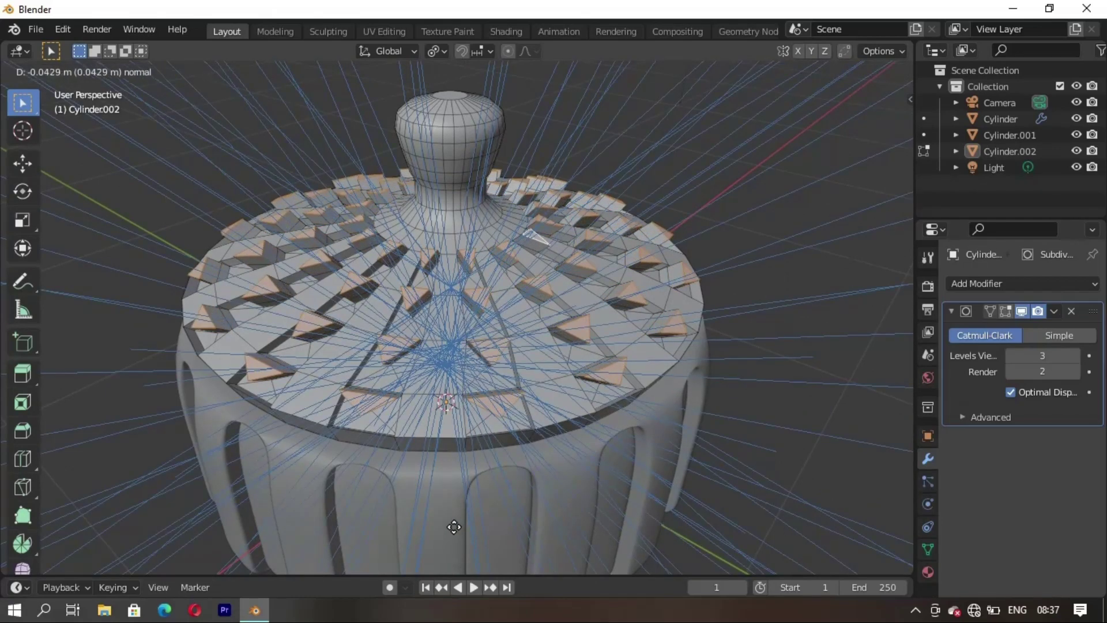
pyautogui.click(452, 525)
pyautogui.press('Tab')
pyautogui.moveTo(454, 526); pyautogui.dragTo(469, 506, button='middle')
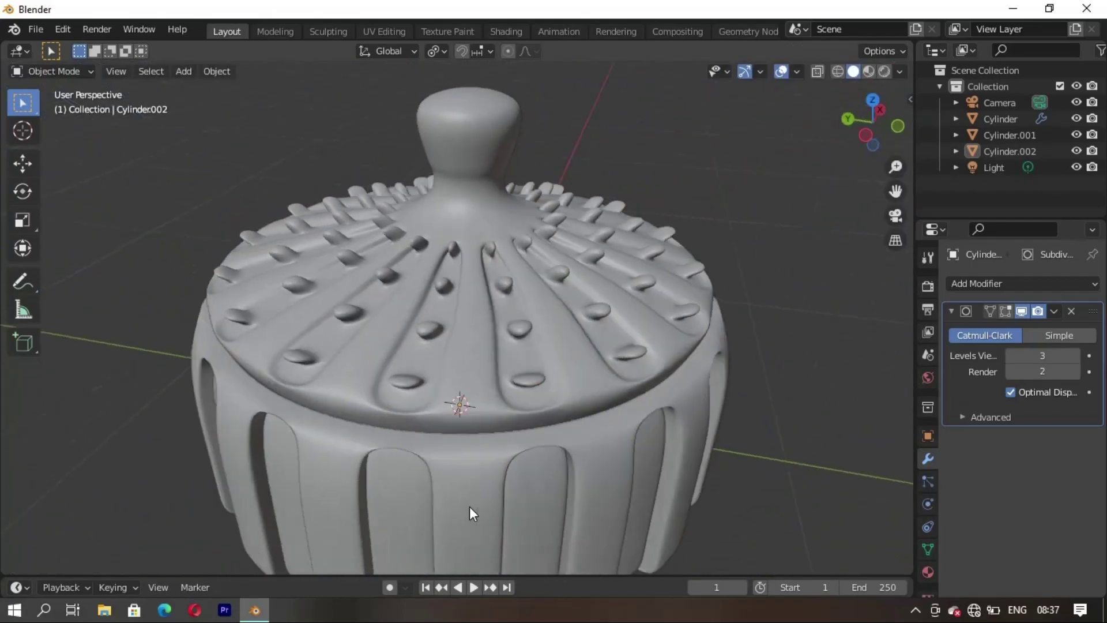
pyautogui.press('Tab')
pyautogui.press('Tab')
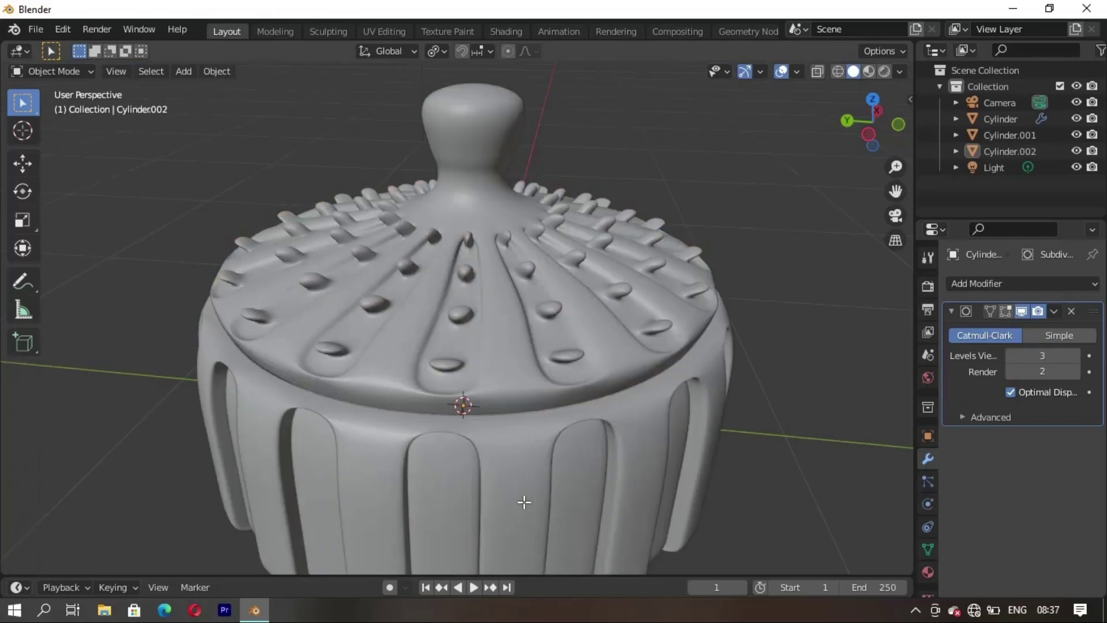
pyautogui.press('Tab')
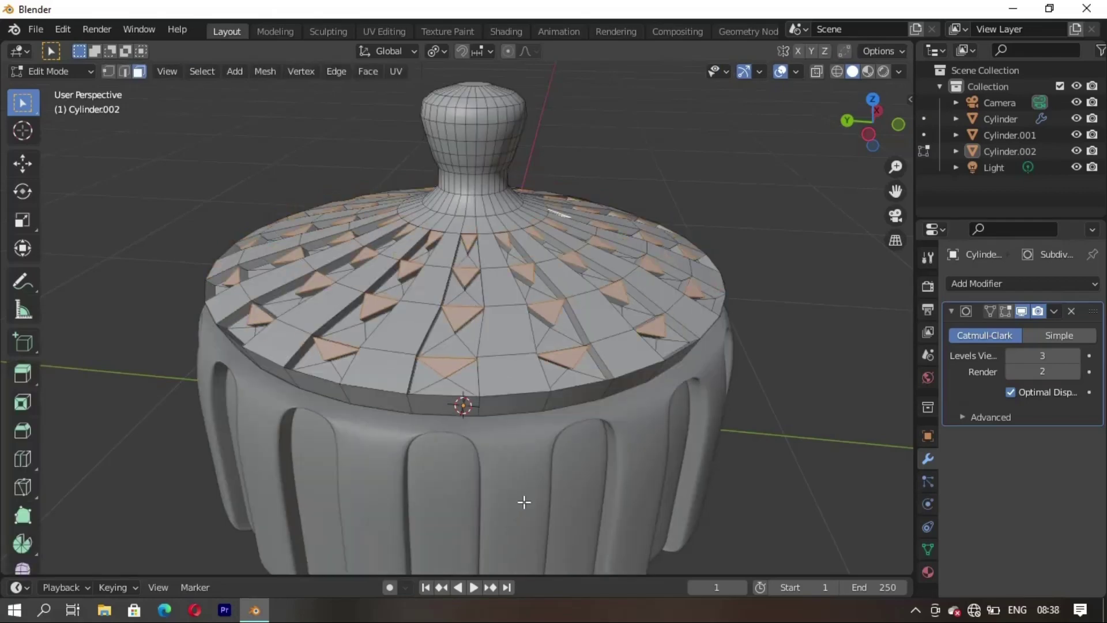
pyautogui.press('Tab')
# - Zoom and orbit around the lidded jar to study the lid studs, then resume lid editing
pyautogui.scroll(-3, 548, 451)
pyautogui.moveTo(548, 451)
pyautogui.mouseDown(button='middle')
pyautogui.moveTo(461, 496)
pyautogui.moveTo(515, 424)
pyautogui.moveTo(559, 462)
pyautogui.moveTo(580, 430)
pyautogui.moveTo(393, 435)
pyautogui.moveTo(419, 410)
pyautogui.moveTo(517, 440)
pyautogui.moveTo(390, 403)
pyautogui.mouseUp(button='middle')
pyautogui.scroll(2, 472, 390)
pyautogui.scroll(2, 483, 422)
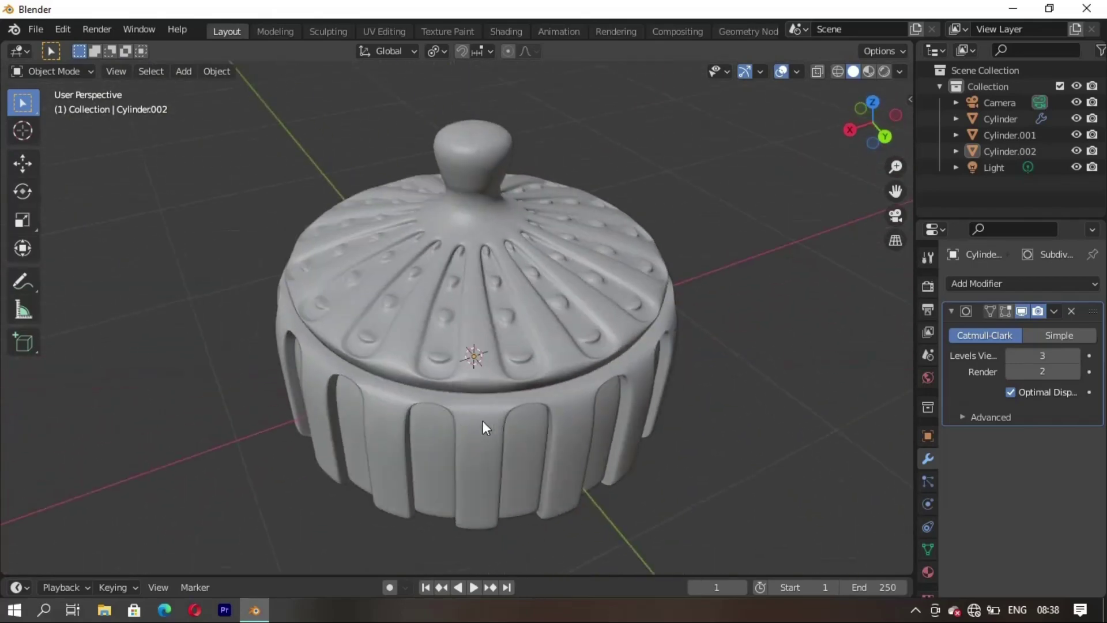
pyautogui.moveTo(483, 421); pyautogui.dragTo(449, 374, button='middle')
pyautogui.scroll(3, 448, 374)
pyautogui.moveTo(514, 402)
pyautogui.mouseDown(button='middle')
pyautogui.moveTo(494, 388)
pyautogui.moveTo(535, 406)
pyautogui.moveTo(429, 430)
pyautogui.mouseUp(button='middle')
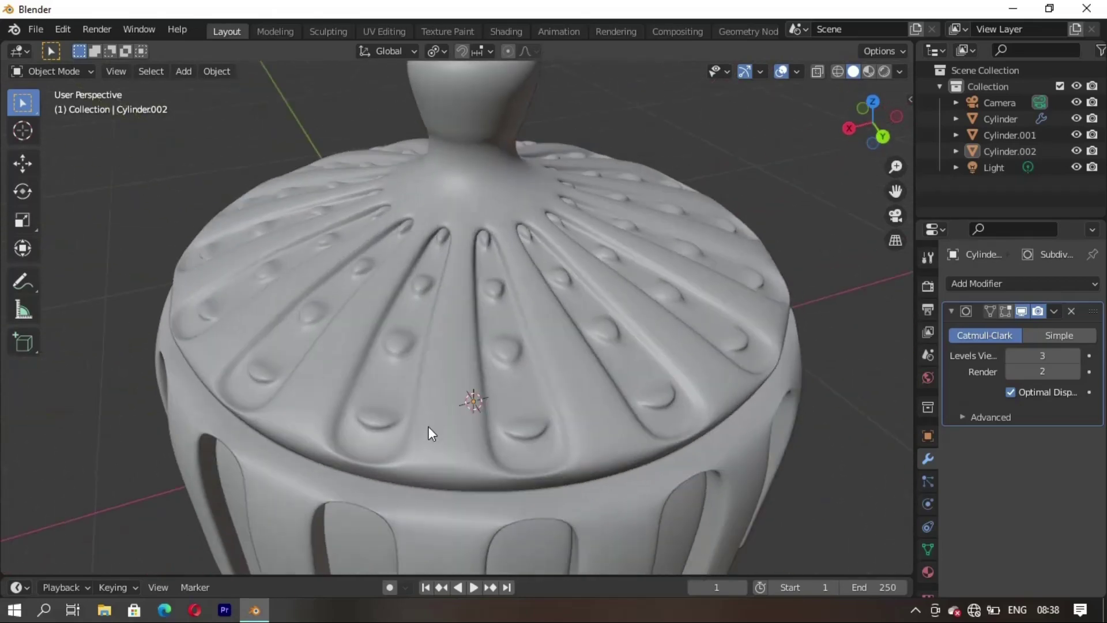
pyautogui.press('Tab')
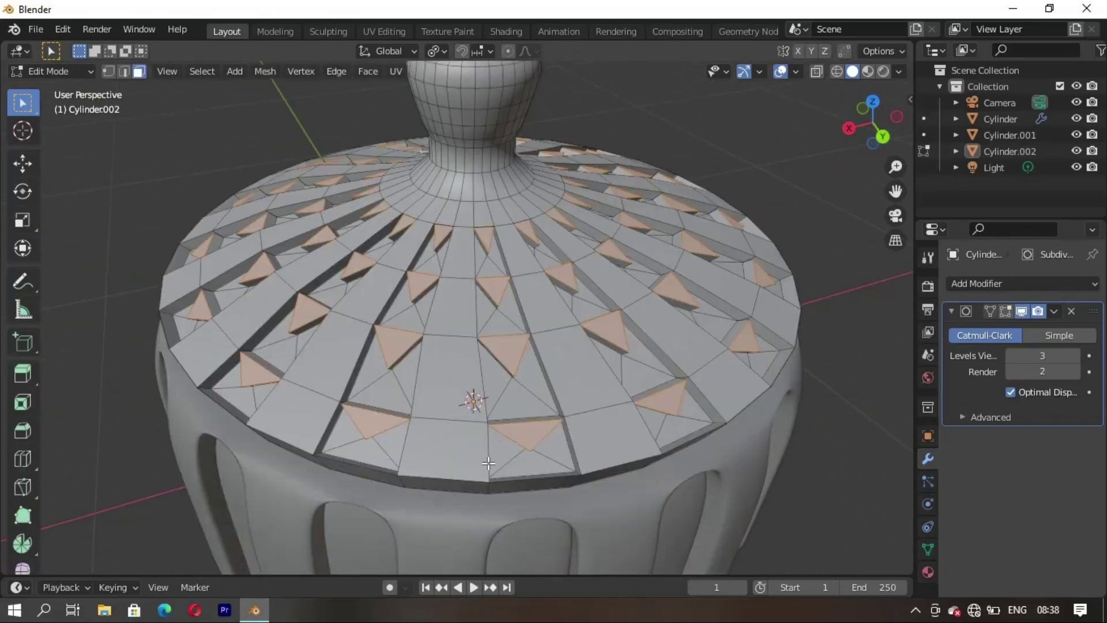
# - Grow then shrink the face selection and separate the chosen lid strips into a new object
pyautogui.press('ctrl+KP_Add')
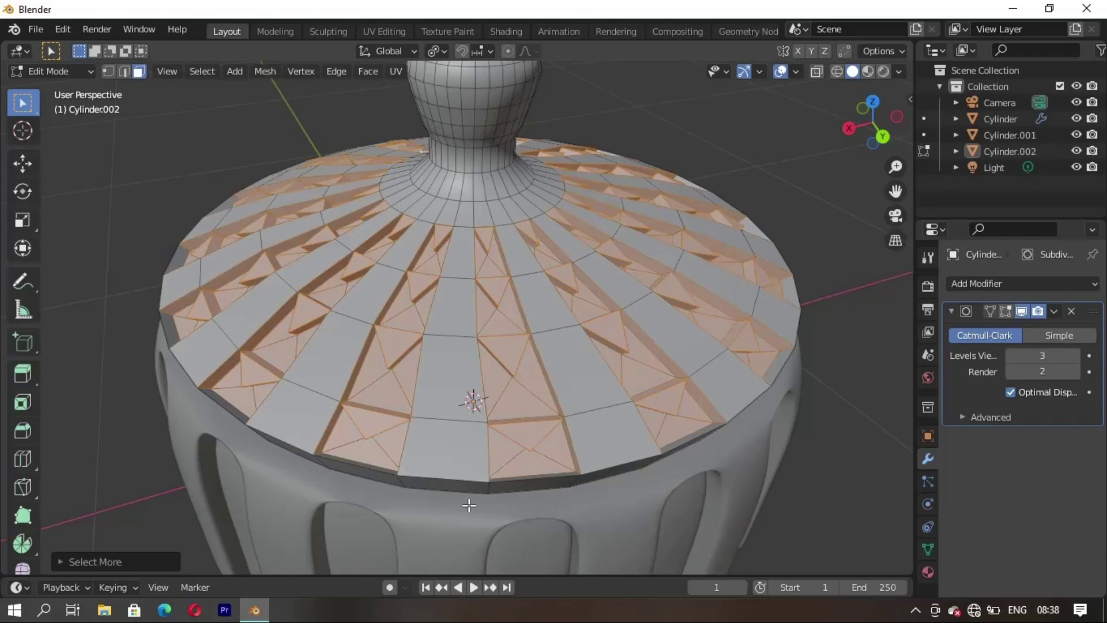
pyautogui.press('ctrl+KP_Subtract')
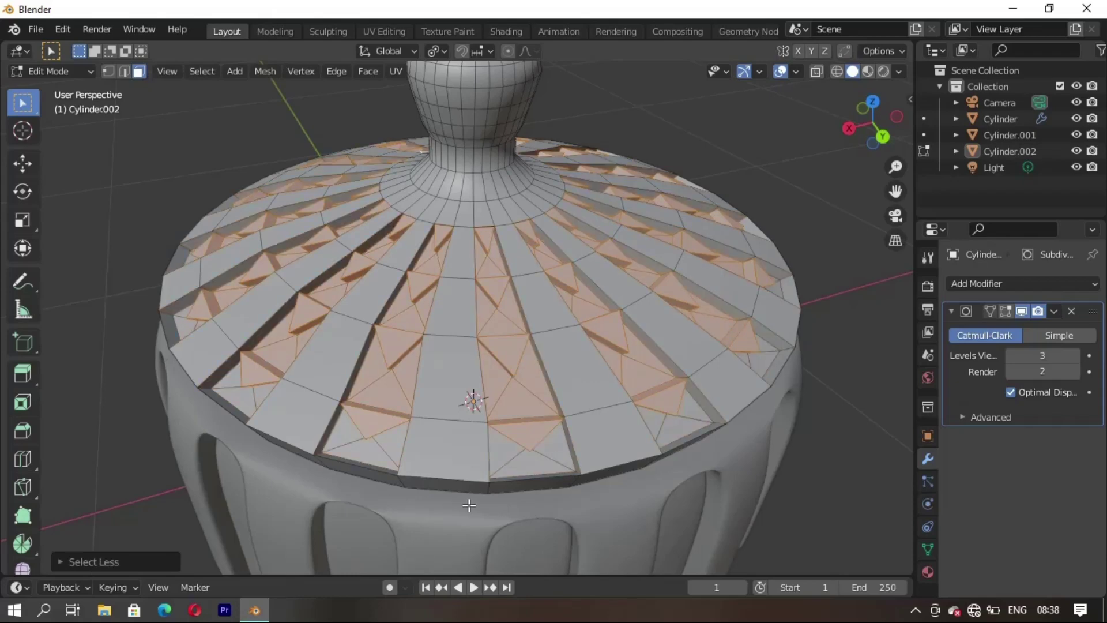
pyautogui.press('p')
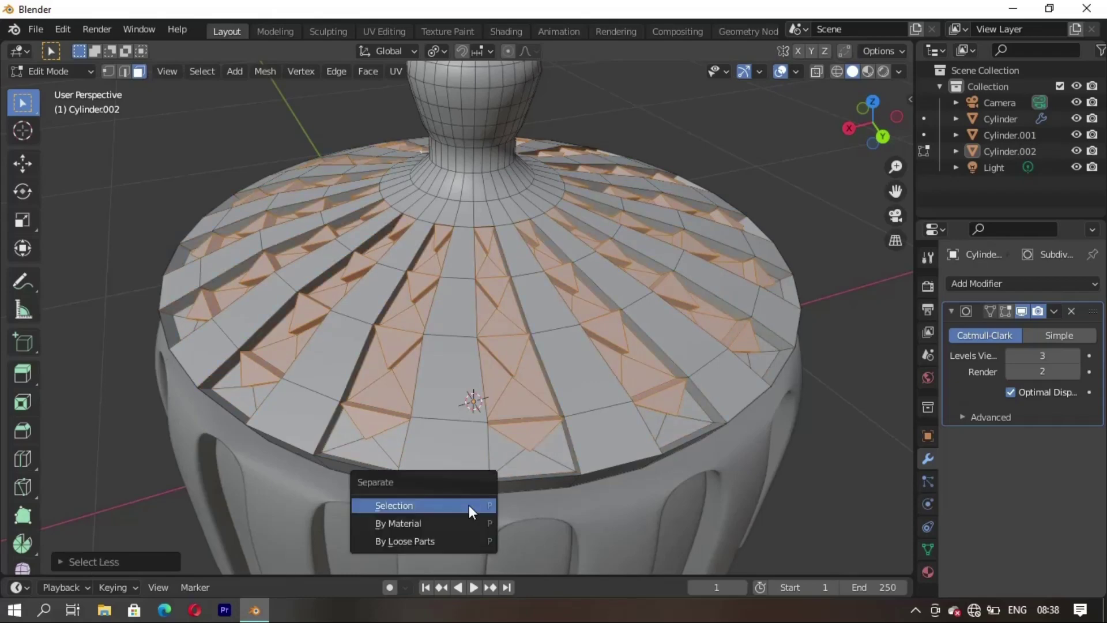
pyautogui.click(469, 504)
pyautogui.scroll(-4, 469, 510)
pyautogui.moveTo(469, 510); pyautogui.dragTo(565, 466, button='middle')
# - Switch to Object Mode, deselect Cylinder.003 and orbit to view the jar's side
pyautogui.press('Tab')
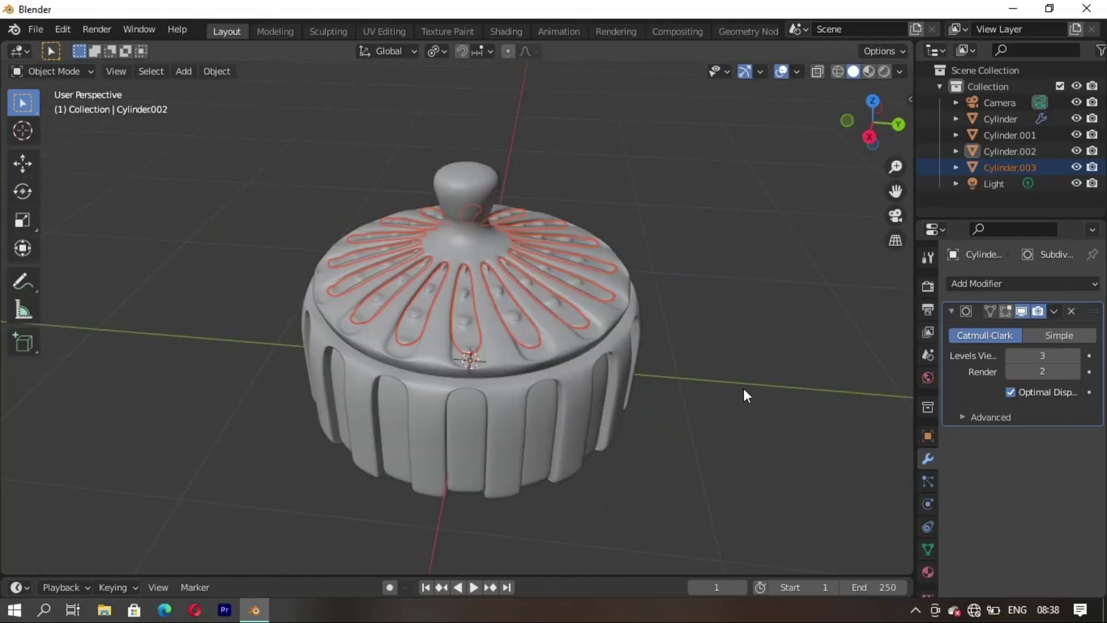
pyautogui.click(743, 388)
pyautogui.moveTo(743, 388)
pyautogui.mouseDown(button='middle')
pyautogui.moveTo(510, 426)
pyautogui.moveTo(473, 410)
pyautogui.moveTo(499, 344)
pyautogui.mouseUp(button='middle')
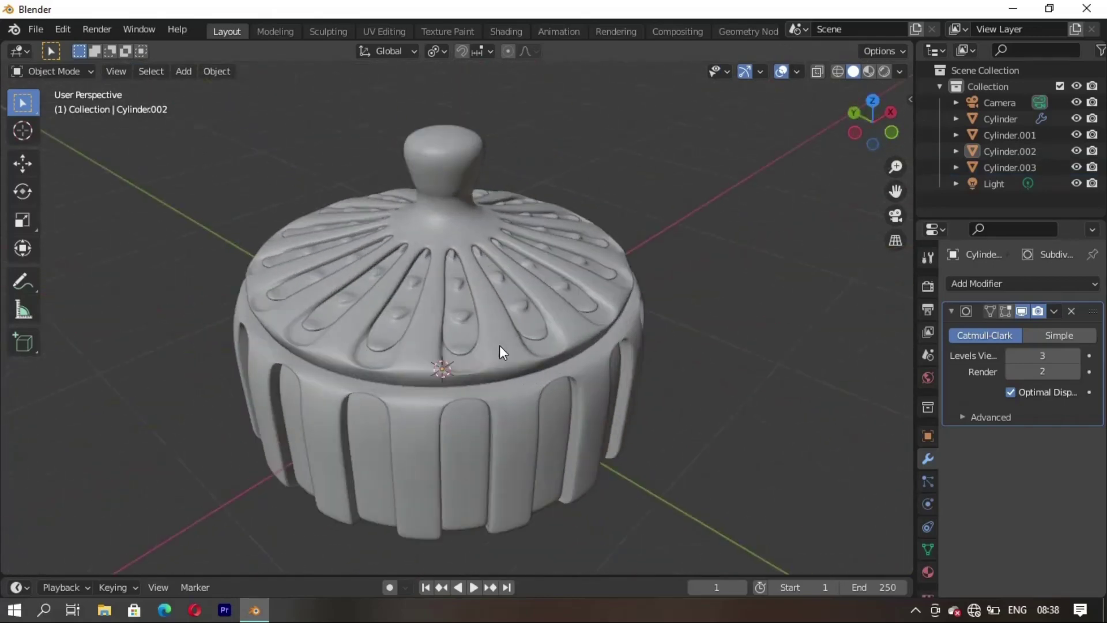
pyautogui.scroll(3, 417, 350)
pyautogui.moveTo(417, 351)
pyautogui.mouseDown(button='middle')
pyautogui.moveTo(441, 318)
pyautogui.moveTo(493, 410)
pyautogui.moveTo(479, 340)
pyautogui.mouseUp(button='middle')
pyautogui.scroll(-2, 440, 318)
pyautogui.scroll(-3, 462, 346)
pyautogui.scroll(3, 455, 366)
# - Select the Cylinder.003 lid strips, then deselect them while viewing the jar from above
pyautogui.click(475, 292)
pyautogui.moveTo(475, 291)
pyautogui.mouseDown(button='middle')
pyautogui.moveTo(465, 426)
pyautogui.moveTo(601, 476)
pyautogui.mouseUp(button='middle')
pyautogui.scroll(-3, 465, 427)
pyautogui.click(600, 476)
pyautogui.moveTo(505, 424)
pyautogui.mouseDown(button='middle')
pyautogui.moveTo(508, 396)
pyautogui.moveTo(539, 400)
pyautogui.moveTo(496, 345)
pyautogui.mouseUp(button='middle')
pyautogui.scroll(3, 509, 395)
# - Cycle through the jar parts, then select the jar body Cylinder and enter Edit Mode
pyautogui.click(486, 247)
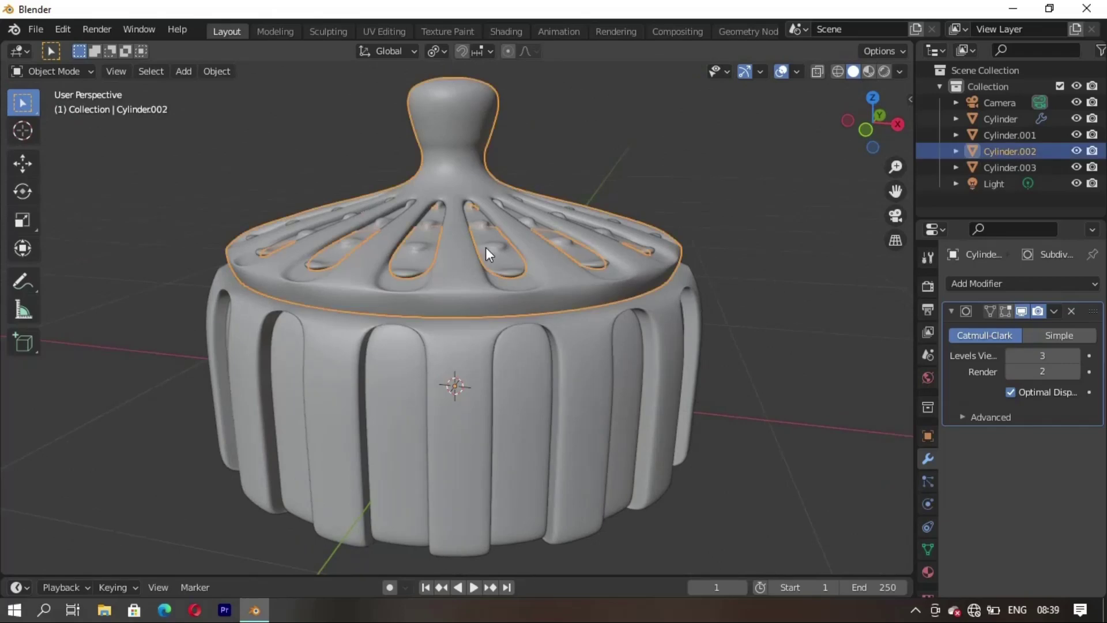
pyautogui.keyDown('shift'); pyautogui.click(485, 247); pyautogui.keyUp('shift')
pyautogui.keyDown('shift'); pyautogui.click(485, 246); pyautogui.keyUp('shift')
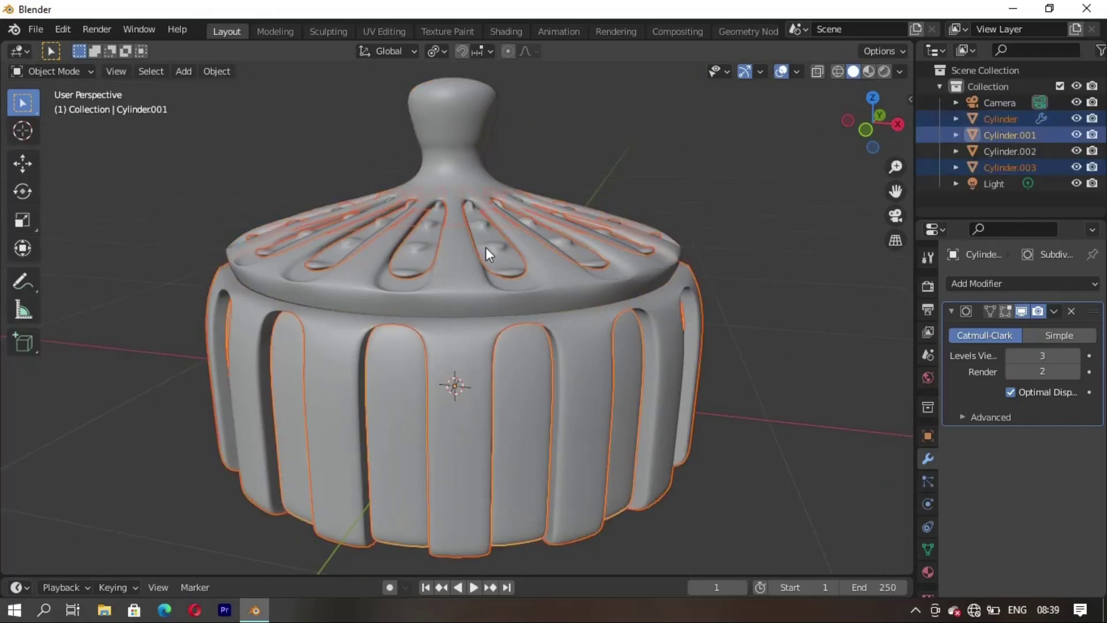
pyautogui.keyDown('shift'); pyautogui.click(486, 246); pyautogui.keyUp('shift')
pyautogui.click(835, 352)
pyautogui.moveTo(835, 352); pyautogui.dragTo(450, 400, button='middle')
pyautogui.click(450, 402)
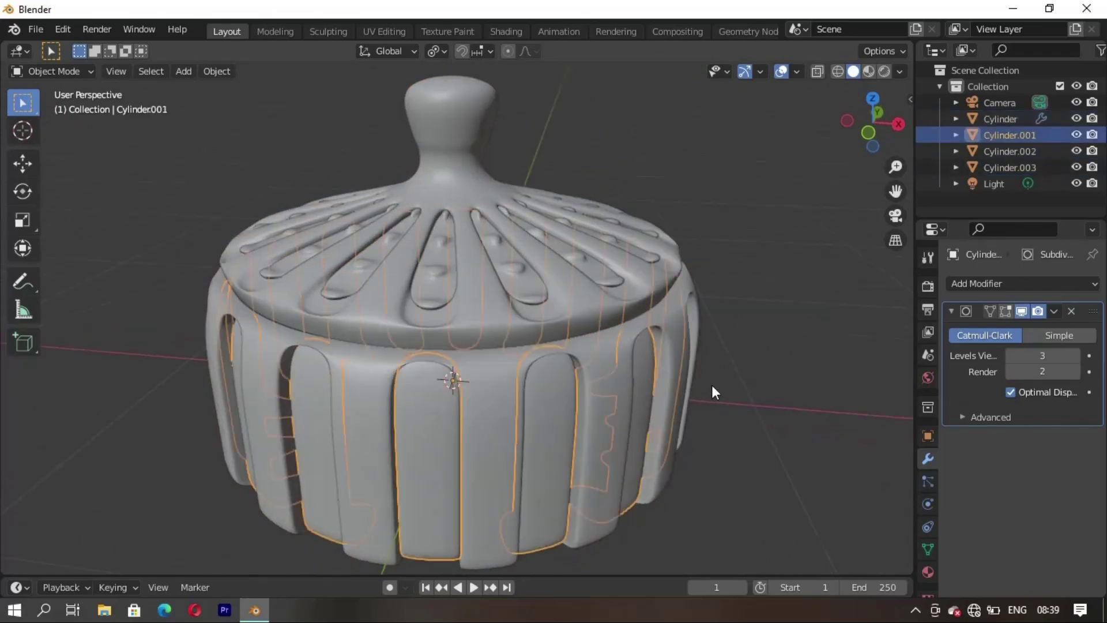
pyautogui.click(712, 386)
pyautogui.click(484, 402)
pyautogui.press('Tab')
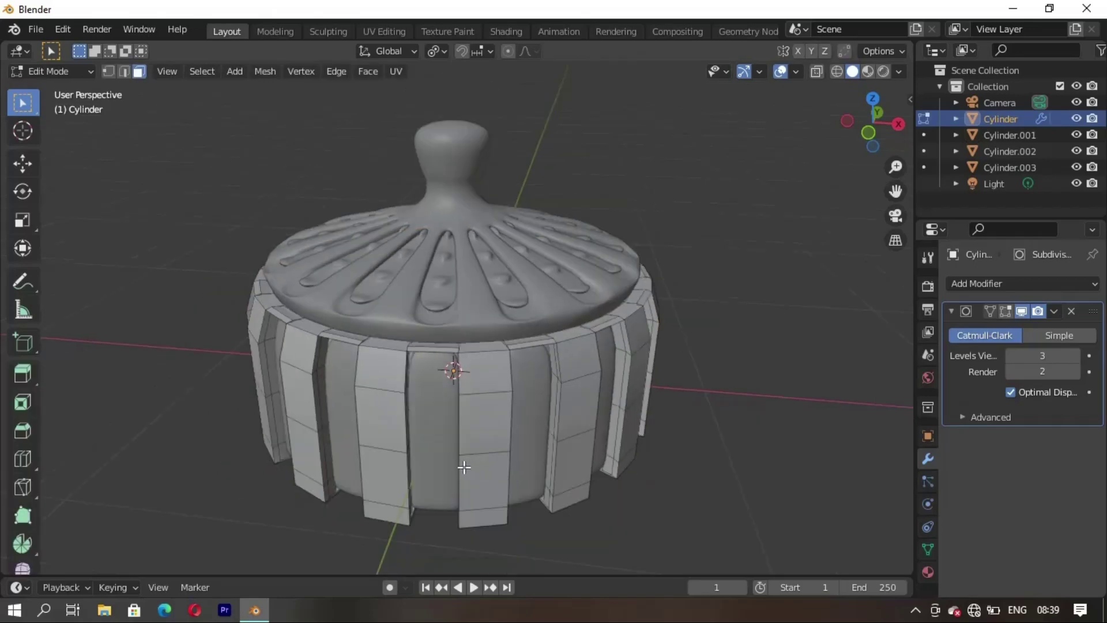
# - Isolate the jar body in Local View and select the outer faces of the first few ribs
pyautogui.press('KP_Divide')
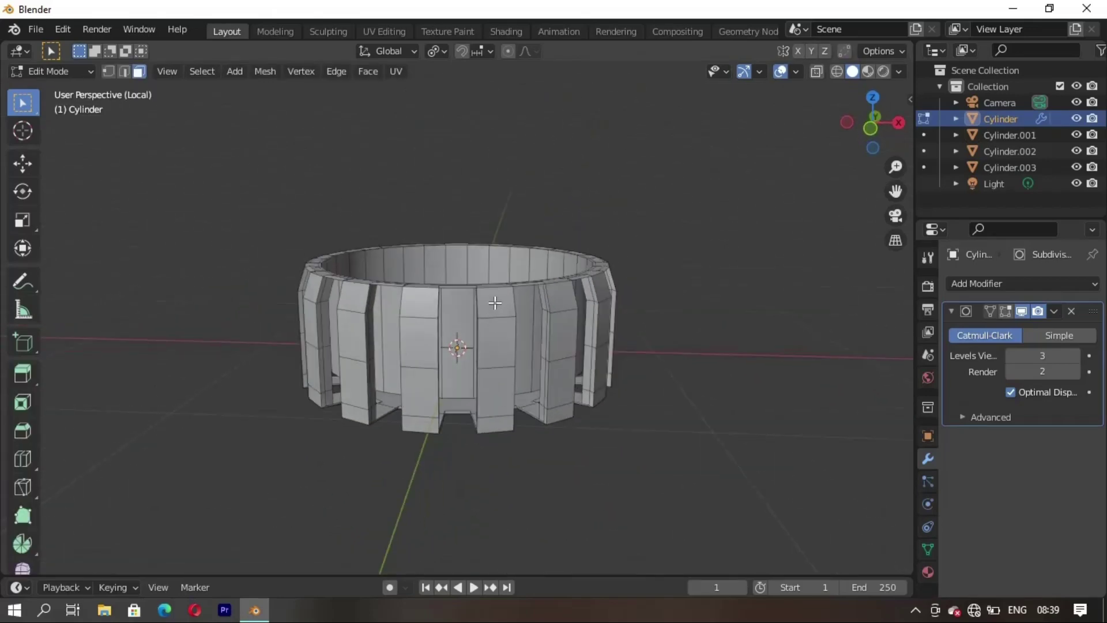
pyautogui.keyDown('ctrl'); pyautogui.click(494, 404); pyautogui.keyUp('ctrl')
pyautogui.moveTo(478, 425); pyautogui.dragTo(527, 421, button='middle')
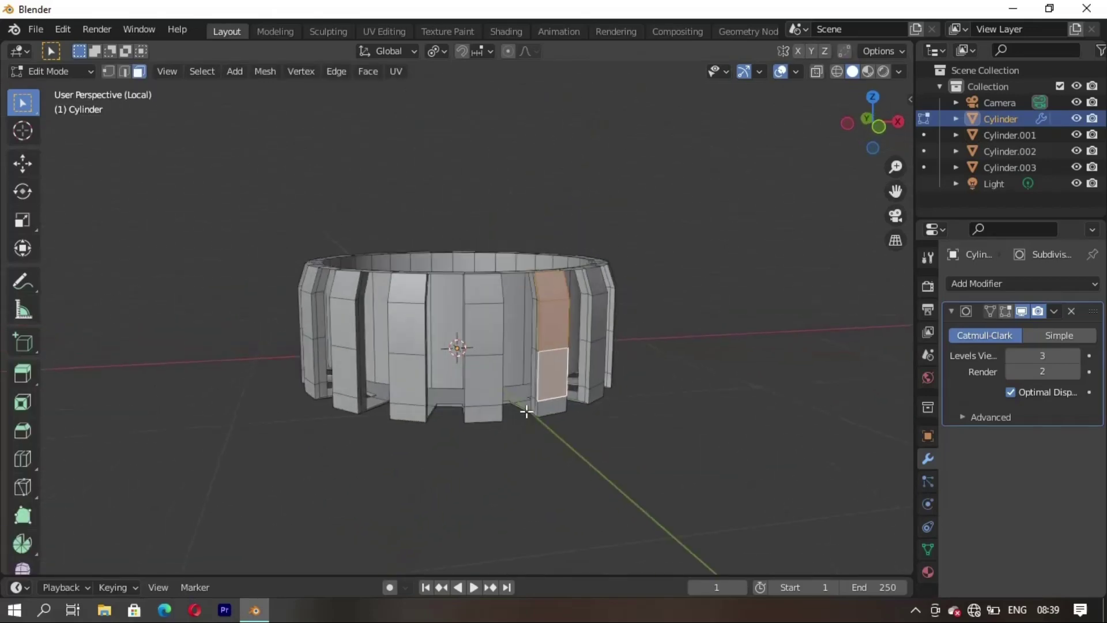
pyautogui.keyDown('shift'); pyautogui.click(477, 291); pyautogui.keyUp('shift')
pyautogui.keyDown('ctrl'); pyautogui.click(492, 418); pyautogui.keyUp('ctrl')
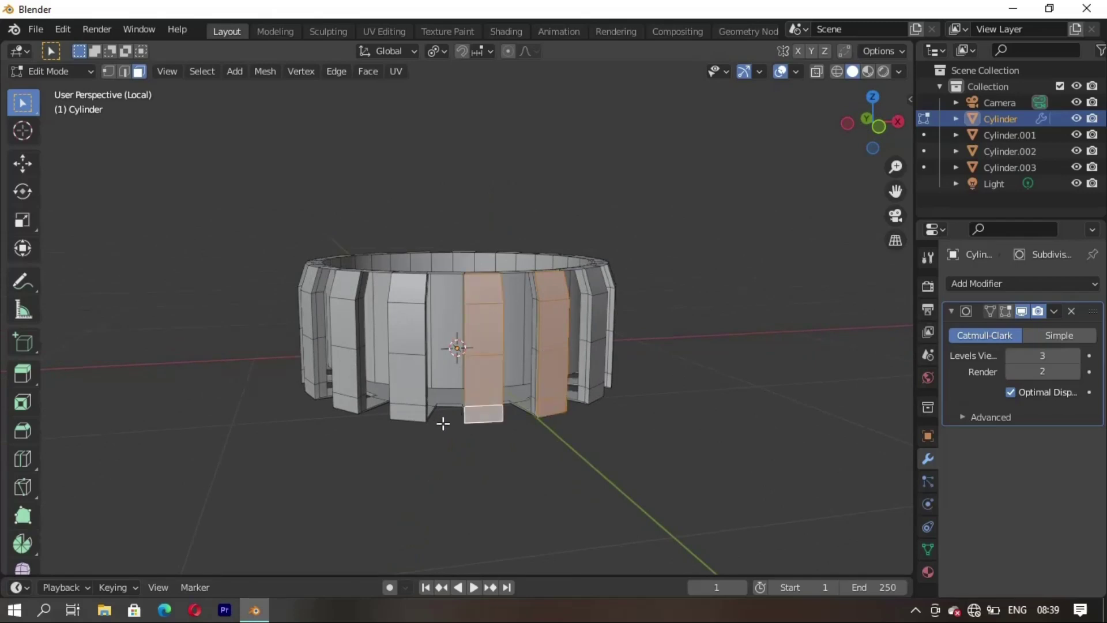
pyautogui.moveTo(442, 423); pyautogui.dragTo(495, 296, button='middle')
pyautogui.keyDown('shift'); pyautogui.click(496, 295); pyautogui.keyUp('shift')
pyautogui.keyDown('ctrl'); pyautogui.click(494, 419); pyautogui.keyUp('ctrl')
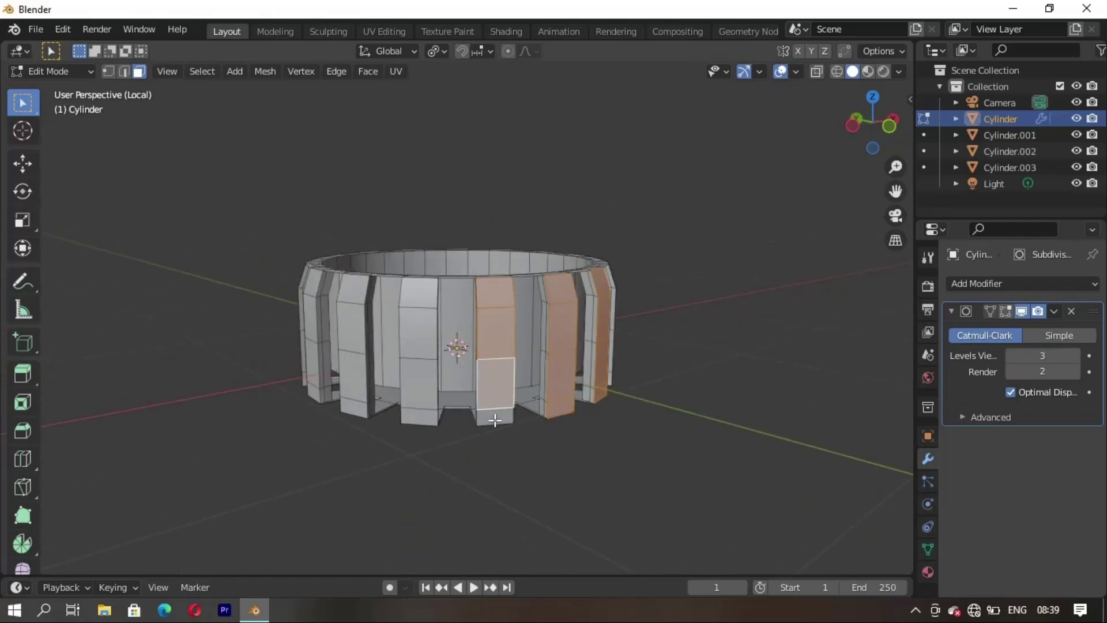
pyautogui.keyDown('shift'); pyautogui.click(419, 416); pyautogui.keyUp('shift')
pyautogui.keyDown('ctrl'); pyautogui.click(419, 383); pyautogui.keyUp('ctrl')
pyautogui.keyDown('ctrl'); pyautogui.click(416, 295); pyautogui.keyUp('ctrl')
# - Add the middle and left rib faces, undoing an accidental deselection
pyautogui.moveTo(416, 295); pyautogui.dragTo(453, 346, button='middle')
pyautogui.scroll(2, 479, 343)
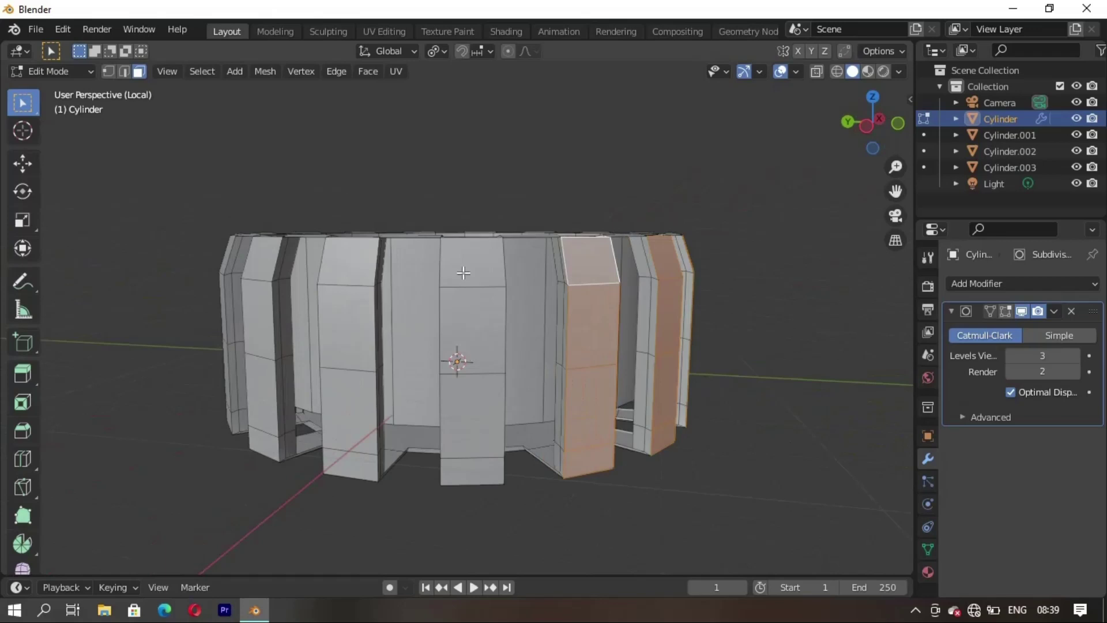
pyautogui.keyDown('shift'); pyautogui.click(463, 273); pyautogui.keyUp('shift')
pyautogui.keyDown('ctrl'); pyautogui.click(469, 458); pyautogui.keyUp('ctrl')
pyautogui.keyDown('shift'); pyautogui.click(346, 462); pyautogui.keyUp('shift')
pyautogui.keyDown('ctrl'); pyautogui.click(349, 406); pyautogui.keyUp('ctrl')
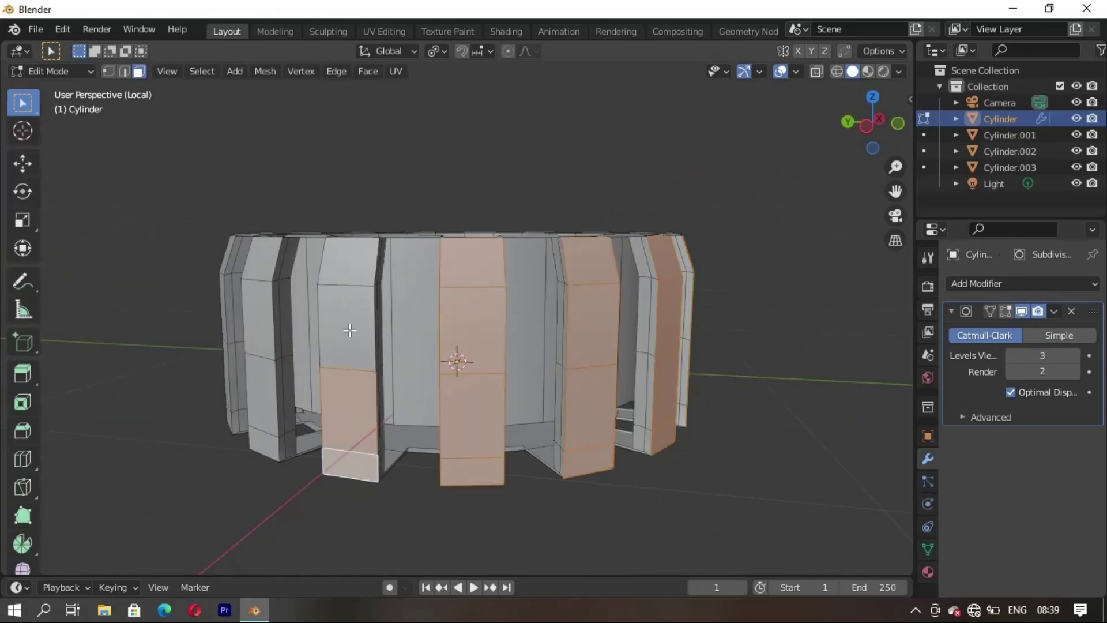
pyautogui.keyDown('ctrl'); pyautogui.click(350, 329); pyautogui.keyUp('ctrl')
pyautogui.hotkey('ctrl', 'z')
pyautogui.hotkey('ctrl', 'z')
pyautogui.hotkey('ctrl', 'z')
pyautogui.moveTo(369, 346); pyautogui.dragTo(430, 340, button='middle')
pyautogui.keyDown('shift'); pyautogui.click(483, 237); pyautogui.keyUp('shift')
pyautogui.keyDown('ctrl'); pyautogui.click(478, 444); pyautogui.keyUp('ctrl')
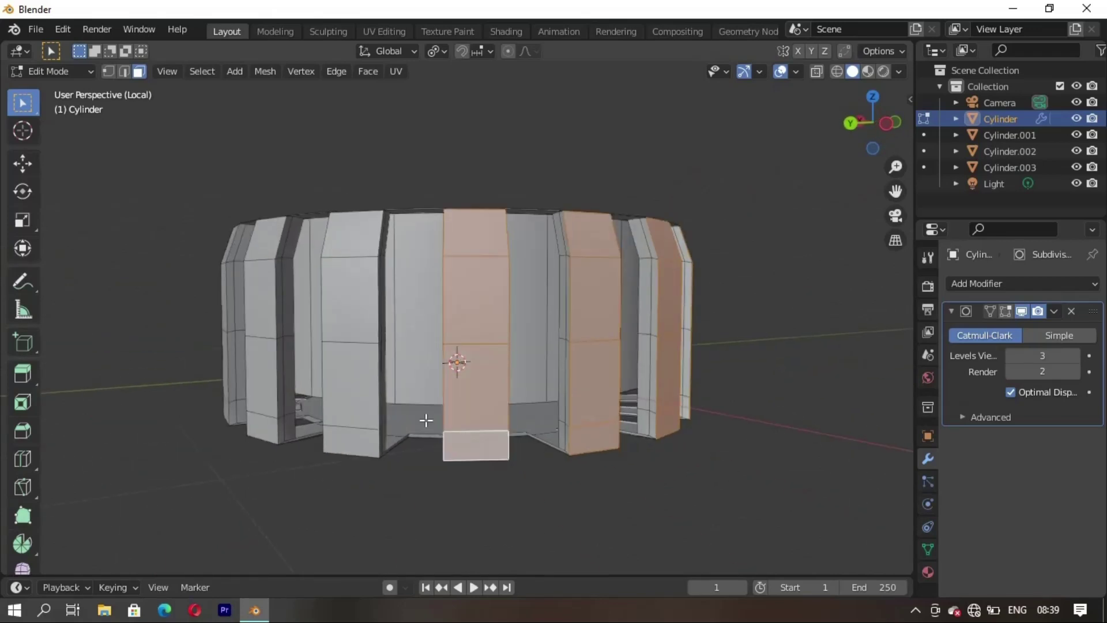
pyautogui.keyDown('shift'); pyautogui.click(348, 239); pyautogui.keyUp('shift')
pyautogui.keyDown('ctrl'); pyautogui.click(355, 411); pyautogui.keyUp('ctrl')
# - From below, add the faces of the next rib and the middle rib bottom to top
pyautogui.moveTo(355, 411)
pyautogui.mouseDown(button='middle')
pyautogui.moveTo(488, 438)
pyautogui.moveTo(585, 343)
pyautogui.mouseUp(button='middle')
pyautogui.keyDown('shift'); pyautogui.click(585, 349); pyautogui.keyUp('shift')
pyautogui.keyDown('shift'); pyautogui.click(555, 222); pyautogui.keyUp('shift')
pyautogui.keyDown('shift'); pyautogui.click(566, 160); pyautogui.keyUp('shift')
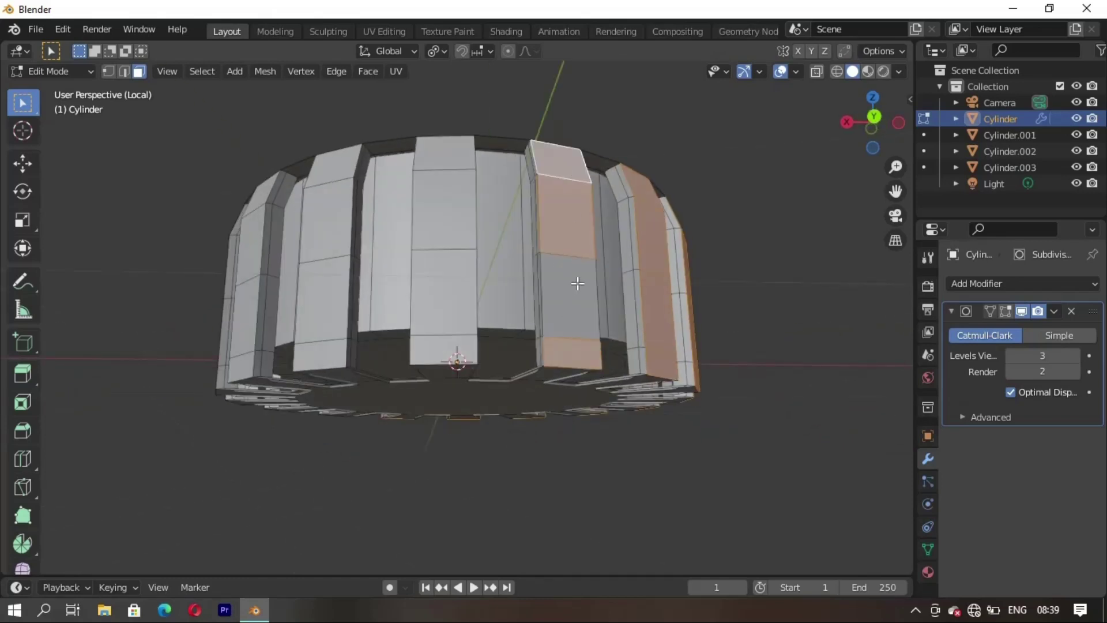
pyautogui.keyDown('shift'); pyautogui.click(576, 284); pyautogui.keyUp('shift')
pyautogui.keyDown('shift'); pyautogui.click(421, 313); pyautogui.keyUp('shift')
pyautogui.keyDown('shift'); pyautogui.click(433, 354); pyautogui.keyUp('shift')
pyautogui.keyDown('shift'); pyautogui.click(442, 208); pyautogui.keyUp('shift')
pyautogui.keyDown('shift'); pyautogui.click(435, 157); pyautogui.keyUp('shift')
# - Add the four faces of another rib plus the left rib's lower faces
pyautogui.moveTo(435, 157); pyautogui.dragTo(525, 208, button='middle')
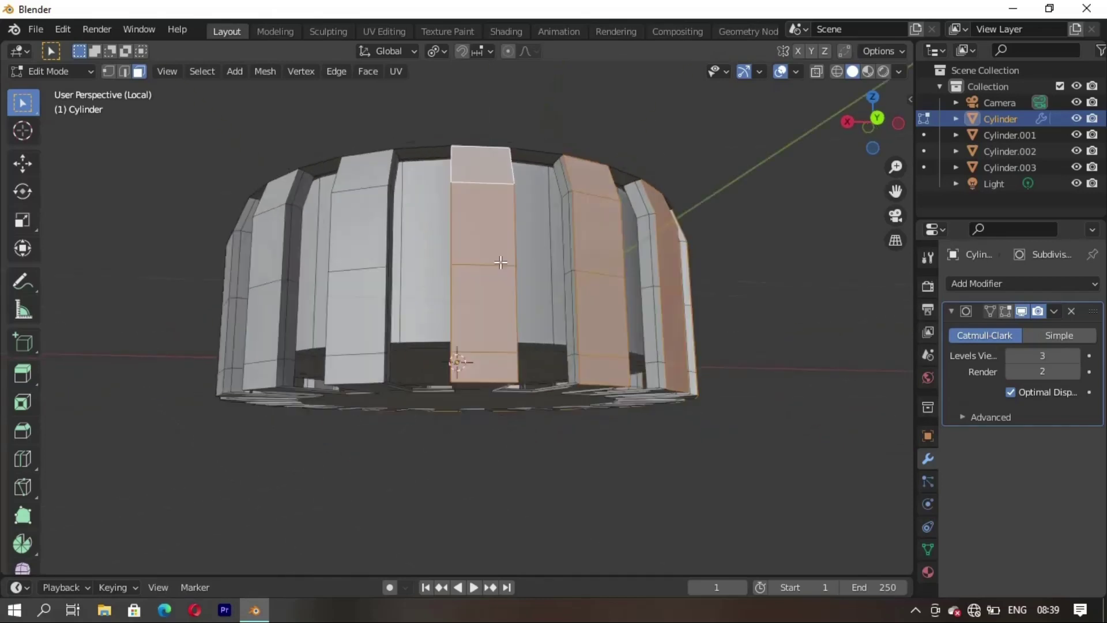
pyautogui.keyDown('shift'); pyautogui.click(525, 208); pyautogui.keyUp('shift')
pyautogui.keyDown('shift'); pyautogui.click(526, 268); pyautogui.keyUp('shift')
pyautogui.keyDown('shift'); pyautogui.click(526, 353); pyautogui.keyUp('shift')
pyautogui.keyDown('shift'); pyautogui.click(526, 412); pyautogui.keyUp('shift')
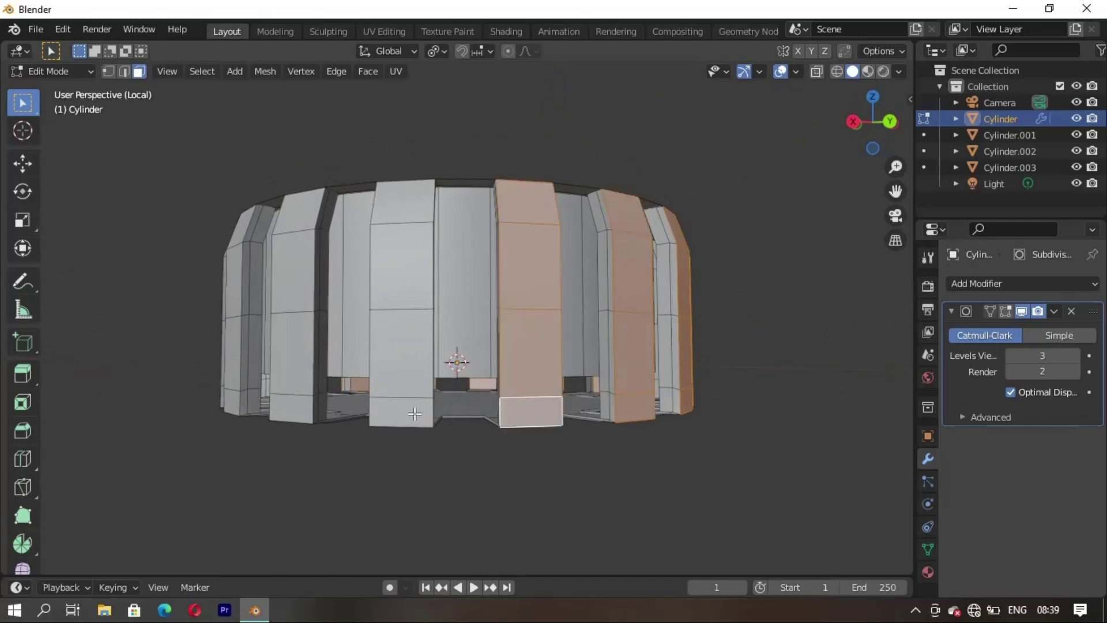
pyautogui.keyDown('shift'); pyautogui.click(415, 414); pyautogui.keyUp('shift')
pyautogui.keyDown('shift'); pyautogui.click(400, 346); pyautogui.keyUp('shift')
pyautogui.keyDown('shift'); pyautogui.click(399, 269); pyautogui.keyUp('shift')
# - Continue around the ring, adding the top, bottom and side-rib faces
pyautogui.moveTo(399, 269); pyautogui.dragTo(518, 271, button='middle')
pyautogui.keyDown('shift'); pyautogui.click(542, 412); pyautogui.keyUp('shift')
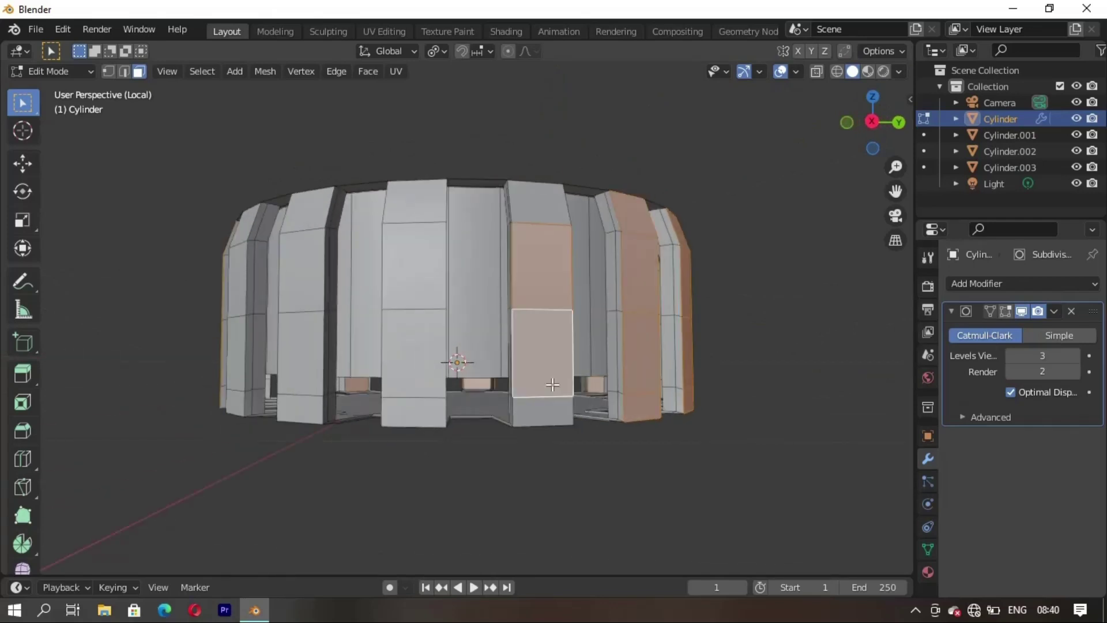
pyautogui.keyDown('shift'); pyautogui.click(524, 217); pyautogui.keyUp('shift')
pyautogui.keyDown('shift'); pyautogui.click(431, 207); pyautogui.keyUp('shift')
pyautogui.keyDown('shift'); pyautogui.click(406, 271); pyautogui.keyUp('shift')
pyautogui.keyDown('shift'); pyautogui.click(405, 352); pyautogui.keyUp('shift')
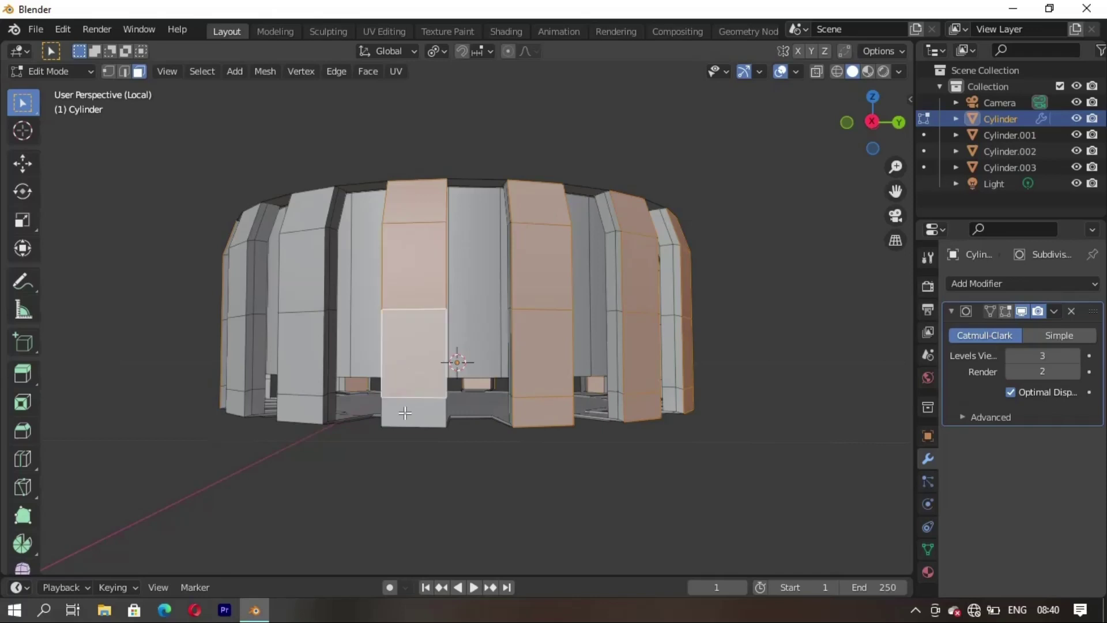
pyautogui.keyDown('shift'); pyautogui.click(406, 413); pyautogui.keyUp('shift')
# - Add the centre rib's four faces and the remaining left rib faces
pyautogui.moveTo(407, 414); pyautogui.dragTo(496, 373, button='middle')
pyautogui.keyDown('shift'); pyautogui.click(464, 376); pyautogui.keyUp('shift')
pyautogui.keyDown('shift'); pyautogui.click(455, 240); pyautogui.keyUp('shift')
pyautogui.keyDown('shift'); pyautogui.click(461, 169); pyautogui.keyUp('shift')
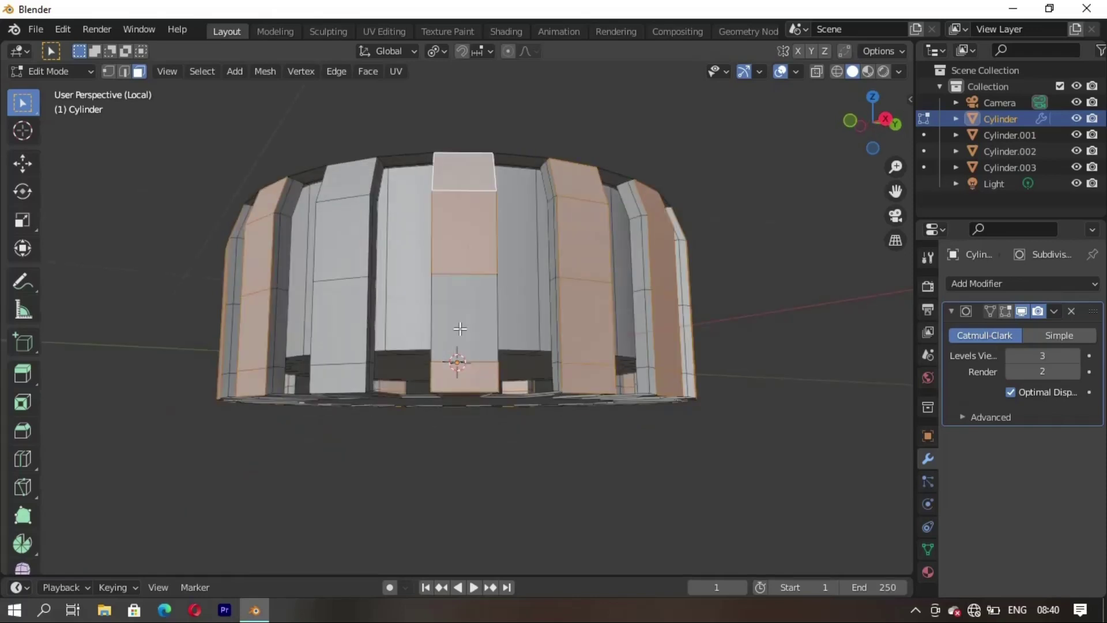
pyautogui.keyDown('shift'); pyautogui.click(460, 329); pyautogui.keyUp('shift')
pyautogui.keyDown('shift'); pyautogui.click(339, 346); pyautogui.keyUp('shift')
pyautogui.keyDown('shift'); pyautogui.click(337, 374); pyautogui.keyUp('shift')
pyautogui.keyDown('shift'); pyautogui.click(340, 237); pyautogui.keyUp('shift')
pyautogui.keyDown('shift'); pyautogui.click(343, 179); pyautogui.keyUp('shift')
pyautogui.moveTo(343, 179)
pyautogui.mouseDown(button='middle')
pyautogui.moveTo(431, 328)
pyautogui.moveTo(309, 446)
pyautogui.mouseUp(button='middle')
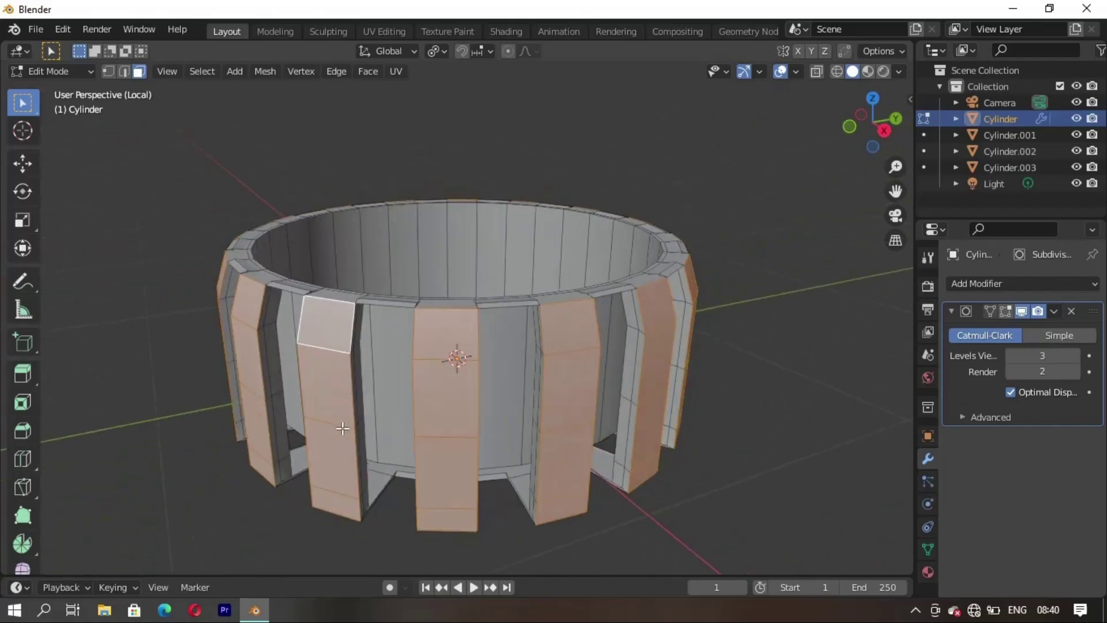
# - Poke the selected rib faces into triangle fans, then deselect everything
pyautogui.click(368, 71)
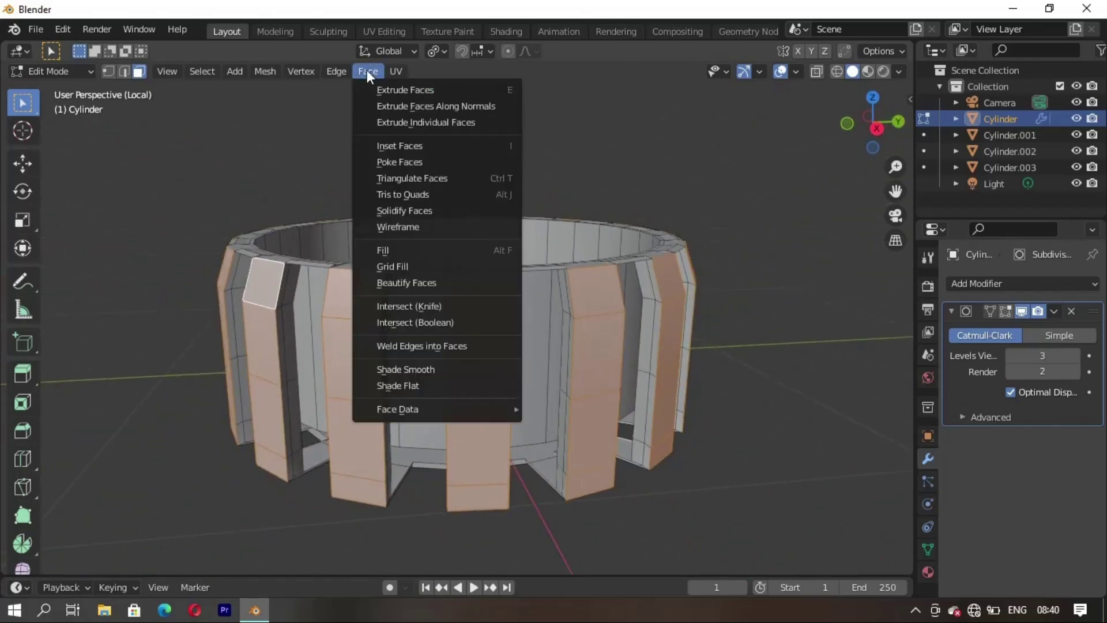
pyautogui.click(392, 164)
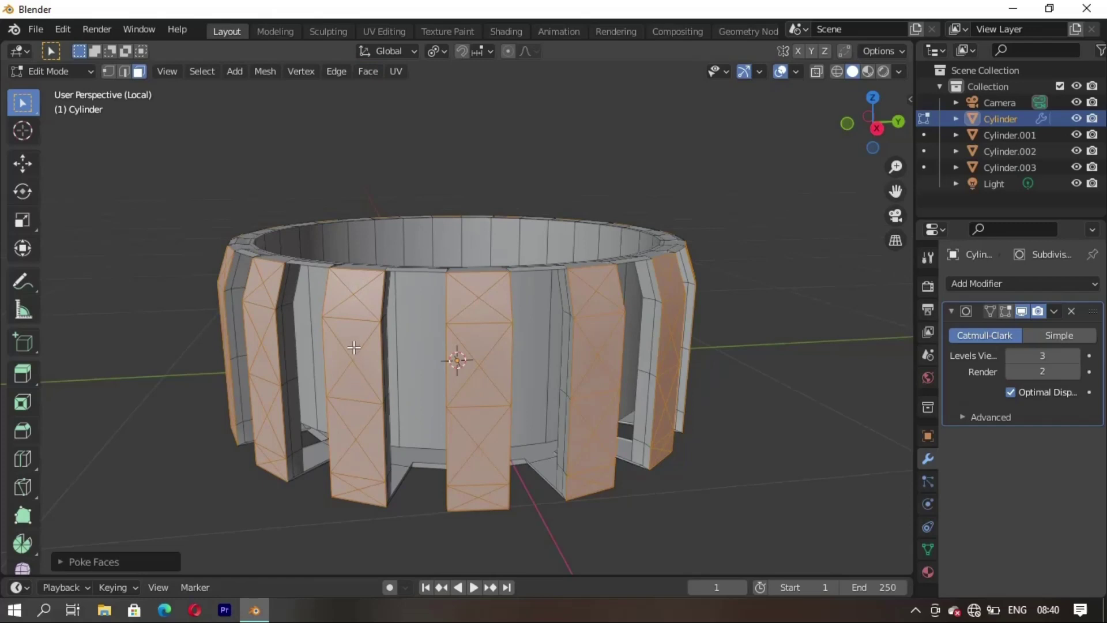
pyautogui.moveTo(447, 473); pyautogui.dragTo(511, 471, button='middle')
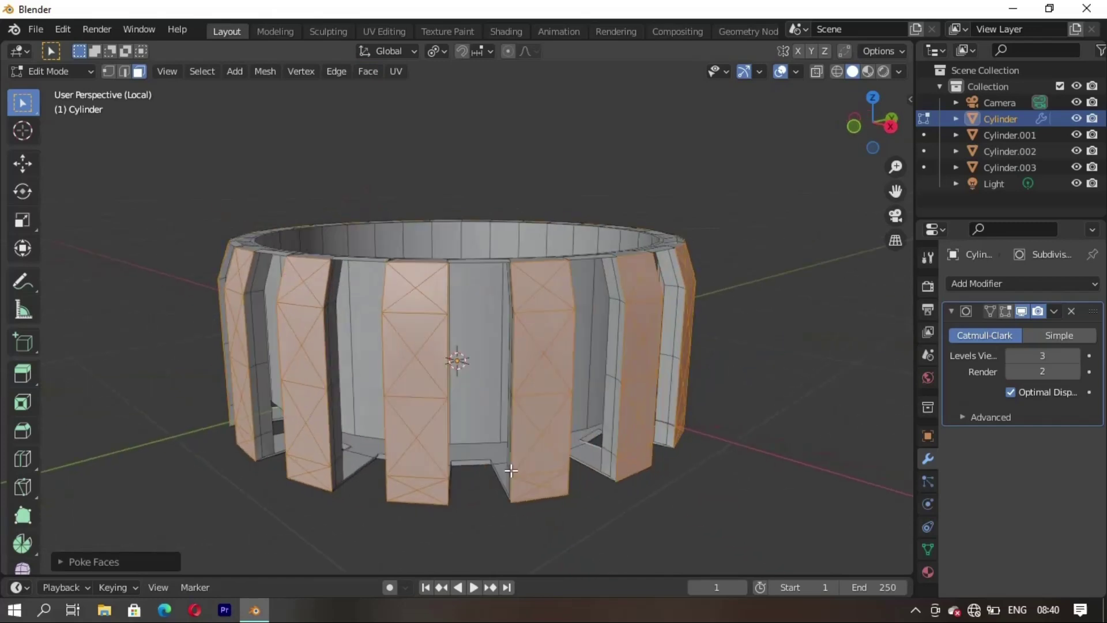
pyautogui.hotkey('alt', 'a')
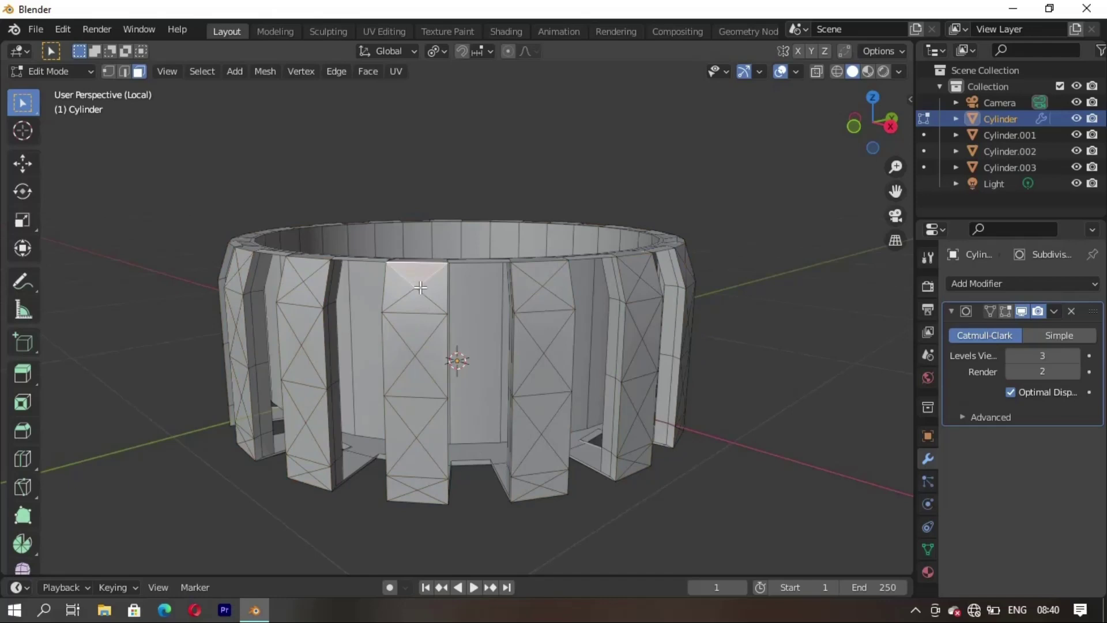
# - Select the top, middle and bottom triangles on the first two ribs
pyautogui.keyDown('shift'); pyautogui.click(420, 333); pyautogui.keyUp('shift')
pyautogui.keyDown('shift'); pyautogui.click(411, 427); pyautogui.keyUp('shift')
pyautogui.keyDown('shift'); pyautogui.click(417, 497); pyautogui.keyUp('shift')
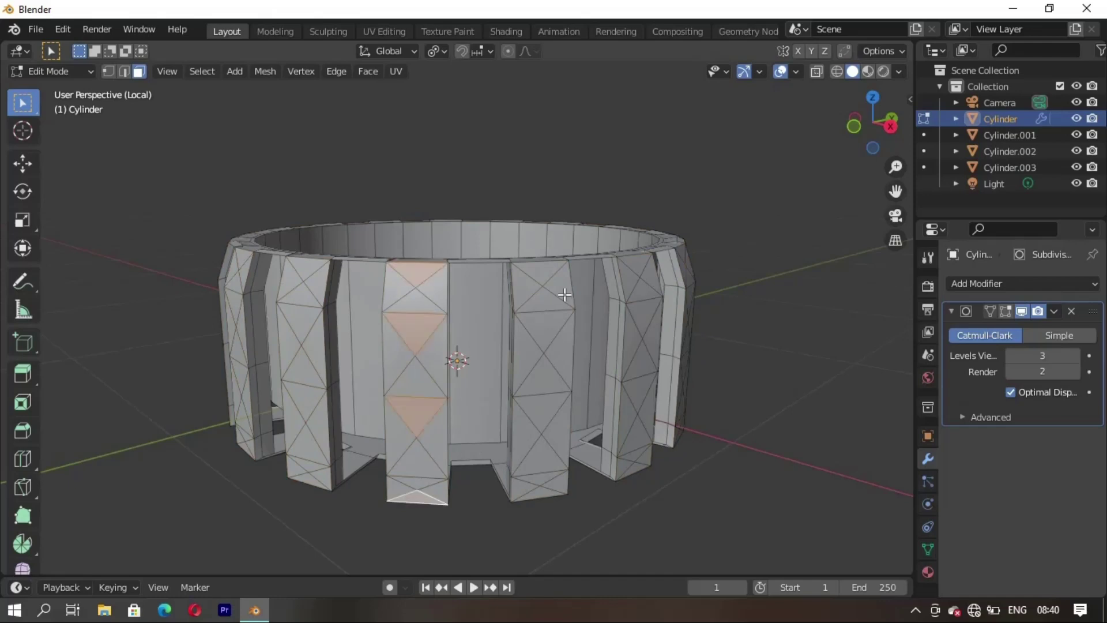
pyautogui.keyDown('shift'); pyautogui.click(544, 331); pyautogui.keyUp('shift')
pyautogui.keyDown('shift'); pyautogui.click(549, 386); pyautogui.keyUp('shift')
pyautogui.keyDown('shift'); pyautogui.click(549, 392); pyautogui.keyUp('shift')
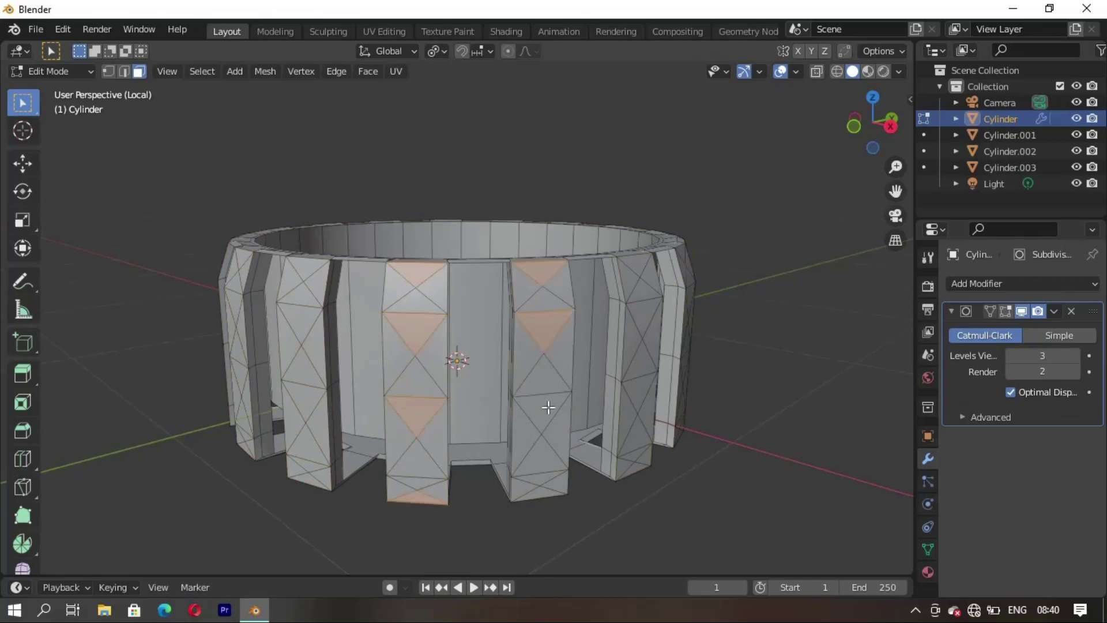
pyautogui.keyDown('shift'); pyautogui.click(540, 467); pyautogui.keyUp('shift')
pyautogui.moveTo(540, 467); pyautogui.dragTo(492, 450, button='middle')
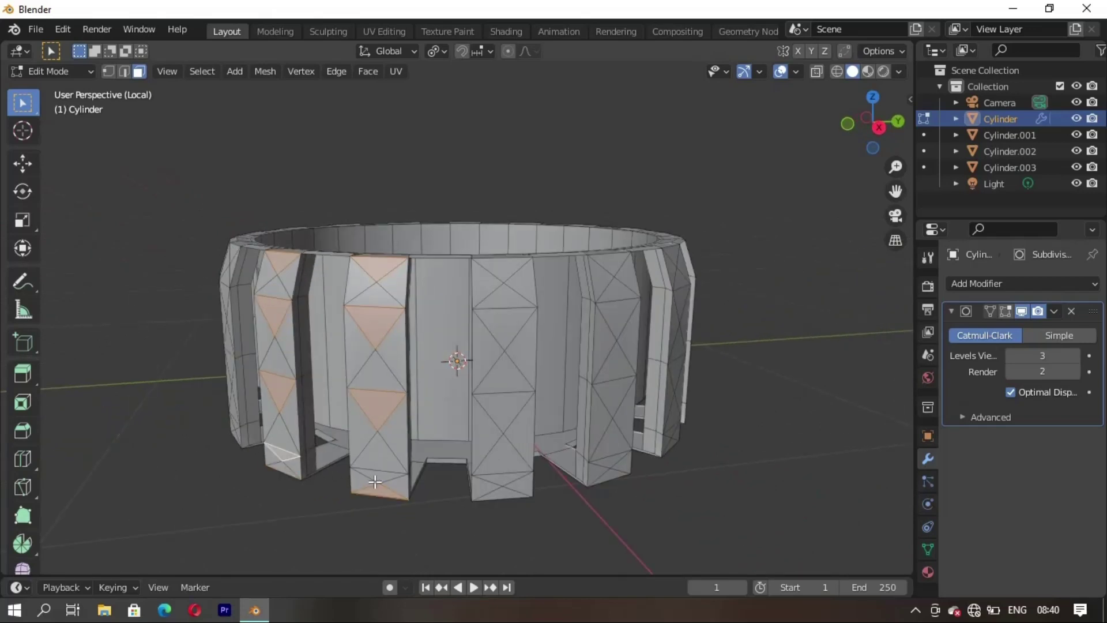
# - Add four triangles running down the middle rib
pyautogui.keyDown('shift'); pyautogui.click(504, 280); pyautogui.keyUp('shift')
pyautogui.keyDown('shift'); pyautogui.click(505, 328); pyautogui.keyUp('shift')
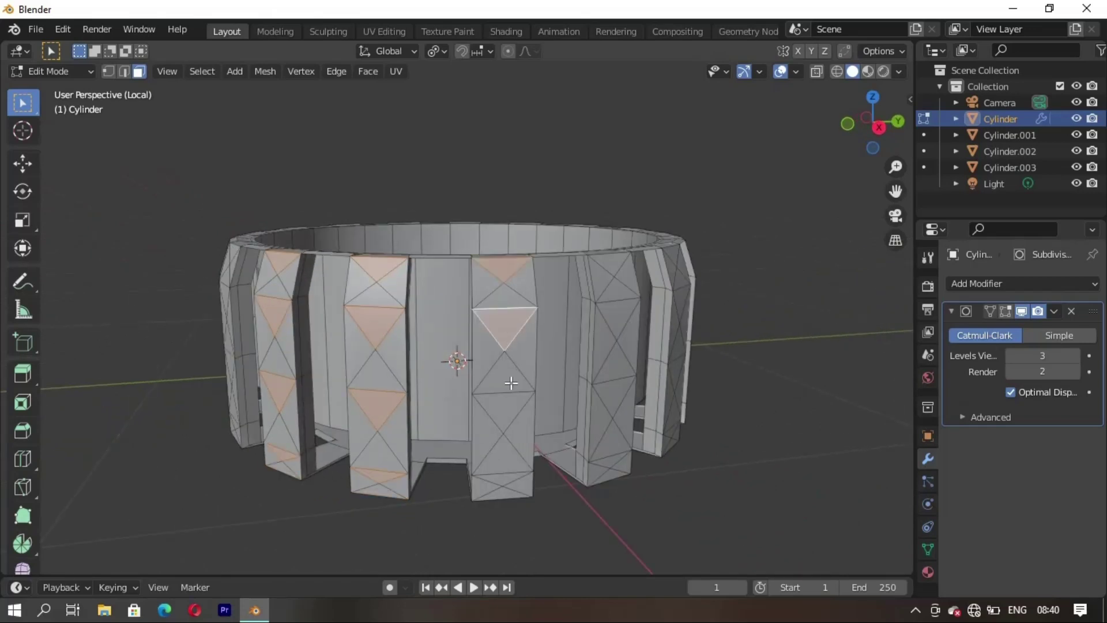
pyautogui.keyDown('shift'); pyautogui.click(509, 414); pyautogui.keyUp('shift')
pyautogui.keyDown('shift'); pyautogui.click(502, 478); pyautogui.keyUp('shift')
pyautogui.moveTo(501, 478); pyautogui.dragTo(391, 489, button='middle')
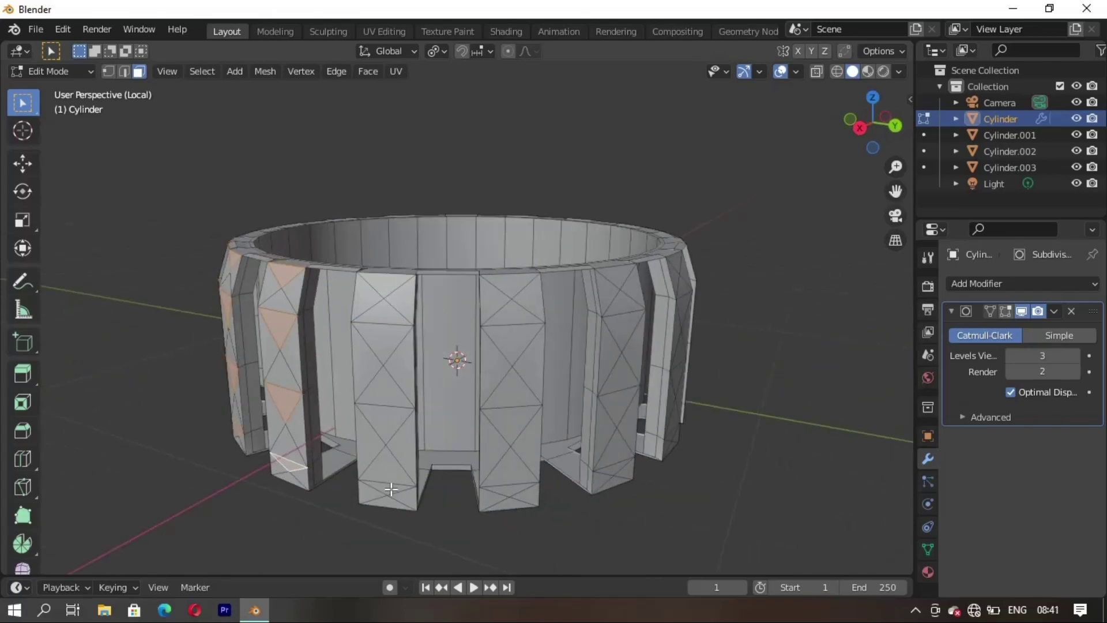
# - Add triangles on the front, neighbouring and middle ribs
pyautogui.keyDown('shift'); pyautogui.click(378, 423); pyautogui.keyUp('shift')
pyautogui.keyDown('shift'); pyautogui.click(382, 339); pyautogui.keyUp('shift')
pyautogui.keyDown('shift'); pyautogui.click(381, 284); pyautogui.keyUp('shift')
pyautogui.keyDown('shift'); pyautogui.click(511, 283); pyautogui.keyUp('shift')
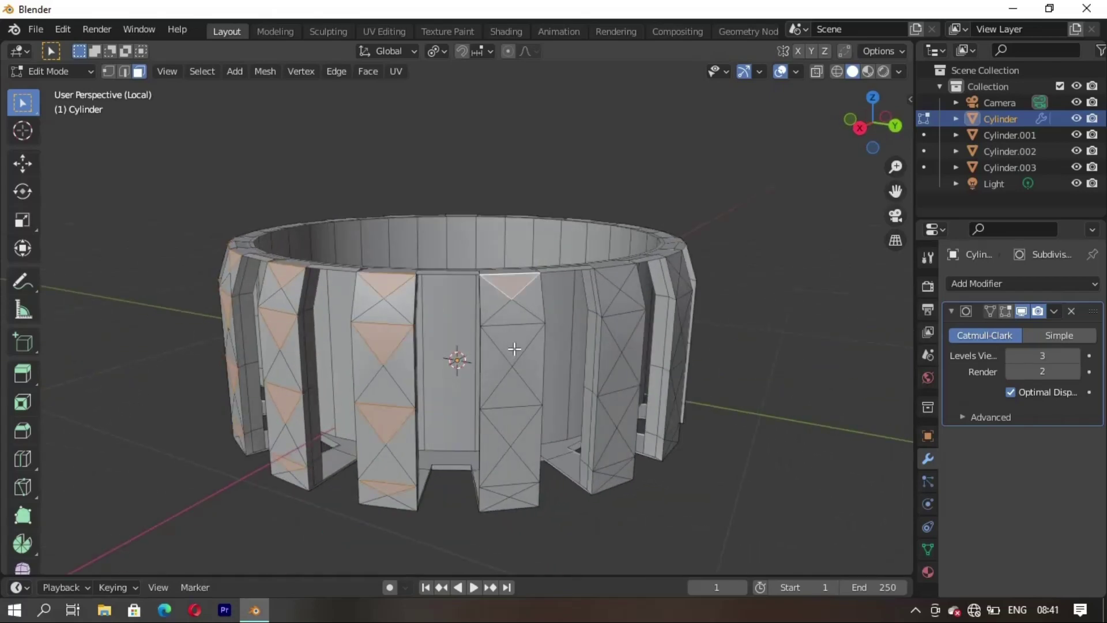
pyautogui.keyDown('shift'); pyautogui.click(512, 340); pyautogui.keyUp('shift')
pyautogui.keyDown('shift'); pyautogui.click(516, 416); pyautogui.keyUp('shift')
pyautogui.keyDown('shift'); pyautogui.click(512, 492); pyautogui.keyUp('shift')
pyautogui.moveTo(512, 491); pyautogui.dragTo(466, 470, button='middle')
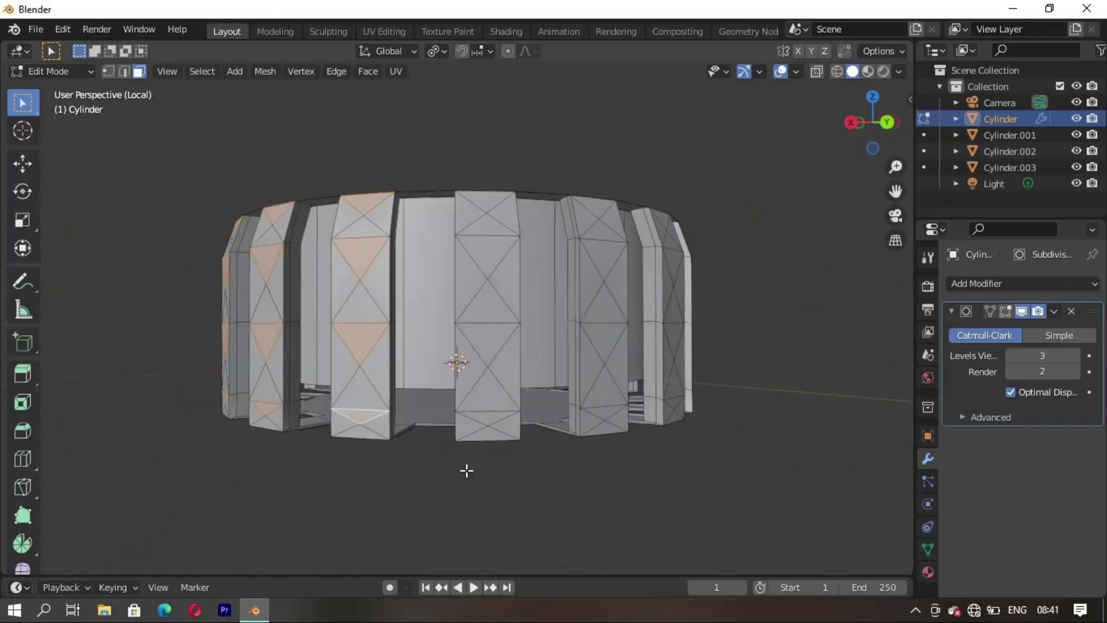
# - Add triangles up the middle rib and on the right-hand ribs
pyautogui.keyDown('shift'); pyautogui.click(490, 342); pyautogui.keyUp('shift')
pyautogui.keyDown('shift'); pyautogui.click(487, 253); pyautogui.keyUp('shift')
pyautogui.keyDown('shift'); pyautogui.click(491, 202); pyautogui.keyUp('shift')
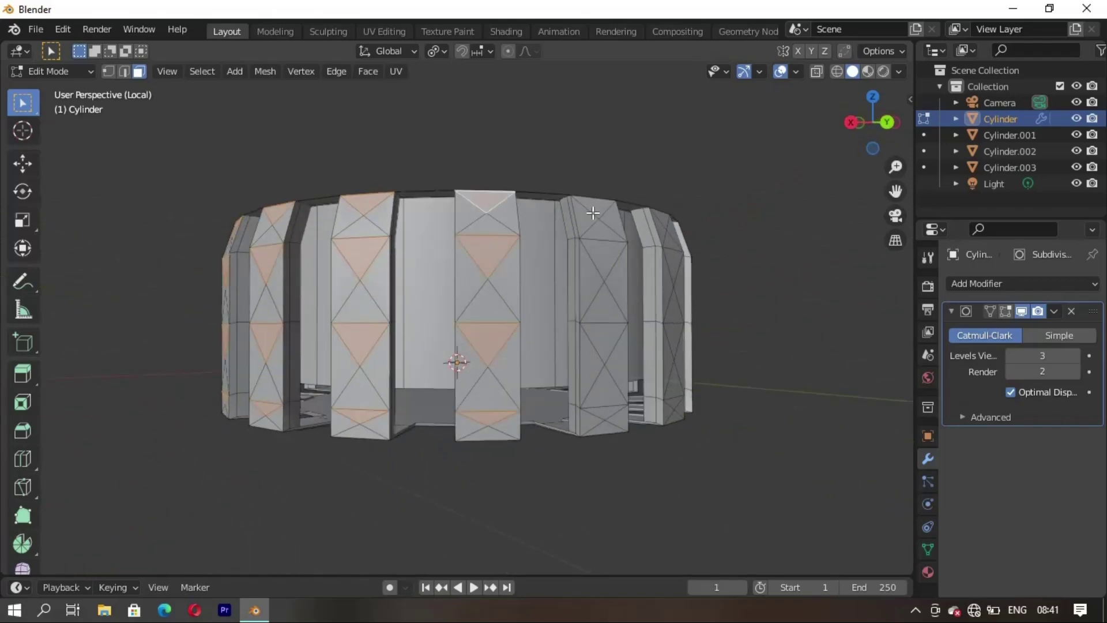
pyautogui.keyDown('shift'); pyautogui.click(604, 259); pyautogui.keyUp('shift')
pyautogui.keyDown('shift'); pyautogui.click(605, 332); pyautogui.keyUp('shift')
pyautogui.moveTo(600, 408); pyautogui.dragTo(510, 254, button='middle')
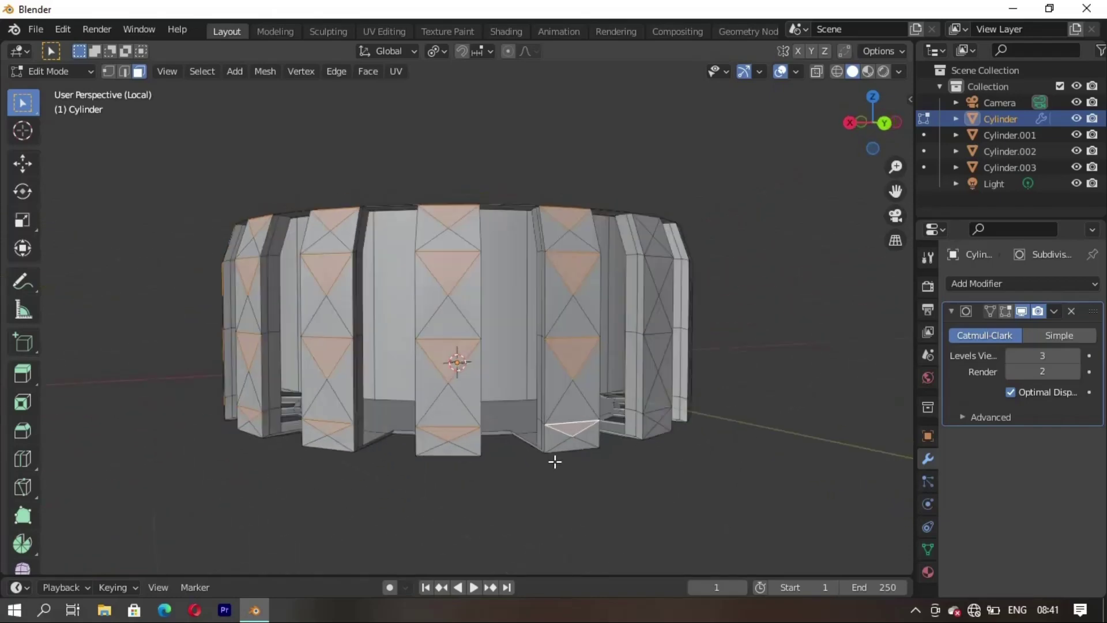
pyautogui.keyDown('shift'); pyautogui.click(526, 297); pyautogui.keyUp('shift')
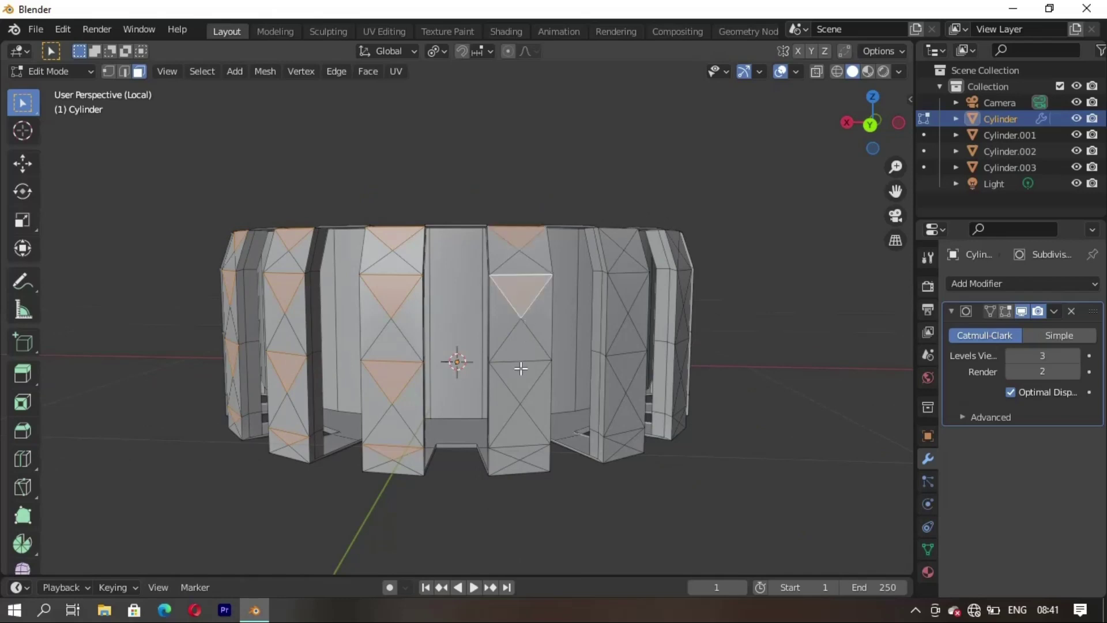
pyautogui.keyDown('shift'); pyautogui.click(521, 375); pyautogui.keyUp('shift')
pyautogui.keyDown('shift'); pyautogui.click(517, 451); pyautogui.keyUp('shift')
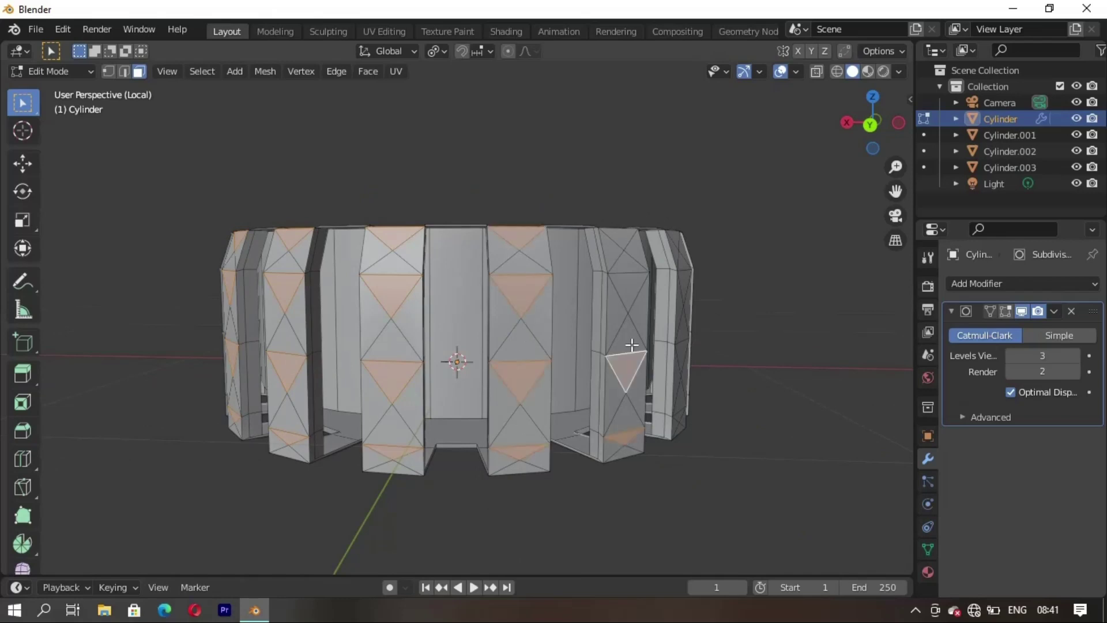
pyautogui.keyDown('shift'); pyautogui.click(628, 291); pyautogui.keyUp('shift')
# - Add triangles up the front and centre ribs and on the right-front rib
pyautogui.moveTo(624, 244); pyautogui.dragTo(518, 429, button='middle')
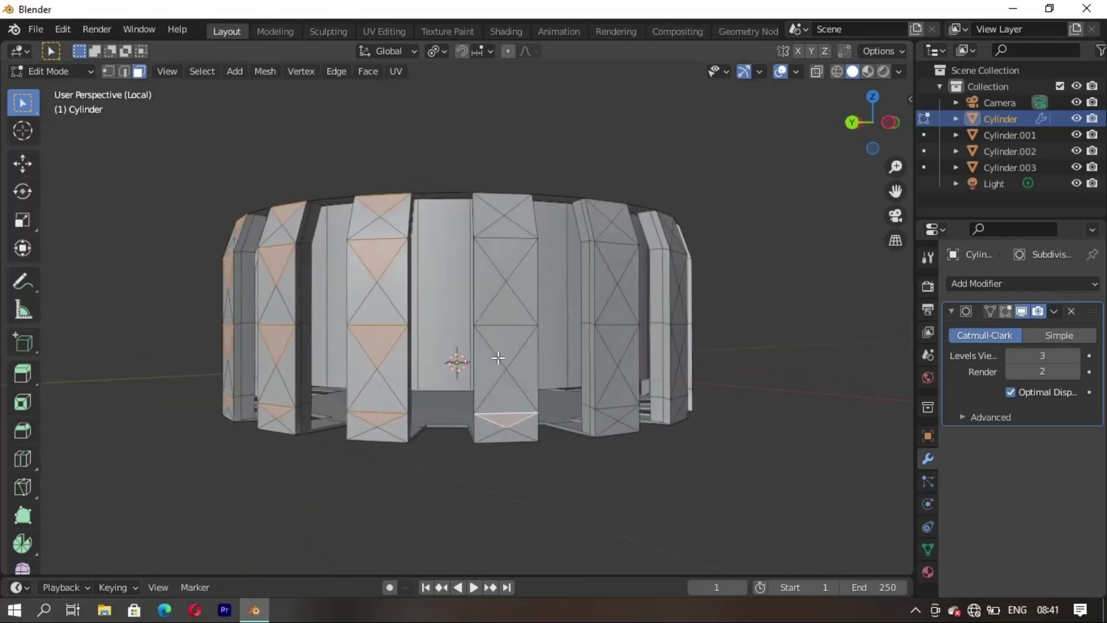
pyautogui.keyDown('shift'); pyautogui.click(503, 344); pyautogui.keyUp('shift')
pyautogui.keyDown('shift'); pyautogui.click(505, 257); pyautogui.keyUp('shift')
pyautogui.keyDown('shift'); pyautogui.click(503, 204); pyautogui.keyUp('shift')
pyautogui.moveTo(502, 205); pyautogui.dragTo(424, 373, button='middle')
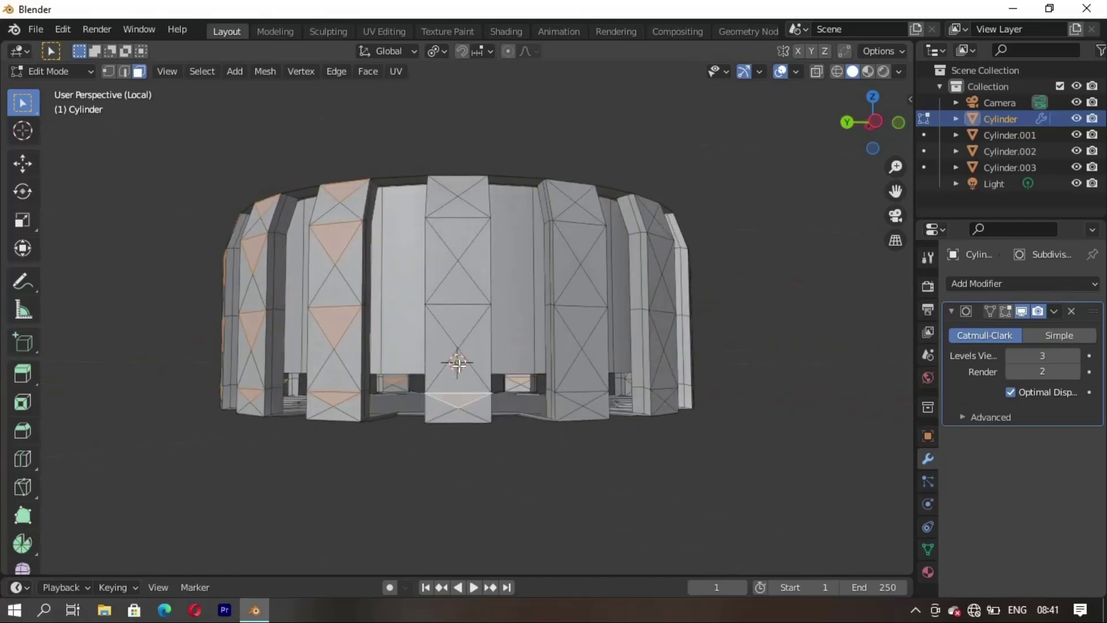
pyautogui.keyDown('shift'); pyautogui.click(468, 317); pyautogui.keyUp('shift')
pyautogui.keyDown('shift'); pyautogui.click(461, 245); pyautogui.keyUp('shift')
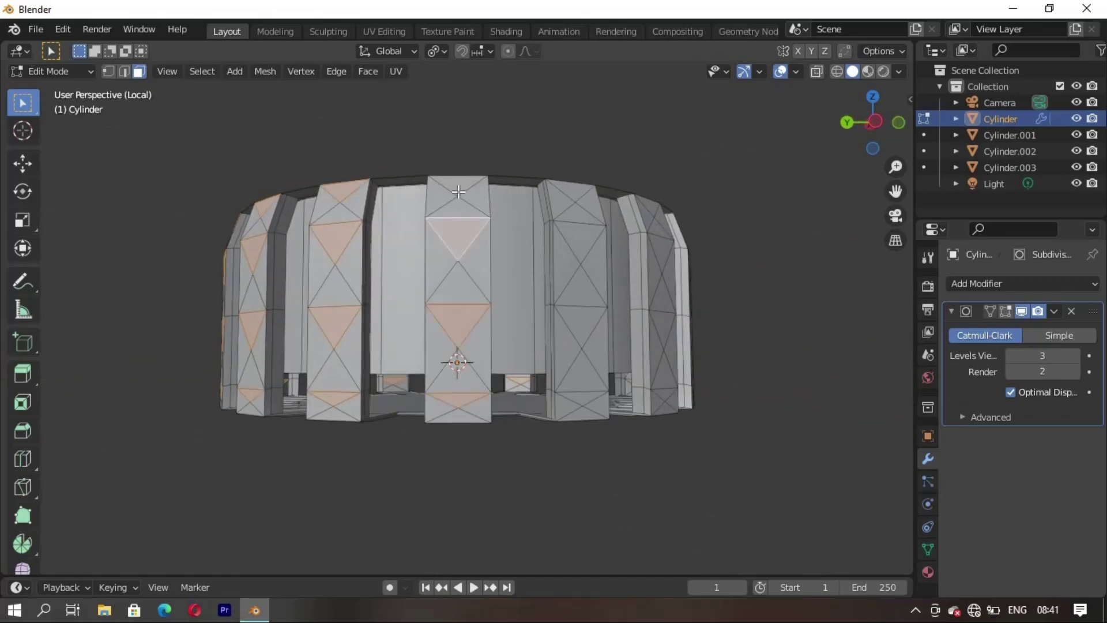
pyautogui.keyDown('shift'); pyautogui.click(458, 190); pyautogui.keyUp('shift')
pyautogui.keyDown('shift'); pyautogui.click(571, 235); pyautogui.keyUp('shift')
pyautogui.keyDown('shift'); pyautogui.click(584, 321); pyautogui.keyUp('shift')
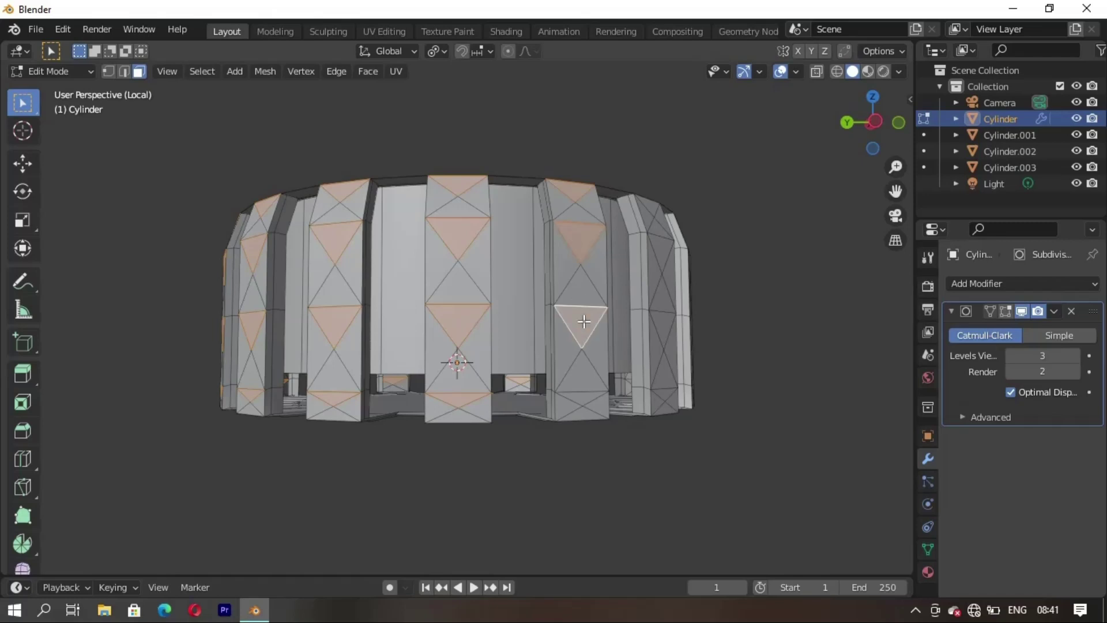
# - Add four triangles on the next centre rib and three down the right-front rib
pyautogui.moveTo(584, 410)
pyautogui.mouseDown(button='middle')
pyautogui.moveTo(487, 452)
pyautogui.moveTo(470, 415)
pyautogui.mouseUp(button='middle')
pyautogui.keyDown('shift'); pyautogui.click(473, 447); pyautogui.keyUp('shift')
pyautogui.keyDown('shift'); pyautogui.click(470, 349); pyautogui.keyUp('shift')
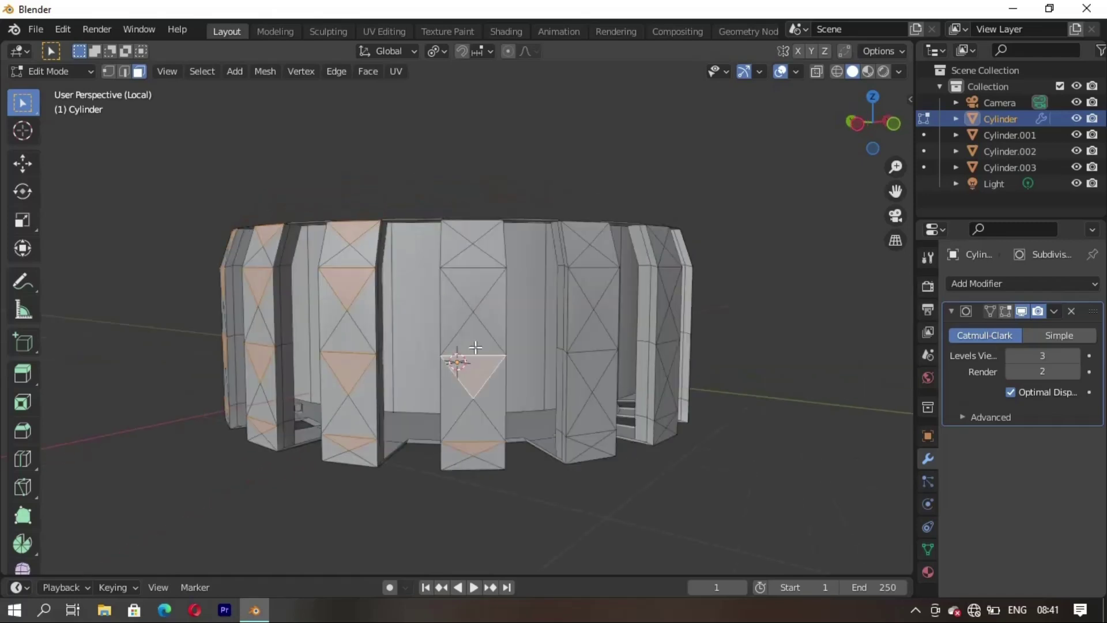
pyautogui.keyDown('shift'); pyautogui.click(477, 261); pyautogui.keyUp('shift')
pyautogui.keyDown('shift'); pyautogui.click(474, 226); pyautogui.keyUp('shift')
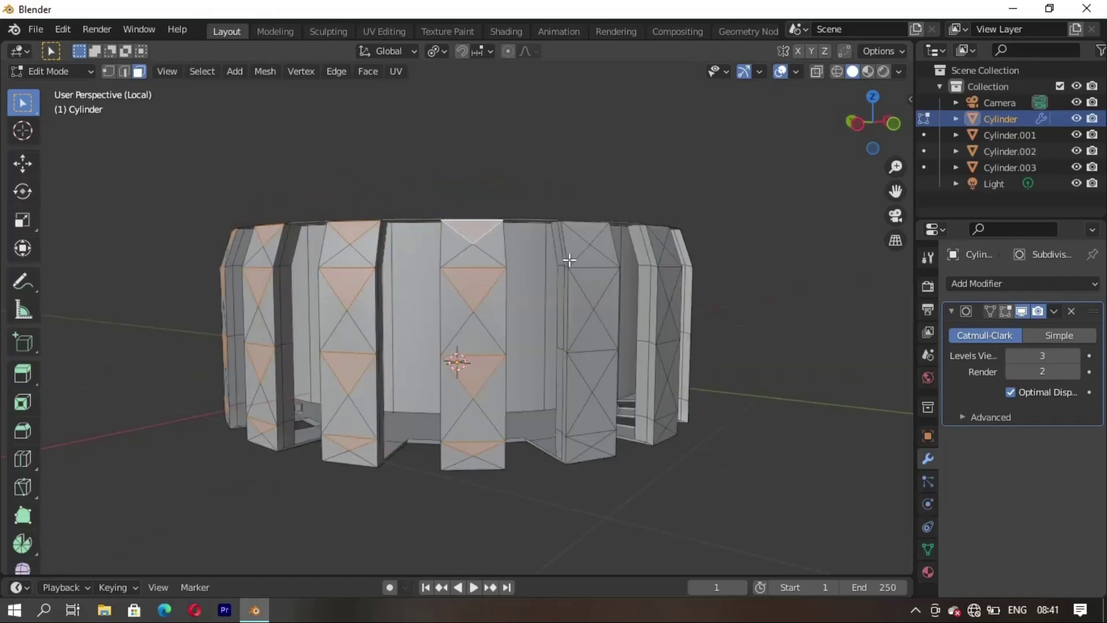
pyautogui.keyDown('shift'); pyautogui.click(594, 292); pyautogui.keyUp('shift')
pyautogui.keyDown('shift'); pyautogui.click(591, 367); pyautogui.keyUp('shift')
pyautogui.keyDown('shift'); pyautogui.click(590, 444); pyautogui.keyUp('shift')
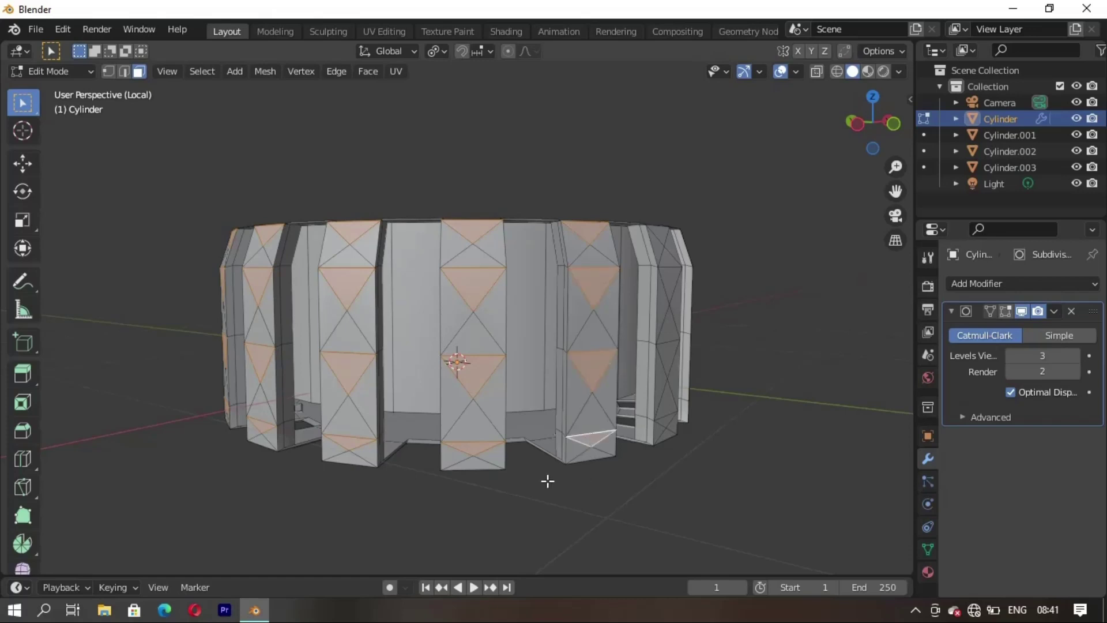
# - Finish the ring with triangles on the last centre and right-front ribs
pyautogui.moveTo(547, 482); pyautogui.dragTo(492, 429, button='middle')
pyautogui.keyDown('shift'); pyautogui.click(496, 345); pyautogui.keyUp('shift')
pyautogui.keyDown('shift'); pyautogui.click(494, 268); pyautogui.keyUp('shift')
pyautogui.keyDown('shift'); pyautogui.click(494, 213); pyautogui.keyUp('shift')
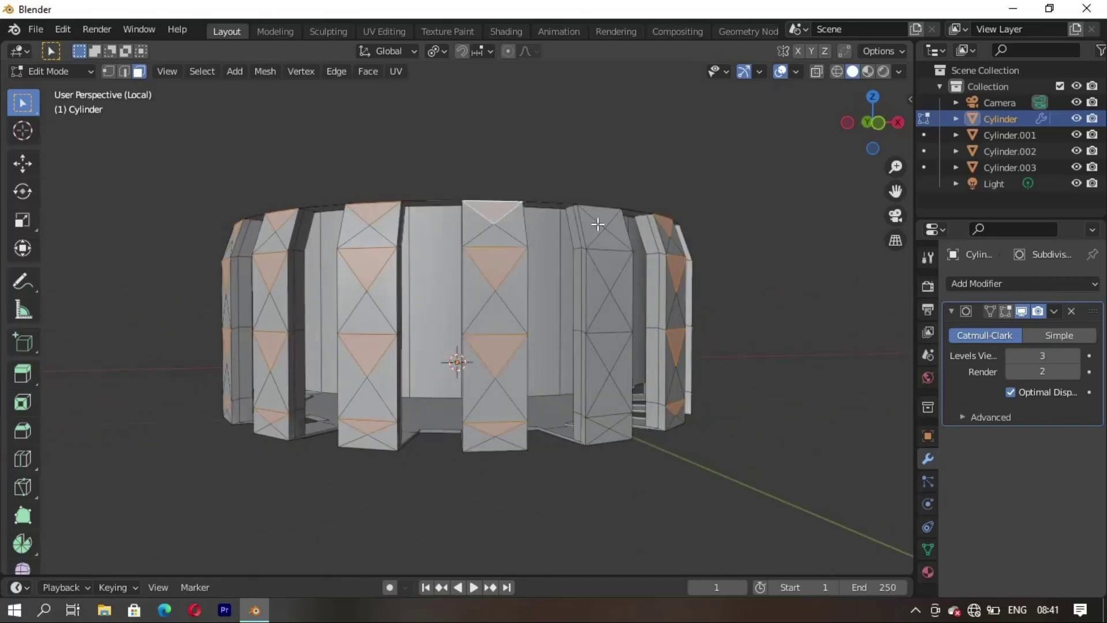
pyautogui.keyDown('shift'); pyautogui.click(610, 268); pyautogui.keyUp('shift')
pyautogui.keyDown('shift'); pyautogui.click(611, 369); pyautogui.keyUp('shift')
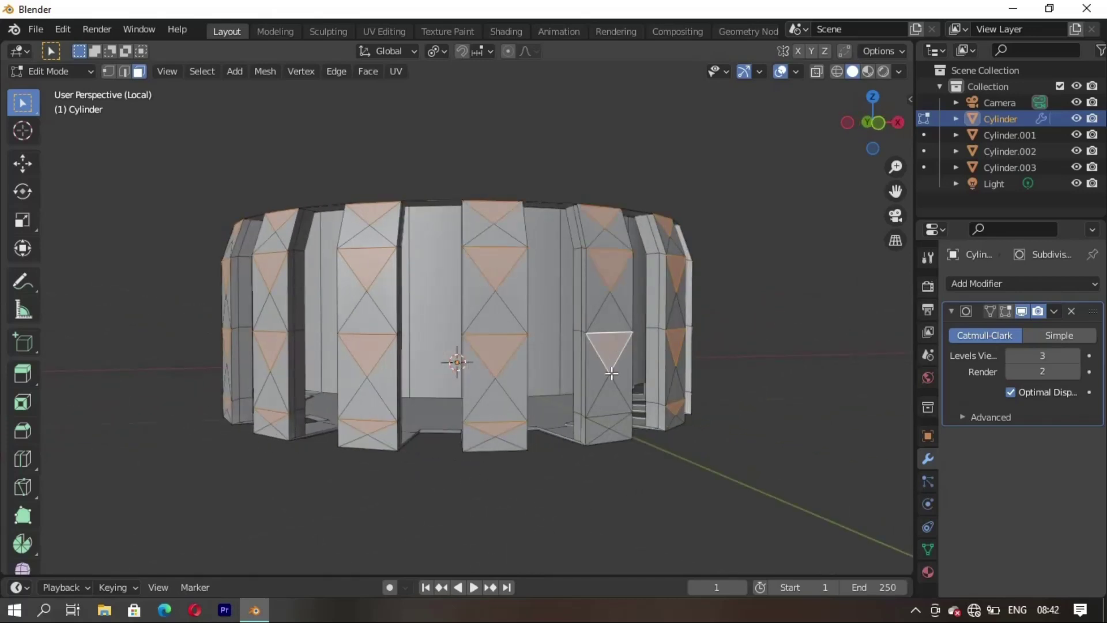
pyautogui.moveTo(614, 435)
pyautogui.mouseDown(button='middle')
pyautogui.moveTo(504, 477)
pyautogui.moveTo(471, 351)
pyautogui.mouseUp(button='middle')
# - Extrude the selected rib triangles along their normals and preview the smoothed jar in Object Mode
pyautogui.click(377, 74)
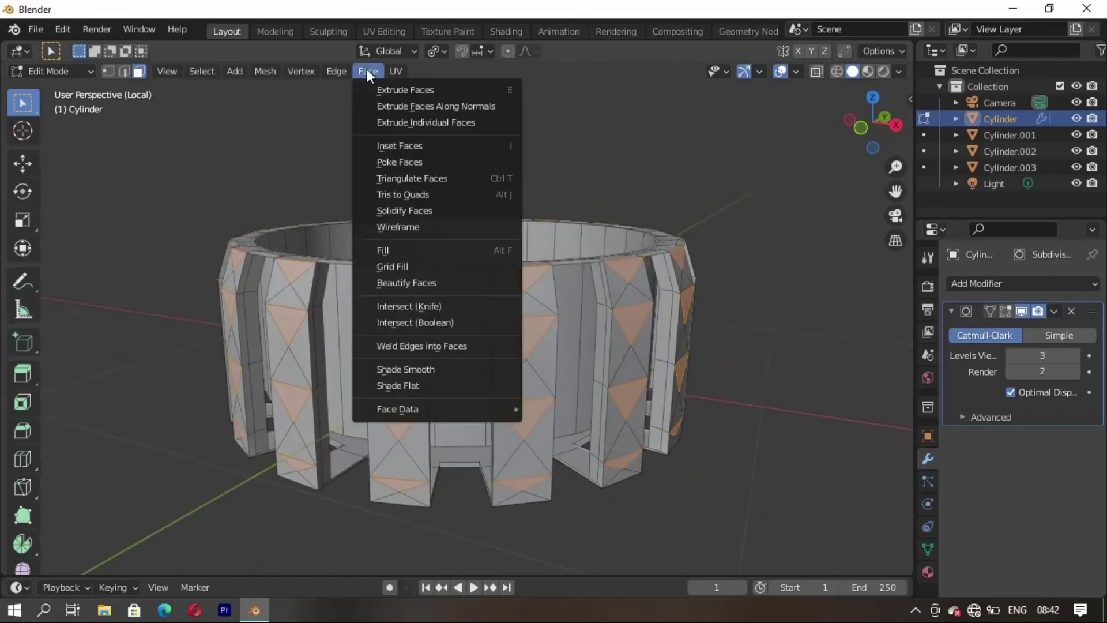
pyautogui.moveTo(697, 248)
pyautogui.mouseDown(button='middle')
pyautogui.moveTo(510, 465)
pyautogui.moveTo(553, 487)
pyautogui.mouseUp(button='middle')
pyautogui.press('e')
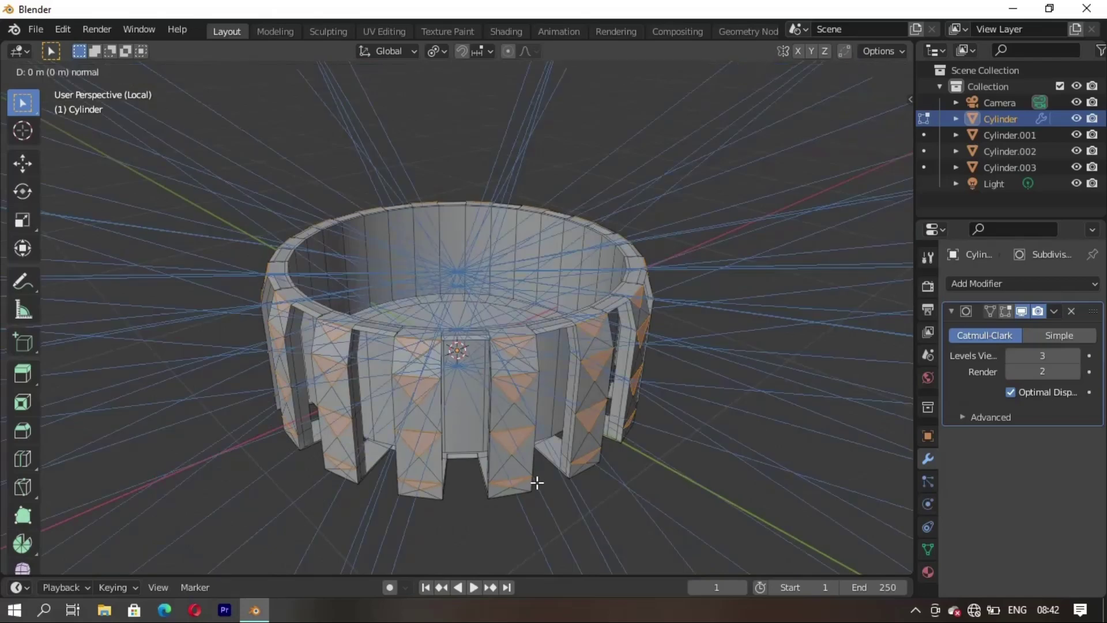
pyautogui.click(534, 480)
pyautogui.press('Tab')
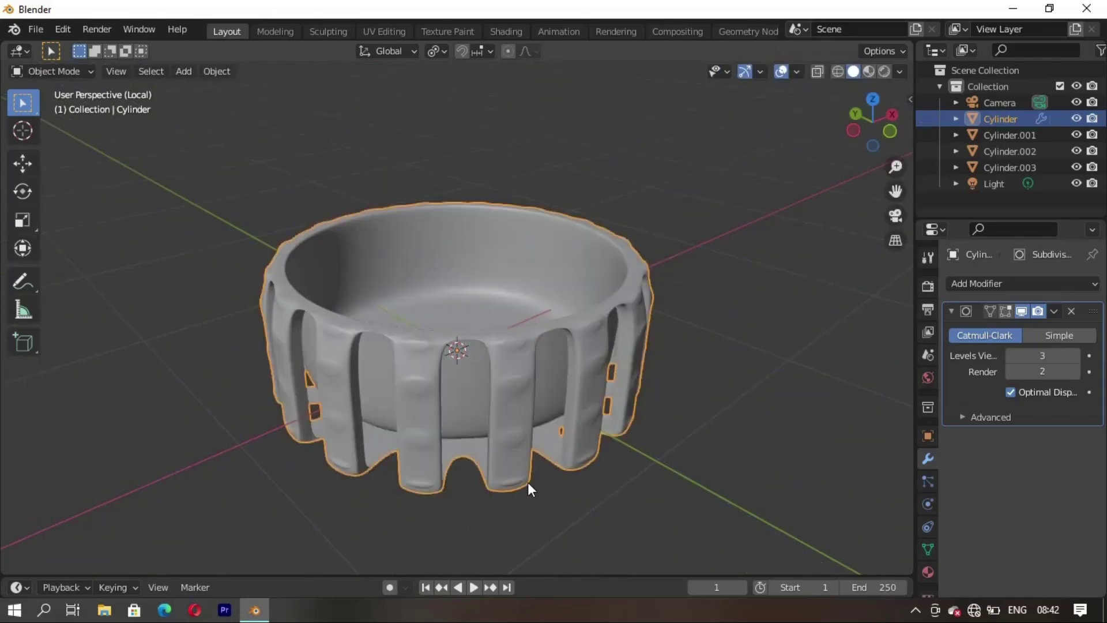
# - Extrude the triangles a second time to deepen the dimples, then check them in Object Mode
pyautogui.moveTo(513, 489); pyautogui.dragTo(345, 482, button='middle')
pyautogui.click(482, 482)
pyautogui.moveTo(482, 482)
pyautogui.mouseDown(button='middle')
pyautogui.moveTo(289, 476)
pyautogui.moveTo(447, 347)
pyautogui.moveTo(514, 469)
pyautogui.moveTo(334, 471)
pyautogui.mouseUp(button='middle')
pyautogui.press('Tab')
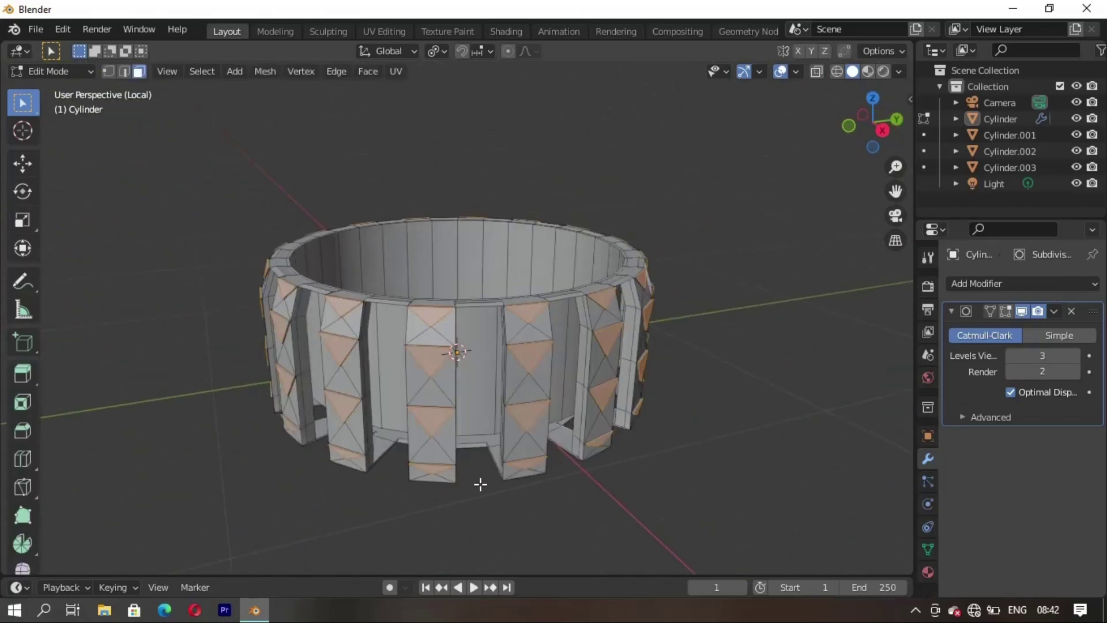
pyautogui.press('e')
pyautogui.click(517, 506)
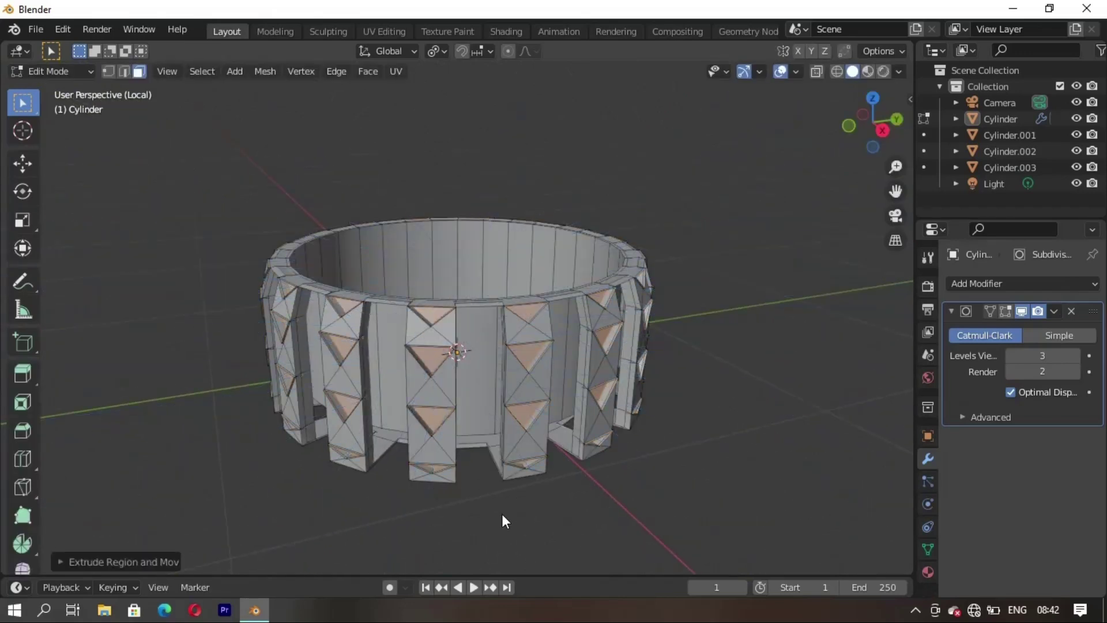
pyautogui.moveTo(502, 513); pyautogui.dragTo(499, 458, button='middle')
pyautogui.press('Tab')
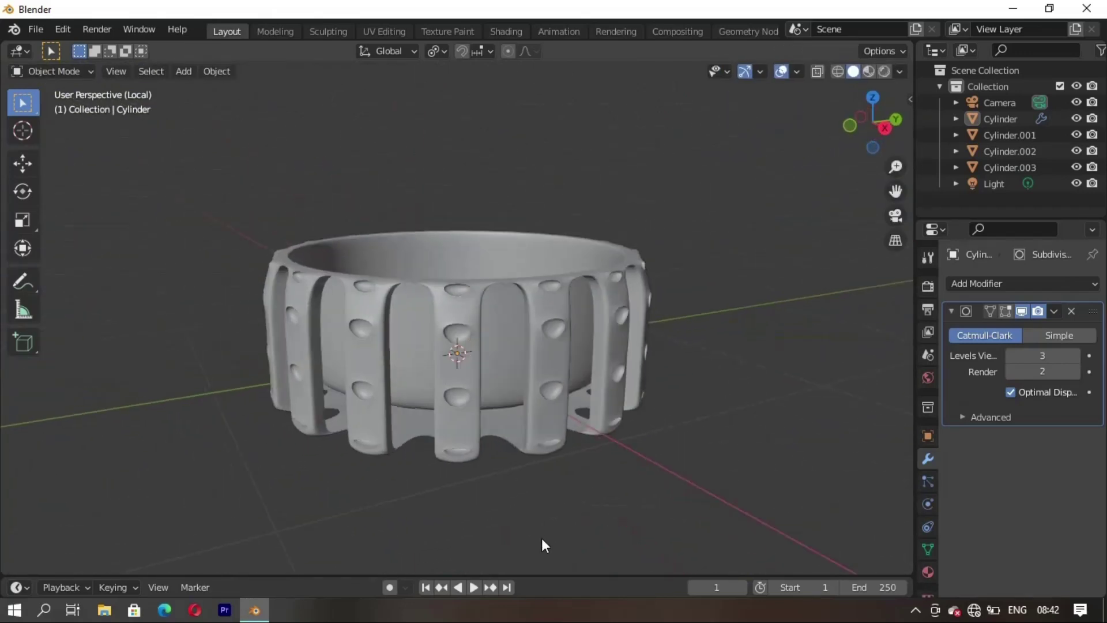
# - Leave Local View to show the jar with its domed lid and select the jar body
pyautogui.press('KP_Divide')
pyautogui.moveTo(547, 524)
pyautogui.mouseDown(button='middle')
pyautogui.moveTo(399, 517)
pyautogui.moveTo(396, 492)
pyautogui.moveTo(392, 507)
pyautogui.moveTo(497, 461)
pyautogui.moveTo(475, 459)
pyautogui.moveTo(496, 462)
pyautogui.moveTo(500, 438)
pyautogui.moveTo(535, 437)
pyautogui.moveTo(466, 281)
pyautogui.moveTo(383, 383)
pyautogui.moveTo(279, 408)
pyautogui.moveTo(663, 363)
pyautogui.mouseUp(button='middle')
pyautogui.scroll(2, 466, 281)
pyautogui.click(466, 281)
pyautogui.scroll(-2, 396, 412)
pyautogui.scroll(-2, 279, 408)
pyautogui.scroll(2, 300, 413)
# - Inset the triangle faces on the jar's ribs and extrude them
pyautogui.click(663, 363)
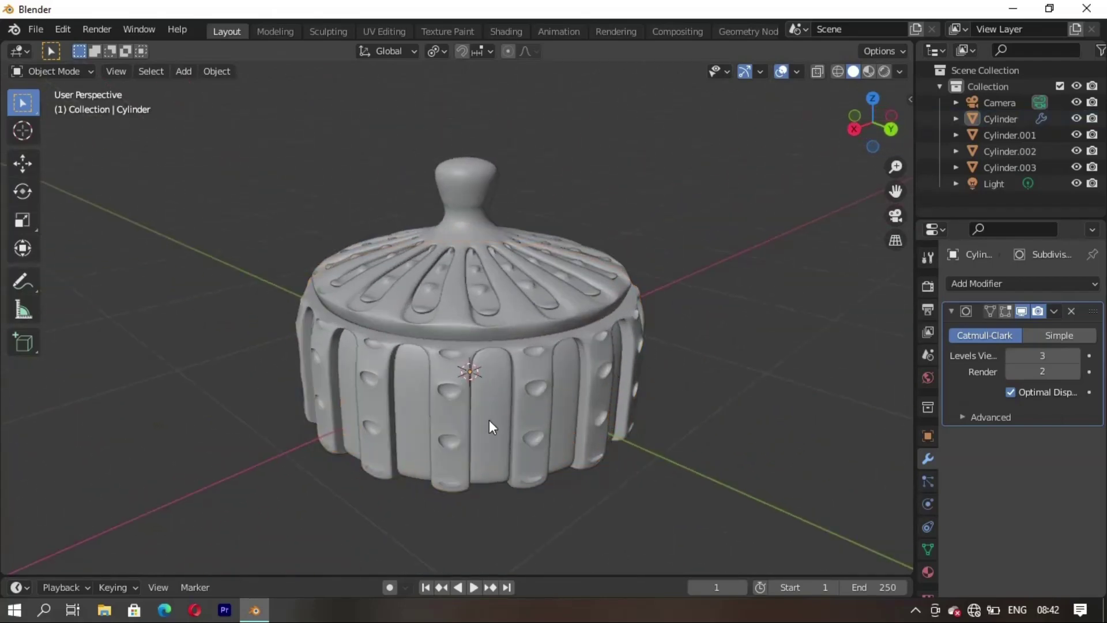
pyautogui.moveTo(489, 426); pyautogui.dragTo(410, 388, button='middle')
pyautogui.click(417, 380)
pyautogui.press('Tab')
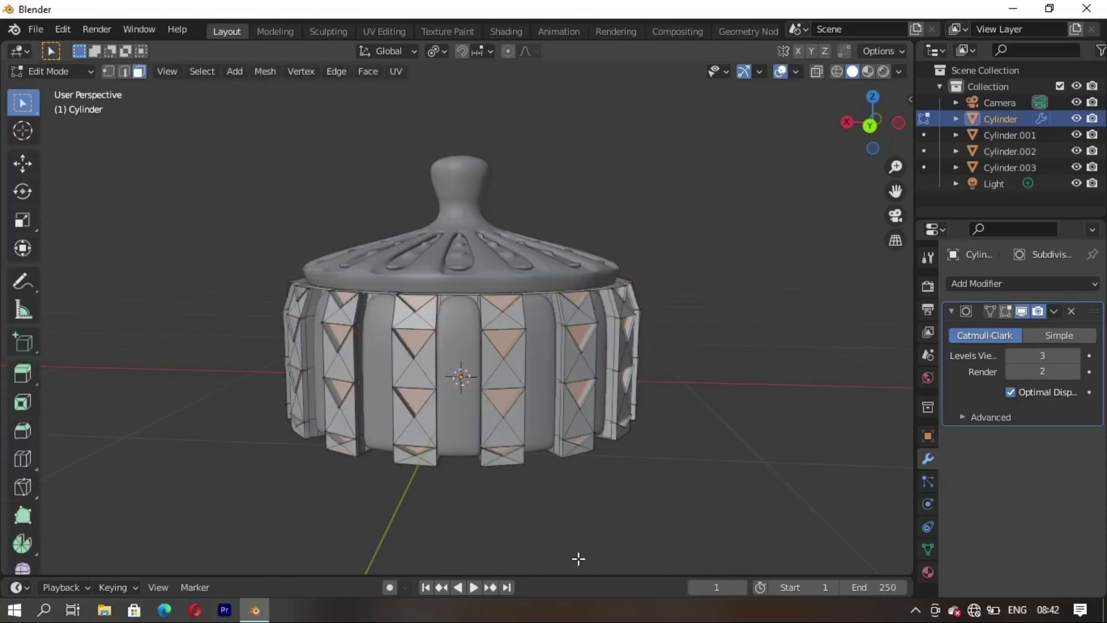
pyautogui.press('i')
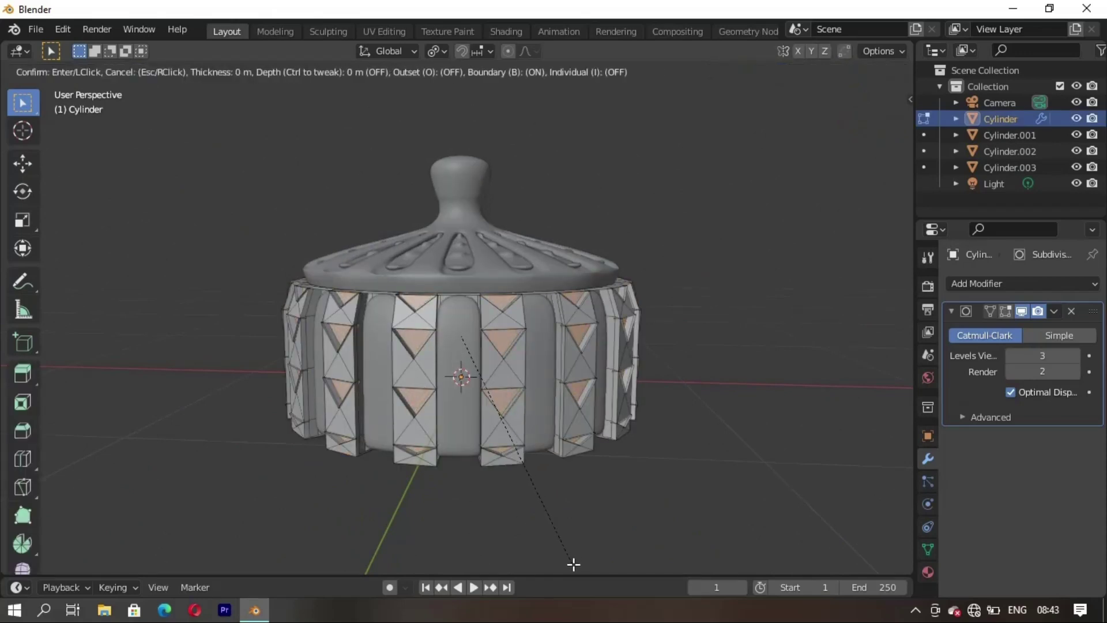
pyautogui.click(572, 561)
pyautogui.press('e')
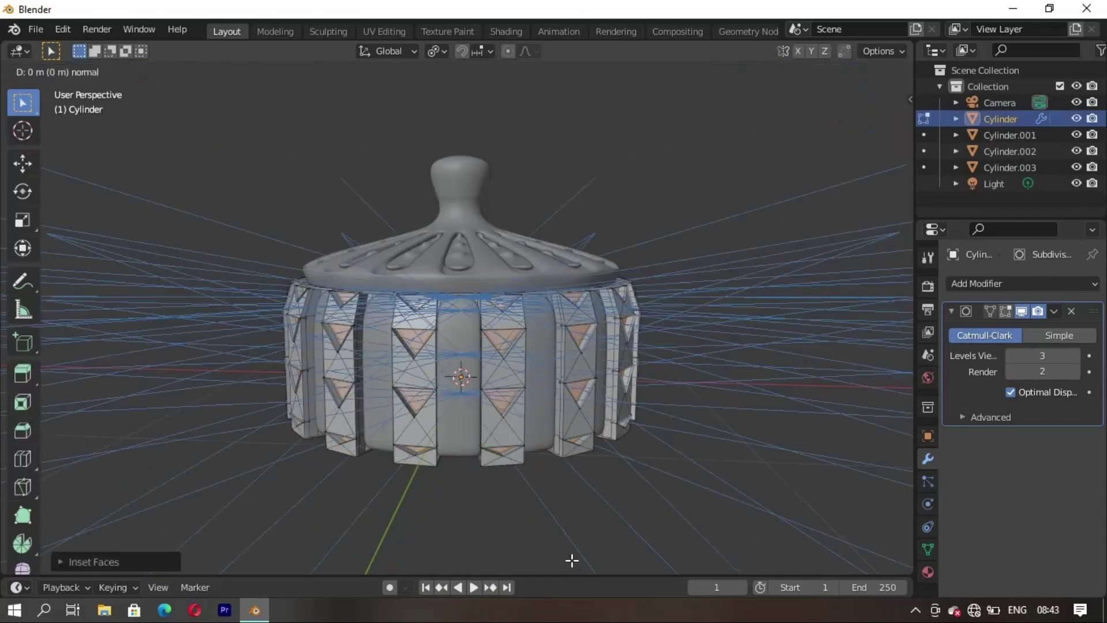
pyautogui.click(572, 570)
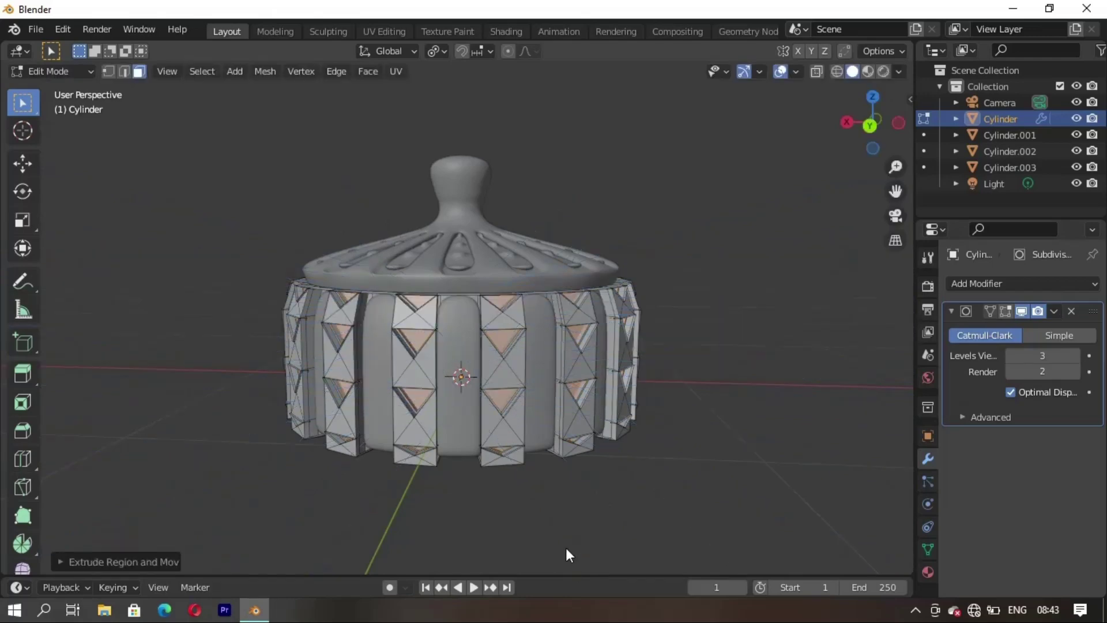
# - Preview the smoothed jar in Object Mode from a level front view
pyautogui.press('Tab')
pyautogui.moveTo(530, 524)
pyautogui.mouseDown(button='middle')
pyautogui.moveTo(386, 486)
pyautogui.moveTo(514, 488)
pyautogui.mouseUp(button='middle')
pyautogui.scroll(5, 535, 445)
pyautogui.scroll(3, 510, 446)
pyautogui.moveTo(510, 446)
pyautogui.mouseDown(button='middle')
pyautogui.moveTo(517, 416)
pyautogui.moveTo(465, 452)
pyautogui.moveTo(536, 452)
pyautogui.moveTo(432, 477)
pyautogui.moveTo(511, 435)
pyautogui.moveTo(486, 425)
pyautogui.moveTo(486, 442)
pyautogui.mouseUp(button='middle')
pyautogui.scroll(-7, 517, 416)
# - Back in Edit Mode, poke the selected rib faces into triangle fans
pyautogui.press('Tab')
pyautogui.scroll(-2, 426, 459)
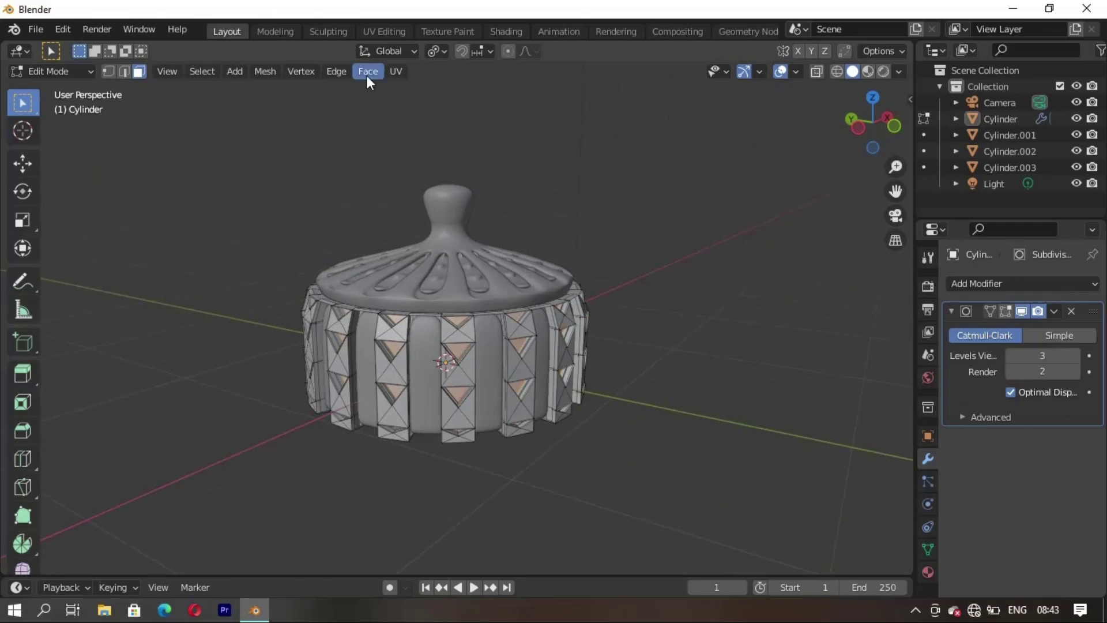
pyautogui.click(367, 74)
pyautogui.click(401, 168)
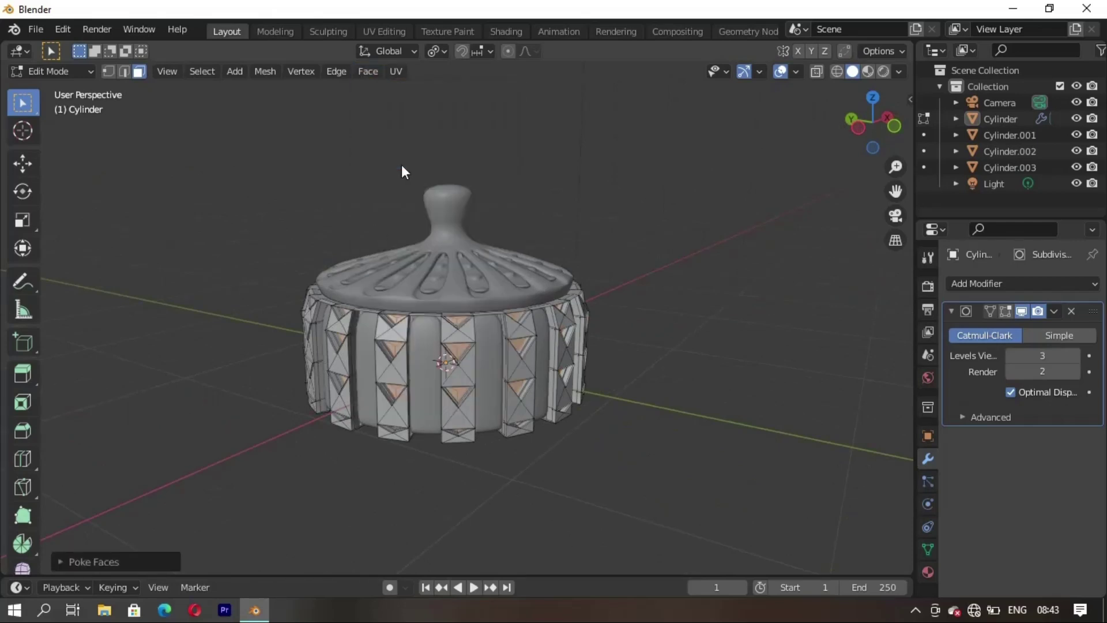
pyautogui.moveTo(462, 382); pyautogui.dragTo(464, 359, button='middle')
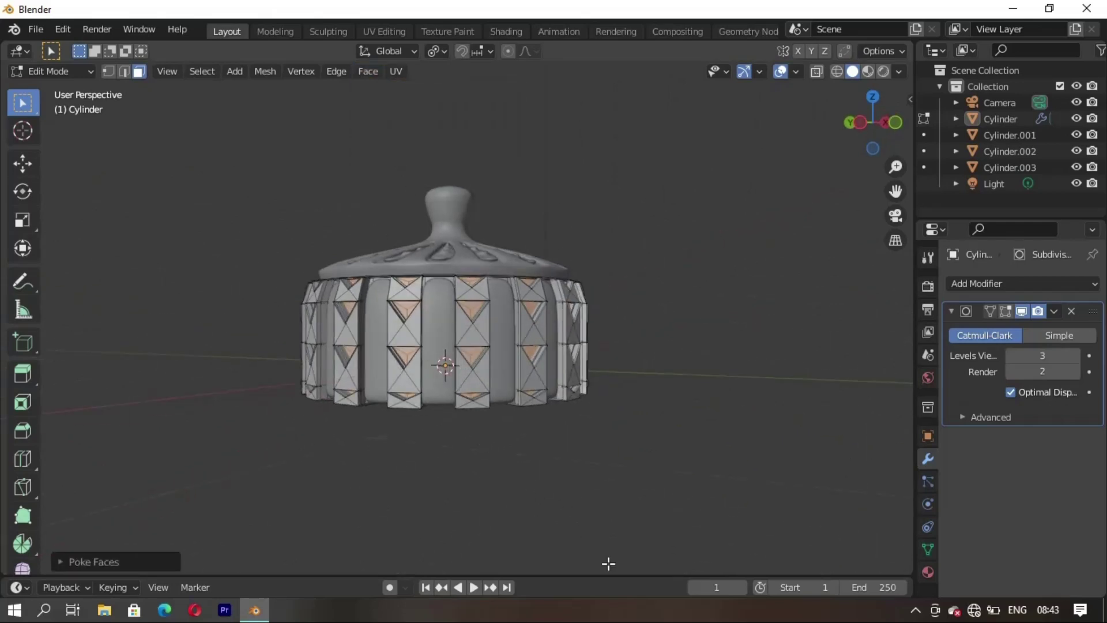
# - Inset the poked faces again and extrude them inward
pyautogui.press('i')
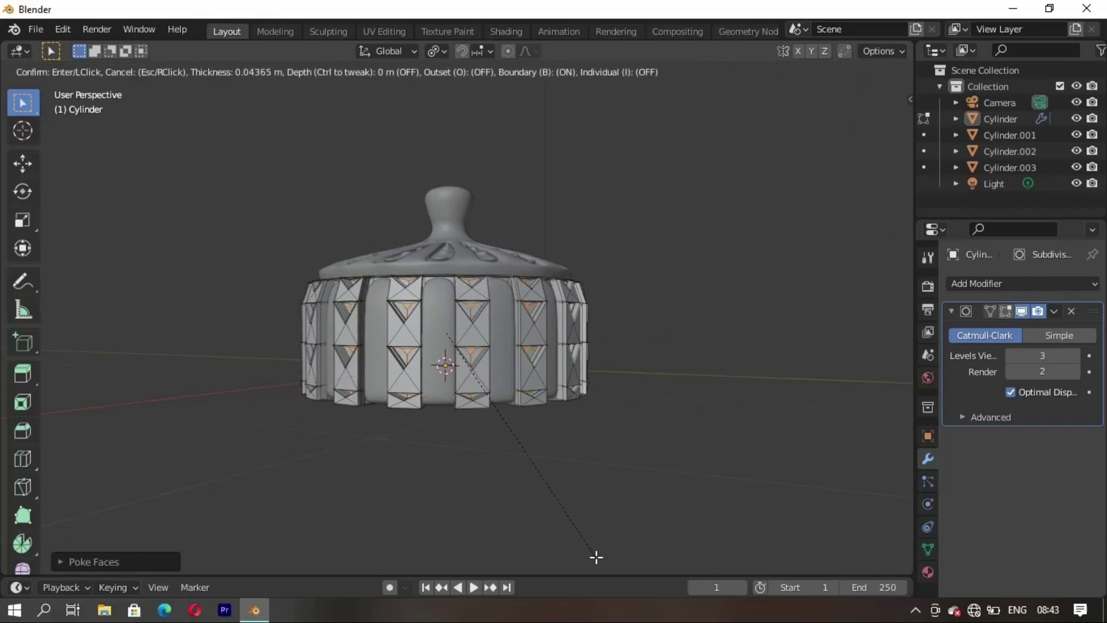
pyautogui.click(596, 556)
pyautogui.press('e')
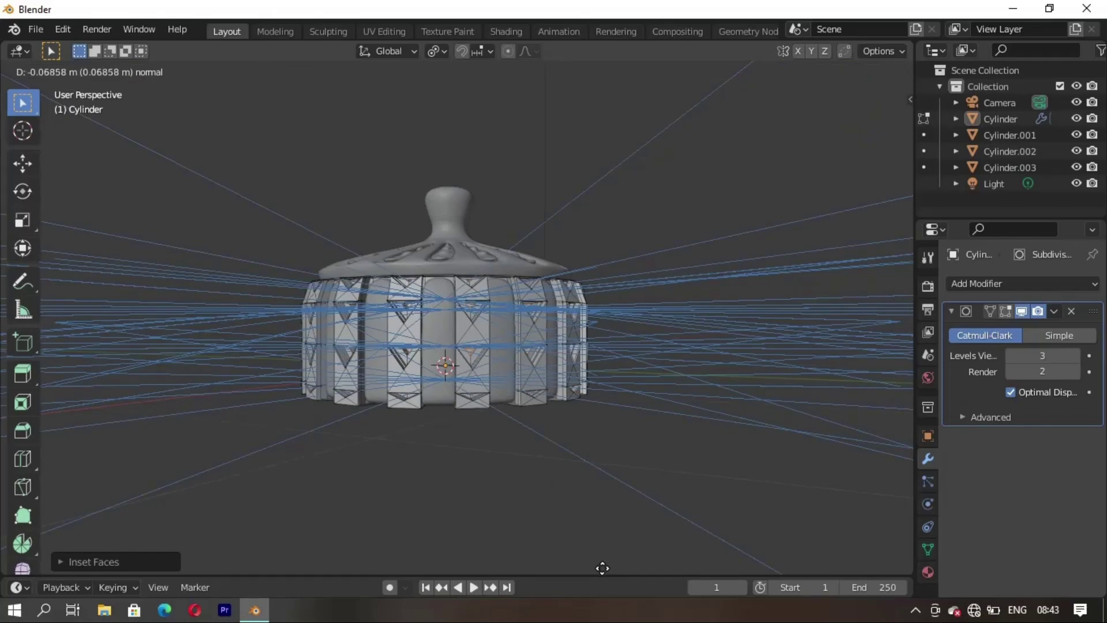
pyautogui.click(571, 545)
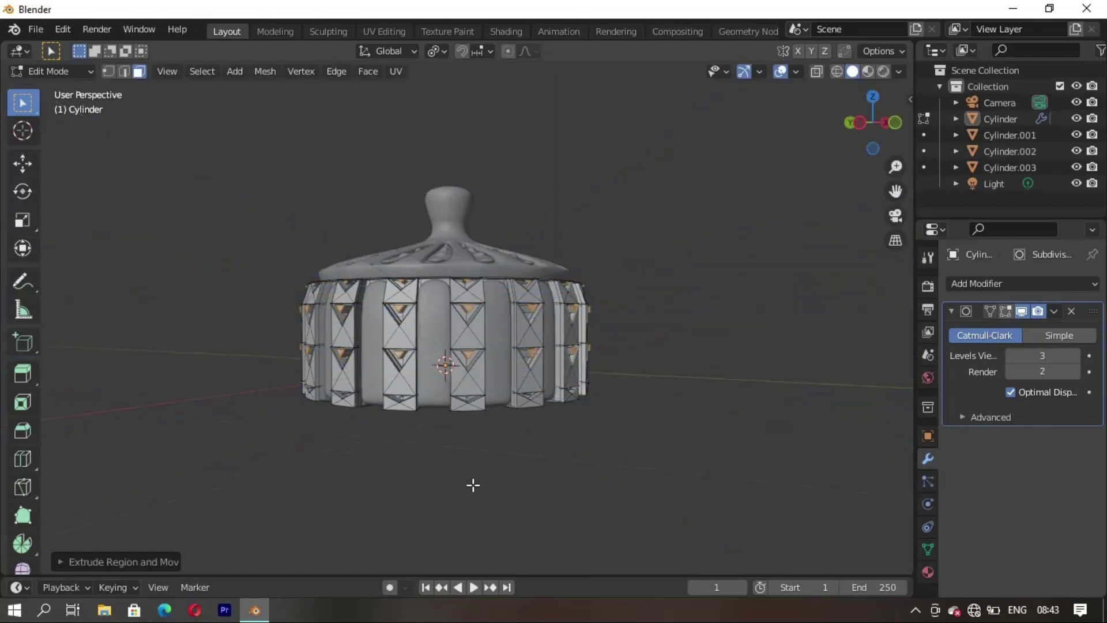
pyautogui.moveTo(471, 484); pyautogui.dragTo(440, 510, button='middle')
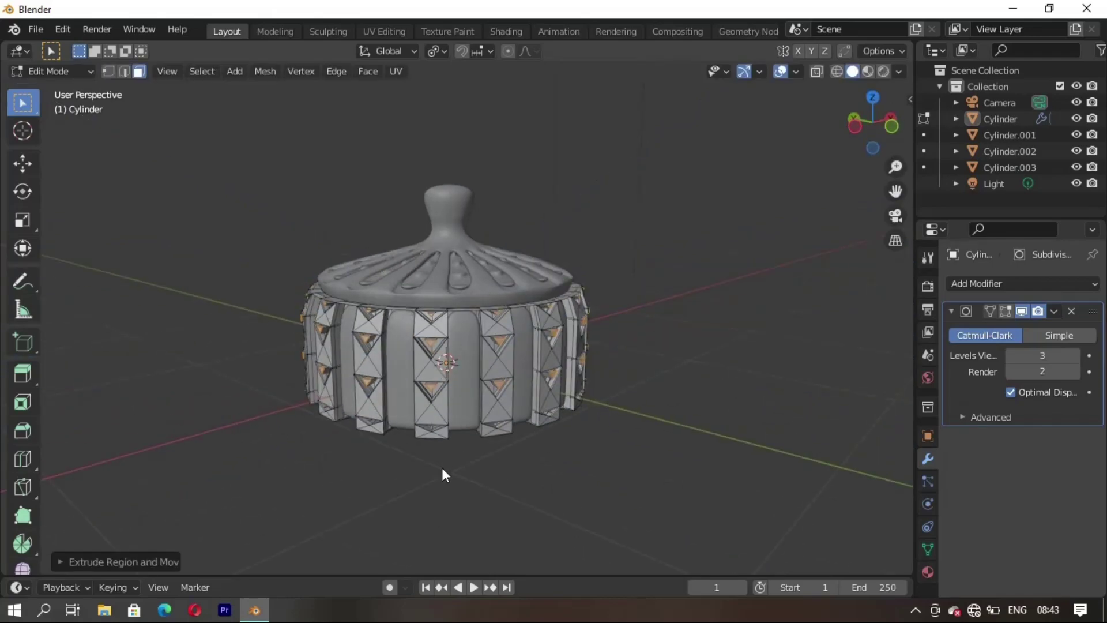
# - Check the deeper dimples on the smoothed jar in Object Mode
pyautogui.press('Tab')
pyautogui.moveTo(502, 479)
pyautogui.mouseDown(button='middle')
pyautogui.moveTo(404, 400)
pyautogui.moveTo(431, 378)
pyautogui.moveTo(466, 389)
pyautogui.moveTo(455, 392)
pyautogui.moveTo(489, 336)
pyautogui.moveTo(423, 365)
pyautogui.moveTo(448, 374)
pyautogui.moveTo(487, 424)
pyautogui.mouseUp(button='middle')
pyautogui.scroll(-3, 464, 389)
pyautogui.scroll(2, 456, 392)
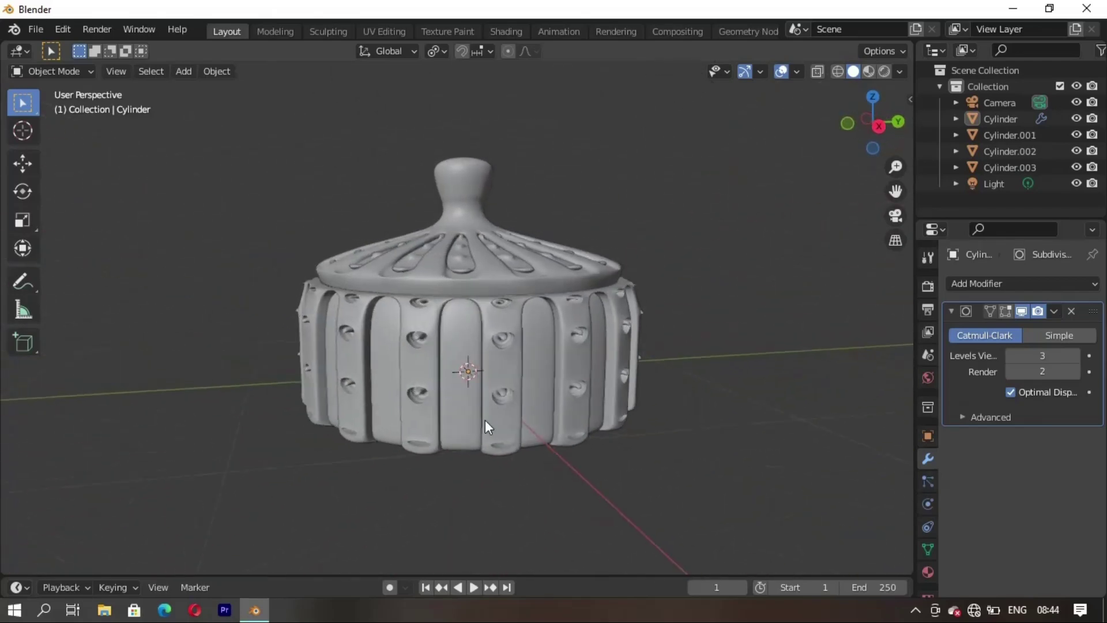
pyautogui.press('Tab')
pyautogui.press('Tab')
# - Select the lid Cylinder.002 and enter Edit Mode on it
pyautogui.click(463, 190)
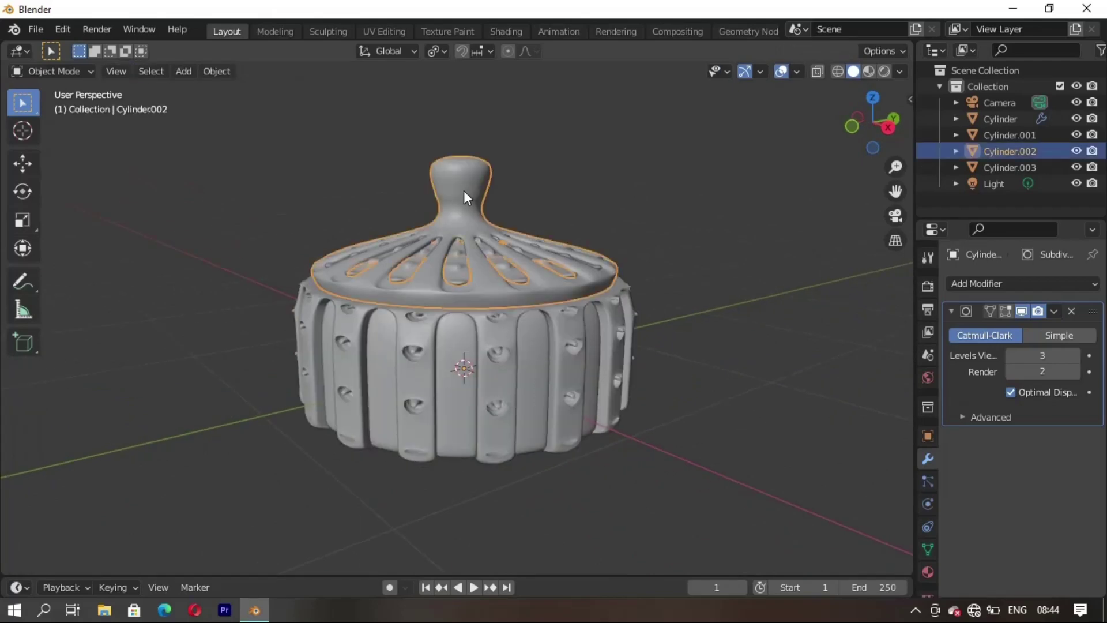
pyautogui.press('Tab')
pyautogui.moveTo(460, 393)
pyautogui.mouseDown(button='middle')
pyautogui.moveTo(408, 337)
pyautogui.moveTo(289, 408)
pyautogui.mouseUp(button='middle')
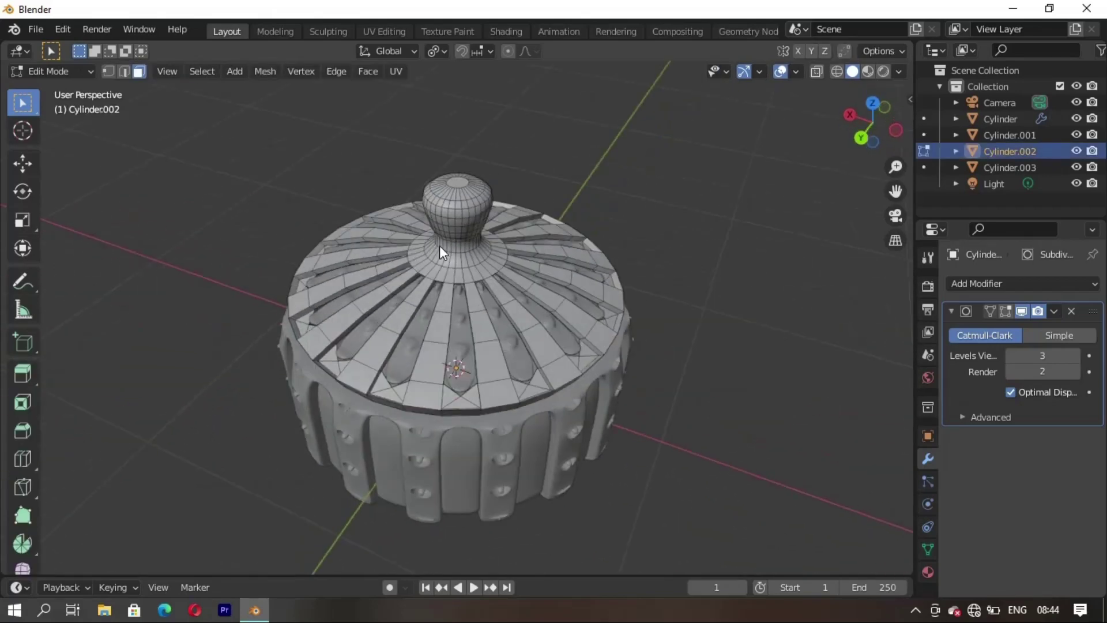
pyautogui.press('Tab')
pyautogui.scroll(2, 451, 231)
pyautogui.scroll(2, 451, 231)
pyautogui.click(679, 199)
pyautogui.moveTo(679, 199)
pyautogui.mouseDown(button='middle')
pyautogui.moveTo(542, 235)
pyautogui.moveTo(470, 167)
pyautogui.moveTo(505, 248)
pyautogui.moveTo(507, 230)
pyautogui.mouseUp(button='middle')
pyautogui.click(470, 167)
pyautogui.press('Tab')
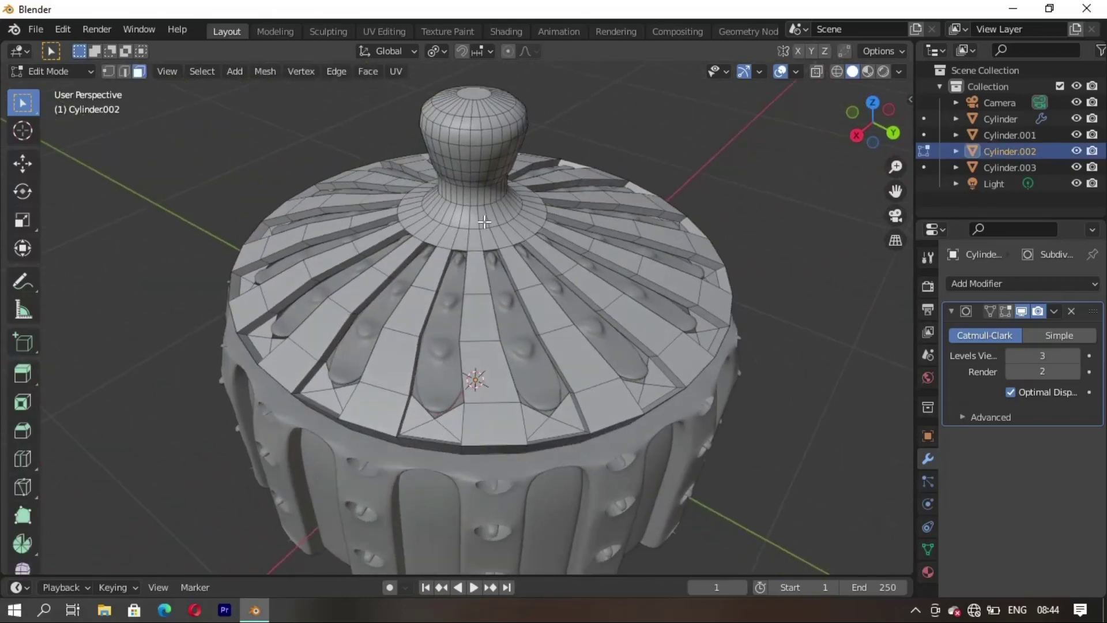
# - Isolate the lid in Local View and look down on it
pyautogui.scroll(-2, 506, 230)
pyautogui.scroll(-2, 356, 364)
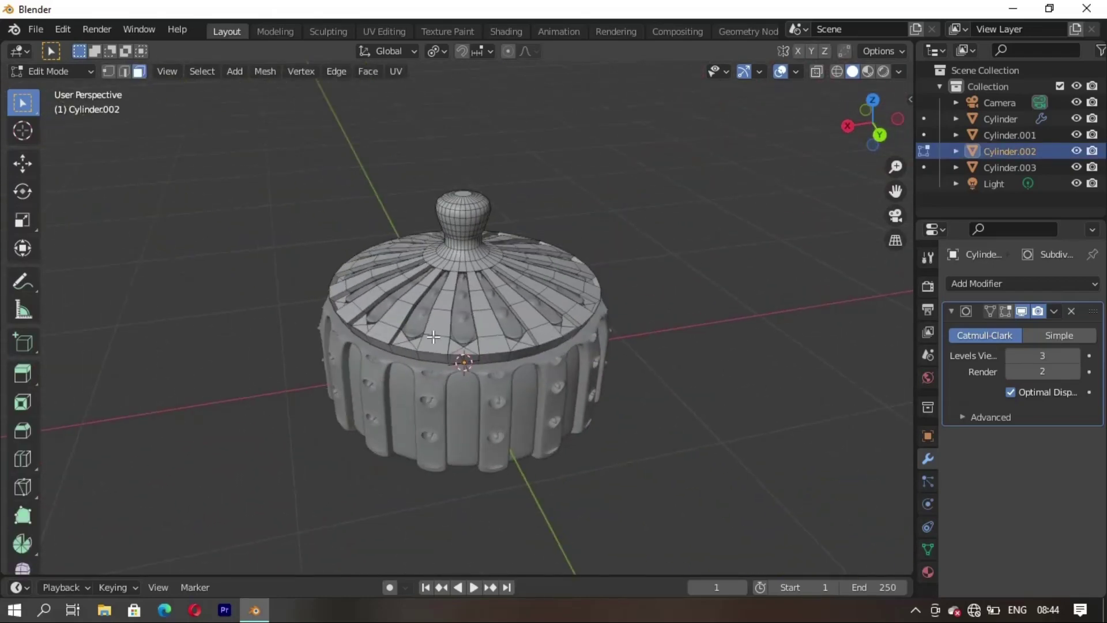
pyautogui.moveTo(421, 349); pyautogui.dragTo(489, 343, button='middle')
pyautogui.scroll(3, 489, 344)
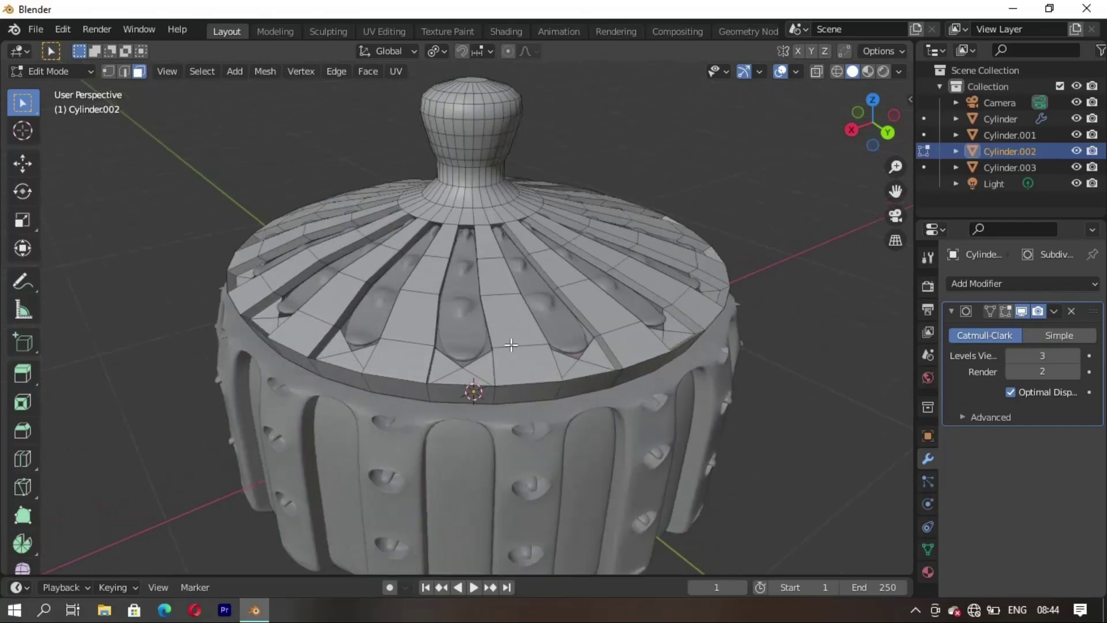
pyautogui.press('KP_Divide')
pyautogui.scroll(2, 464, 426)
pyautogui.moveTo(466, 428)
pyautogui.mouseDown(button='middle')
pyautogui.moveTo(470, 277)
pyautogui.moveTo(507, 429)
pyautogui.mouseUp(button='middle')
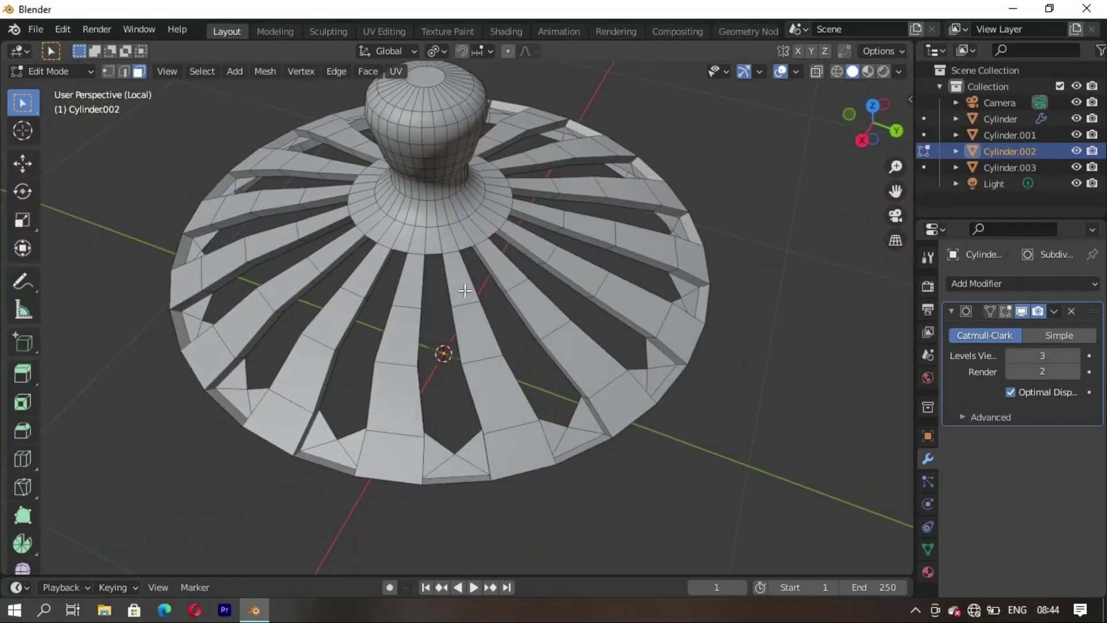
# - Shift-select the faces of alternate radial strips across the front of the lid
pyautogui.keyDown('shift'); pyautogui.click(472, 341); pyautogui.keyUp('shift')
pyautogui.keyDown('shift'); pyautogui.click(494, 394); pyautogui.keyUp('shift')
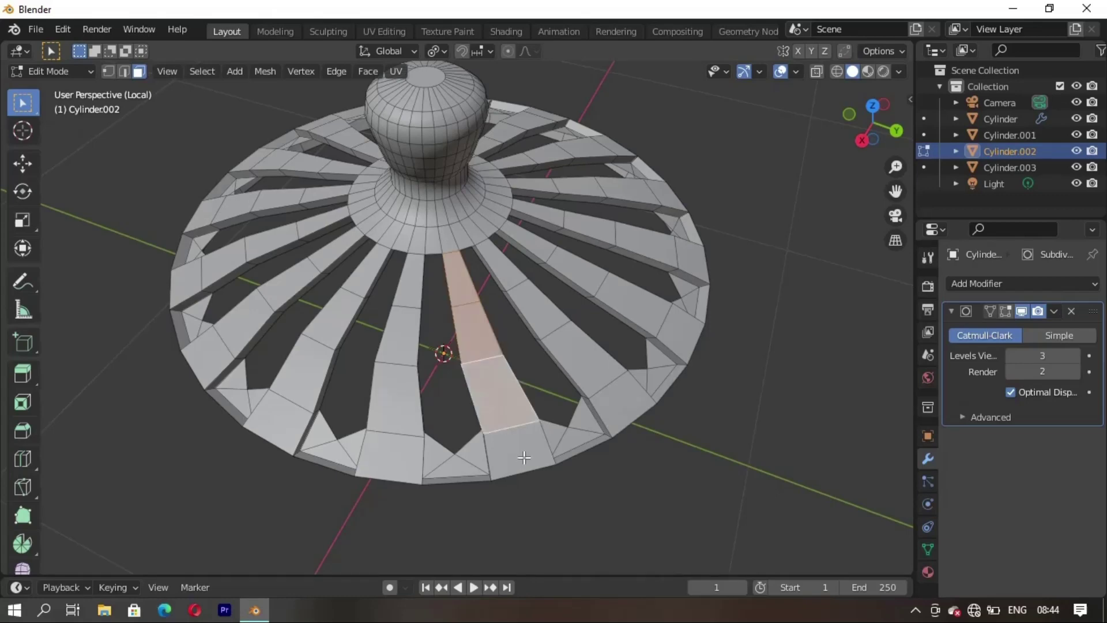
pyautogui.keyDown('shift'); pyautogui.click(500, 276); pyautogui.keyUp('shift')
pyautogui.keyDown('shift'); pyautogui.click(545, 306); pyautogui.keyUp('shift')
pyautogui.keyDown('shift'); pyautogui.click(582, 346); pyautogui.keyUp('shift')
pyautogui.keyDown('shift'); pyautogui.click(527, 241); pyautogui.keyUp('shift')
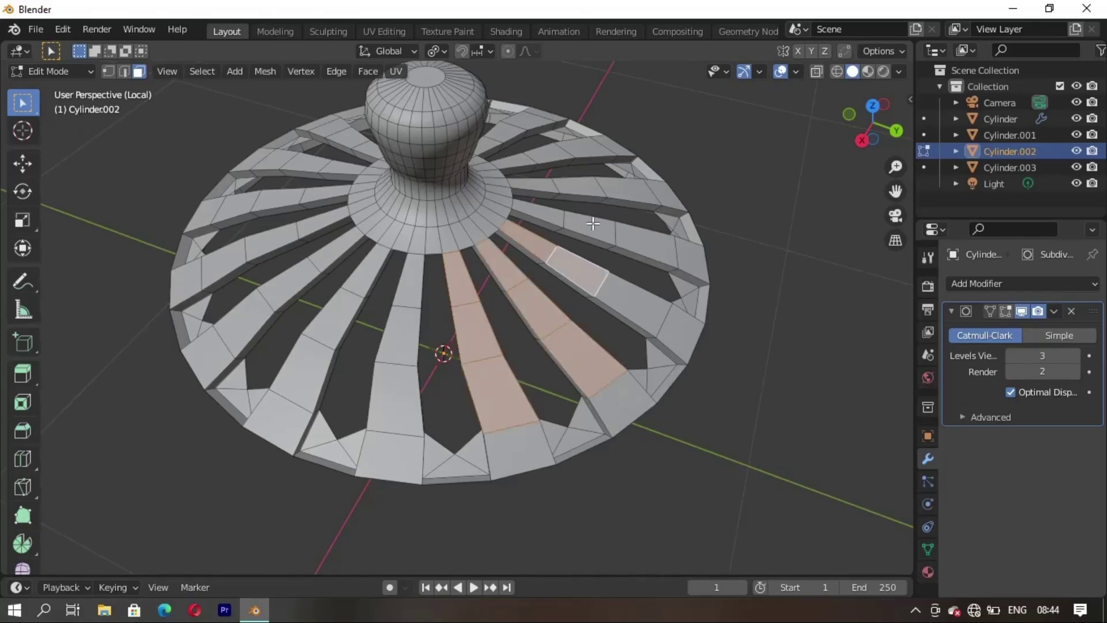
pyautogui.keyDown('shift'); pyautogui.click(634, 311); pyautogui.keyUp('shift')
pyautogui.keyDown('shift'); pyautogui.click(537, 212); pyautogui.keyUp('shift')
pyautogui.keyDown('shift'); pyautogui.click(411, 276); pyautogui.keyUp('shift')
pyautogui.keyDown('shift'); pyautogui.click(400, 334); pyautogui.keyUp('shift')
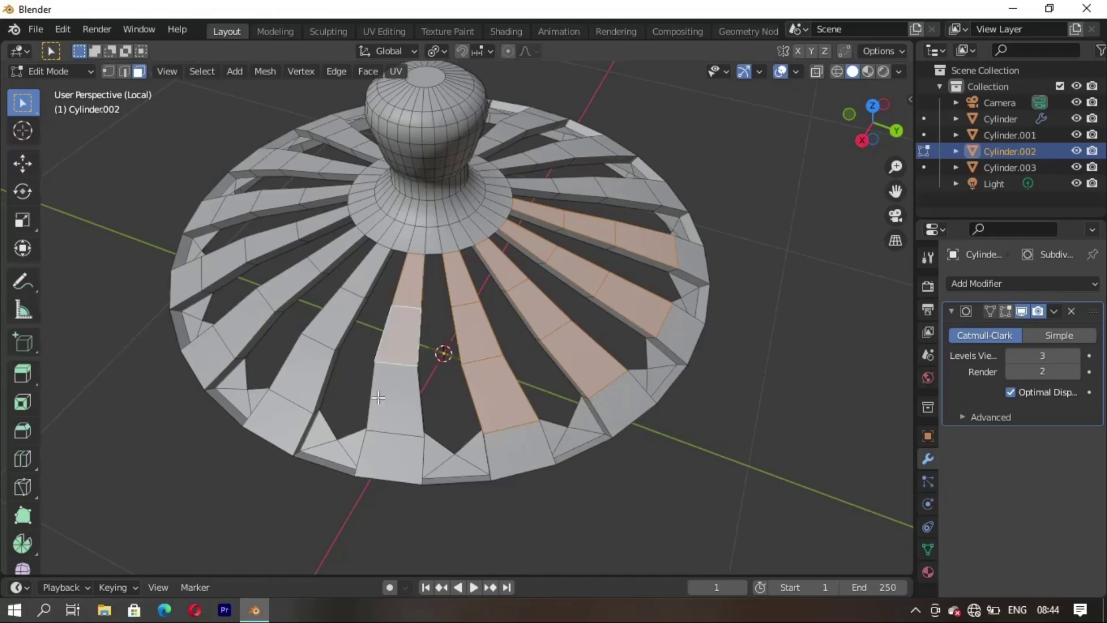
pyautogui.keyDown('shift'); pyautogui.click(397, 398); pyautogui.keyUp('shift')
pyautogui.keyDown('shift'); pyautogui.click(300, 374); pyautogui.keyUp('shift')
pyautogui.keyDown('shift'); pyautogui.click(340, 306); pyautogui.keyUp('shift')
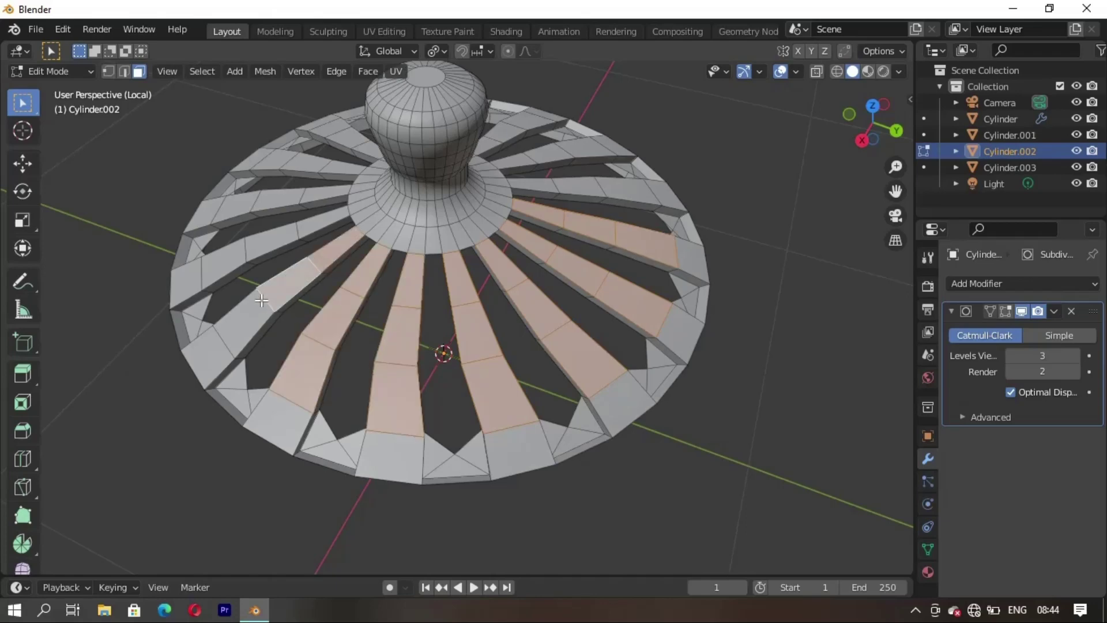
# - Add faces on the alternate strips along the lid's left side
pyautogui.moveTo(328, 214); pyautogui.dragTo(259, 323, button='middle')
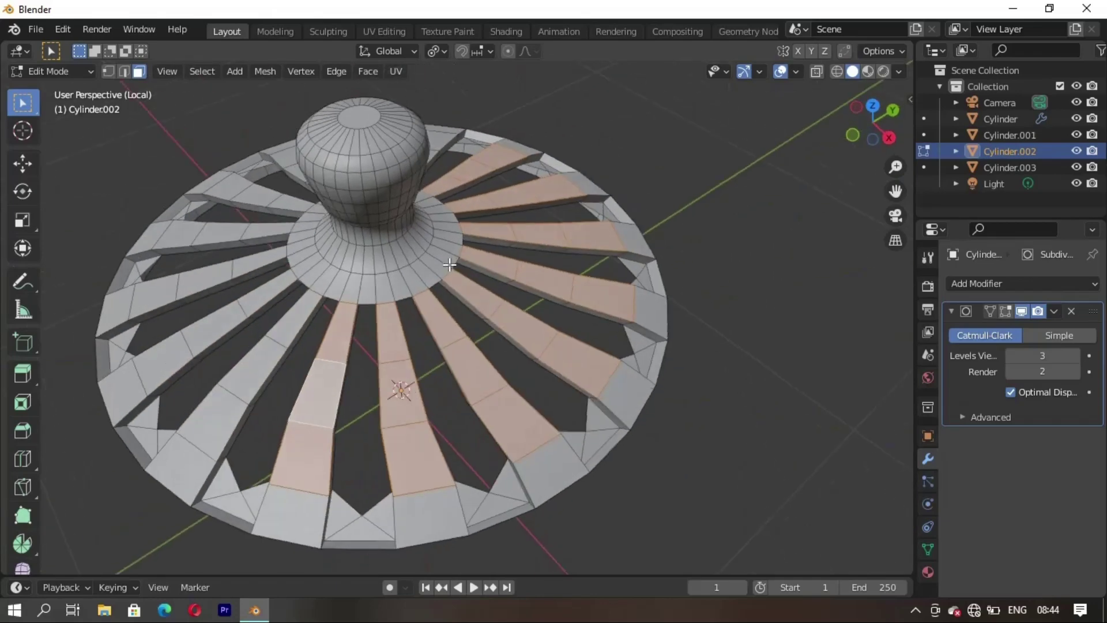
pyautogui.keyDown('shift'); pyautogui.click(294, 305); pyautogui.keyUp('shift')
pyautogui.keyDown('shift'); pyautogui.click(213, 404); pyautogui.keyUp('shift')
pyautogui.keyDown('shift'); pyautogui.click(170, 350); pyautogui.keyUp('shift')
pyautogui.keyDown('shift'); pyautogui.click(232, 310); pyautogui.keyUp('shift')
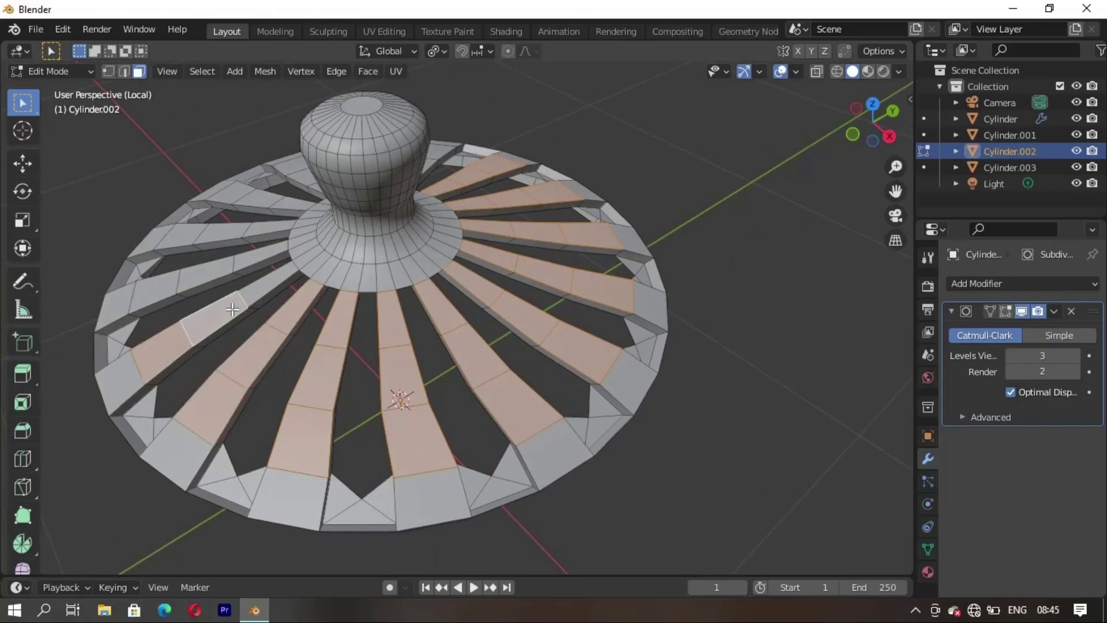
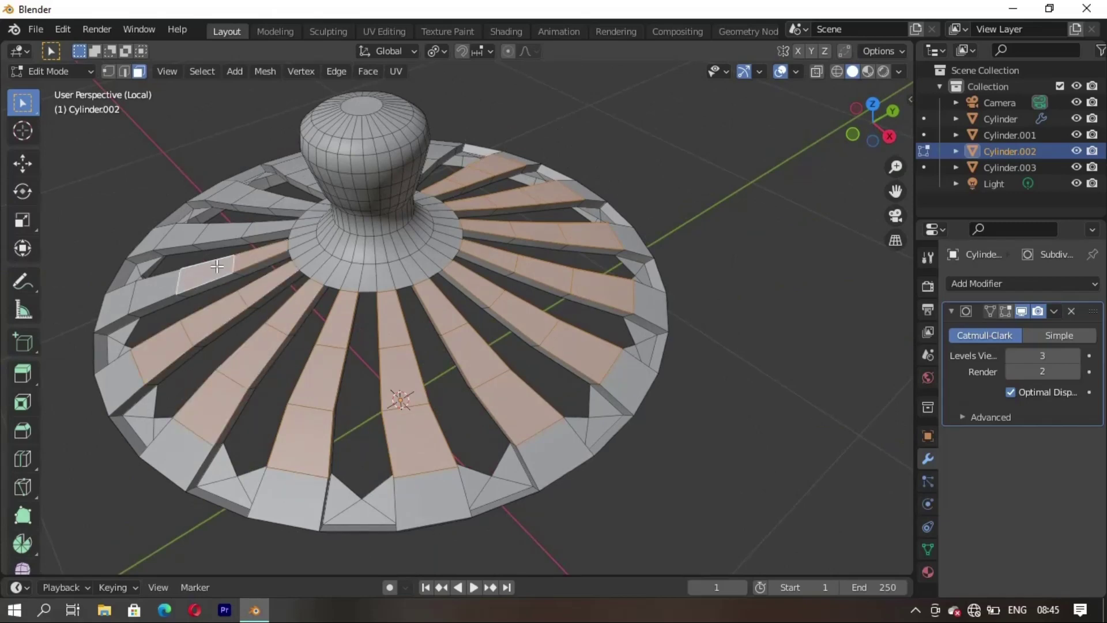
# - Add six more of the lid's spoke faces to the selection
pyautogui.moveTo(150, 279); pyautogui.dragTo(346, 380, button='middle')
pyautogui.keyDown('shift'); pyautogui.click(347, 384); pyautogui.keyUp('shift')
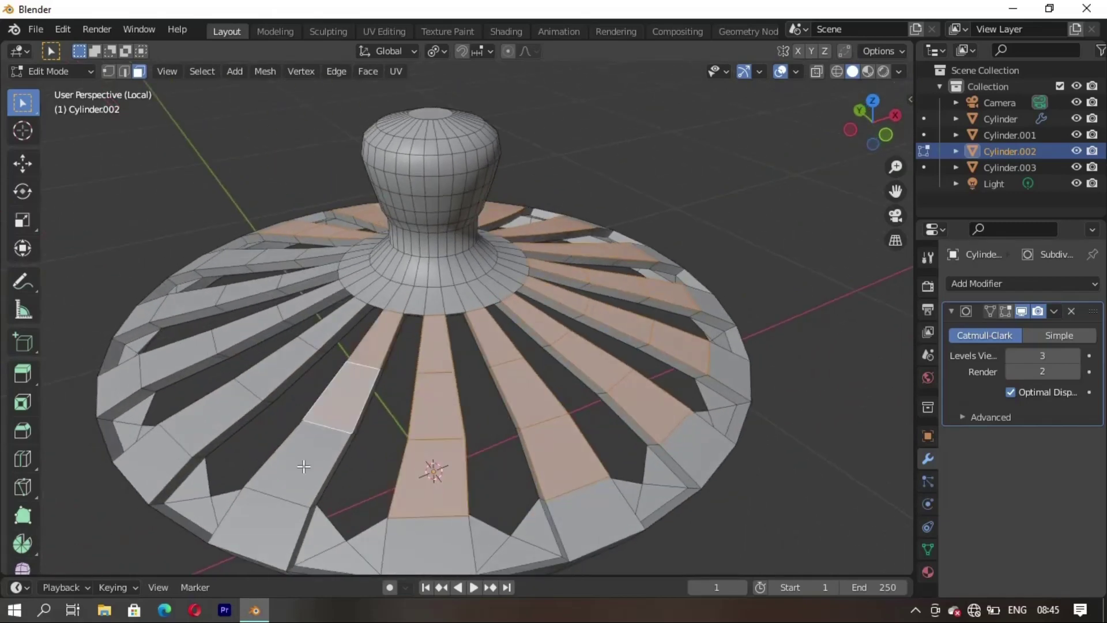
pyautogui.keyDown('shift'); pyautogui.click(304, 467); pyautogui.keyUp('shift')
pyautogui.keyDown('shift'); pyautogui.click(222, 425); pyautogui.keyUp('shift')
pyautogui.keyDown('shift'); pyautogui.click(321, 339); pyautogui.keyUp('shift')
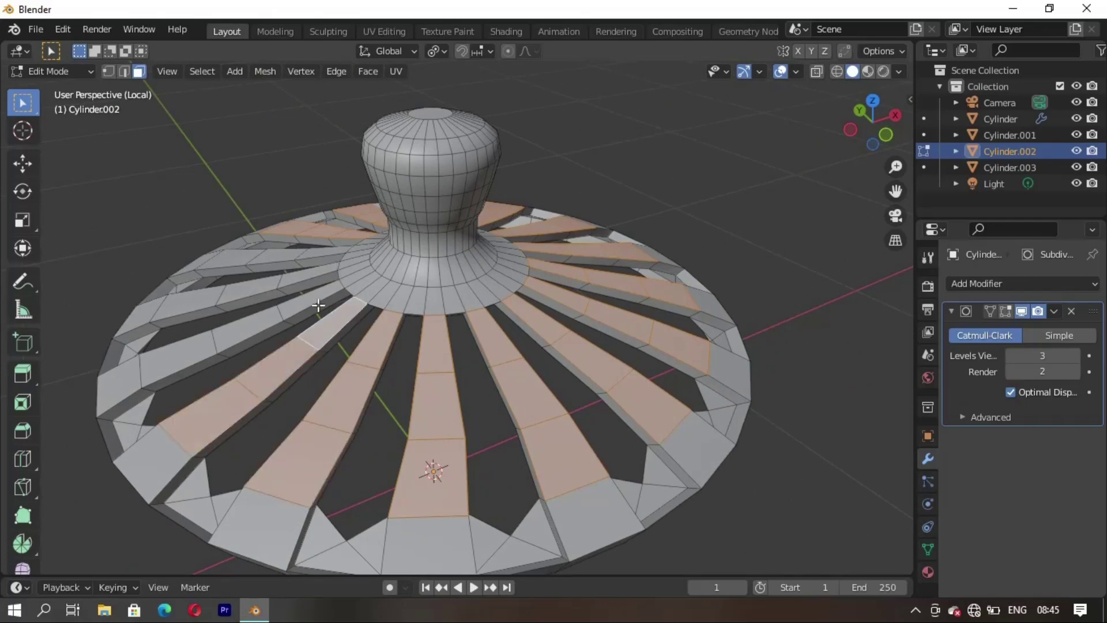
pyautogui.moveTo(193, 344); pyautogui.dragTo(450, 323, button='middle')
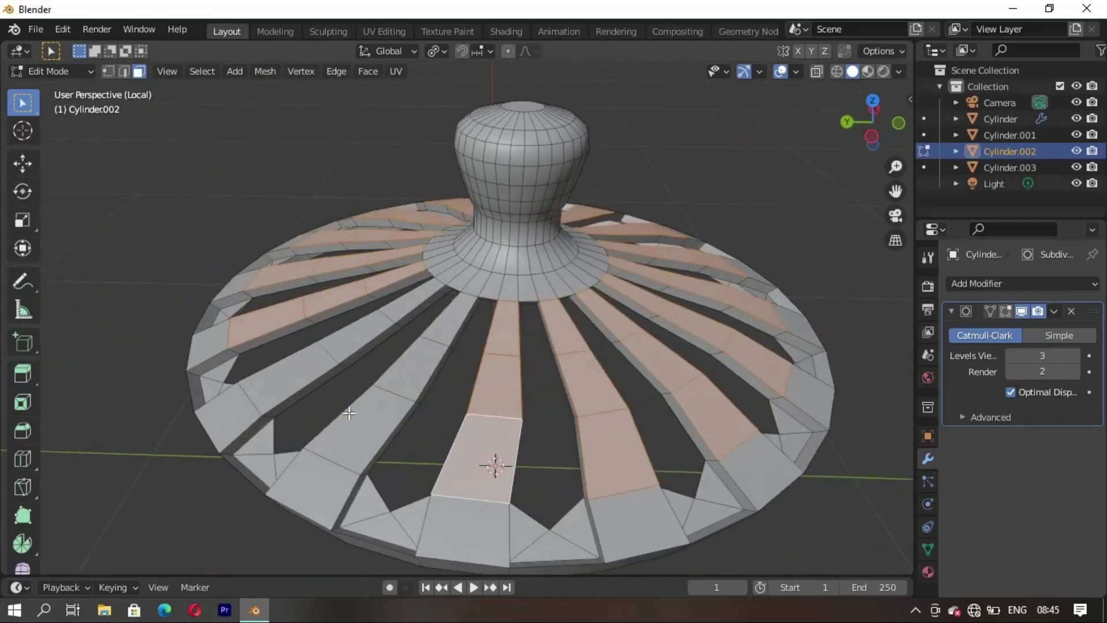
pyautogui.keyDown('shift'); pyautogui.click(450, 323); pyautogui.keyUp('shift')
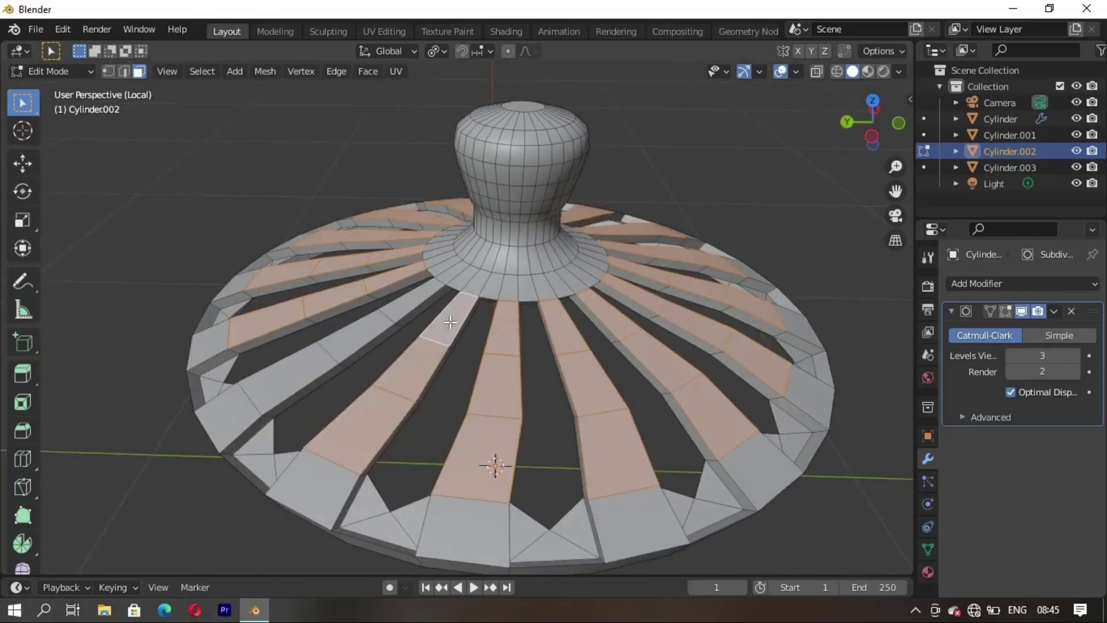
pyautogui.keyDown('shift'); pyautogui.click(299, 363); pyautogui.keyUp('shift')
pyautogui.scroll(-3, 346, 392)
pyautogui.moveTo(375, 403); pyautogui.dragTo(488, 425, button='middle')
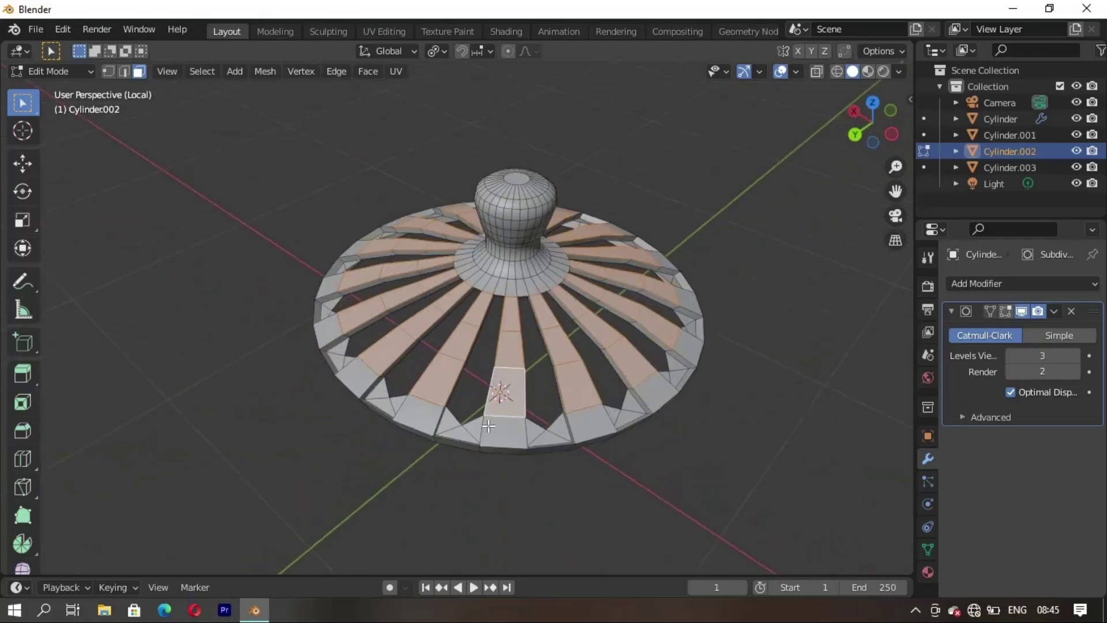
# - Poke the spoke faces, inset them and extrude slightly along normals, then return to Object Mode
pyautogui.click(368, 72)
pyautogui.click(399, 144)
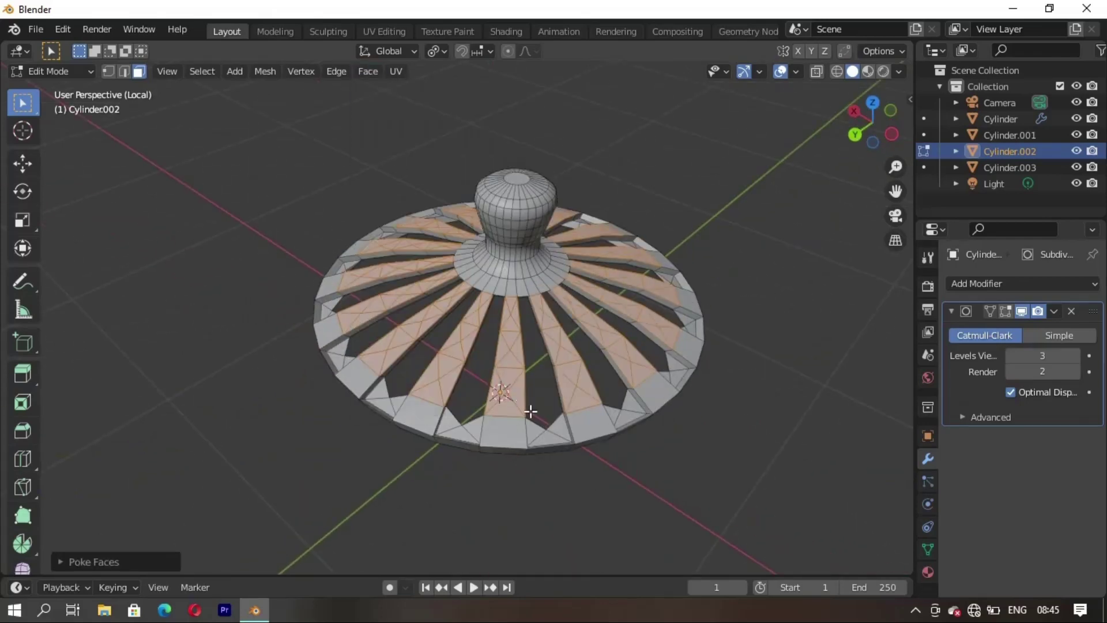
pyautogui.press('i')
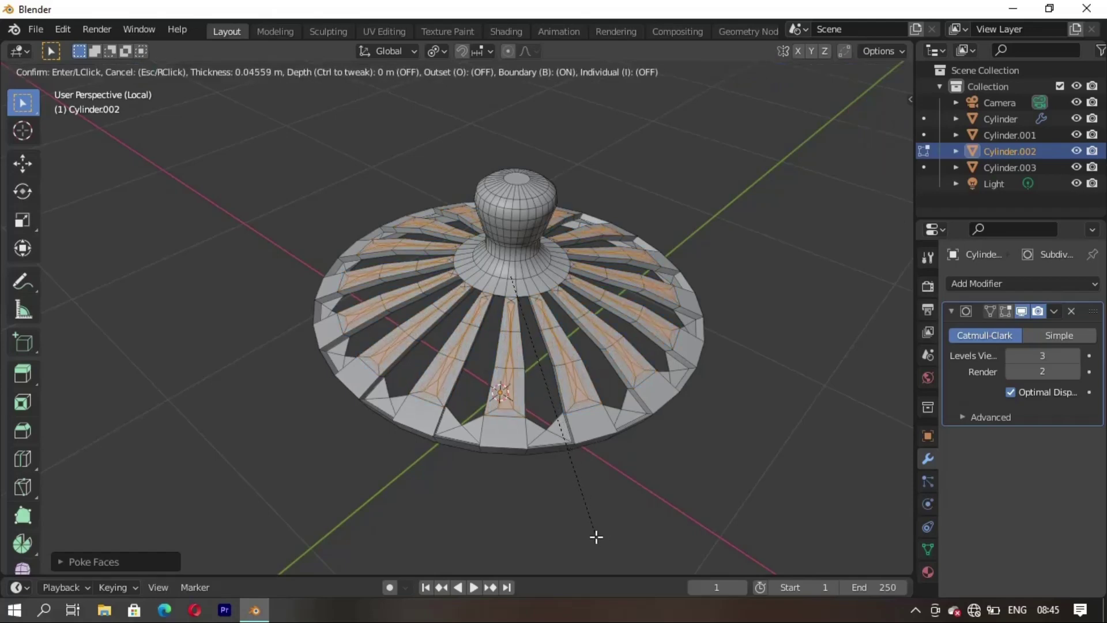
pyautogui.click(596, 539)
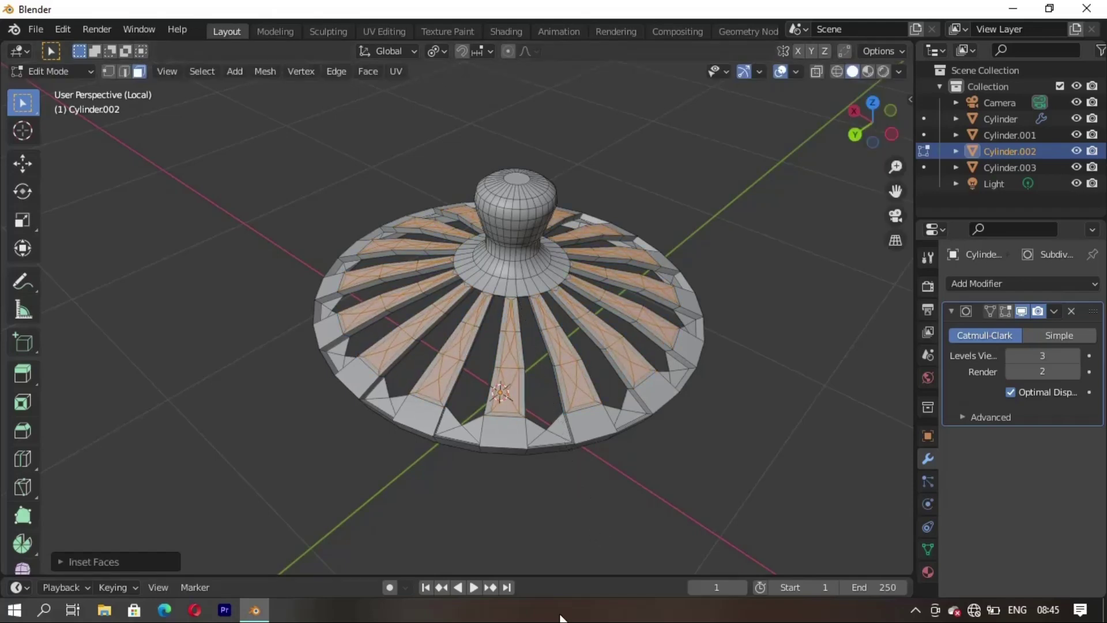
pyautogui.press('e')
pyautogui.click(569, 515)
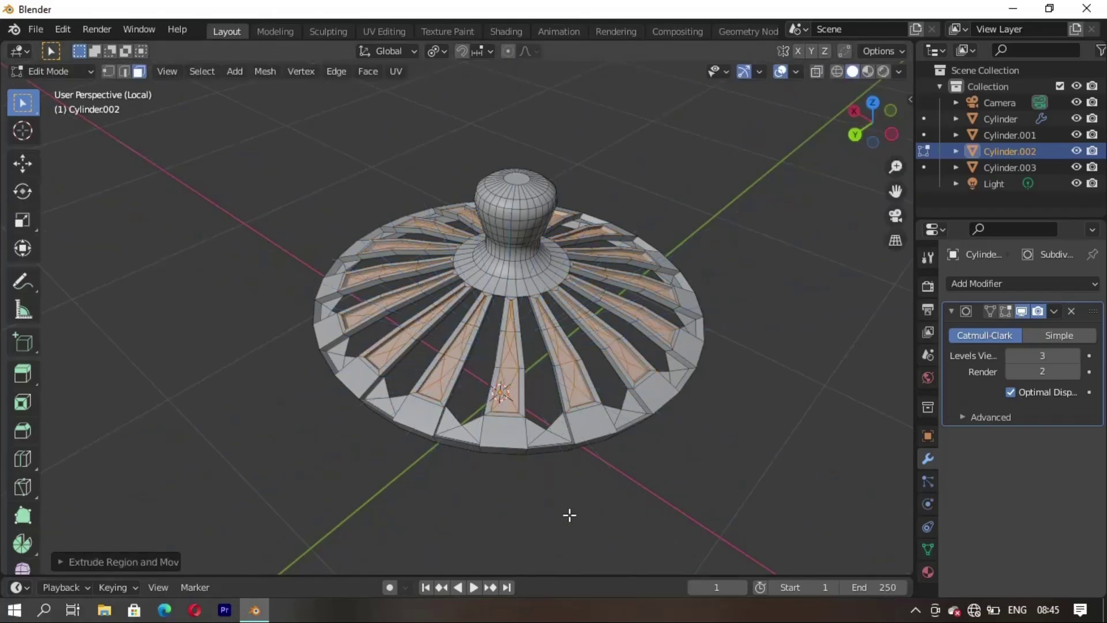
pyautogui.press('Tab')
pyautogui.click(681, 481)
# - Leave local view so the whole jar is shown again
pyautogui.moveTo(655, 503)
pyautogui.mouseDown(button='middle')
pyautogui.moveTo(613, 459)
pyautogui.moveTo(511, 412)
pyautogui.moveTo(632, 428)
pyautogui.moveTo(605, 394)
pyautogui.moveTo(435, 431)
pyautogui.moveTo(534, 406)
pyautogui.moveTo(595, 340)
pyautogui.moveTo(362, 403)
pyautogui.moveTo(341, 372)
pyautogui.moveTo(381, 383)
pyautogui.moveTo(441, 372)
pyautogui.moveTo(559, 289)
pyautogui.moveTo(472, 332)
pyautogui.moveTo(492, 295)
pyautogui.moveTo(454, 425)
pyautogui.moveTo(482, 375)
pyautogui.moveTo(428, 359)
pyautogui.mouseUp(button='middle')
pyautogui.press('KP_Divide')
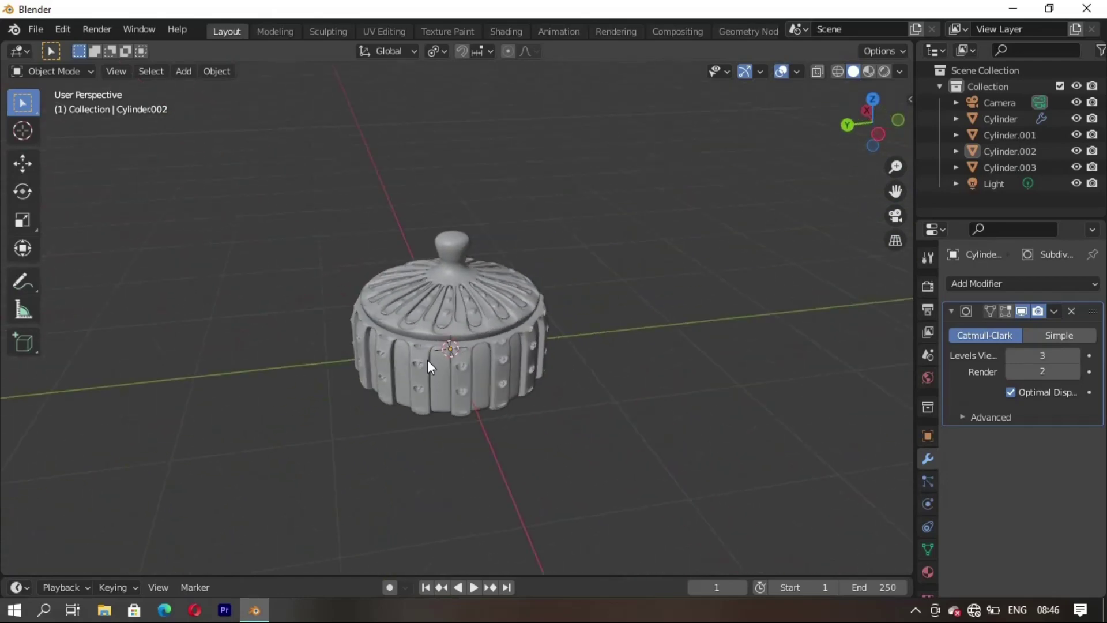
pyautogui.scroll(5, 411, 418)
pyautogui.moveTo(412, 419)
pyautogui.mouseDown(button='middle')
pyautogui.moveTo(507, 427)
pyautogui.moveTo(553, 409)
pyautogui.mouseUp(button='middle')
pyautogui.scroll(-5, 553, 409)
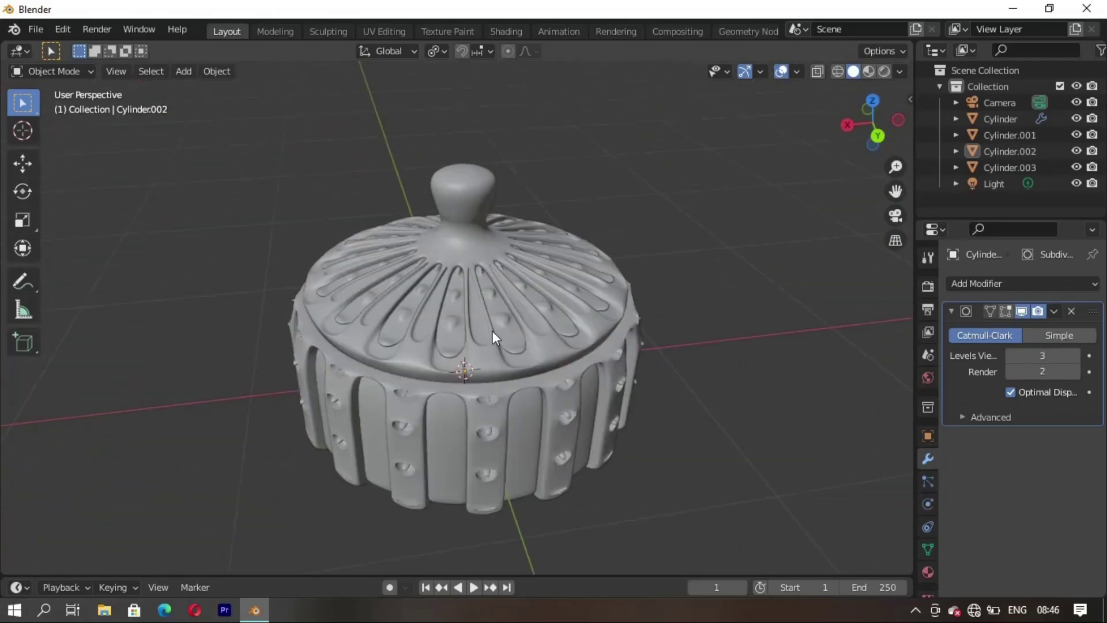
# - Temporarily hide the lid petal piece to inspect the lid beneath, then reveal it
pyautogui.click(500, 316)
pyautogui.press('h')
pyautogui.scroll(-3, 493, 395)
pyautogui.moveTo(482, 402)
pyautogui.mouseDown(button='middle')
pyautogui.moveTo(293, 417)
pyautogui.moveTo(427, 428)
pyautogui.moveTo(539, 376)
pyautogui.mouseUp(button='middle')
pyautogui.scroll(2, 440, 362)
pyautogui.scroll(2, 426, 375)
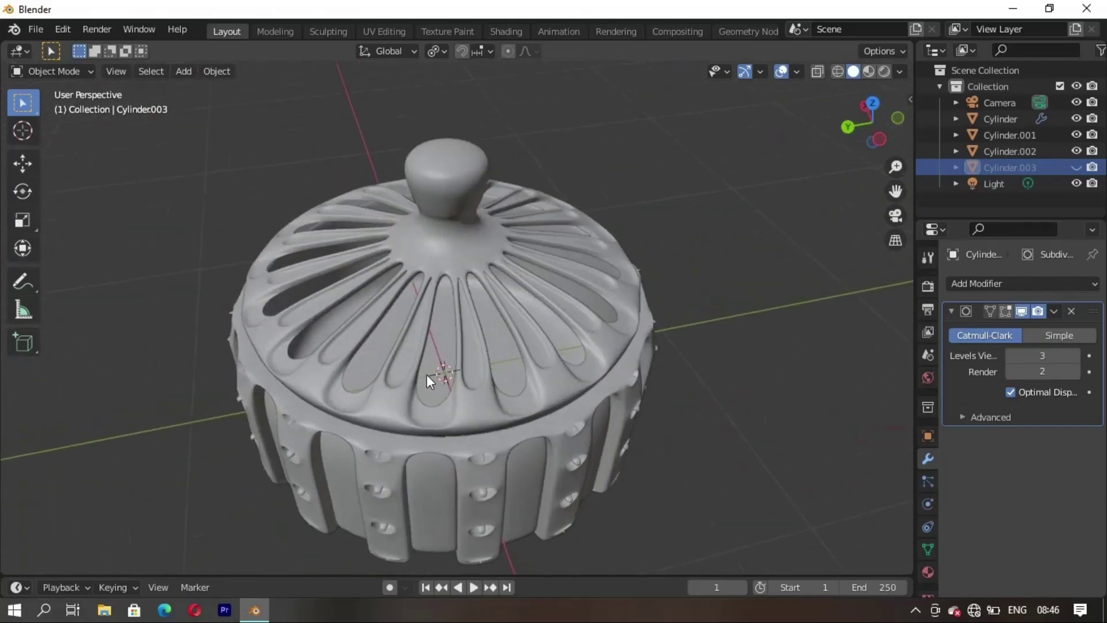
pyautogui.scroll(2, 387, 348)
pyautogui.moveTo(387, 348)
pyautogui.mouseDown(button='middle')
pyautogui.moveTo(271, 364)
pyautogui.moveTo(514, 365)
pyautogui.moveTo(444, 430)
pyautogui.moveTo(462, 387)
pyautogui.moveTo(447, 346)
pyautogui.mouseUp(button='middle')
pyautogui.scroll(-4, 456, 373)
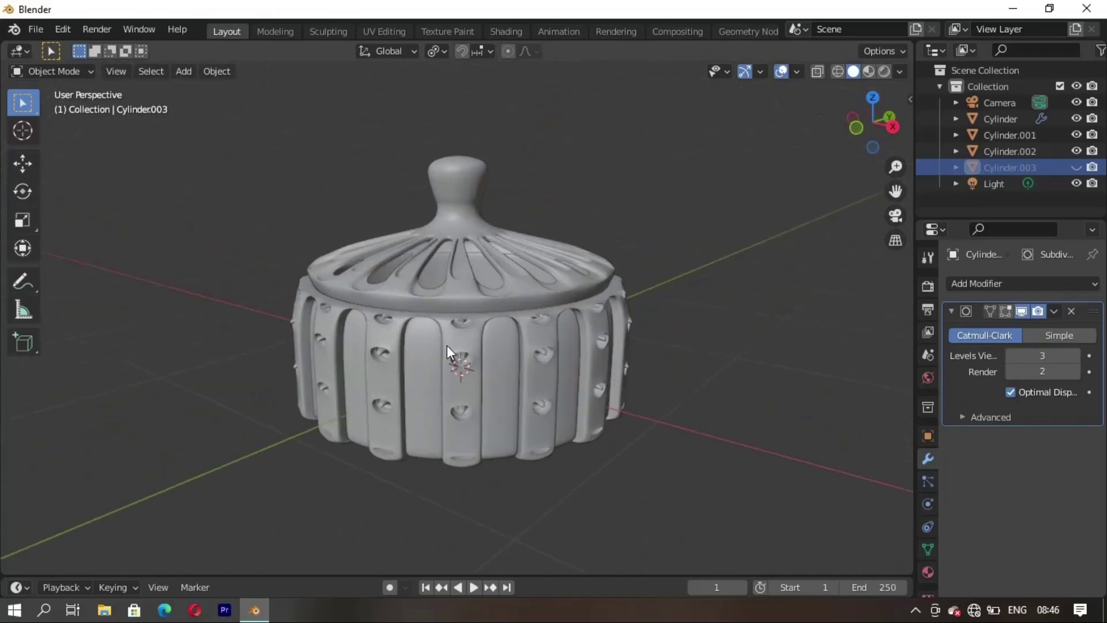
pyautogui.hotkey('alt', 'h')
pyautogui.hotkey('alt', 'a')
pyautogui.scroll(-2, 535, 352)
pyautogui.moveTo(589, 270)
pyautogui.mouseDown(button='middle')
pyautogui.moveTo(535, 351)
pyautogui.moveTo(466, 323)
pyautogui.mouseUp(button='middle')
# - Lift all four jar parts 0.1531 m along Z so the base rests on the ground
pyautogui.moveTo(409, 165); pyautogui.dragTo(537, 487)
pyautogui.press('KP_1')
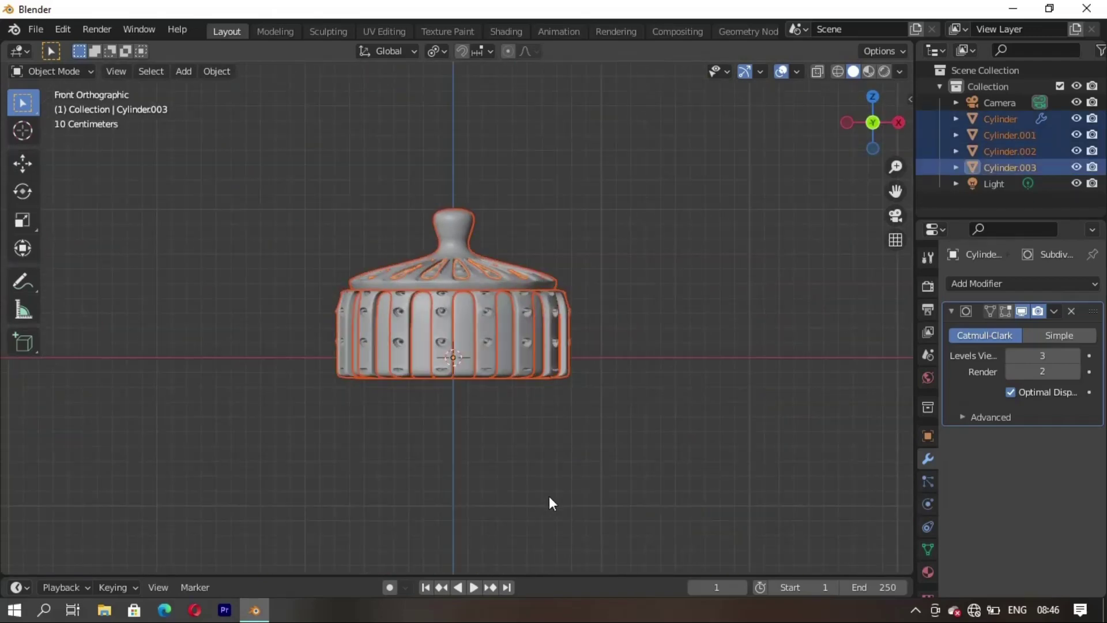
pyautogui.press('g')
pyautogui.press('z')
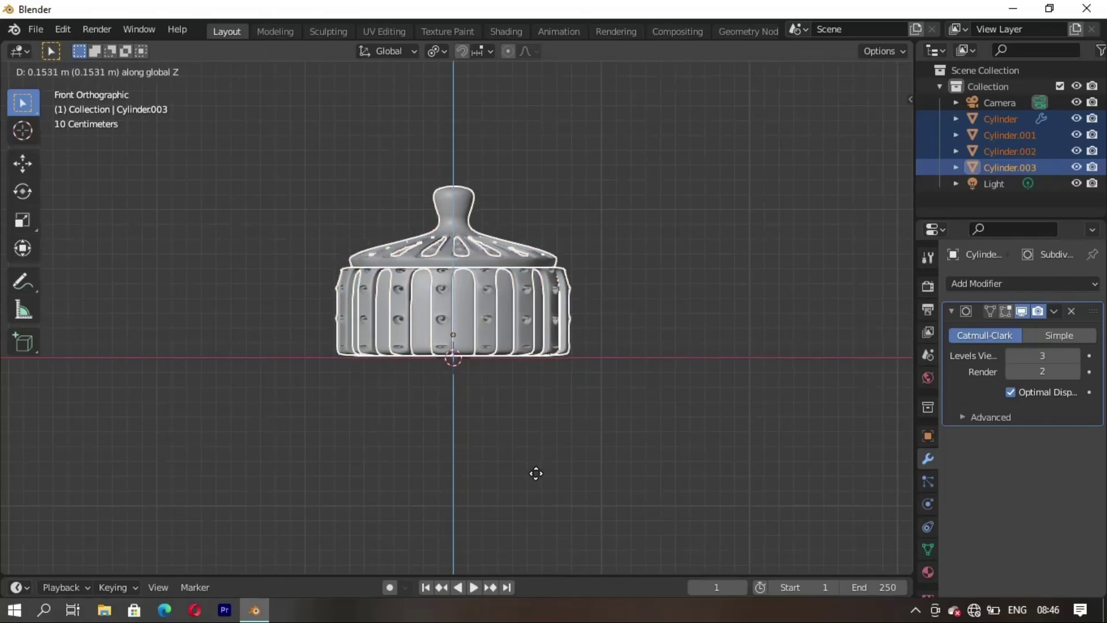
pyautogui.click(535, 474)
pyautogui.hotkey('alt', 'a')
pyautogui.press('KP_5')
pyautogui.moveTo(579, 363)
pyautogui.mouseDown(button='middle')
pyautogui.moveTo(466, 413)
pyautogui.moveTo(500, 383)
pyautogui.moveTo(486, 365)
pyautogui.moveTo(537, 399)
pyautogui.moveTo(514, 440)
pyautogui.moveTo(430, 445)
pyautogui.moveTo(453, 437)
pyautogui.moveTo(440, 365)
pyautogui.mouseUp(button='middle')
pyautogui.scroll(2, 461, 444)
# - Inset the lid's strip faces and extrude them inward to carve grooves
pyautogui.click(445, 354)
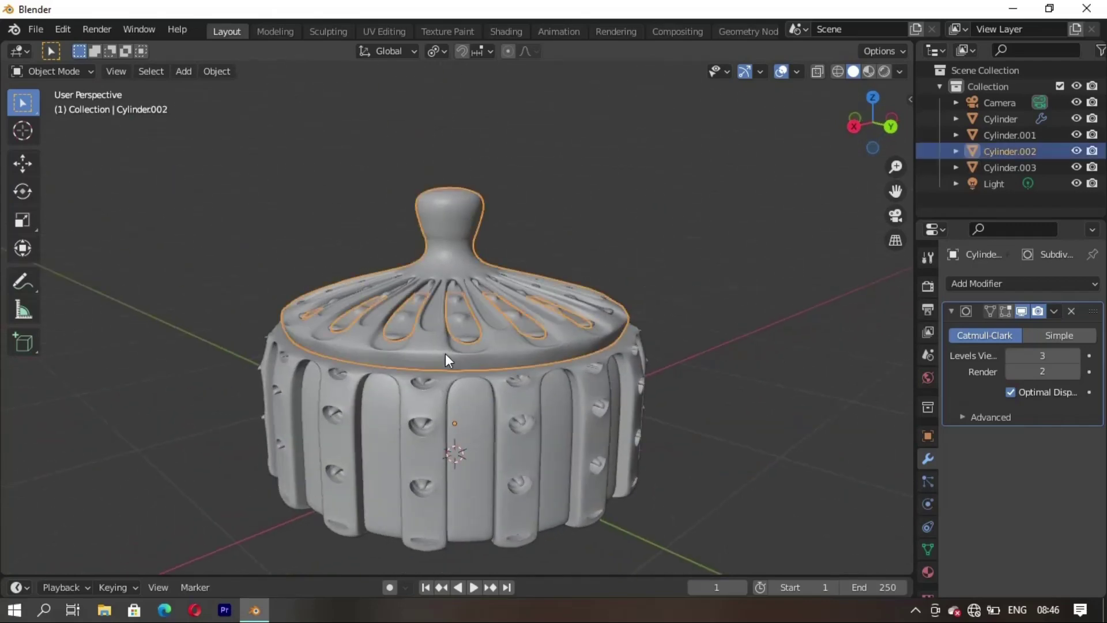
pyautogui.press('Tab')
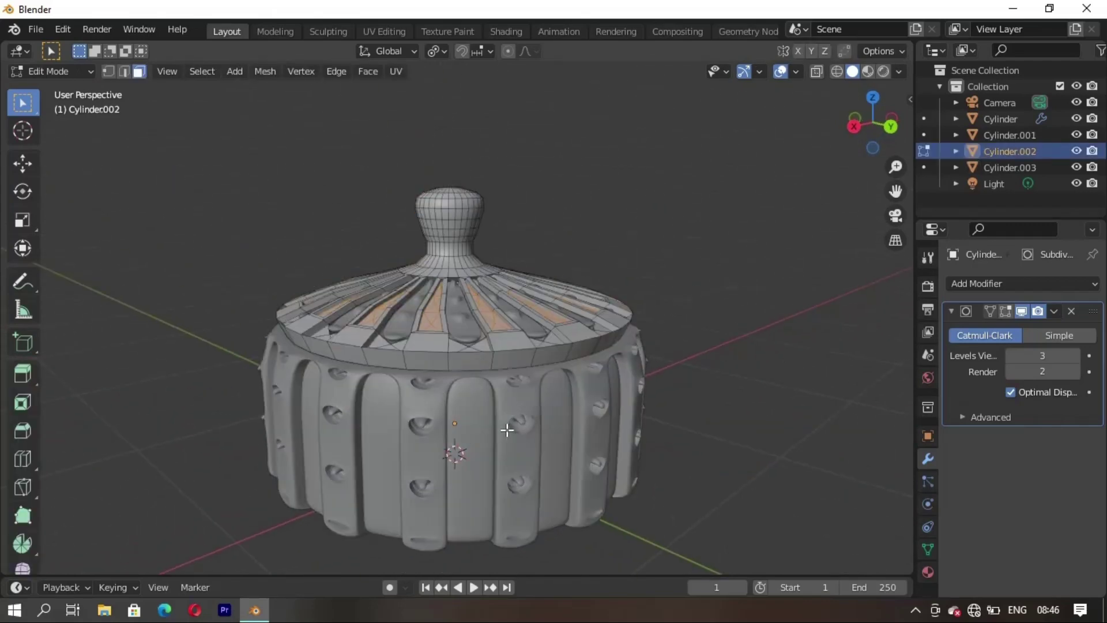
pyautogui.press('i')
pyautogui.click(551, 478)
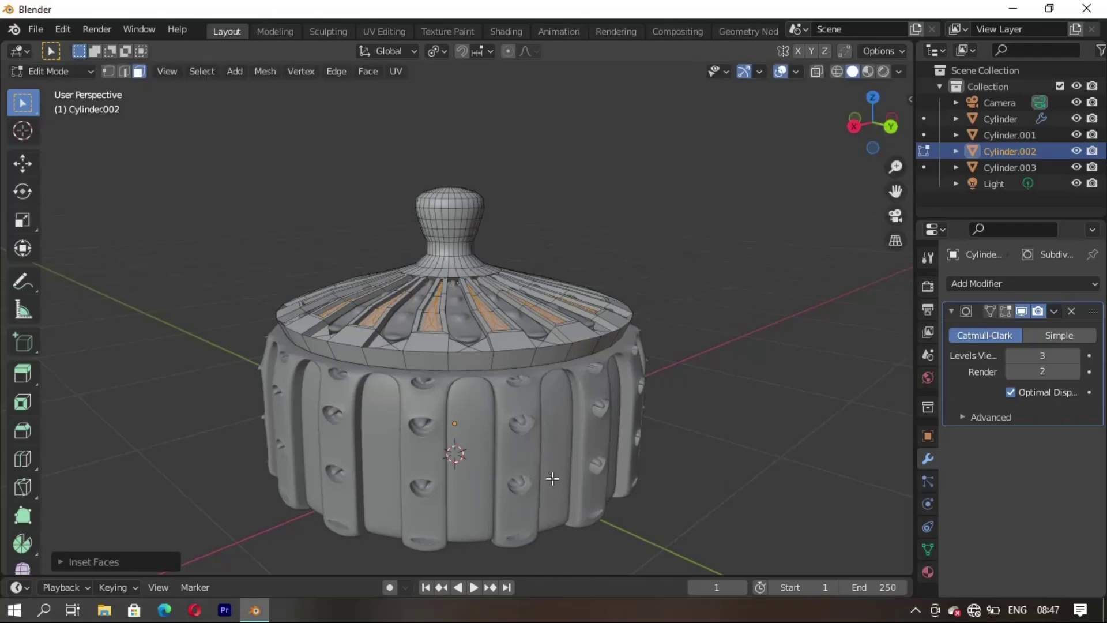
pyautogui.press('e')
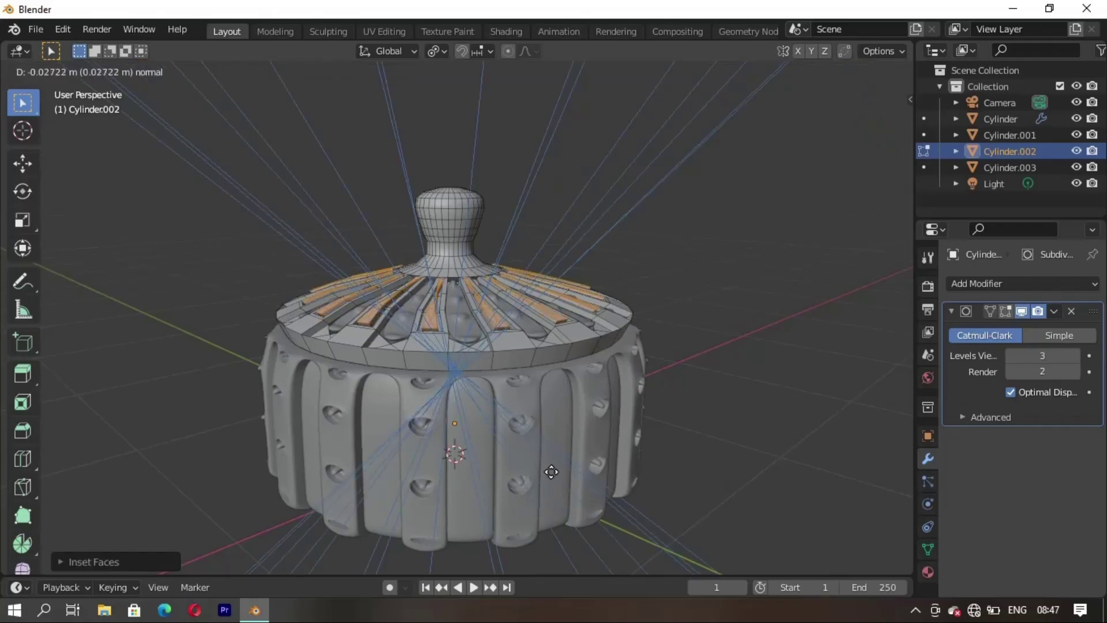
pyautogui.click(582, 486)
pyautogui.press('Tab')
pyautogui.moveTo(582, 486); pyautogui.dragTo(565, 484, button='middle')
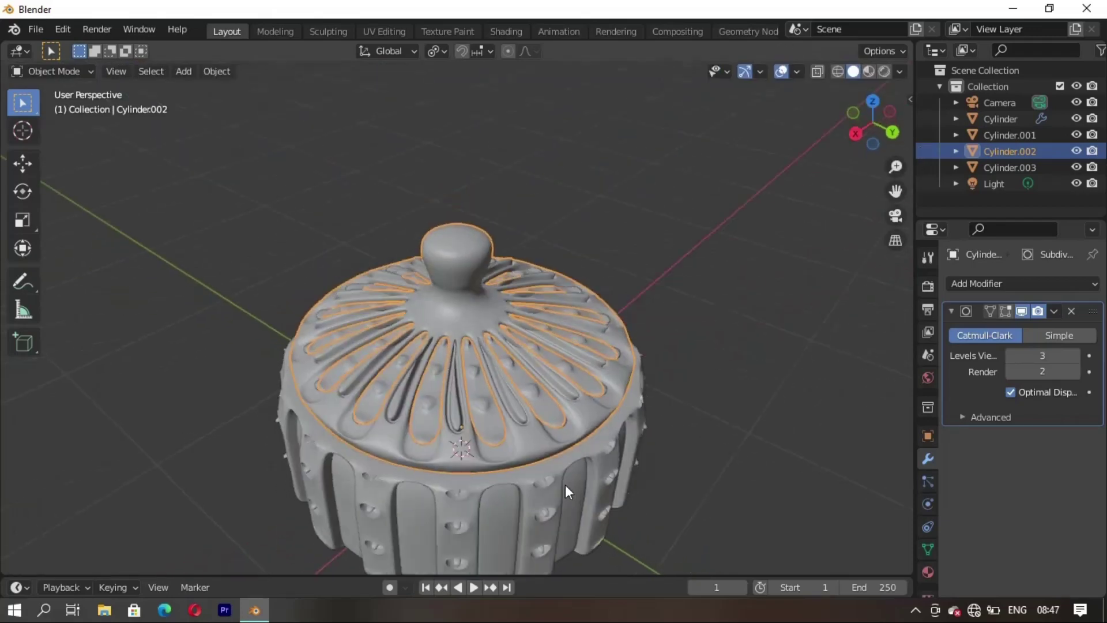
pyautogui.hotkey('alt', 'a')
pyautogui.moveTo(623, 422)
pyautogui.mouseDown(button='middle')
pyautogui.moveTo(589, 466)
pyautogui.moveTo(501, 440)
pyautogui.moveTo(548, 416)
pyautogui.mouseUp(button='middle')
# - Separate the selected strip faces from the lid into their own object
pyautogui.press('Tab')
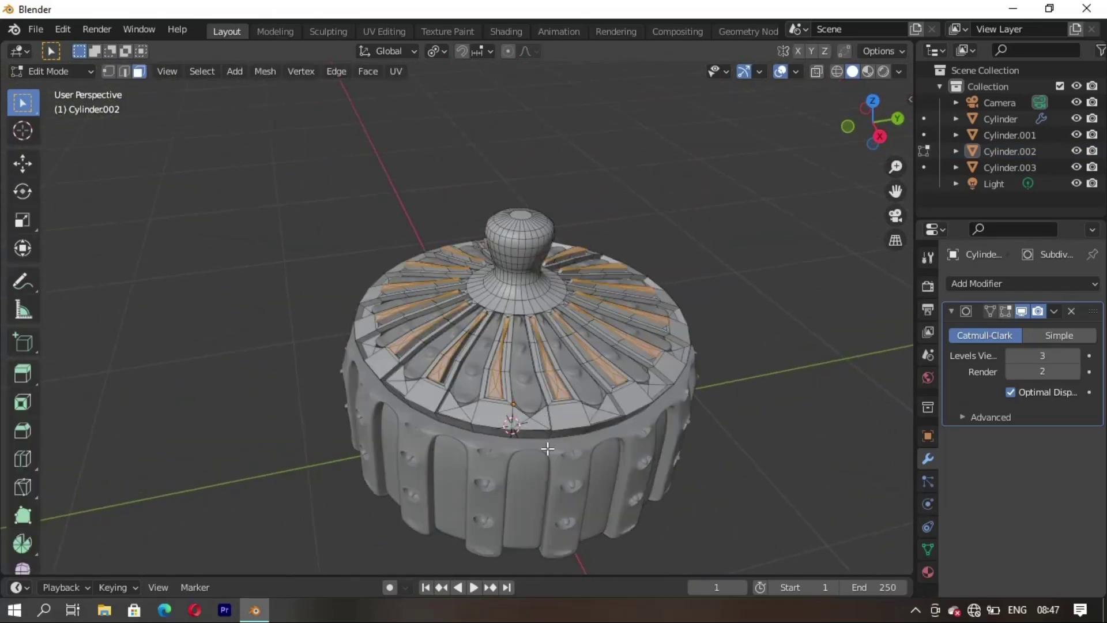
pyautogui.press('p')
pyautogui.click(544, 447)
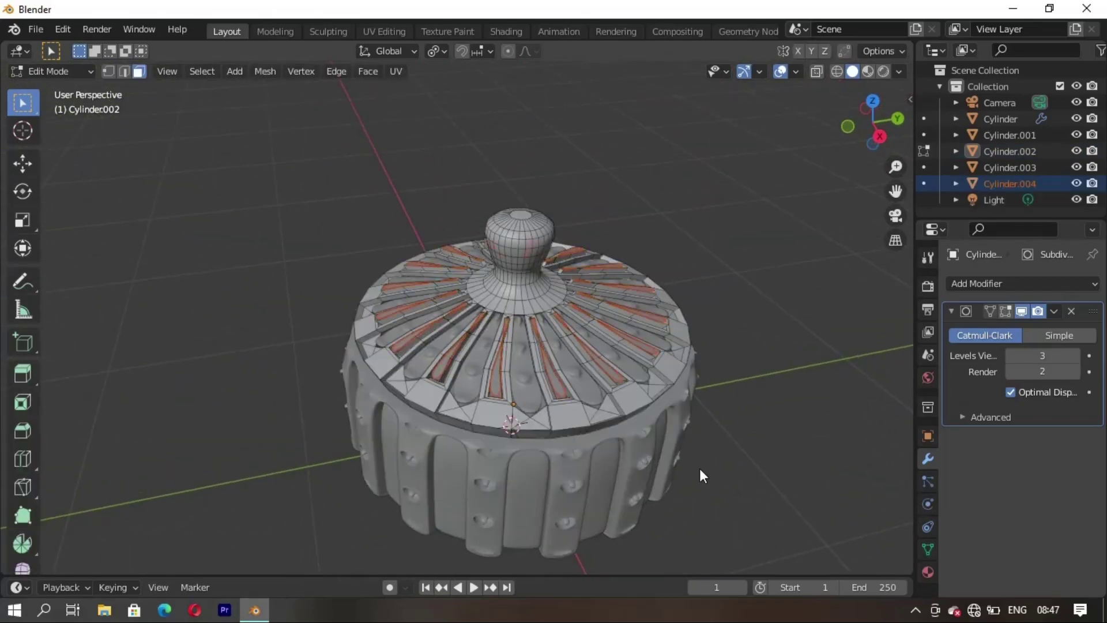
pyautogui.press('Tab')
pyautogui.hotkey('alt', 'a')
pyautogui.moveTo(620, 389)
pyautogui.mouseDown(button='middle')
pyautogui.moveTo(539, 424)
pyautogui.moveTo(424, 412)
pyautogui.moveTo(358, 388)
pyautogui.moveTo(413, 365)
pyautogui.moveTo(368, 412)
pyautogui.moveTo(399, 341)
pyautogui.moveTo(390, 371)
pyautogui.moveTo(445, 310)
pyautogui.moveTo(493, 309)
pyautogui.moveTo(388, 330)
pyautogui.moveTo(480, 366)
pyautogui.moveTo(500, 441)
pyautogui.moveTo(379, 396)
pyautogui.mouseUp(button='middle')
pyautogui.scroll(-4, 388, 330)
pyautogui.scroll(3, 444, 369)
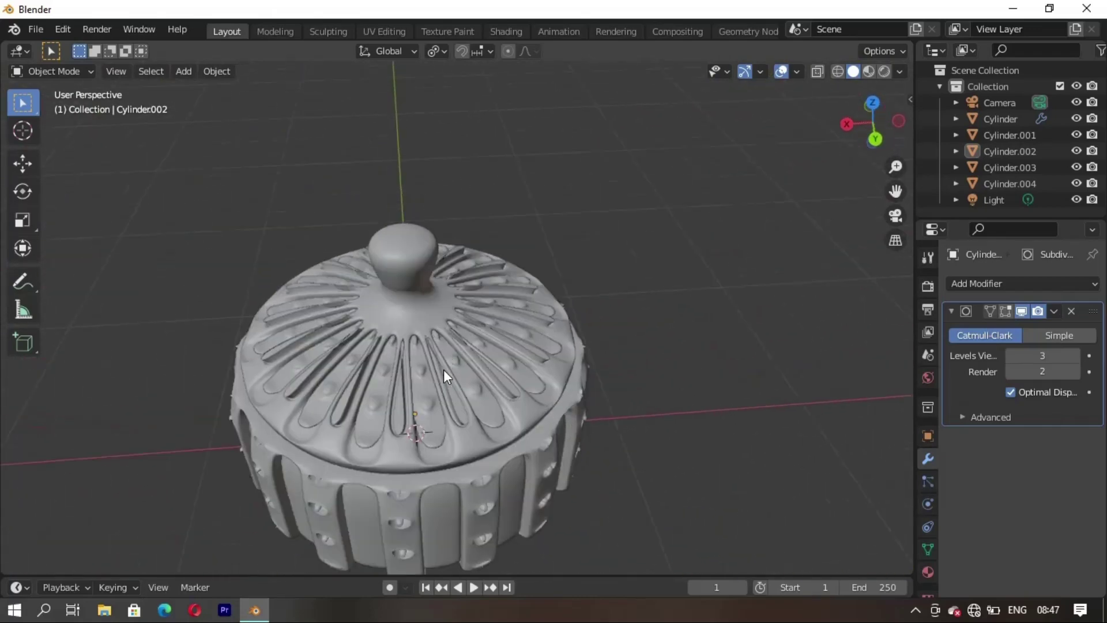
pyautogui.moveTo(443, 371)
pyautogui.mouseDown(button='middle')
pyautogui.moveTo(388, 407)
pyautogui.moveTo(316, 378)
pyautogui.moveTo(337, 343)
pyautogui.mouseUp(button='middle')
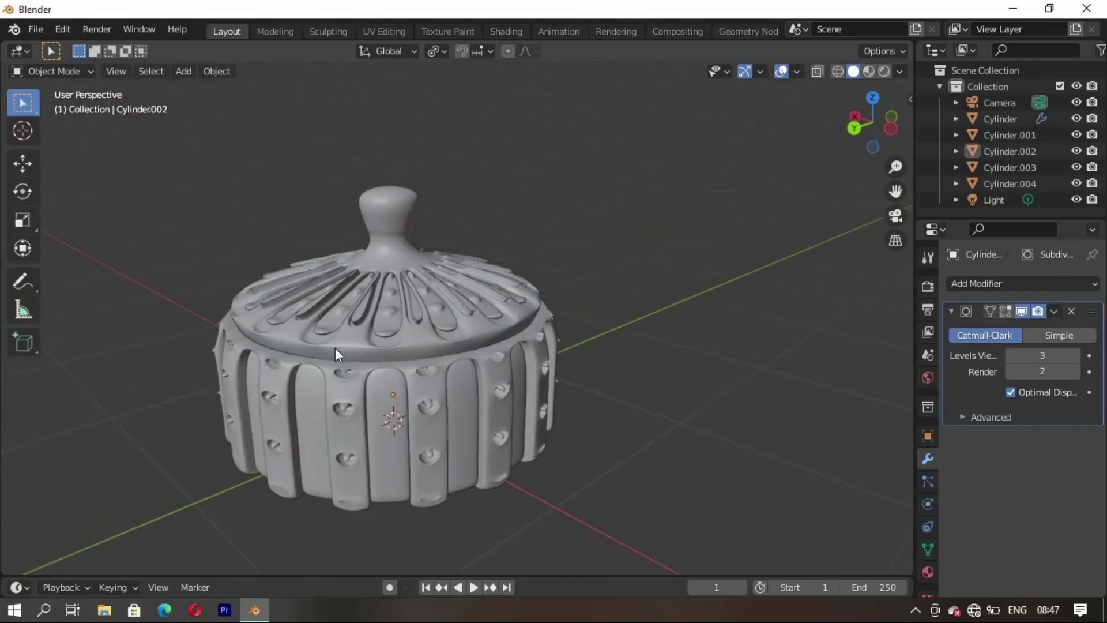
# - Join the split-off Cylinder.004 back into the lid object
pyautogui.keyDown('shift'); pyautogui.click(358, 366); pyautogui.keyUp('shift')
pyautogui.hotkey('ctrl', 'j')
pyautogui.press('Tab')
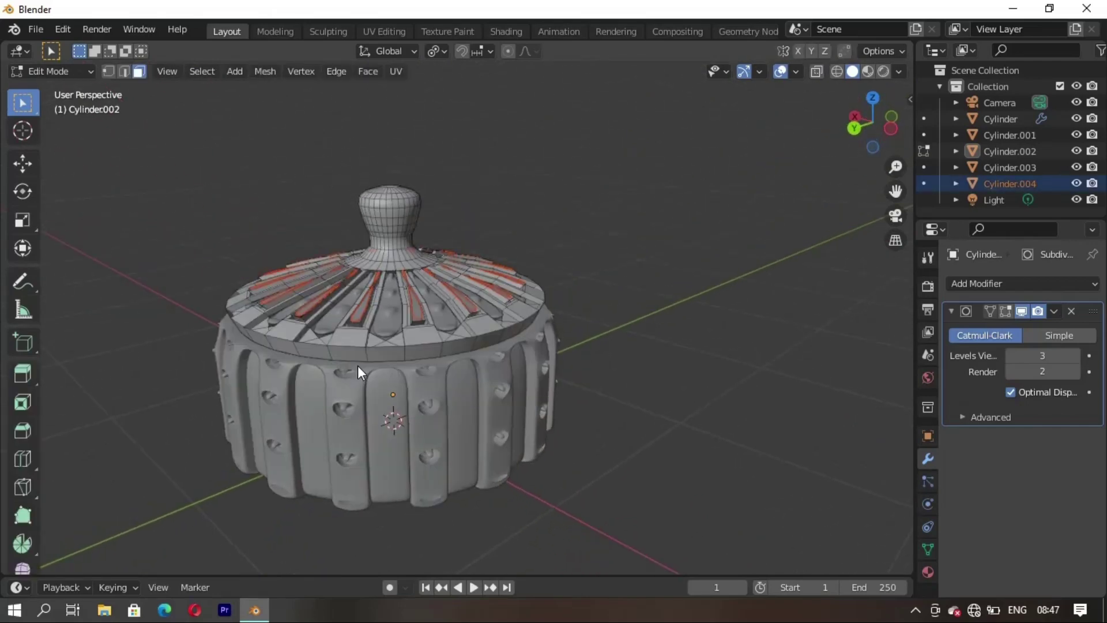
pyautogui.press('Tab')
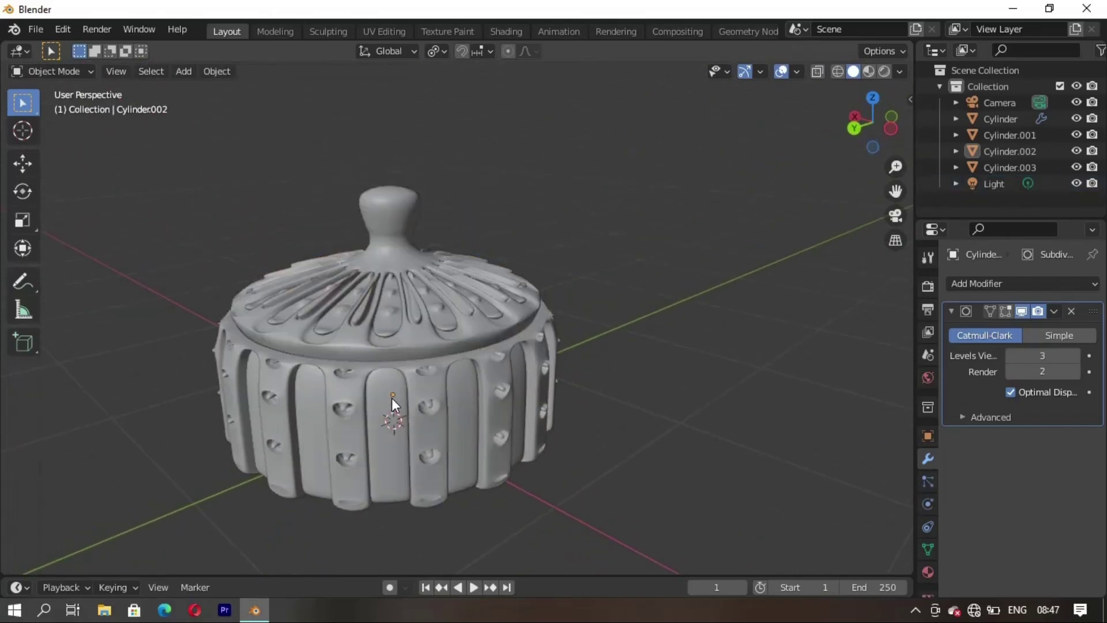
pyautogui.click(395, 398)
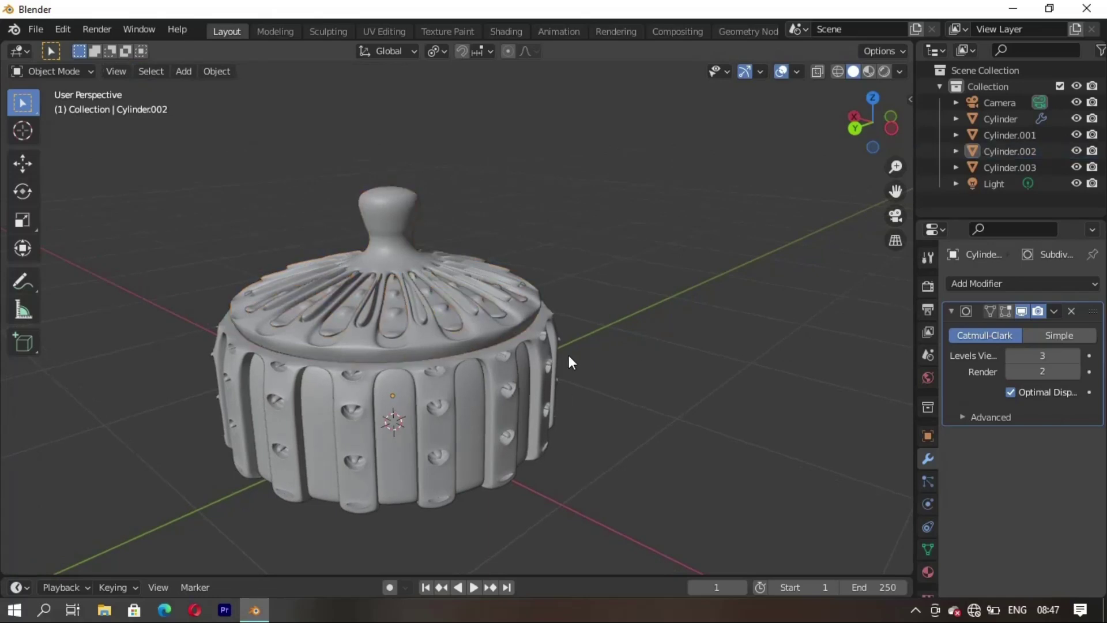
# - Add a centred edge loop around the lid rim
pyautogui.click(427, 343)
pyautogui.press('Tab')
pyautogui.hotkey('alt', 'a')
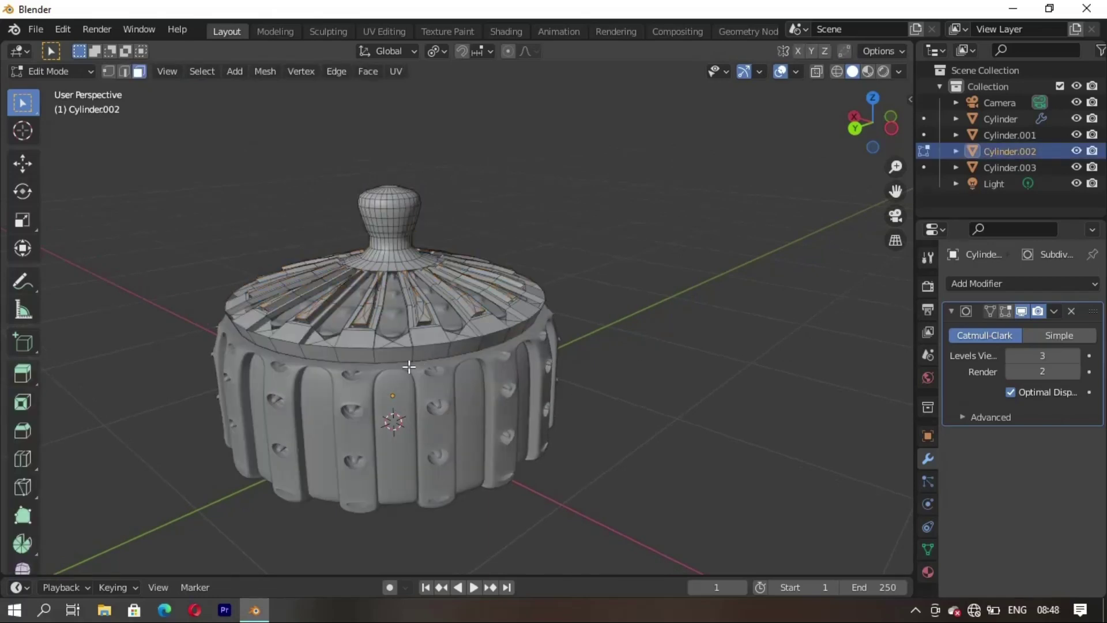
pyautogui.moveTo(407, 366); pyautogui.dragTo(442, 344, button='middle')
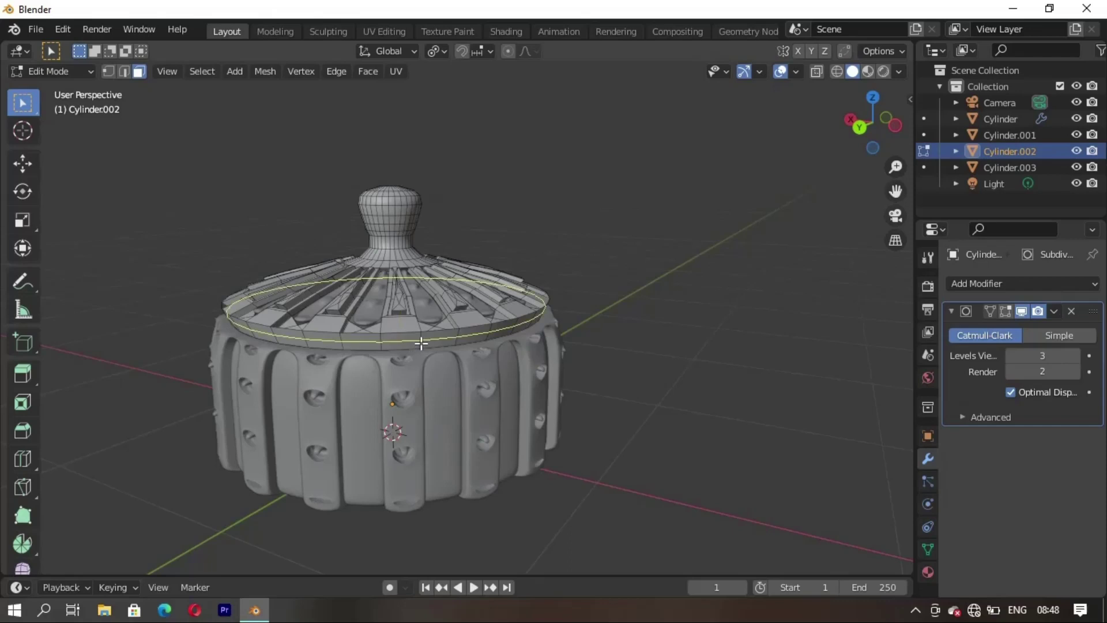
pyautogui.click(421, 343)
pyautogui.rightClick(409, 348)
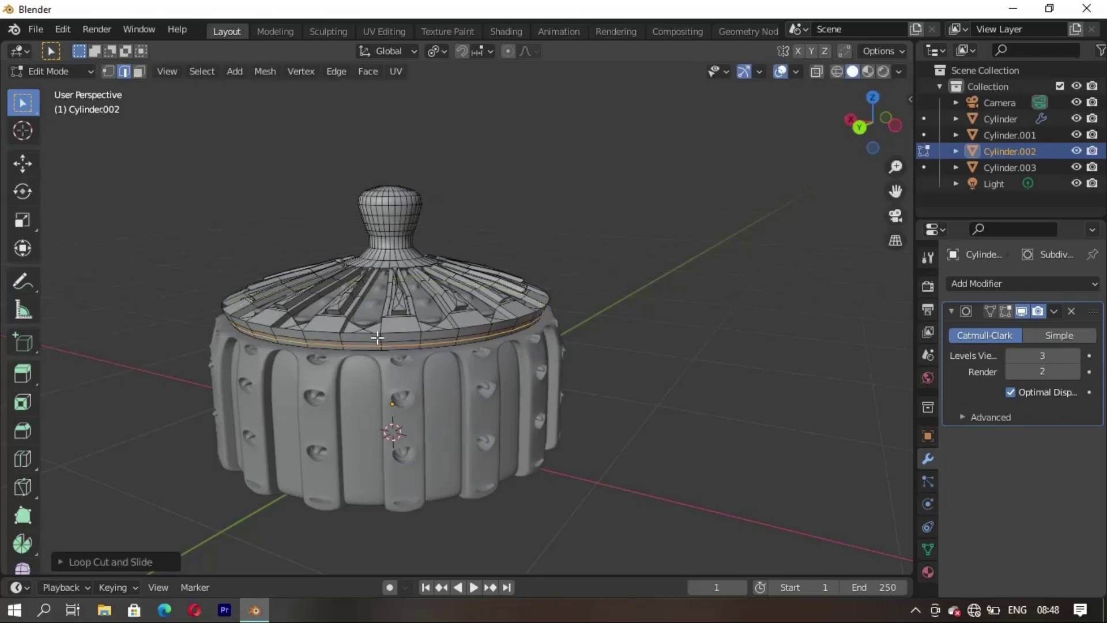
pyautogui.press('g')
pyautogui.press('g')
pyautogui.press('Escape')
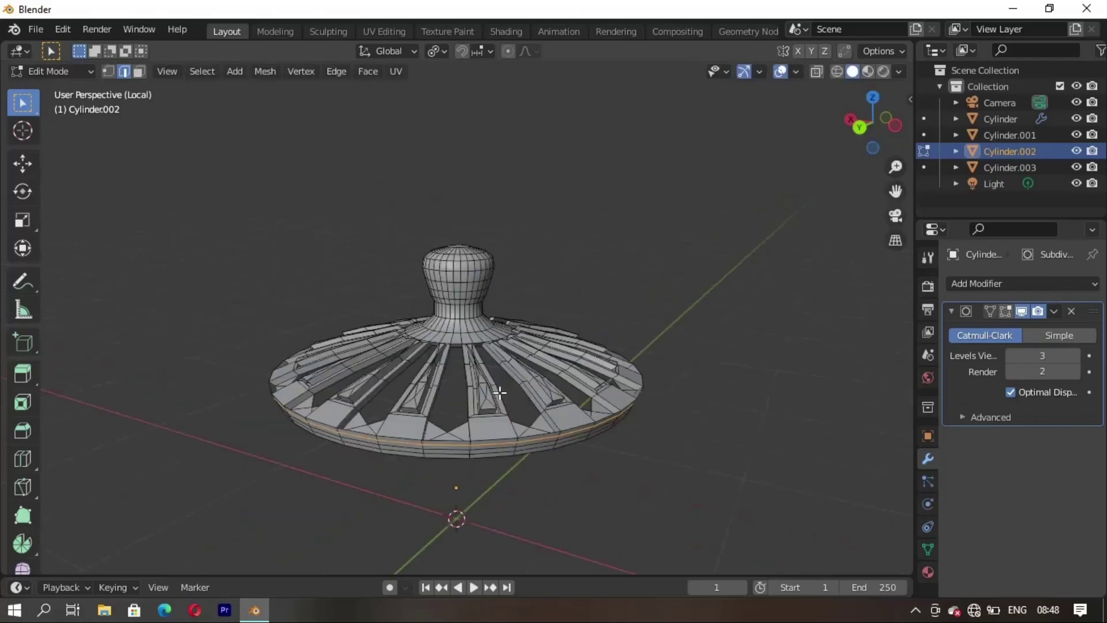
# - Isolate the lid in local view and scale the new rim loop slightly
pyautogui.press('KP_Divide')
pyautogui.scroll(3, 620, 492)
pyautogui.scroll(1, 612, 420)
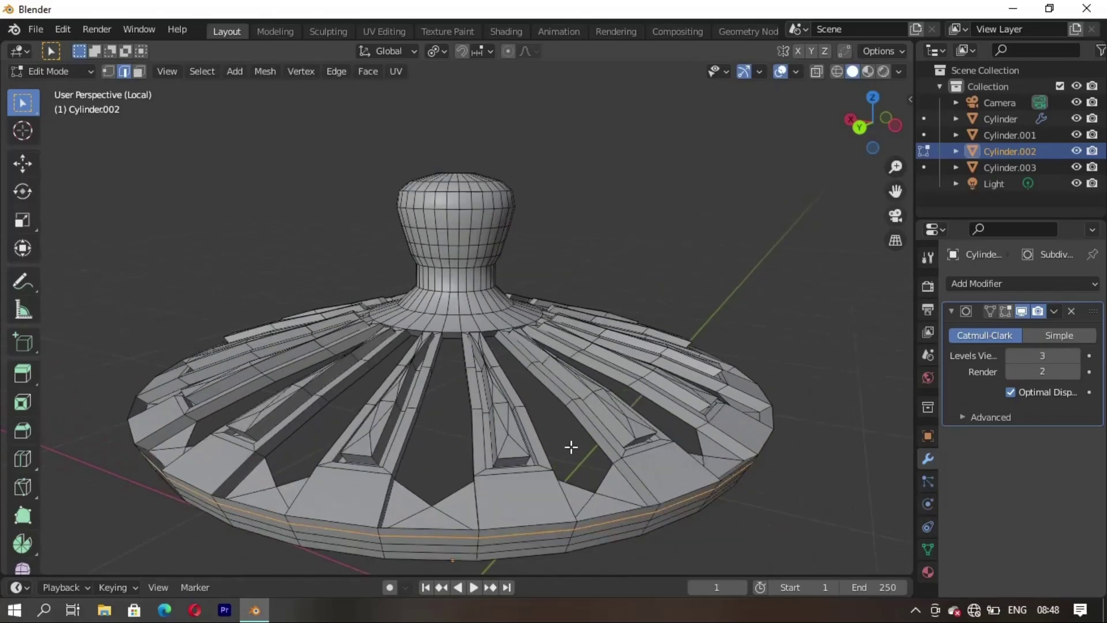
pyautogui.scroll(2, 600, 432)
pyautogui.scroll(1, 601, 431)
pyautogui.scroll(1, 601, 409)
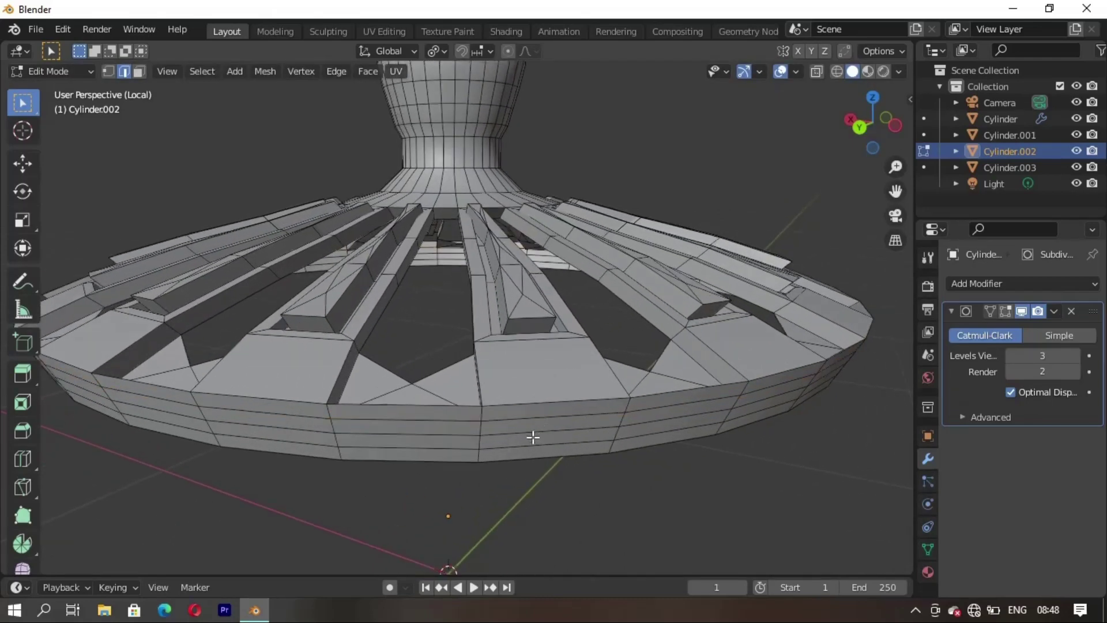
pyautogui.press('s')
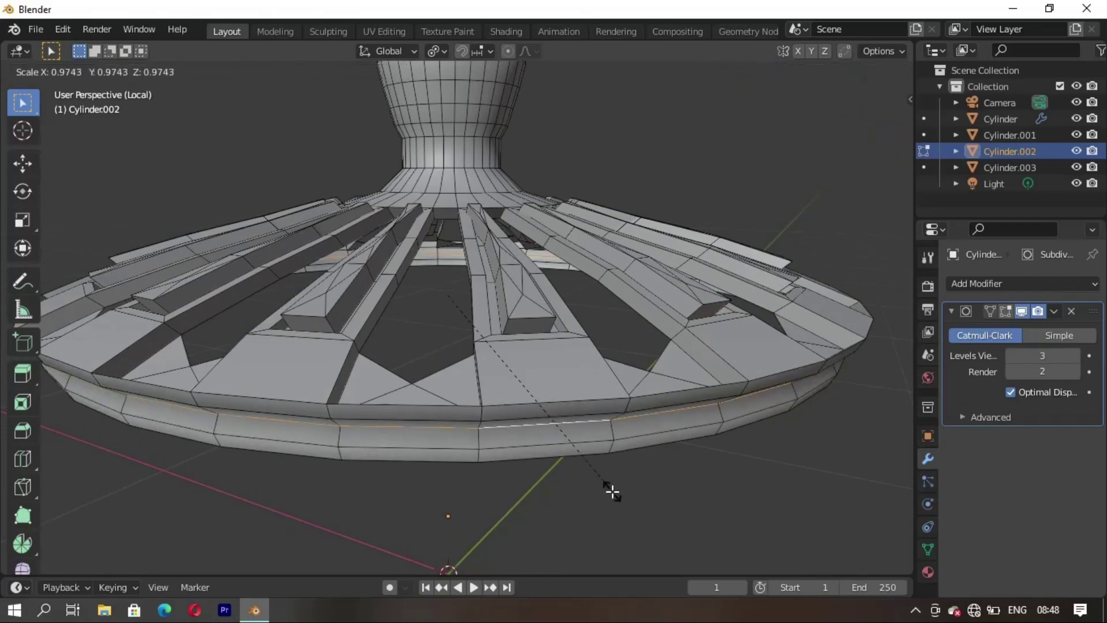
pyautogui.click(613, 505)
pyautogui.moveTo(613, 505); pyautogui.dragTo(573, 467, button='middle')
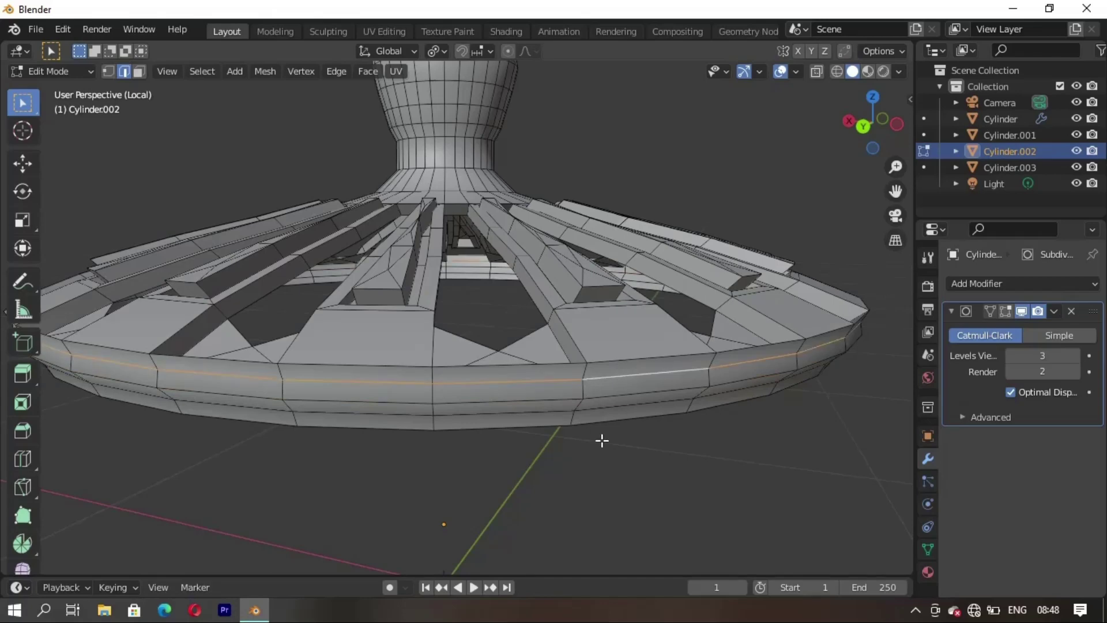
# - Reposition the rim edge loop and adjust its height
pyautogui.press('g')
pyautogui.press('g')
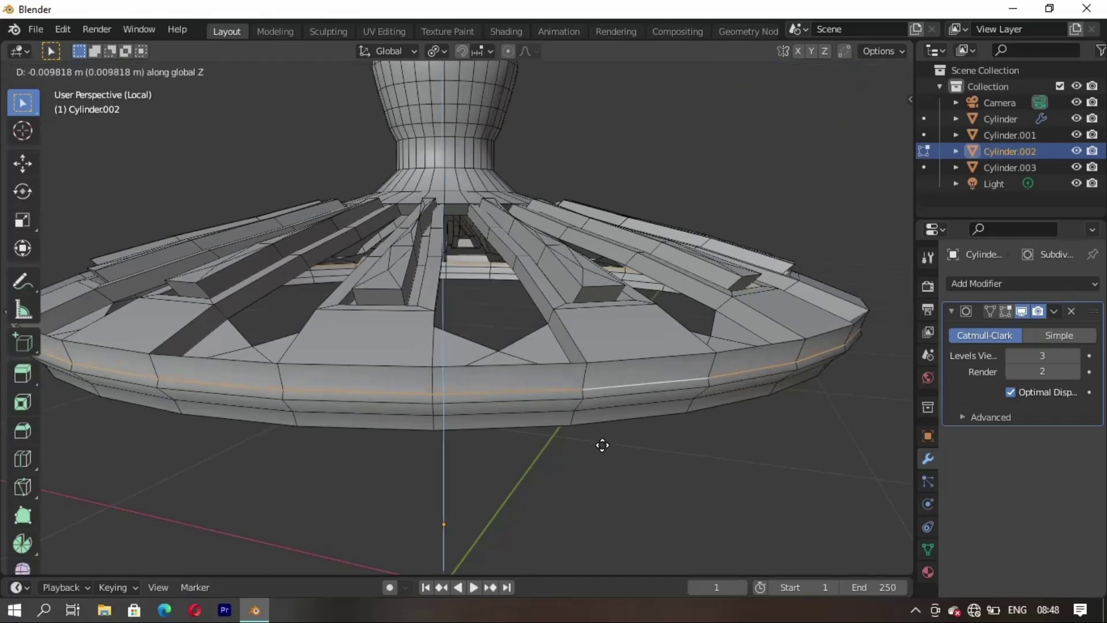
pyautogui.click(602, 441)
pyautogui.hotkey('alt', 'a')
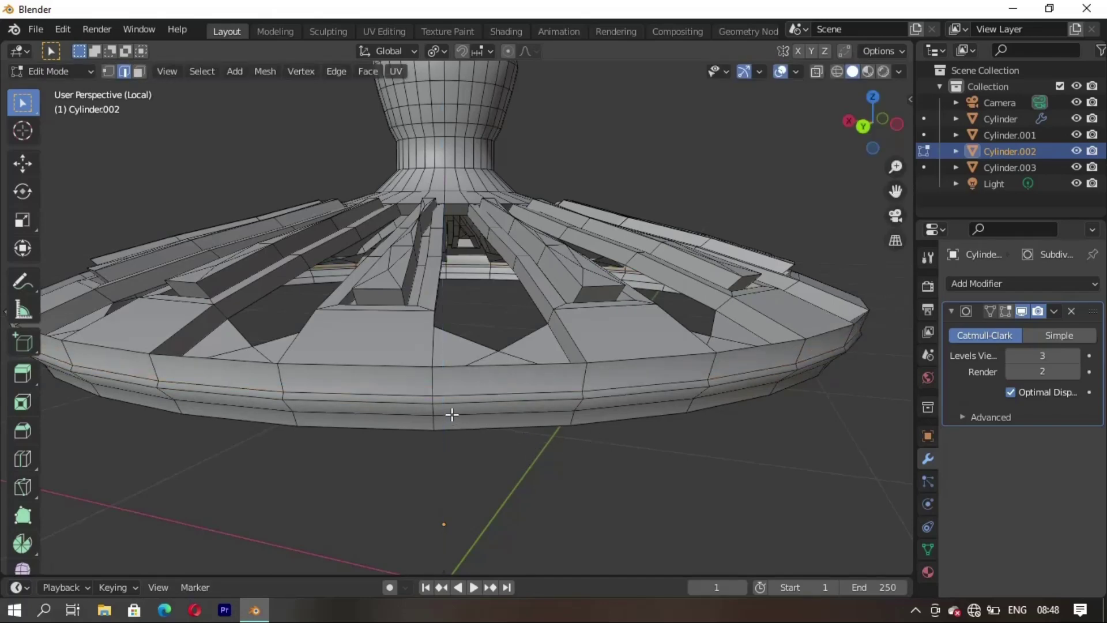
pyautogui.press('g')
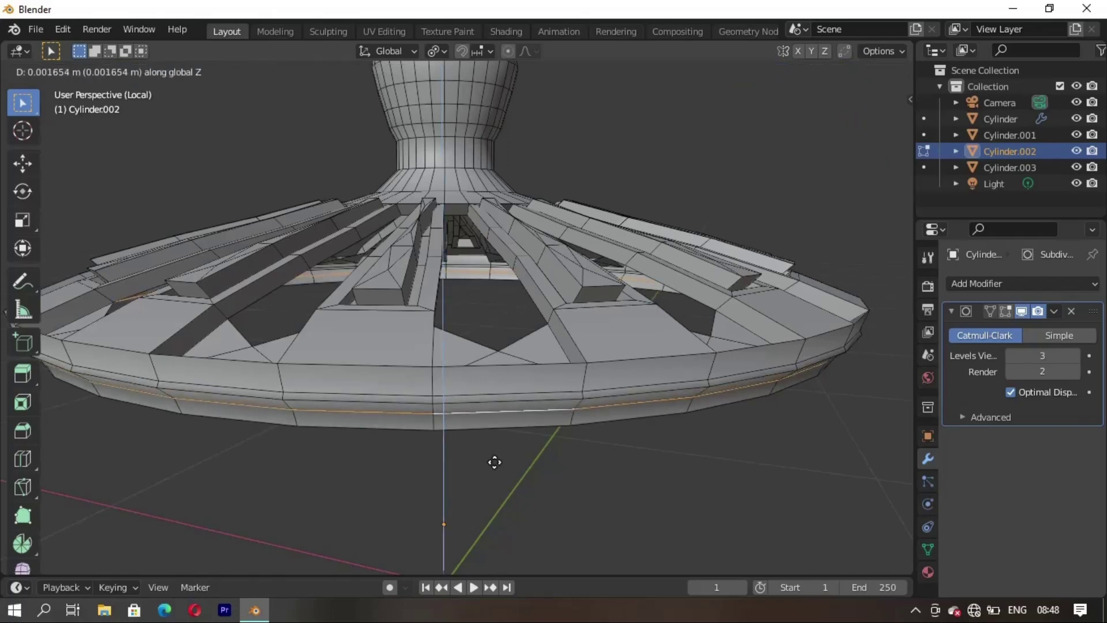
pyautogui.click(494, 461)
pyautogui.moveTo(495, 462); pyautogui.dragTo(482, 456, button='middle')
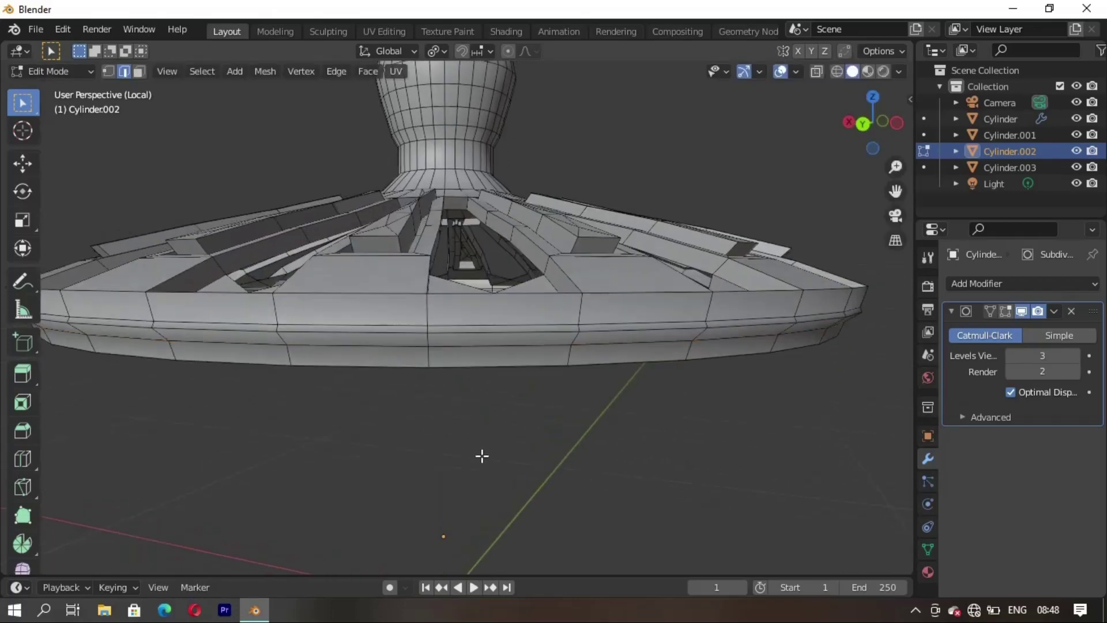
# - Raise another rim edge loop slightly along Z and return to Object Mode
pyautogui.press('Tab')
pyautogui.click(451, 454)
pyautogui.press('Tab')
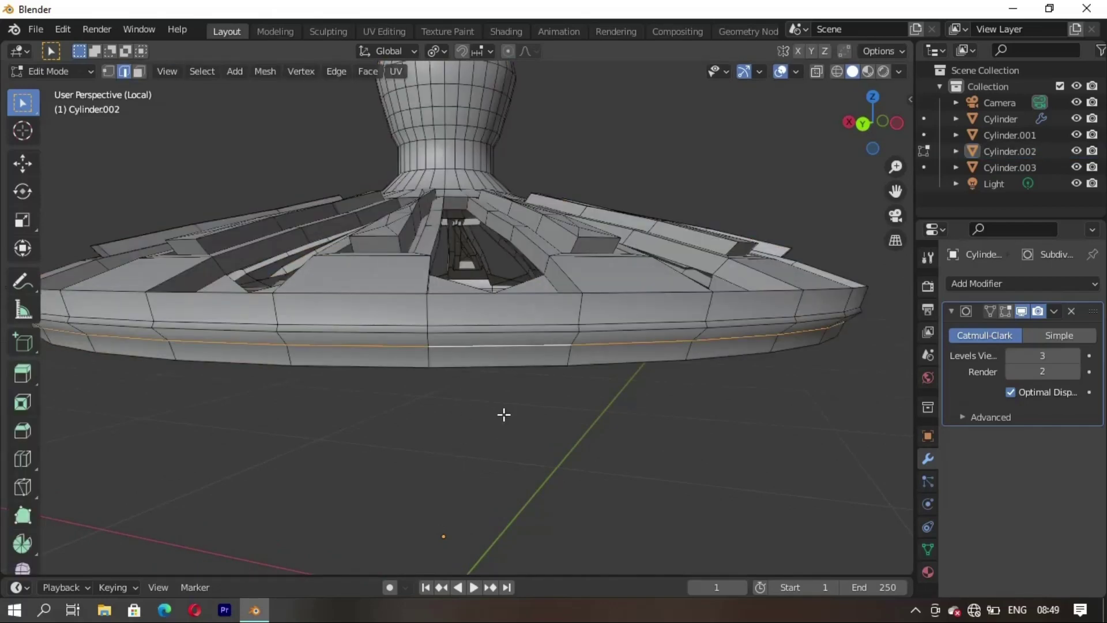
pyautogui.press('g')
pyautogui.press('z')
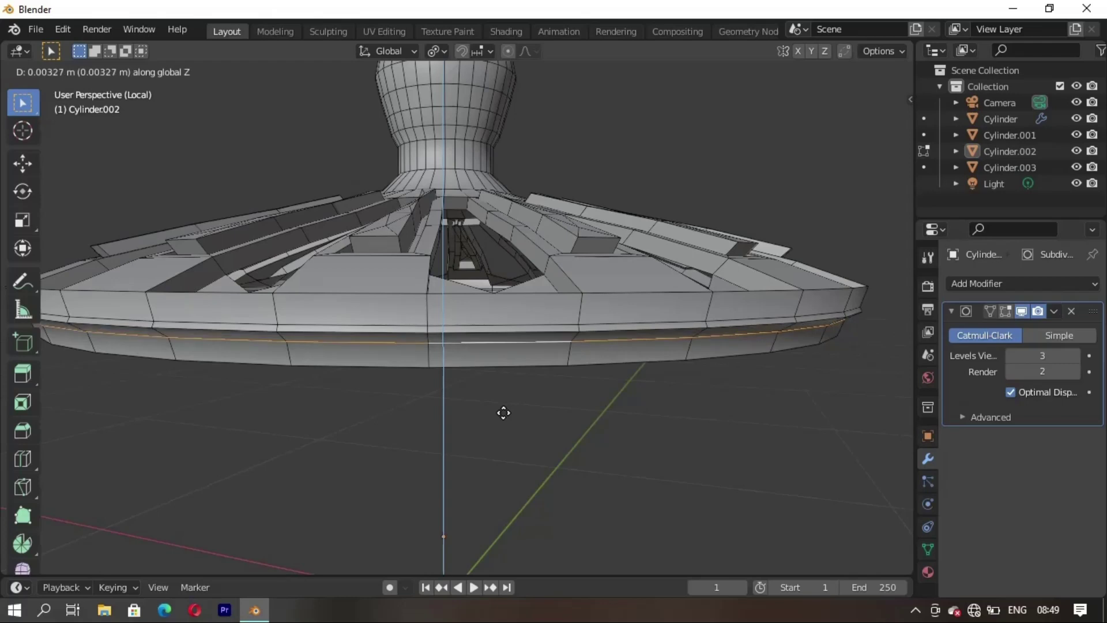
pyautogui.click(501, 410)
pyautogui.press('Tab')
# - Exit local view to see the full jar from a higher angle
pyautogui.scroll(-3, 487, 440)
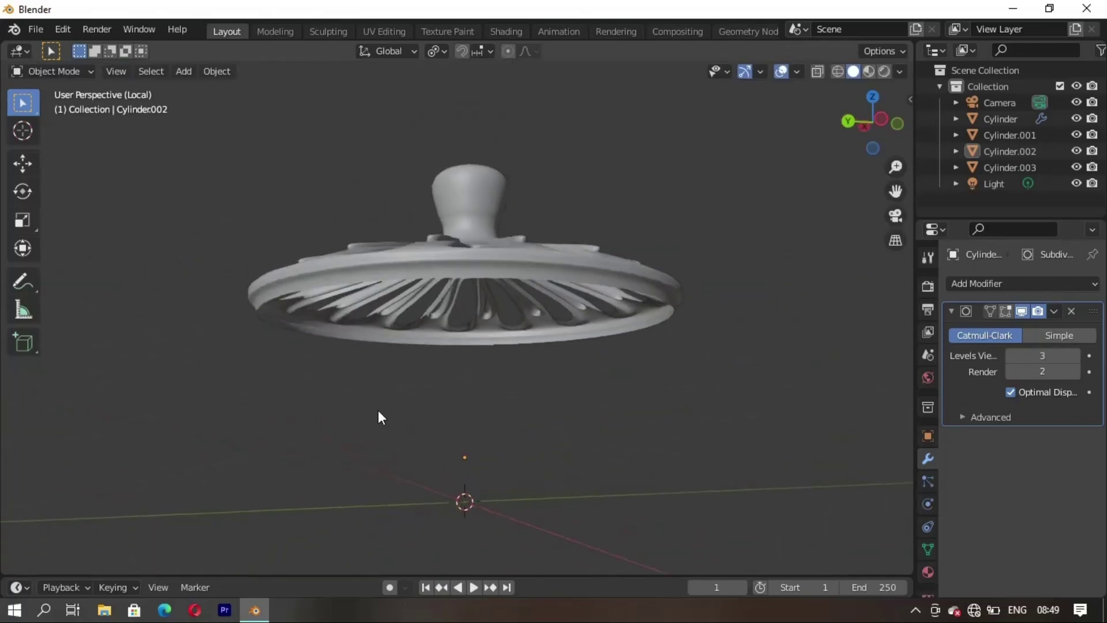
pyautogui.moveTo(378, 410); pyautogui.dragTo(410, 442, button='middle')
pyautogui.press('KP_Divide')
pyautogui.moveTo(315, 410)
pyautogui.mouseDown(button='middle')
pyautogui.moveTo(453, 403)
pyautogui.moveTo(441, 395)
pyautogui.moveTo(305, 435)
pyautogui.moveTo(451, 413)
pyautogui.moveTo(447, 394)
pyautogui.moveTo(476, 464)
pyautogui.moveTo(320, 381)
pyautogui.moveTo(528, 396)
pyautogui.moveTo(470, 388)
pyautogui.moveTo(469, 403)
pyautogui.moveTo(533, 366)
pyautogui.moveTo(510, 475)
pyautogui.mouseUp(button='middle')
pyautogui.scroll(3, 532, 366)
# - Shrink one rim loop slightly, then scale the bottom rim loop out by 1.0378
pyautogui.press('Tab')
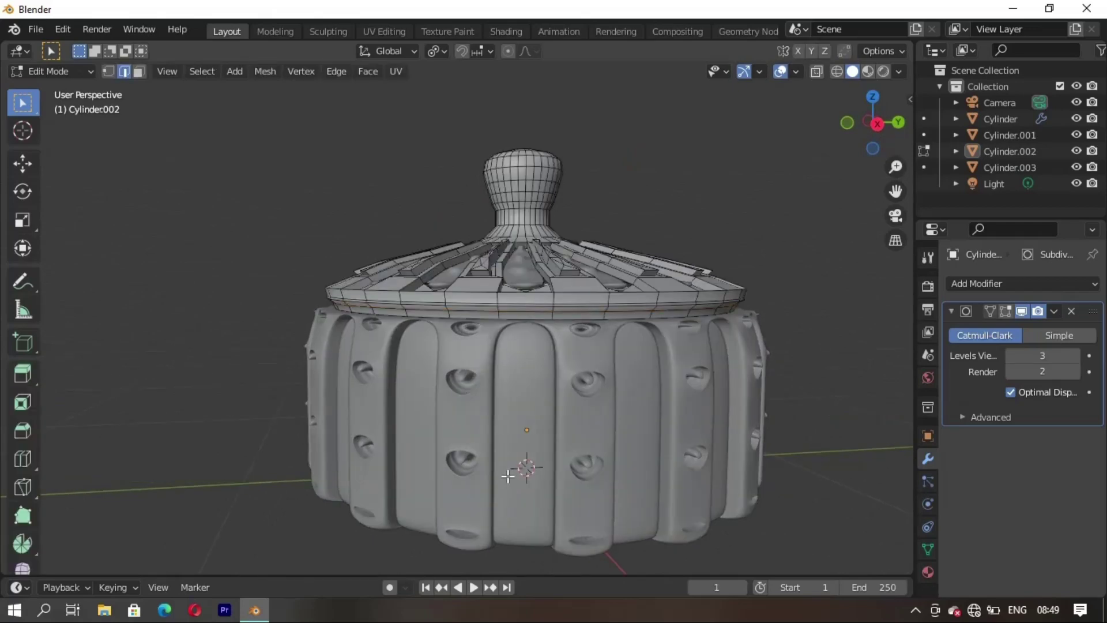
pyautogui.press('Tab')
pyautogui.press('Tab')
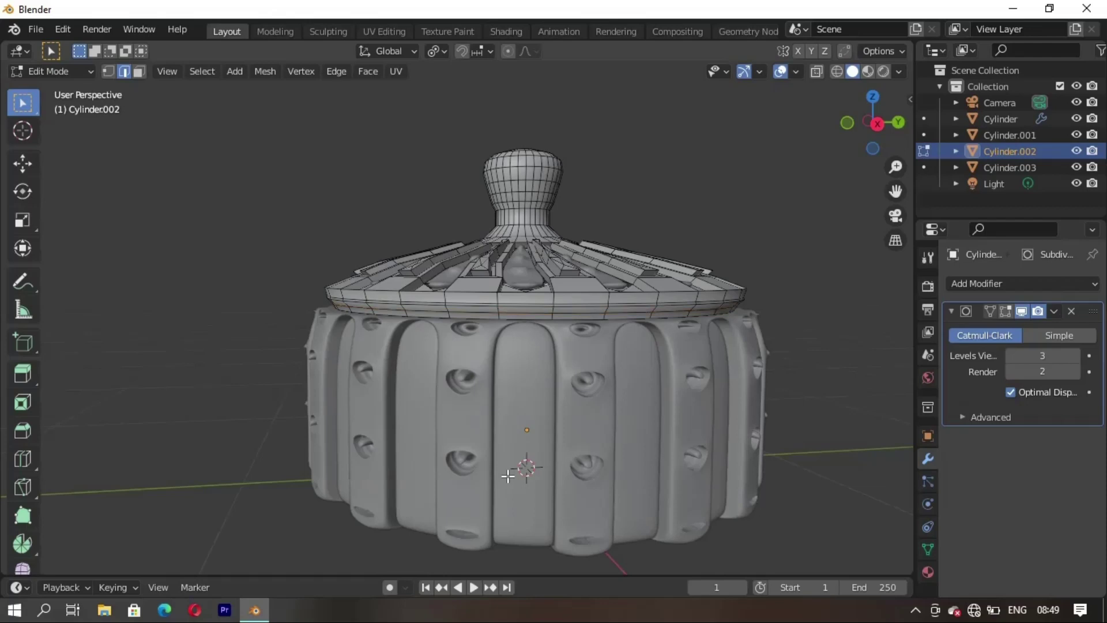
pyautogui.press('s')
pyautogui.click(581, 529)
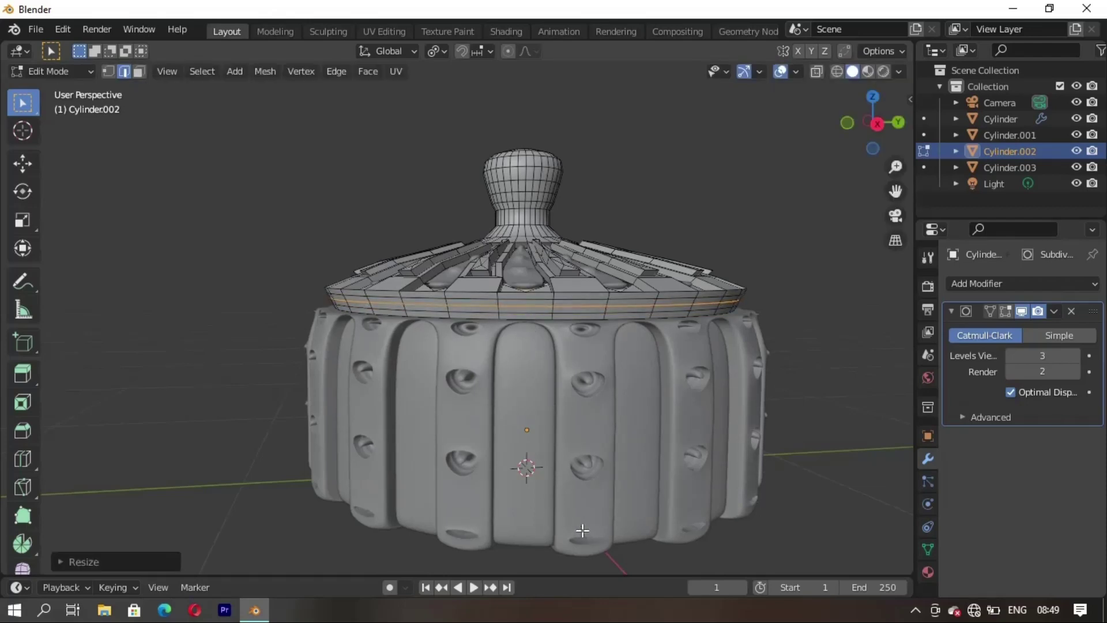
pyautogui.scroll(2, 534, 367)
pyautogui.hotkey('alt', 'a')
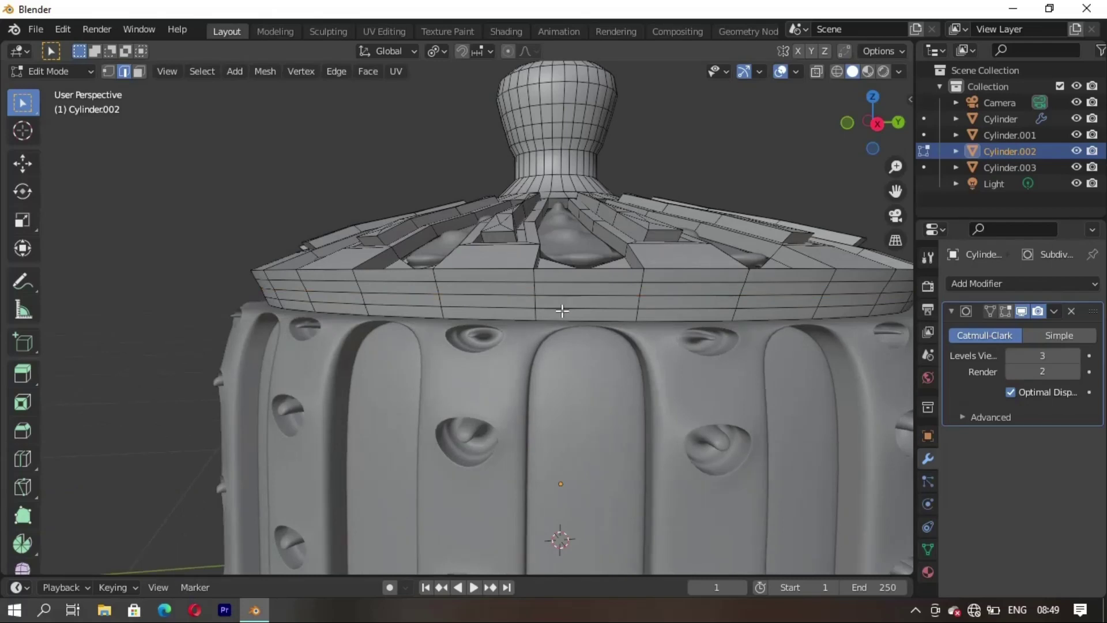
pyautogui.press('s')
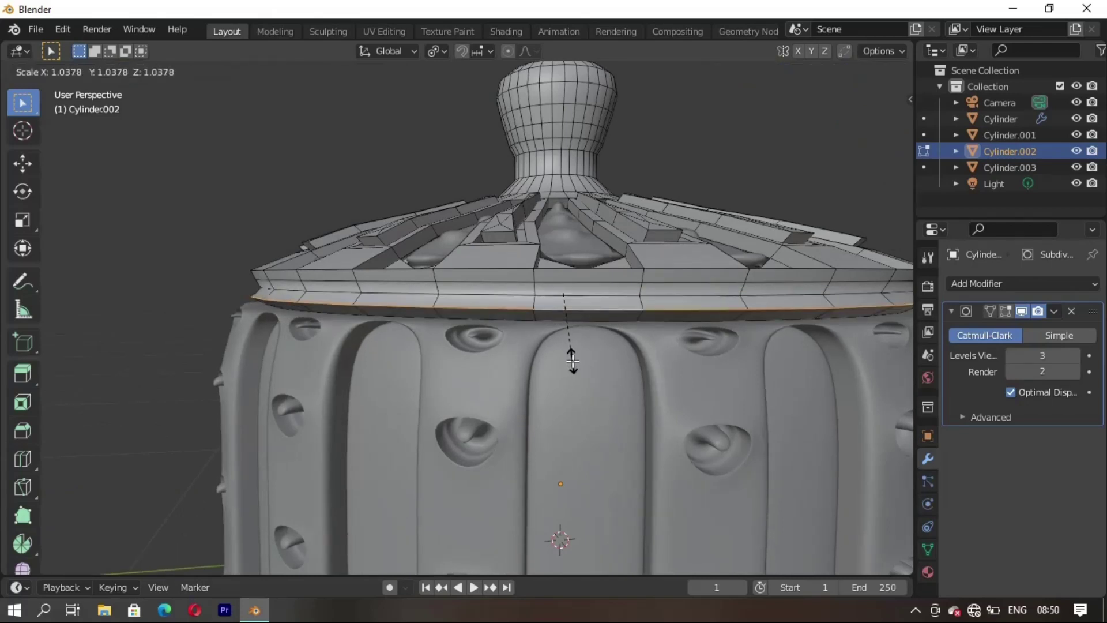
pyautogui.click(572, 361)
pyautogui.scroll(-3, 567, 374)
# - Select the lid and lift it straight up along Z above the jar
pyautogui.press('Tab')
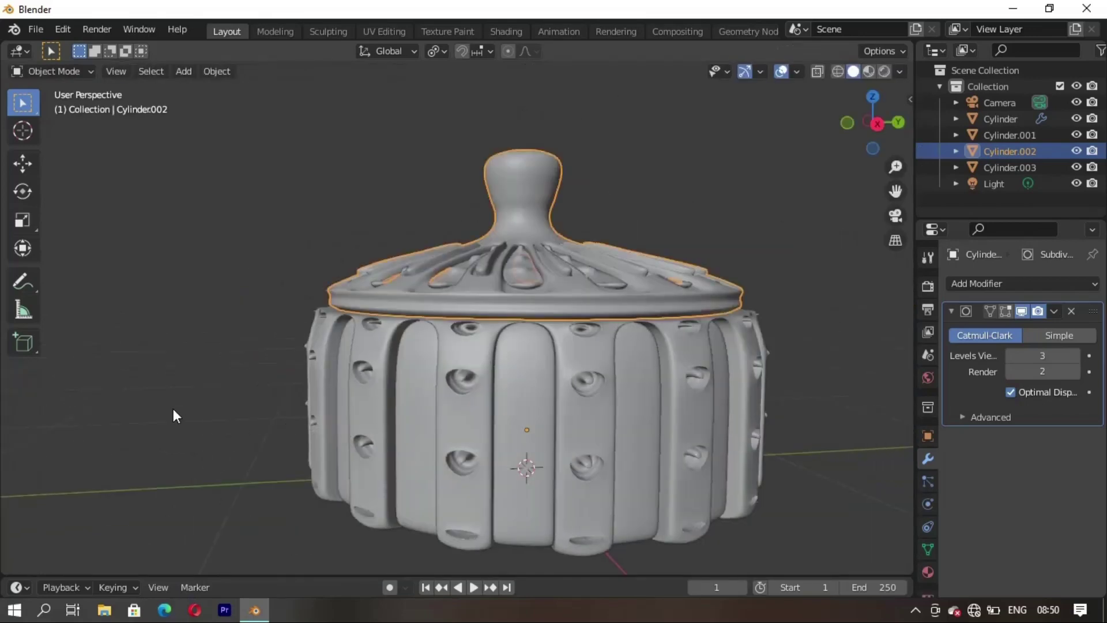
pyautogui.click(173, 408)
pyautogui.moveTo(173, 408)
pyautogui.mouseDown(button='middle')
pyautogui.moveTo(447, 403)
pyautogui.moveTo(520, 346)
pyautogui.moveTo(505, 320)
pyautogui.mouseUp(button='middle')
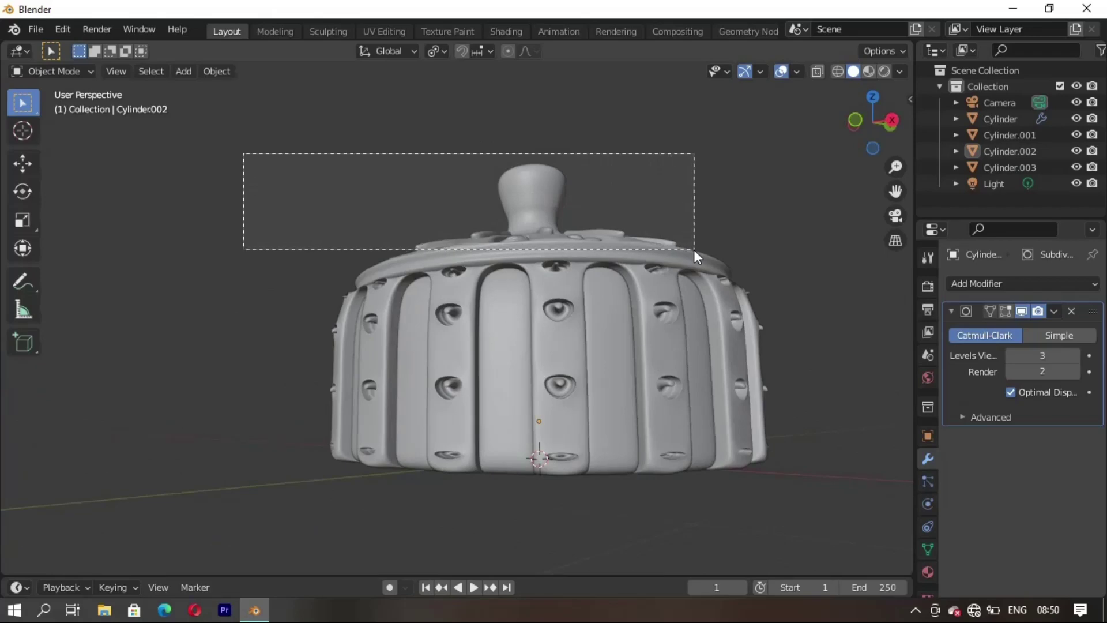
pyautogui.moveTo(694, 251); pyautogui.dragTo(695, 250)
pyautogui.moveTo(695, 250)
pyautogui.mouseDown(button='middle')
pyautogui.moveTo(538, 376)
pyautogui.moveTo(566, 362)
pyautogui.moveTo(653, 414)
pyautogui.moveTo(714, 398)
pyautogui.moveTo(552, 372)
pyautogui.moveTo(503, 468)
pyautogui.moveTo(597, 446)
pyautogui.moveTo(434, 482)
pyautogui.moveTo(611, 454)
pyautogui.moveTo(660, 485)
pyautogui.moveTo(650, 421)
pyautogui.moveTo(507, 417)
pyautogui.moveTo(521, 419)
pyautogui.mouseUp(button='middle')
pyautogui.press('g')
pyautogui.press('z')
pyautogui.click(548, 362)
pyautogui.click(714, 398)
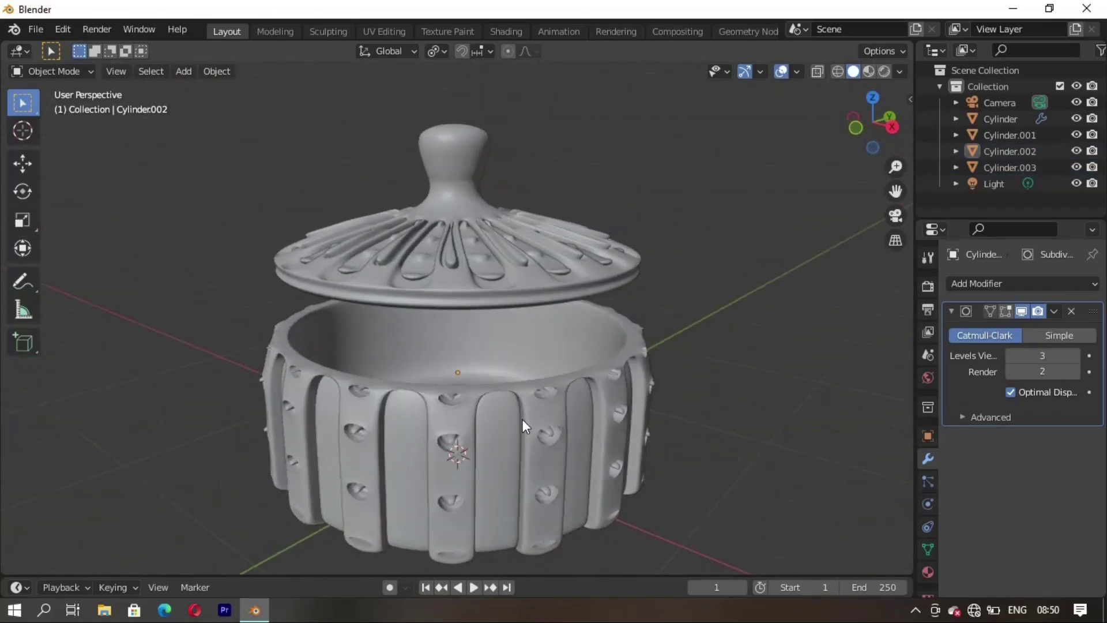
# - Check the raised lid from a lower side angle and reselect the lid pieces
pyautogui.moveTo(284, 143); pyautogui.dragTo(510, 306)
pyautogui.scroll(-3, 540, 412)
pyautogui.scroll(1, 476, 437)
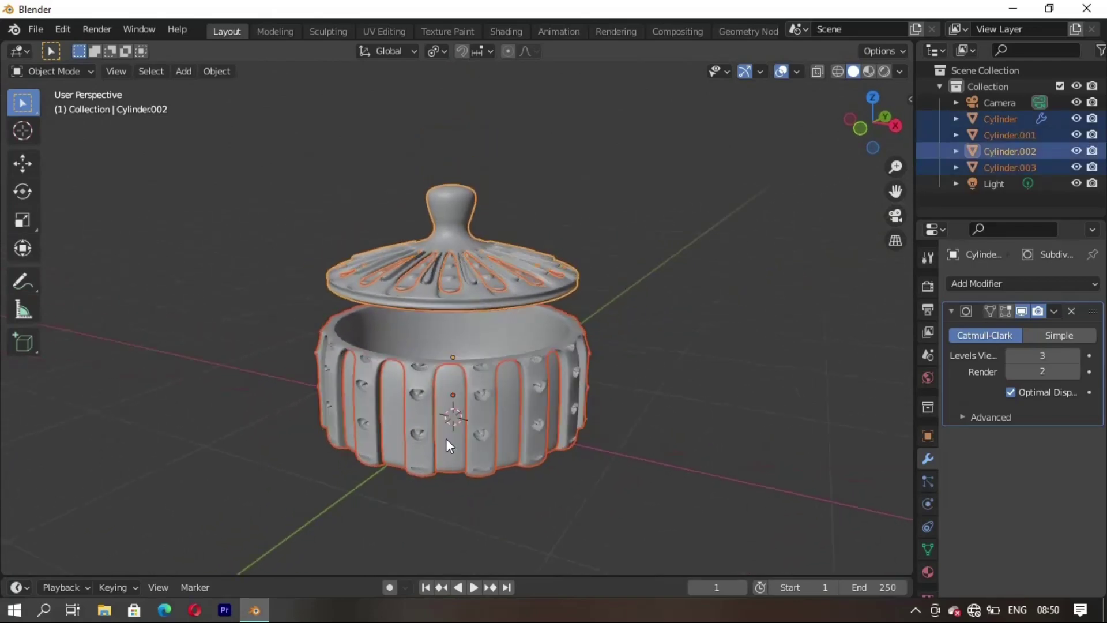
pyautogui.moveTo(449, 445)
pyautogui.mouseDown(button='middle')
pyautogui.moveTo(389, 451)
pyautogui.moveTo(646, 409)
pyautogui.mouseUp(button='middle')
pyautogui.click(375, 227)
pyautogui.moveTo(375, 227); pyautogui.dragTo(458, 329, button='middle')
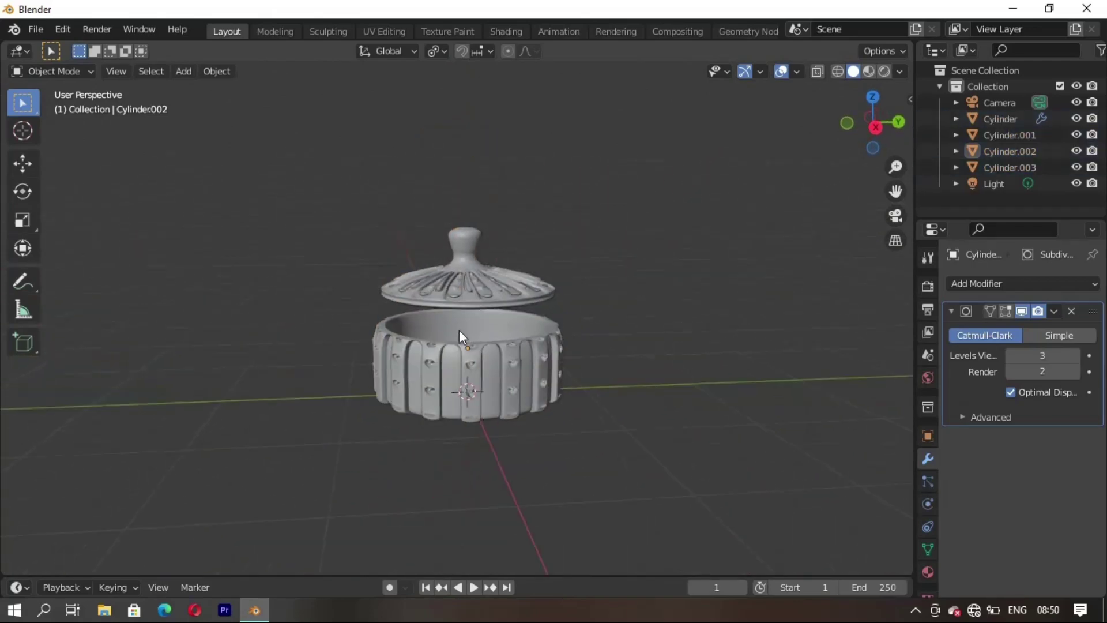
pyautogui.moveTo(371, 197)
pyautogui.mouseDown()
pyautogui.moveTo(489, 290)
pyautogui.moveTo(531, 300)
pyautogui.mouseUp()
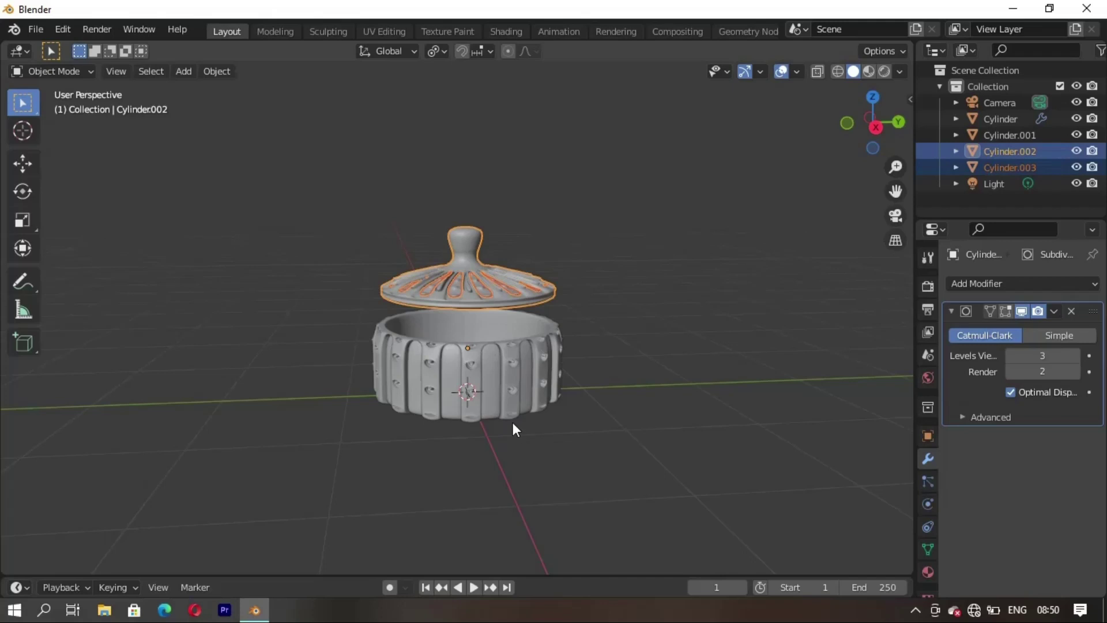
# - Duplicate the lid and the jar base, placing both copies to the left along Y
pyautogui.hotkey('shift', 'd')
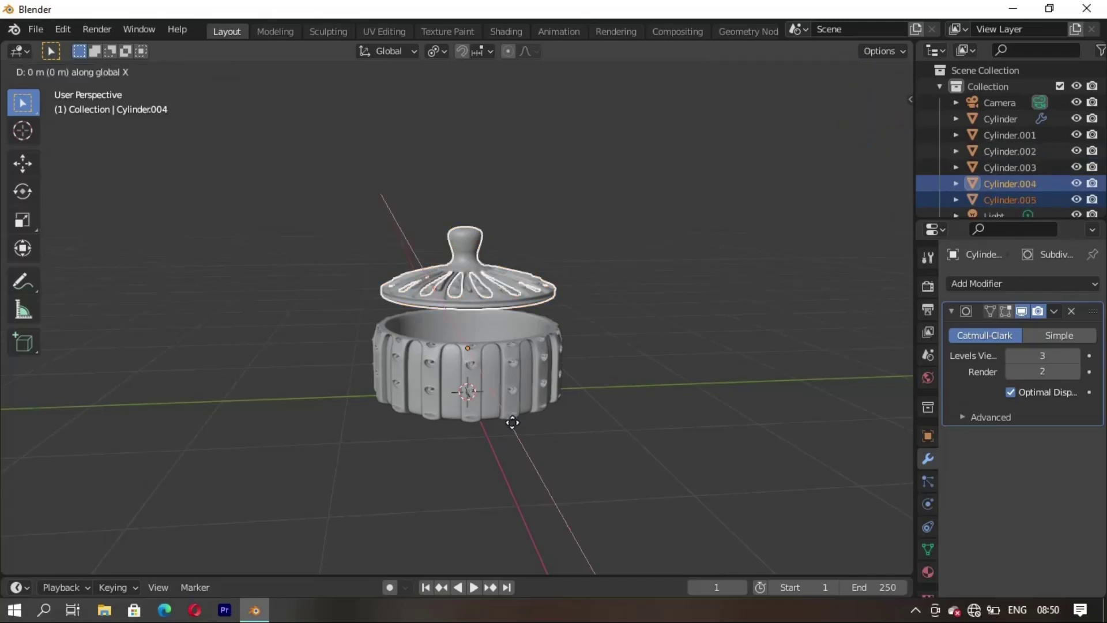
pyautogui.press('y')
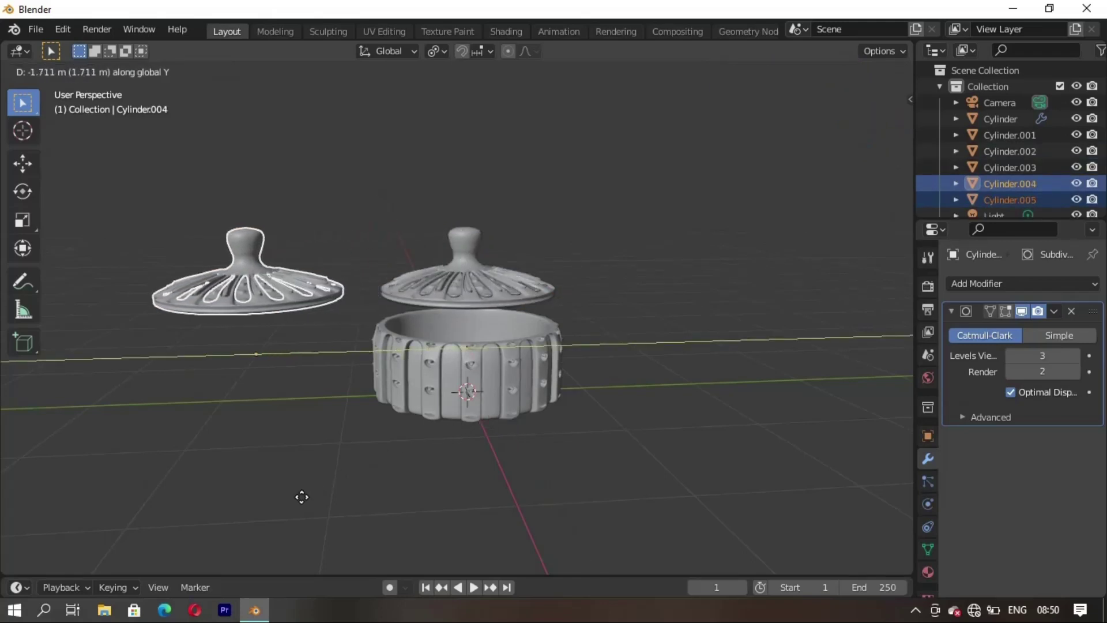
pyautogui.click(305, 503)
pyautogui.moveTo(417, 362); pyautogui.dragTo(659, 522)
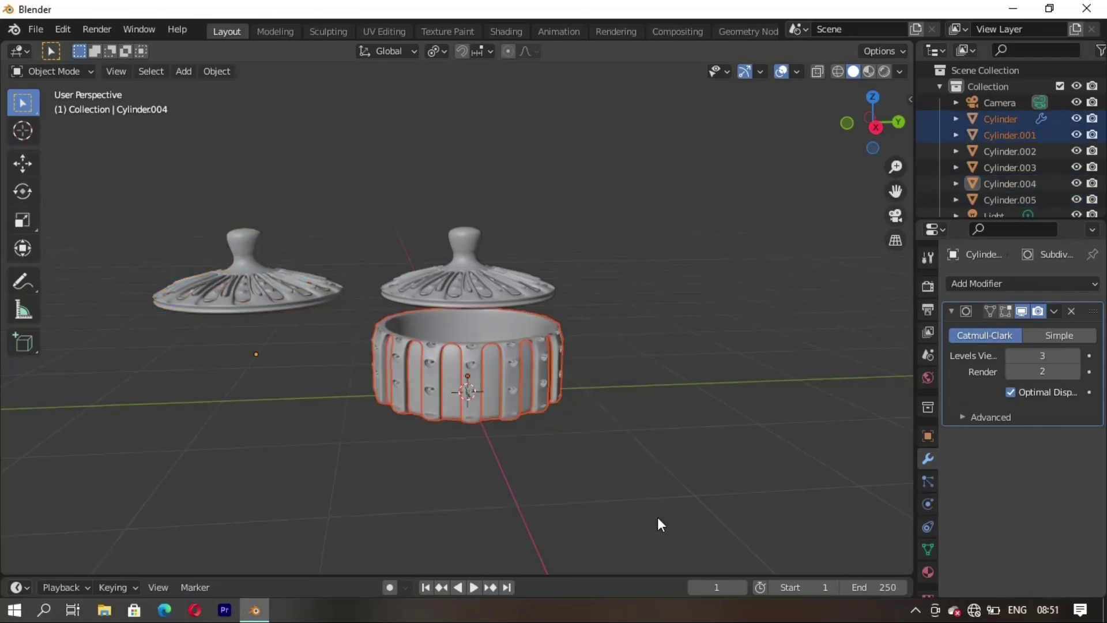
pyautogui.hotkey('shift', 'd')
pyautogui.press('y')
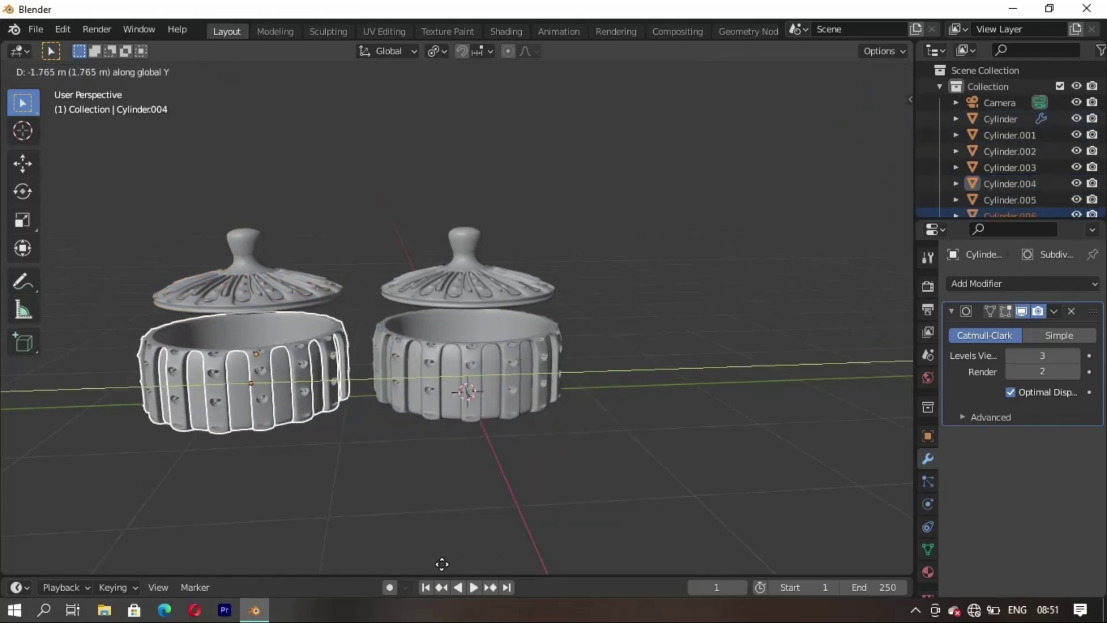
pyautogui.click(442, 563)
# - Select only the left lid and rotate it 90° around the Y axis
pyautogui.moveTo(148, 202); pyautogui.dragTo(317, 311)
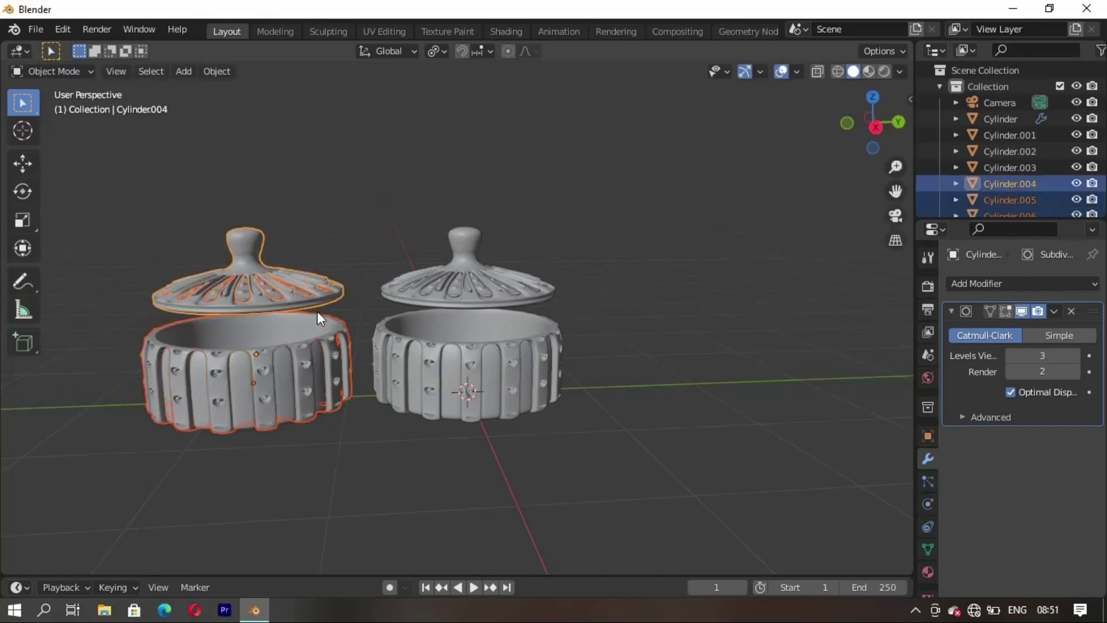
pyautogui.moveTo(182, 216); pyautogui.dragTo(246, 274)
pyautogui.moveTo(301, 306); pyautogui.dragTo(302, 309)
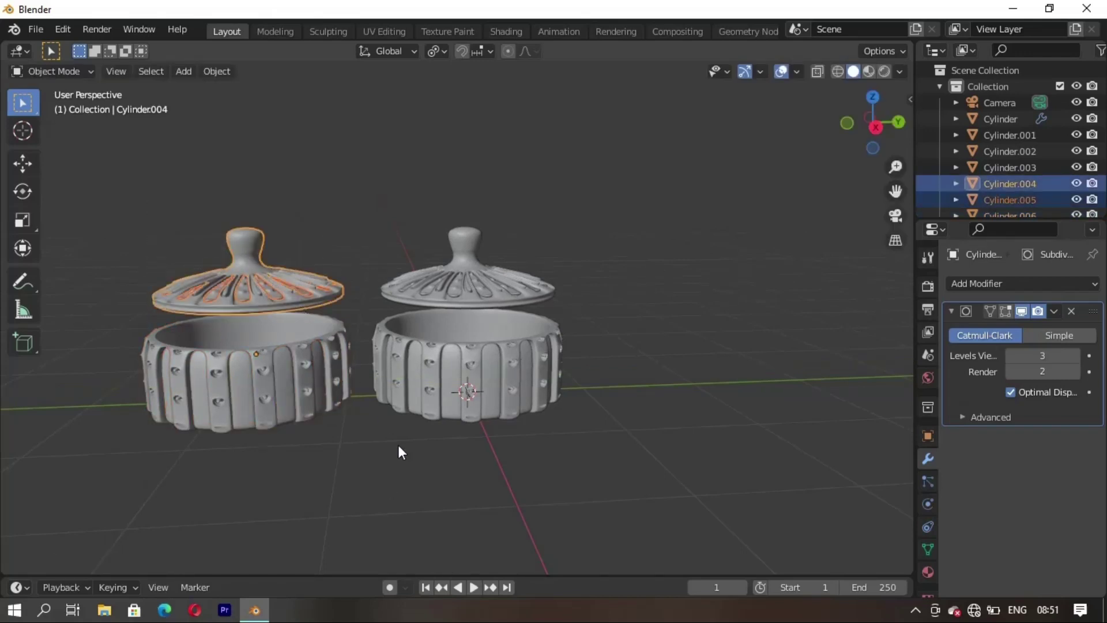
pyautogui.write('rx')
pyautogui.write('90')
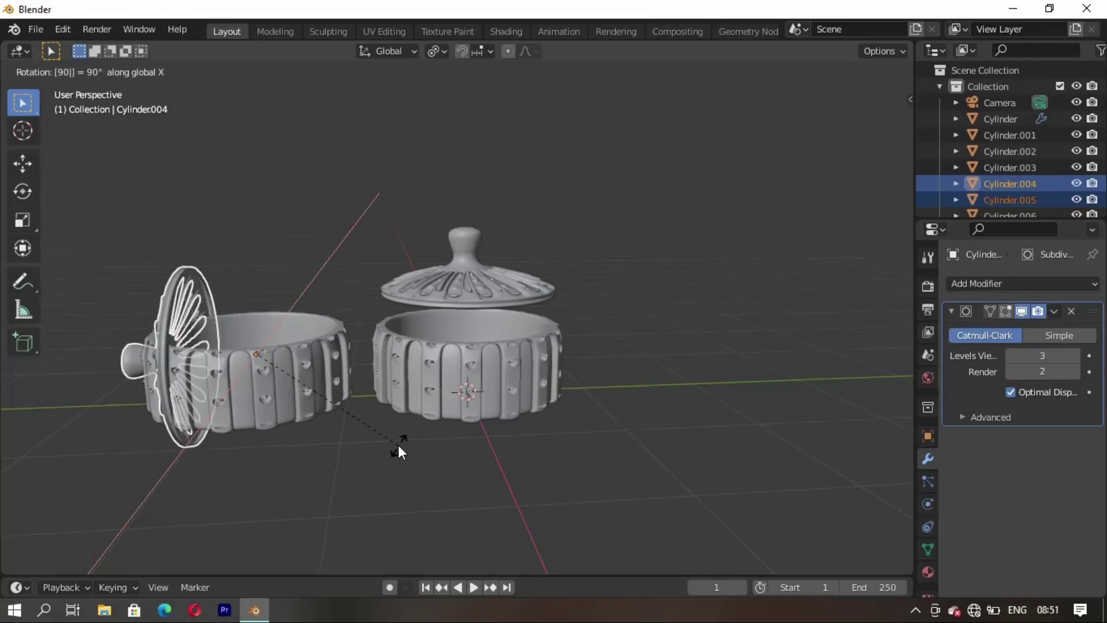
pyautogui.press('Escape')
pyautogui.write('ry90')
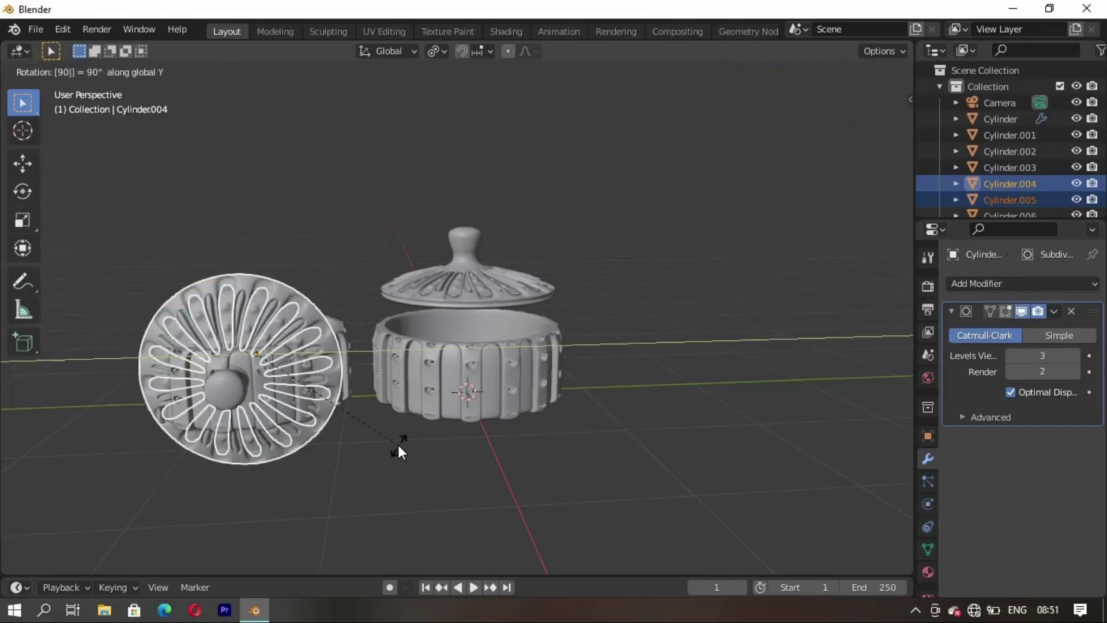
pyautogui.press('Return')
# - Shift the rotated lid sideways along X and raise it along Z
pyautogui.moveTo(199, 444)
pyautogui.mouseDown(button='middle')
pyautogui.moveTo(434, 459)
pyautogui.moveTo(438, 444)
pyautogui.moveTo(444, 465)
pyautogui.moveTo(320, 468)
pyautogui.mouseUp(button='middle')
pyautogui.press('g')
pyautogui.press('x')
pyautogui.click(390, 459)
pyautogui.press('g')
pyautogui.press('z')
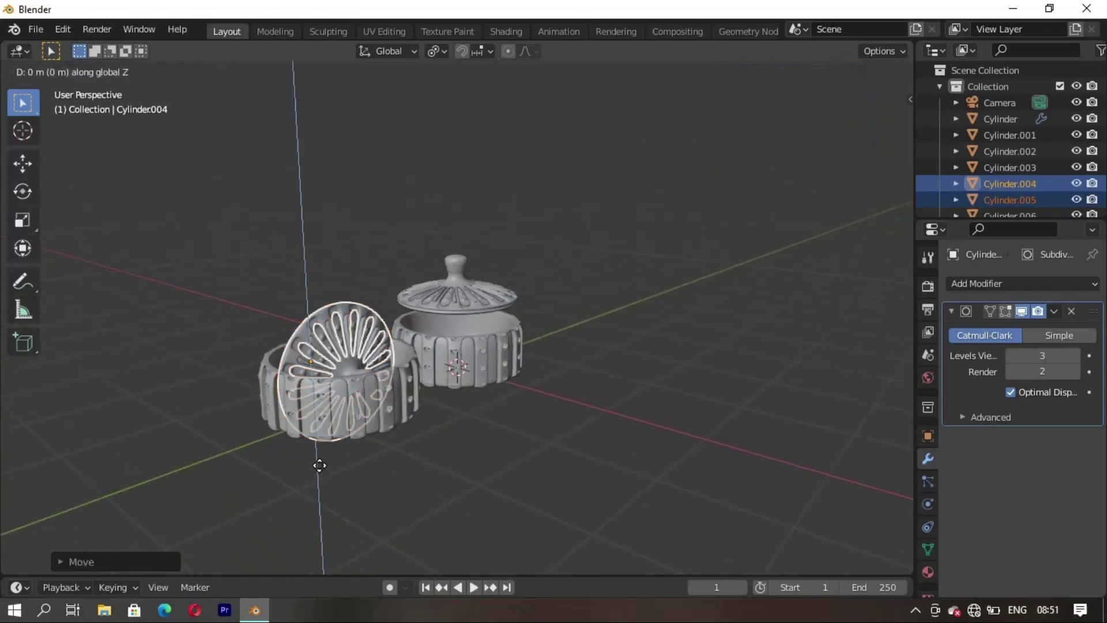
pyautogui.click(341, 450)
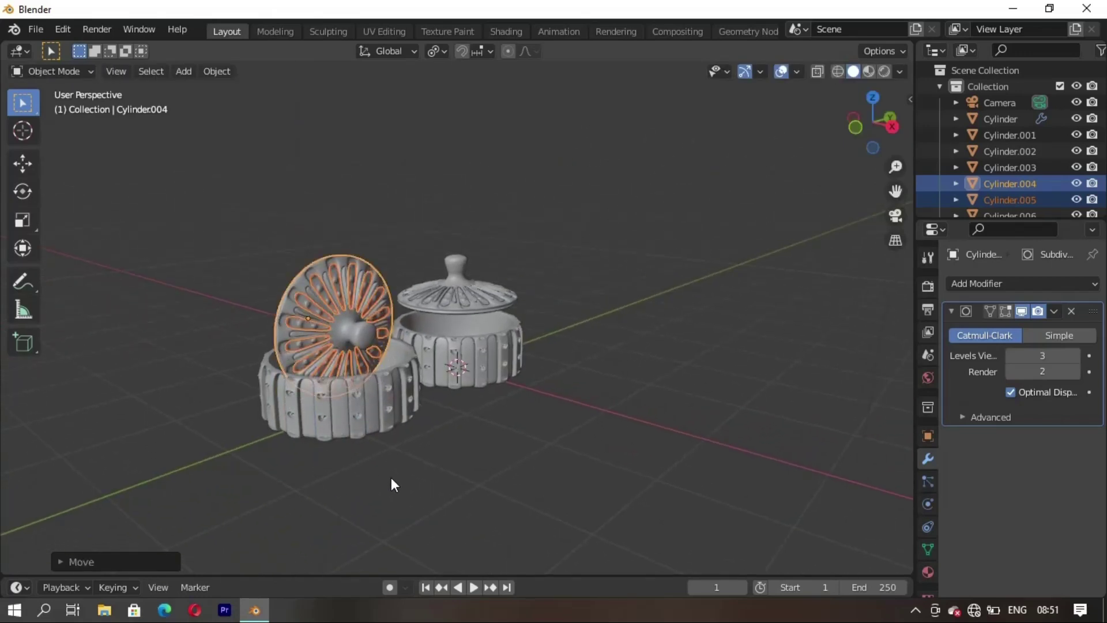
# - Tilt the lid with the Transform gizmo so its decorated top faces outward
pyautogui.click(21, 249)
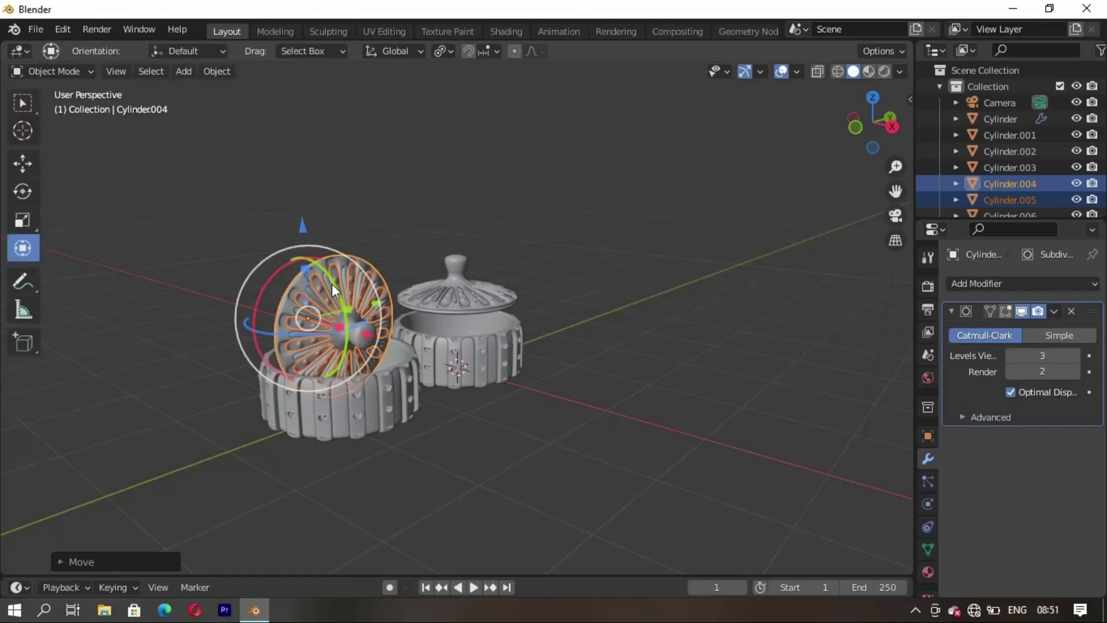
pyautogui.moveTo(333, 290); pyautogui.dragTo(346, 323)
pyautogui.click(475, 371)
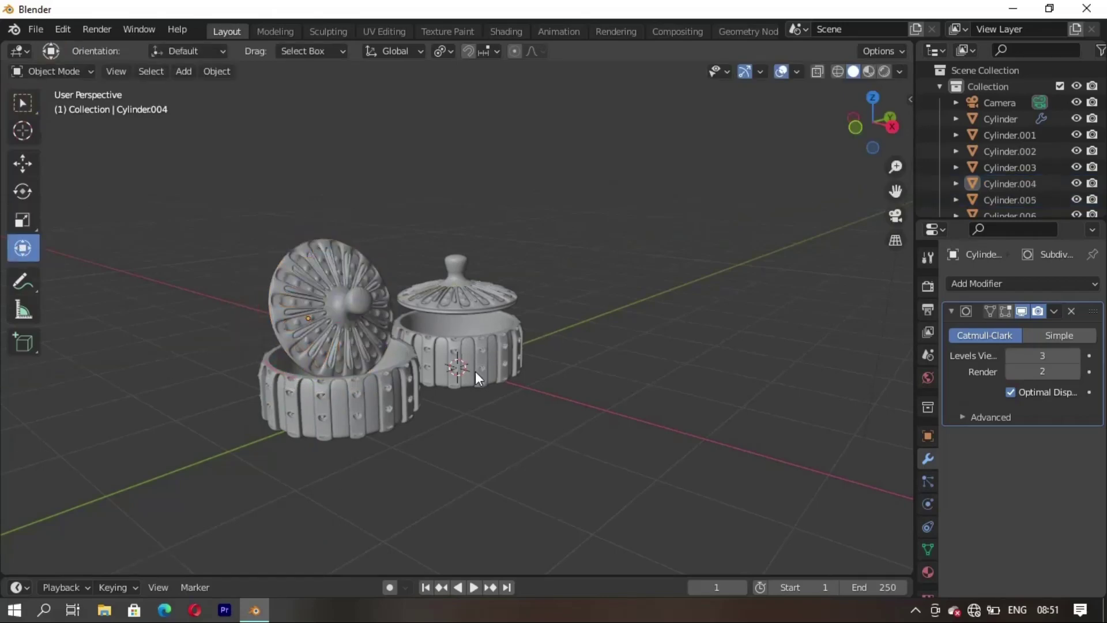
pyautogui.moveTo(475, 371)
pyautogui.mouseDown(button='middle')
pyautogui.moveTo(342, 306)
pyautogui.moveTo(258, 345)
pyautogui.moveTo(267, 371)
pyautogui.moveTo(313, 399)
pyautogui.mouseUp(button='middle')
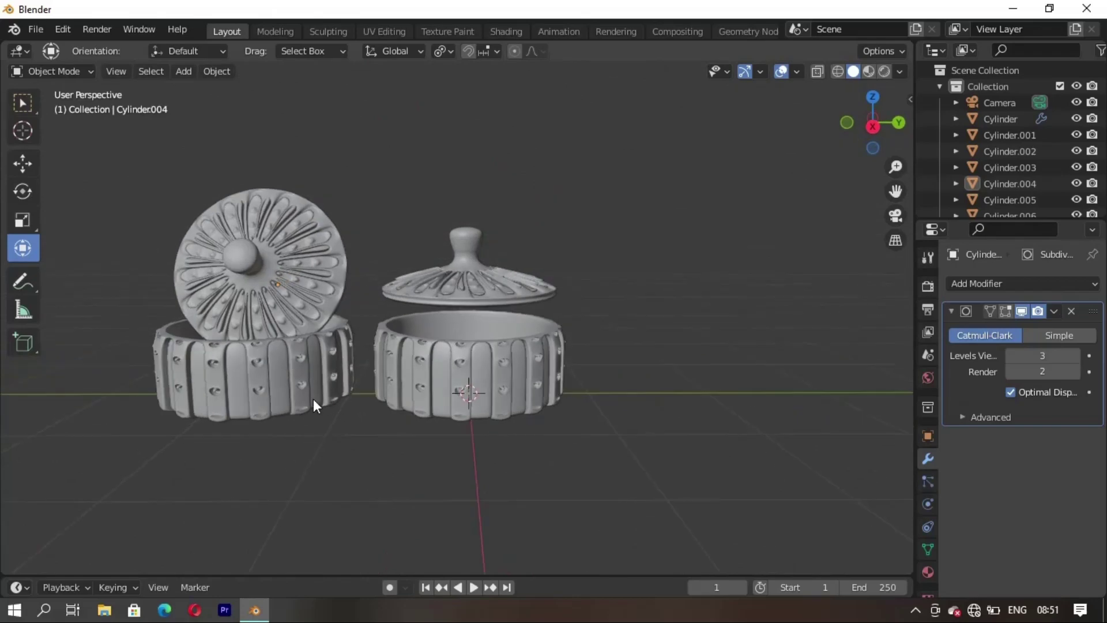
# - Lower the left lid along Z onto its base and adjust its tilt
pyautogui.hotkey('ctrl', 'z')
pyautogui.press('g')
pyautogui.press('z')
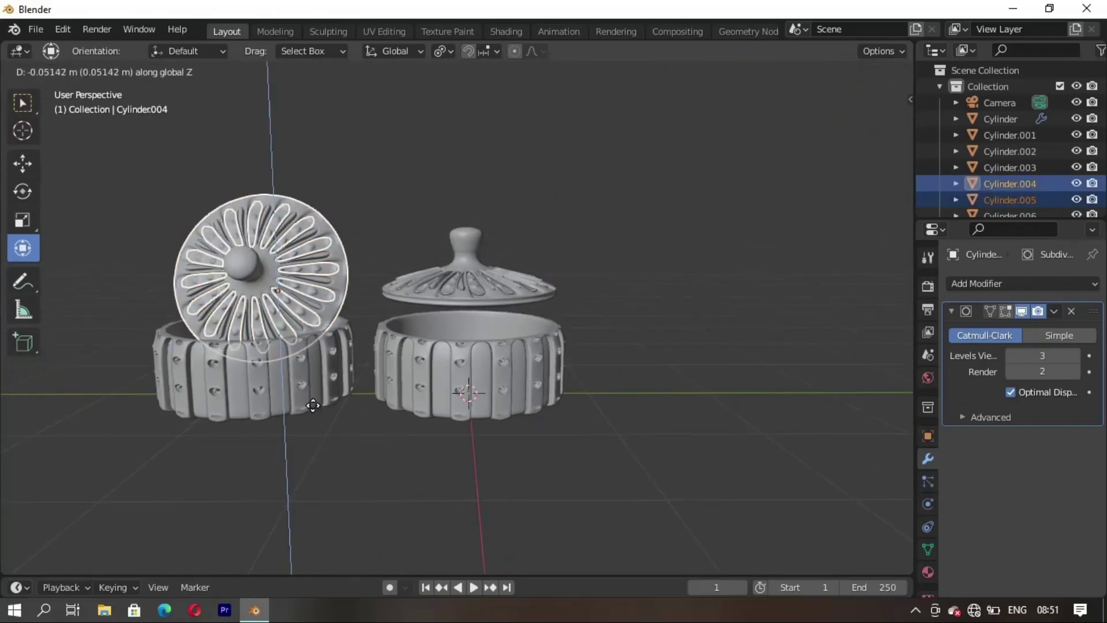
pyautogui.click(294, 386)
pyautogui.moveTo(258, 273); pyautogui.dragTo(258, 261)
pyautogui.press('g')
pyautogui.press('z')
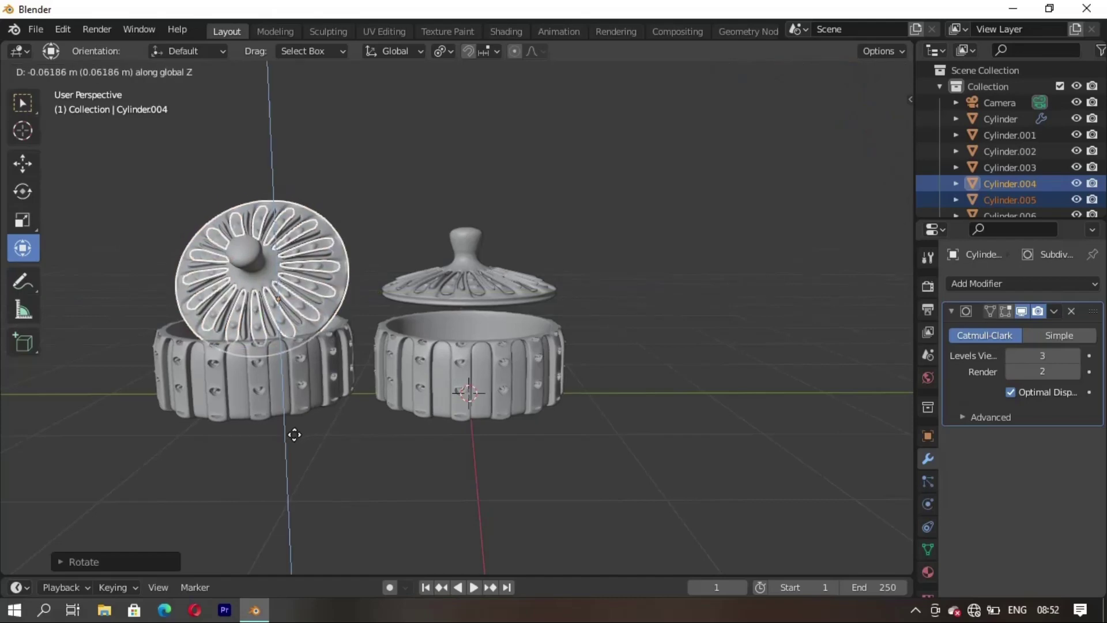
pyautogui.click(284, 440)
pyautogui.click(285, 440)
# - Select the right jar's lid alone and lower it onto the right jar
pyautogui.moveTo(496, 482)
pyautogui.mouseDown(button='middle')
pyautogui.moveTo(462, 488)
pyautogui.moveTo(445, 352)
pyautogui.mouseUp(button='middle')
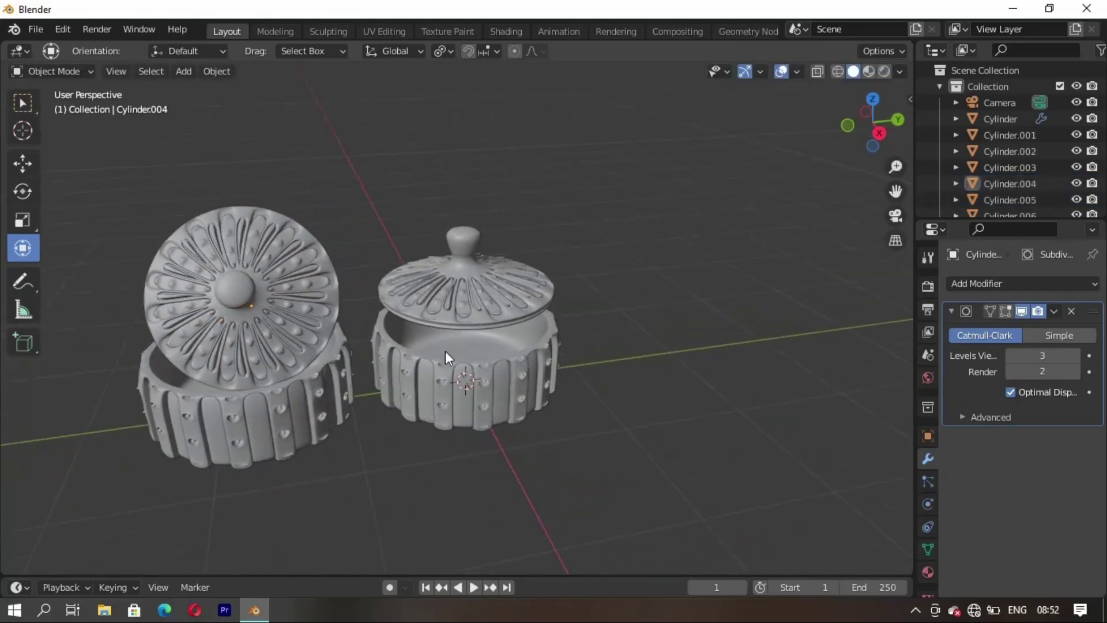
pyautogui.moveTo(514, 302); pyautogui.dragTo(746, 423)
pyautogui.click(746, 423)
pyautogui.moveTo(746, 423)
pyautogui.mouseDown(button='middle')
pyautogui.moveTo(476, 378)
pyautogui.moveTo(535, 406)
pyautogui.mouseUp(button='middle')
pyautogui.moveTo(427, 290); pyautogui.dragTo(447, 318)
pyautogui.moveTo(592, 368); pyautogui.dragTo(591, 368)
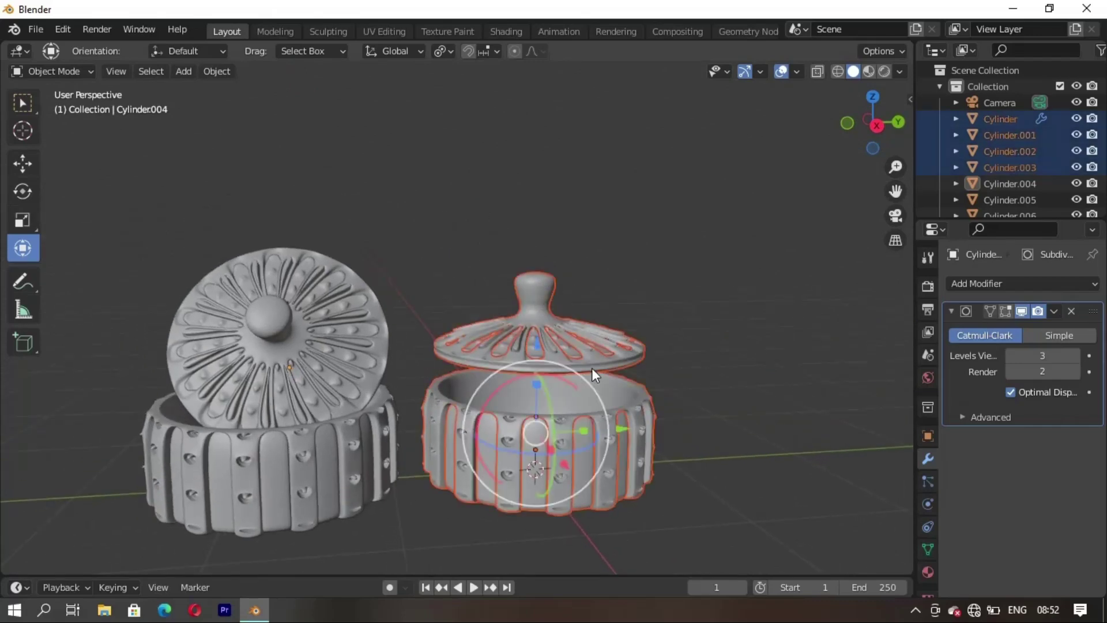
pyautogui.click(591, 367)
pyautogui.moveTo(577, 362); pyautogui.dragTo(441, 279, button='middle')
pyautogui.moveTo(618, 362); pyautogui.dragTo(619, 362)
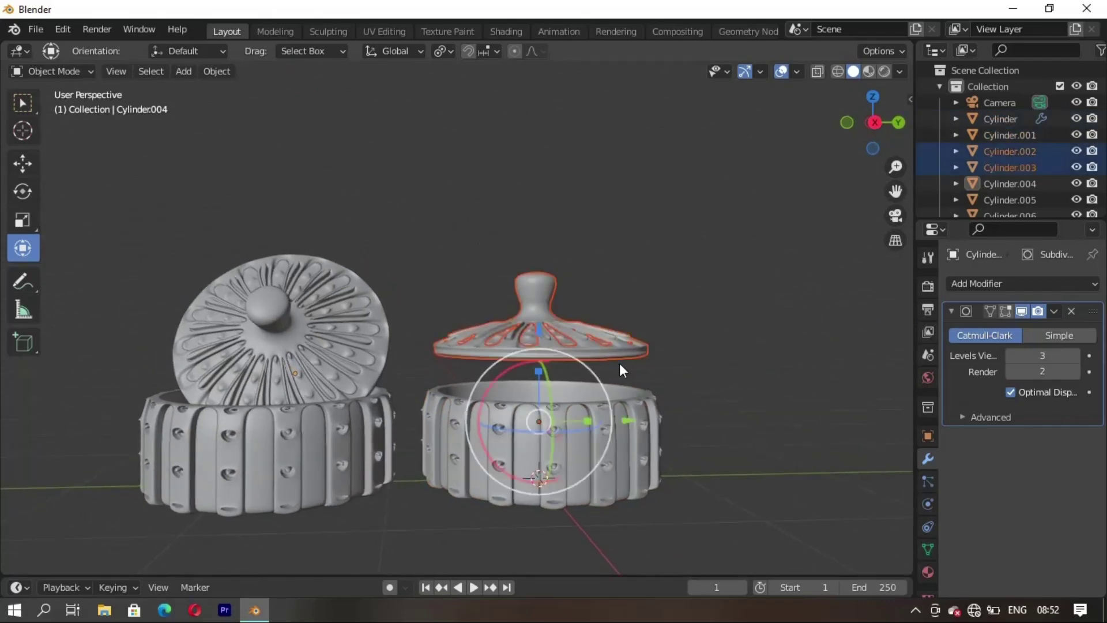
pyautogui.moveTo(510, 460); pyautogui.dragTo(511, 500)
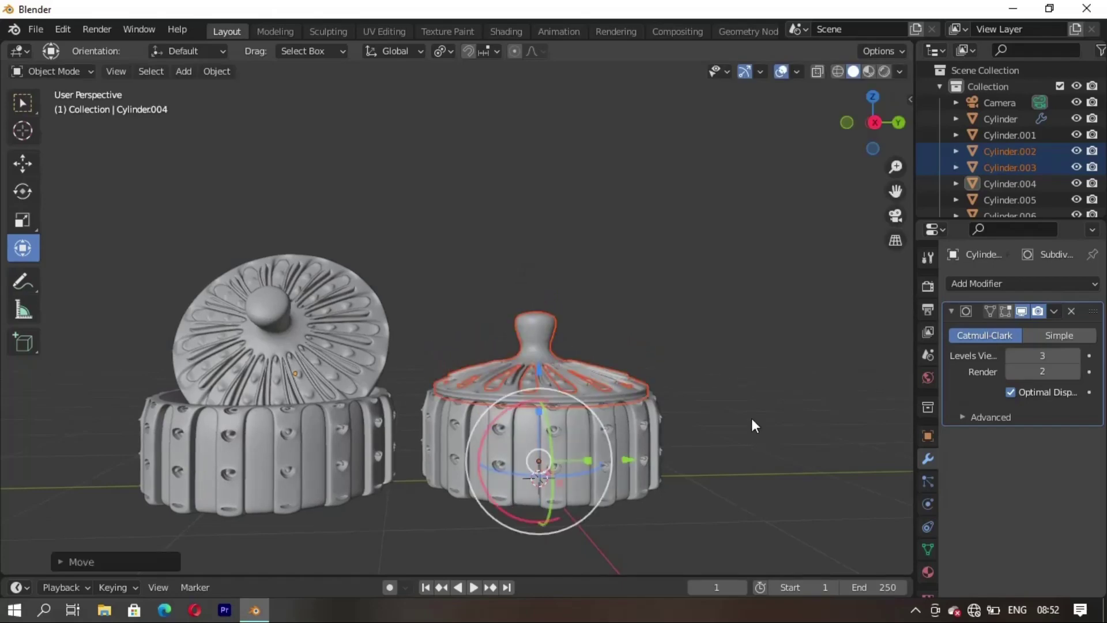
pyautogui.click(752, 417)
# - Move the right jar together with its lid along the Y axis
pyautogui.scroll(3, 583, 454)
pyautogui.scroll(2, 541, 423)
pyautogui.scroll(-3, 541, 423)
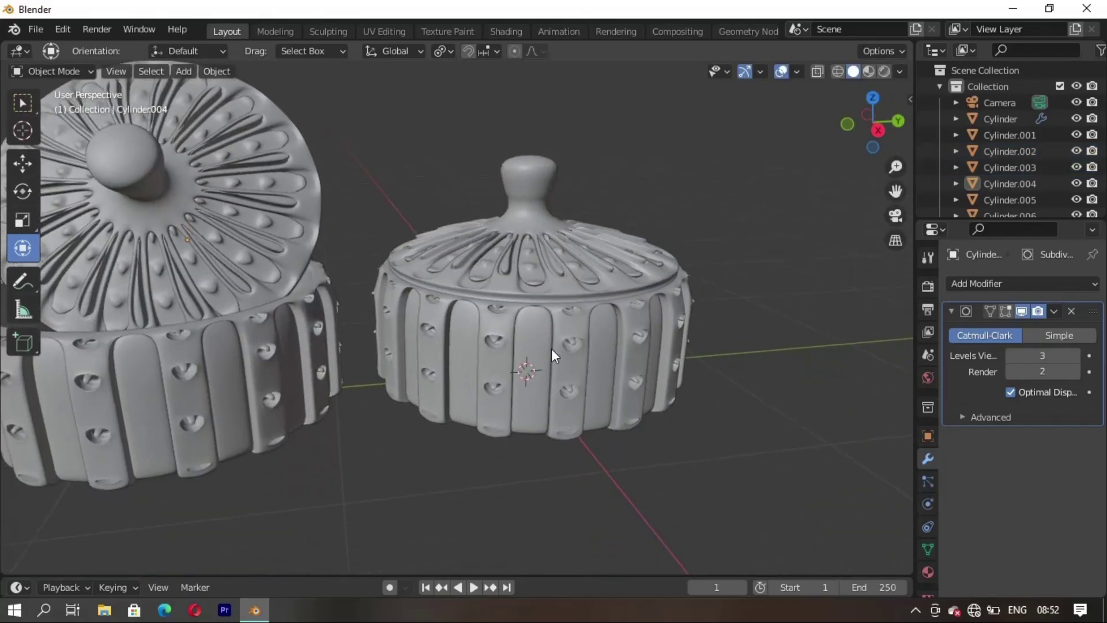
pyautogui.moveTo(551, 348)
pyautogui.mouseDown(button='middle')
pyautogui.moveTo(463, 344)
pyautogui.moveTo(530, 366)
pyautogui.moveTo(496, 386)
pyautogui.moveTo(440, 367)
pyautogui.moveTo(475, 338)
pyautogui.mouseUp(button='middle')
pyautogui.moveTo(406, 185)
pyautogui.mouseDown()
pyautogui.moveTo(516, 376)
pyautogui.moveTo(658, 446)
pyautogui.mouseUp()
pyautogui.press('g')
pyautogui.press('y')
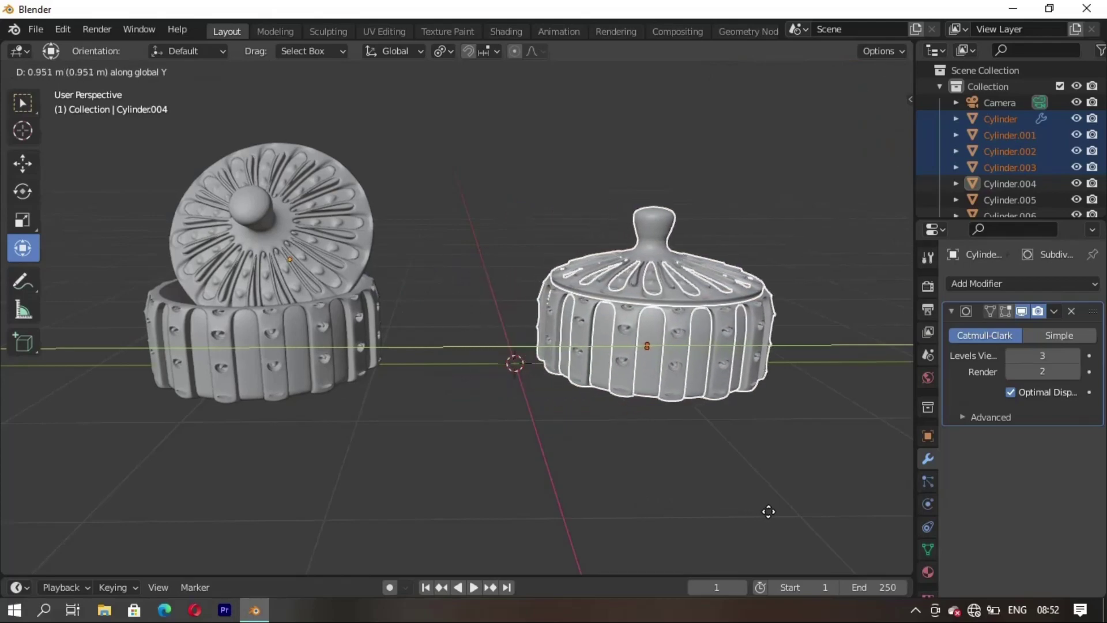
pyautogui.click(775, 518)
# - Move the left jar and its standing lid along Y toward the right jar
pyautogui.moveTo(121, 174); pyautogui.dragTo(475, 447)
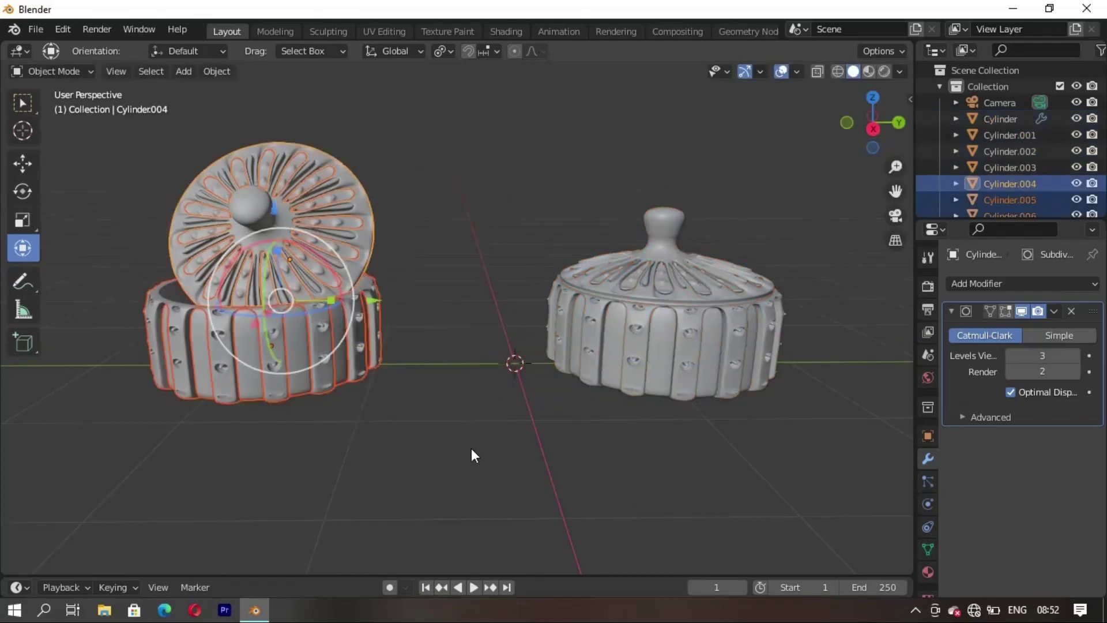
pyautogui.press('g')
pyautogui.press('y')
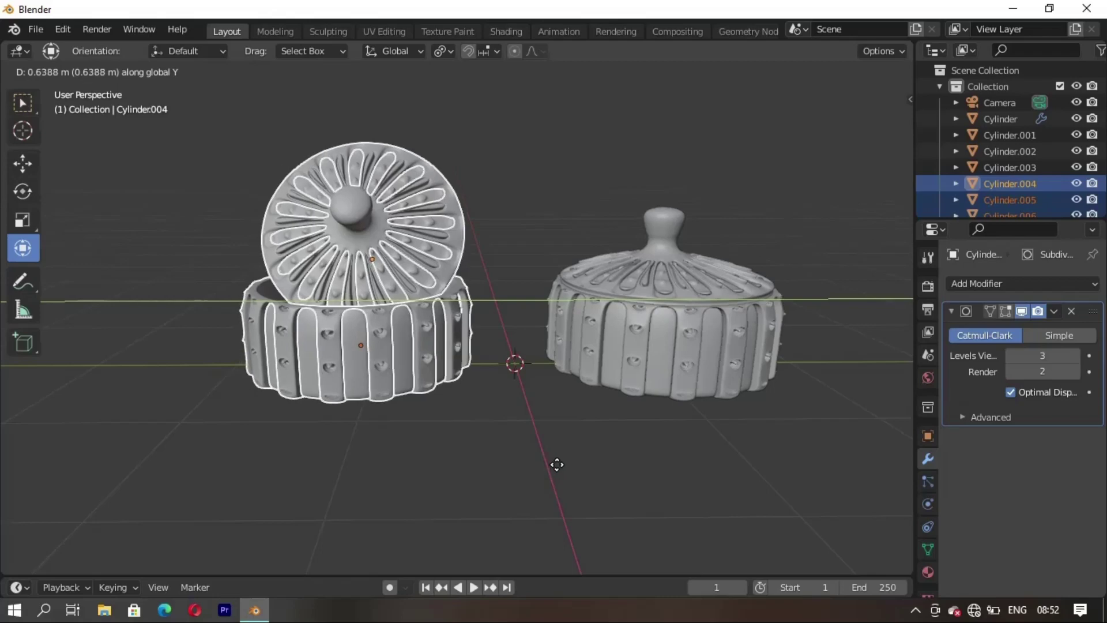
pyautogui.click(558, 465)
pyautogui.moveTo(475, 458)
pyautogui.mouseDown(button='middle')
pyautogui.moveTo(448, 504)
pyautogui.moveTo(519, 434)
pyautogui.moveTo(604, 422)
pyautogui.moveTo(618, 436)
pyautogui.moveTo(470, 413)
pyautogui.moveTo(506, 429)
pyautogui.moveTo(488, 407)
pyautogui.moveTo(242, 424)
pyautogui.moveTo(675, 365)
pyautogui.moveTo(415, 425)
pyautogui.moveTo(564, 400)
pyautogui.moveTo(475, 433)
pyautogui.moveTo(441, 461)
pyautogui.mouseUp(button='middle')
# - In camera view, enable Lock Camera to View, then zoom and pan to frame both jars
pyautogui.press('KP_0')
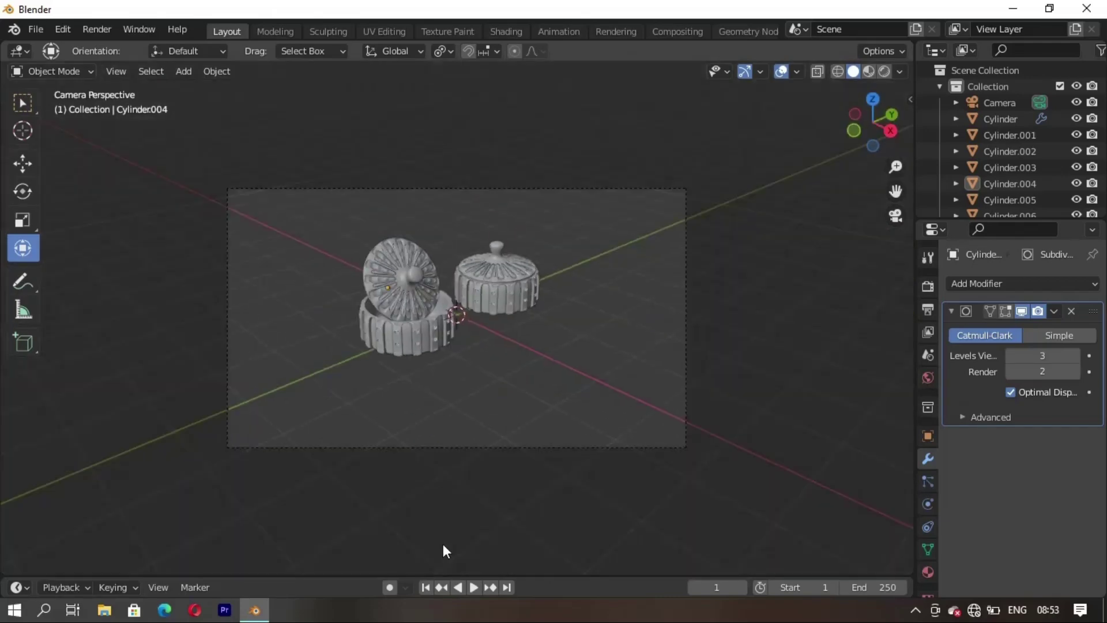
pyautogui.press('n')
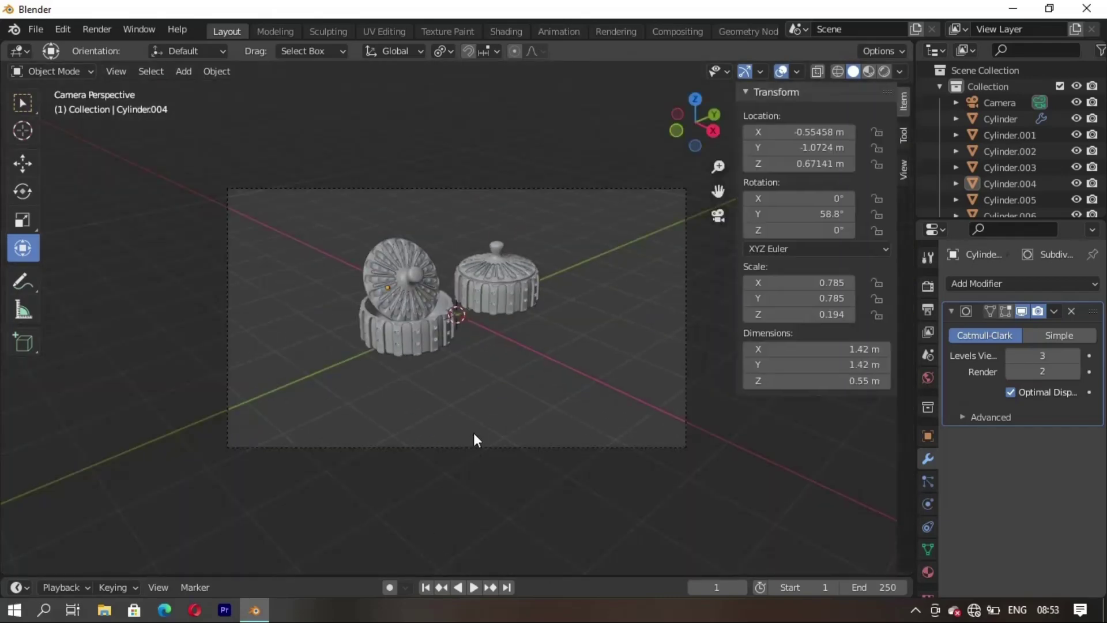
pyautogui.click(903, 168)
pyautogui.click(811, 293)
pyautogui.press('n')
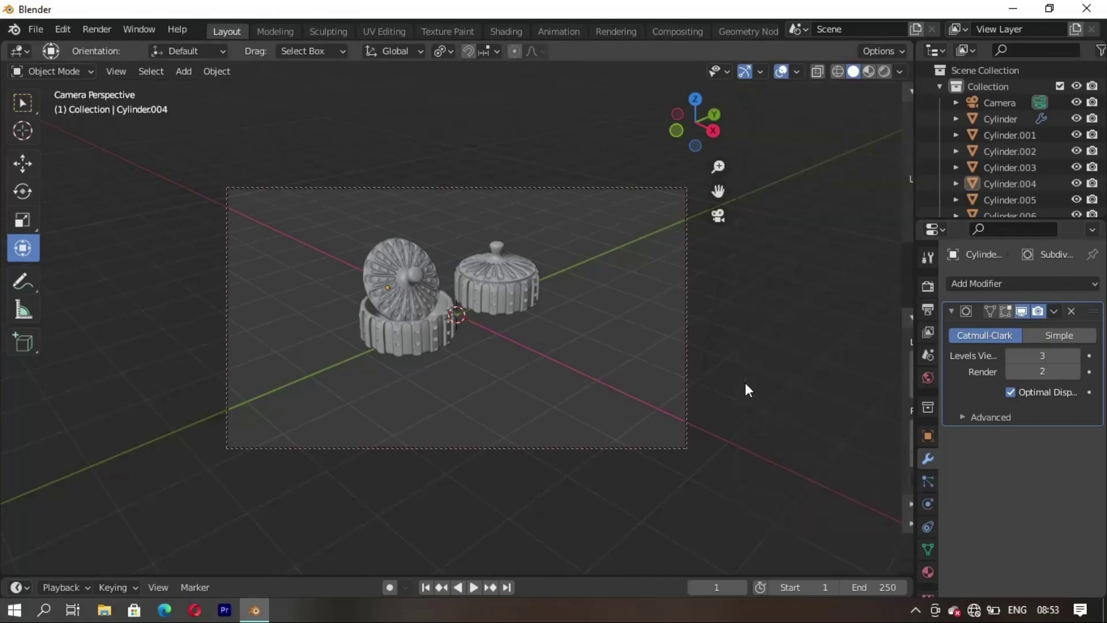
pyautogui.scroll(2, 546, 365)
pyautogui.moveTo(546, 366)
pyautogui.keyDown('shift'); pyautogui.mouseDown(button='middle')
pyautogui.moveTo(566, 372)
pyautogui.moveTo(568, 405)
pyautogui.moveTo(583, 398)
pyautogui.moveTo(444, 431)
pyautogui.moveTo(435, 410)
pyautogui.moveTo(534, 405)
pyautogui.moveTo(514, 414)
pyautogui.moveTo(552, 393)
pyautogui.moveTo(566, 417)
pyautogui.moveTo(486, 470)
pyautogui.mouseUp(button='middle'); pyautogui.keyUp('shift')
# - Add a plane under the jars and scale it up as the floor
pyautogui.hotkey('shift', 'a')
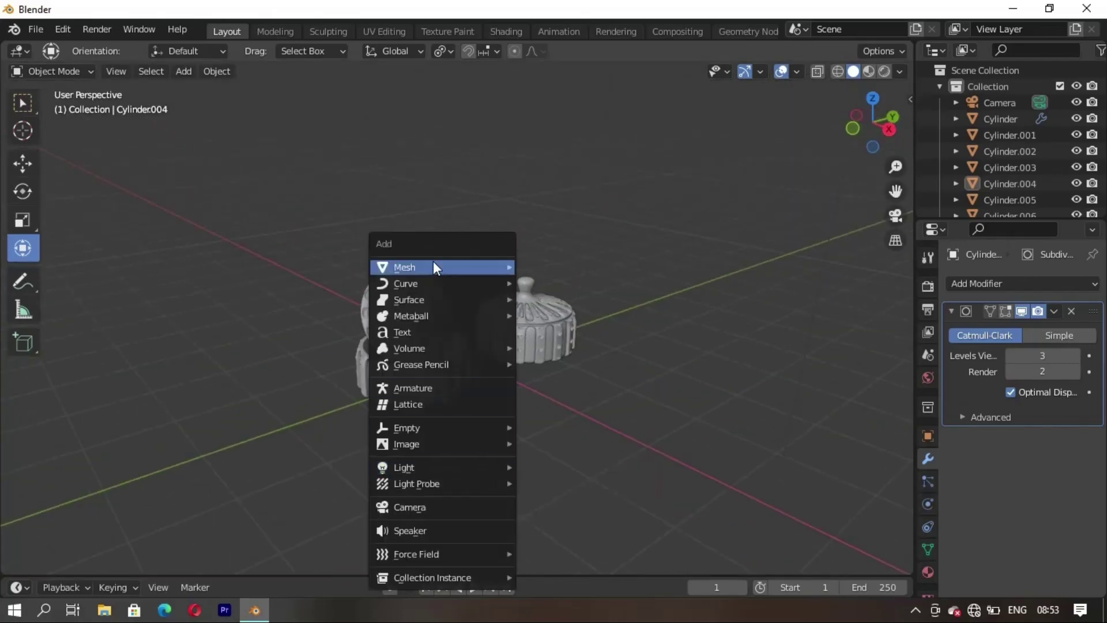
pyautogui.click(541, 266)
pyautogui.press('s')
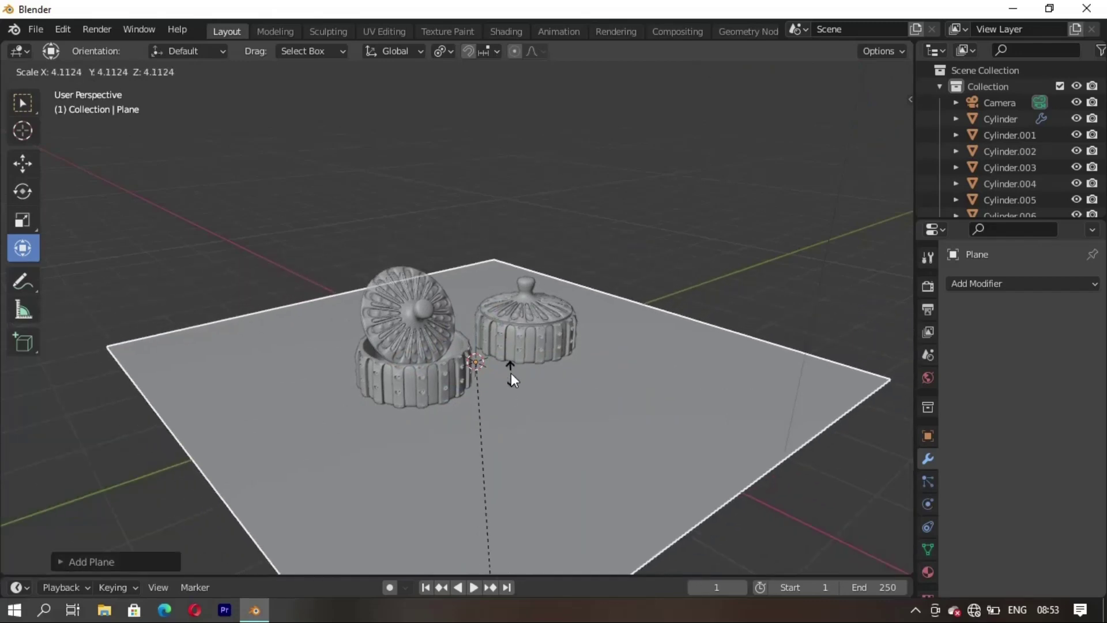
pyautogui.click(509, 375)
pyautogui.moveTo(506, 376); pyautogui.dragTo(395, 407, button='middle')
# - Extrude the plane's back edge up along Z into a curved backdrop wall
pyautogui.press('Tab')
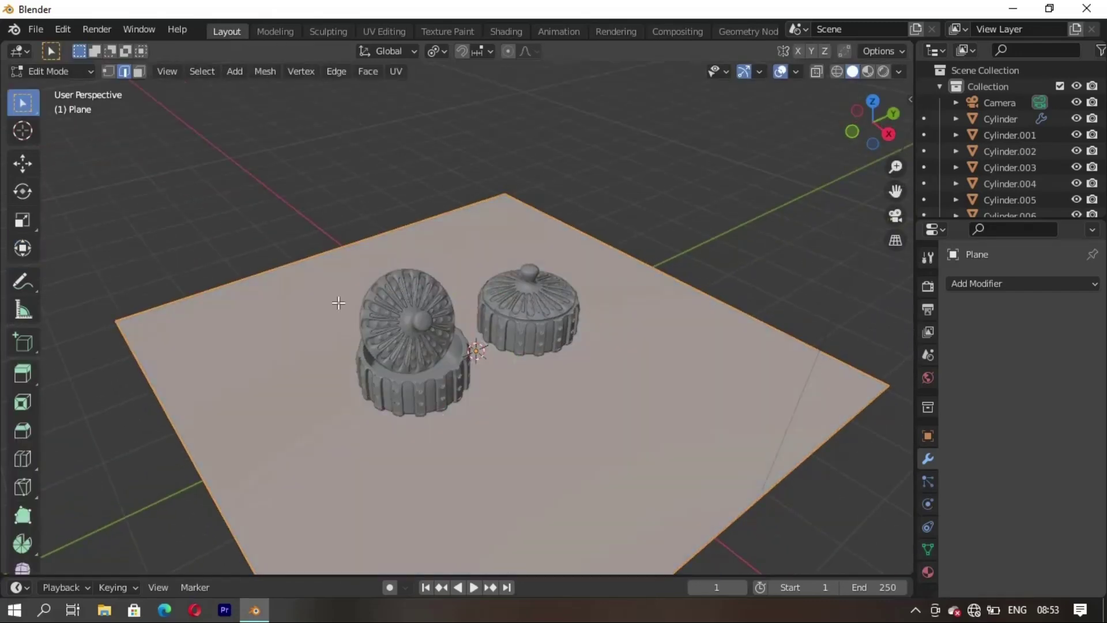
pyautogui.press('e')
pyautogui.press('z')
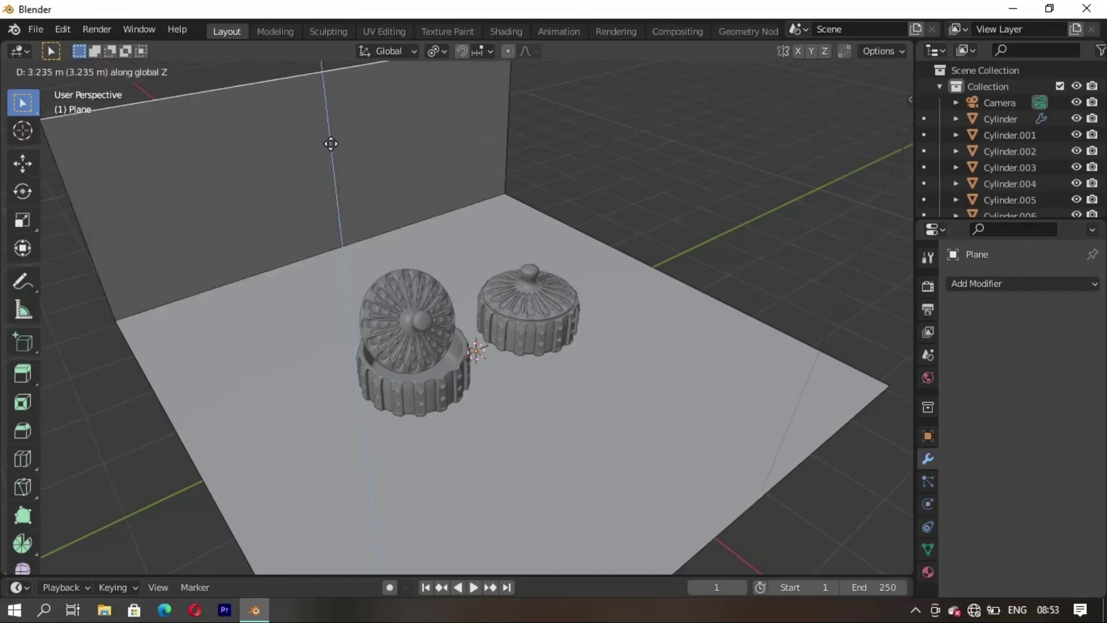
pyautogui.click(334, 116)
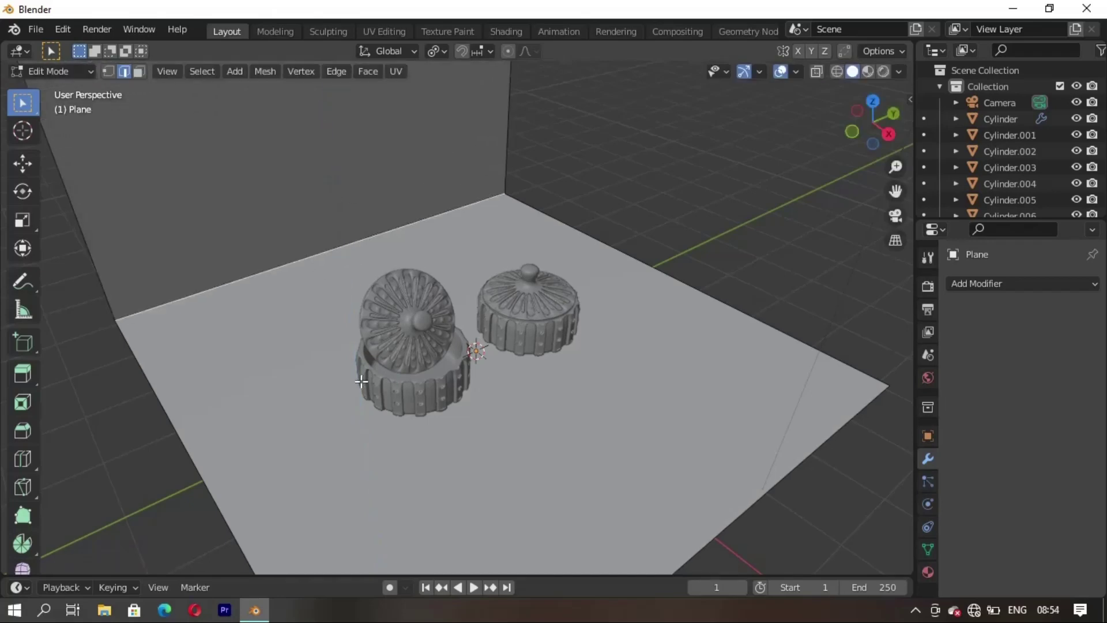
pyautogui.scroll(5, 396, 461)
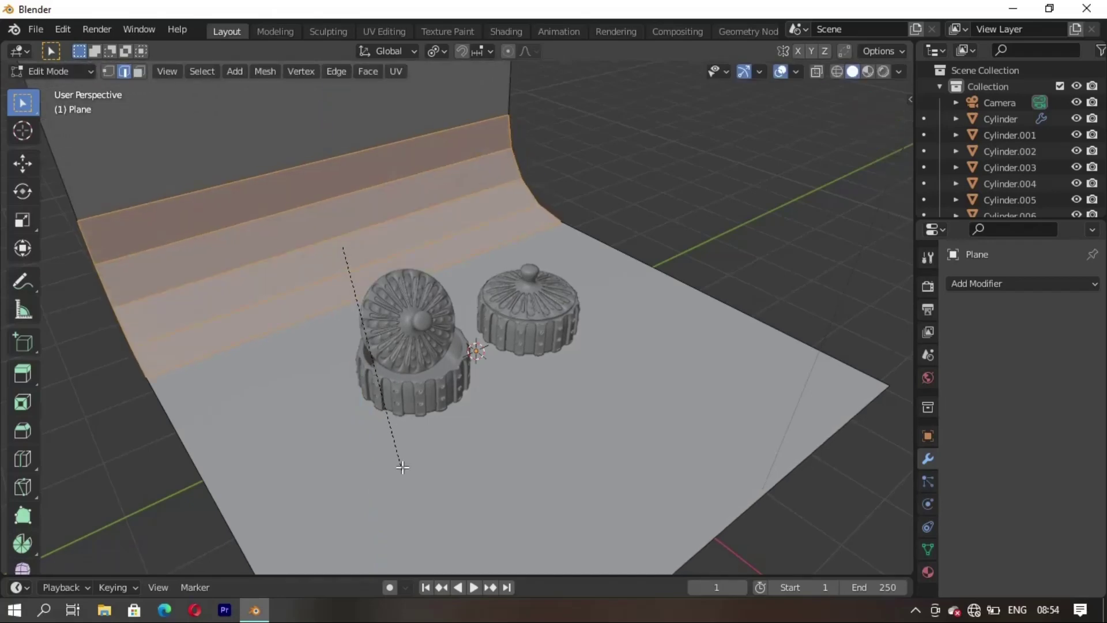
pyautogui.click(390, 452)
pyautogui.moveTo(370, 443); pyautogui.dragTo(403, 369, button='middle')
pyautogui.press('Tab')
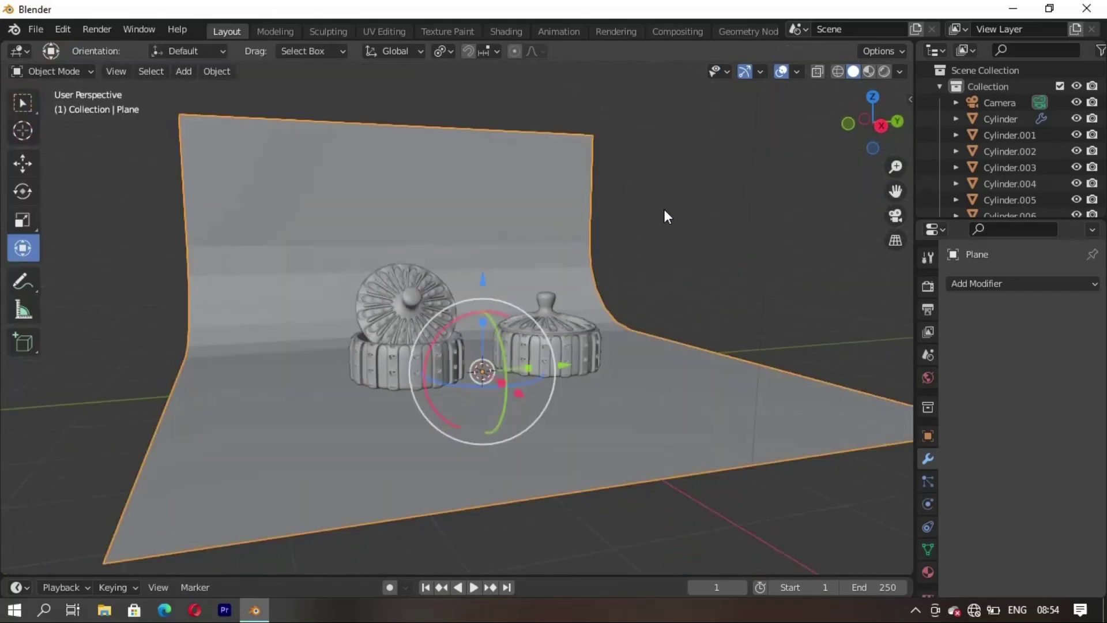
pyautogui.scroll(-2, 848, 510)
# - Enable Auto Smooth, scale the backdrop to fill the camera frame, and preview in Rendered shading
pyautogui.click(927, 549)
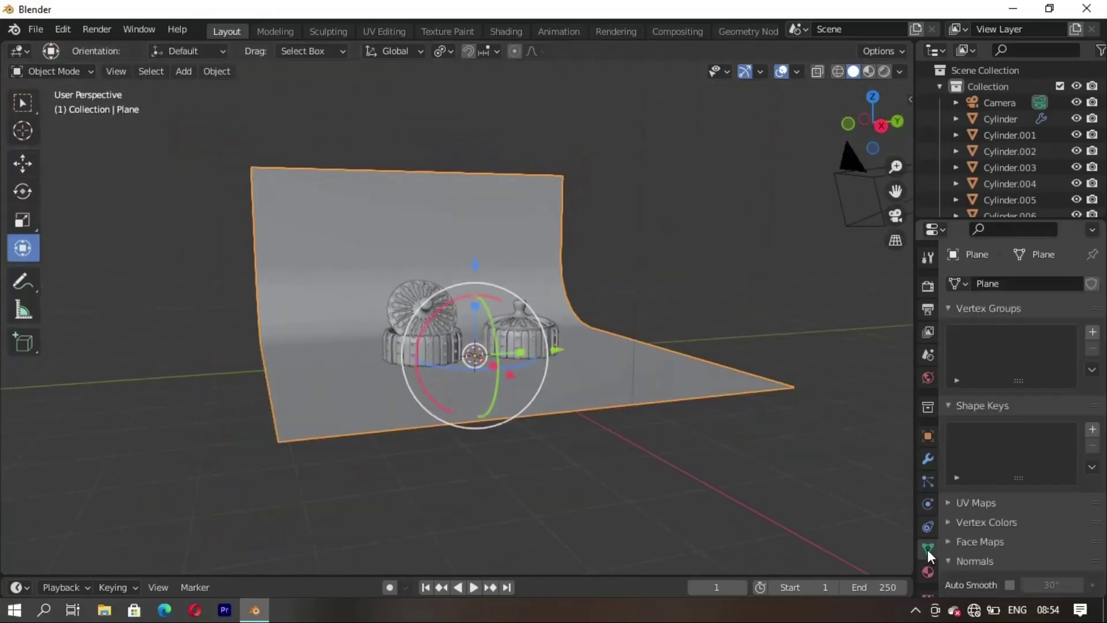
pyautogui.click(1009, 584)
pyautogui.press('KP_0')
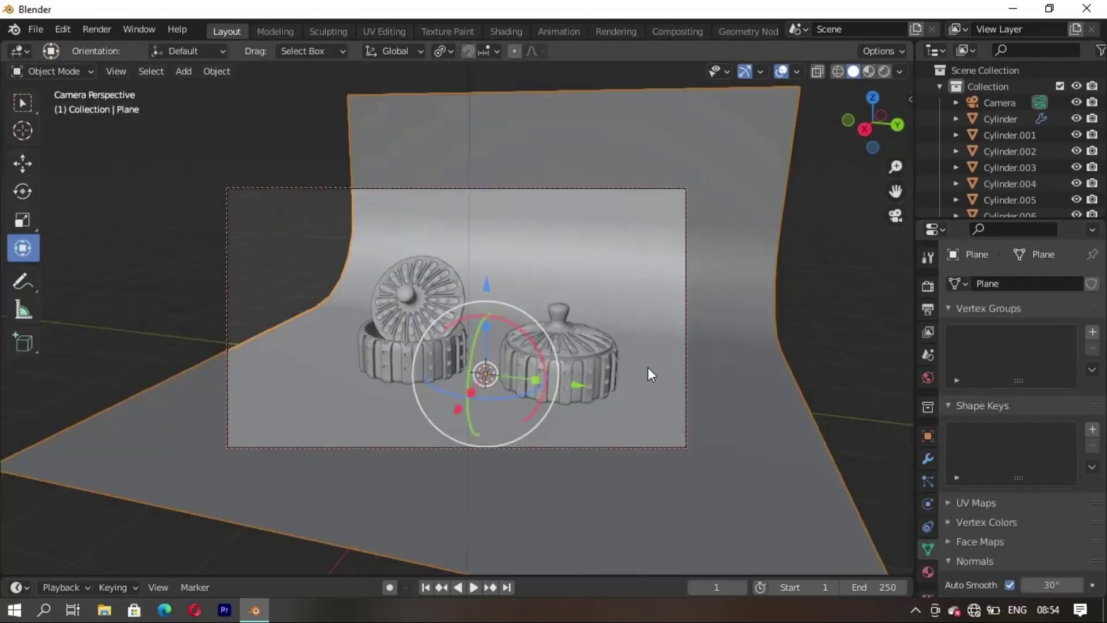
pyautogui.moveTo(441, 389)
pyautogui.mouseDown()
pyautogui.moveTo(493, 443)
pyautogui.moveTo(501, 479)
pyautogui.mouseUp()
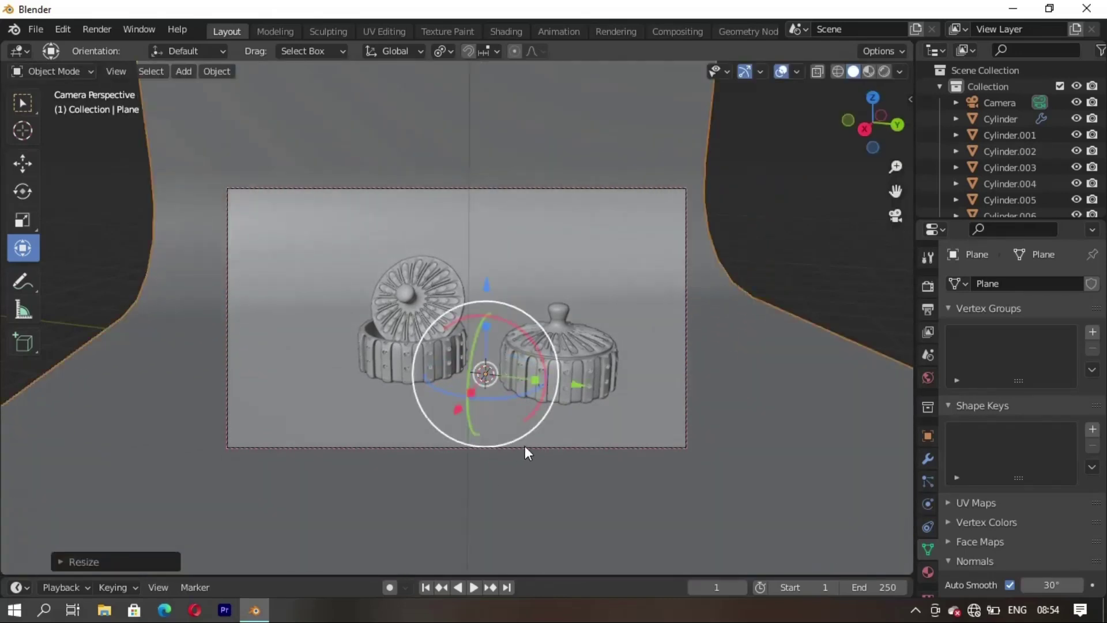
pyautogui.click(869, 71)
pyautogui.click(886, 71)
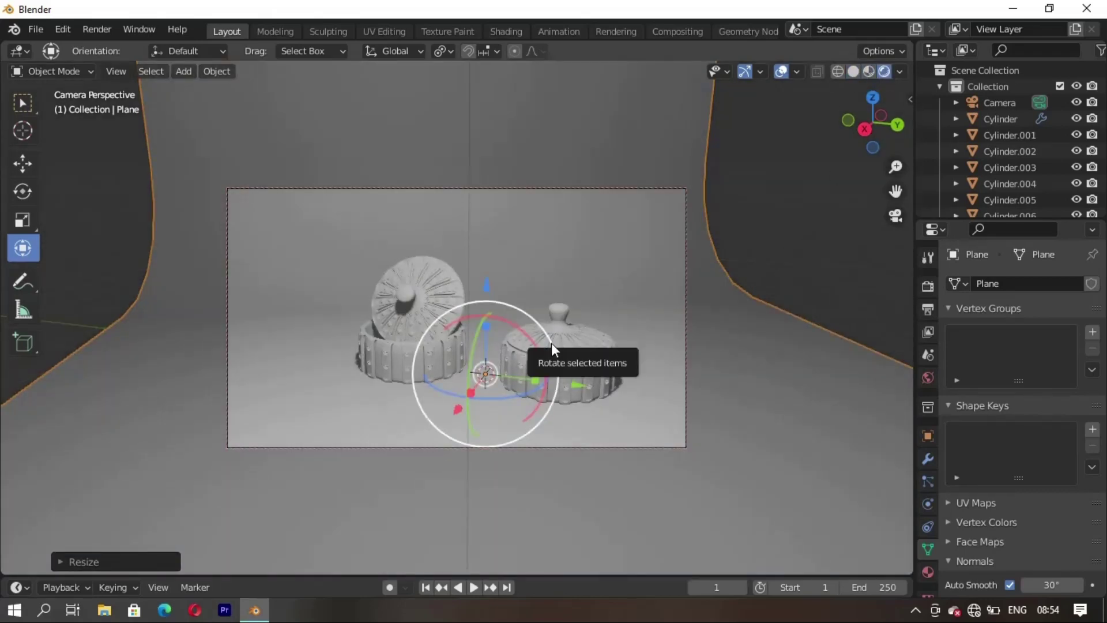
pyautogui.moveTo(551, 342)
pyautogui.mouseDown(button='middle')
pyautogui.moveTo(513, 393)
pyautogui.moveTo(504, 326)
pyautogui.moveTo(400, 351)
pyautogui.moveTo(448, 356)
pyautogui.mouseUp(button='middle')
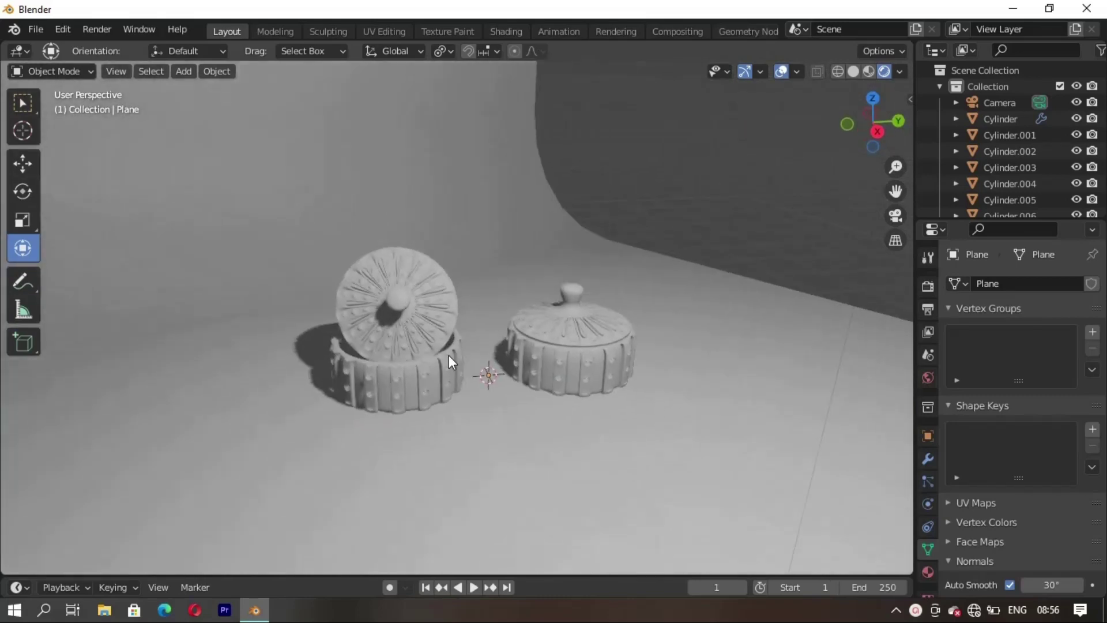
pyautogui.scroll(3, 448, 355)
# - Create material DDF on Cylinder.001 with pink base colour, Metallic 1.0 and Roughness about 0.33
pyautogui.click(505, 32)
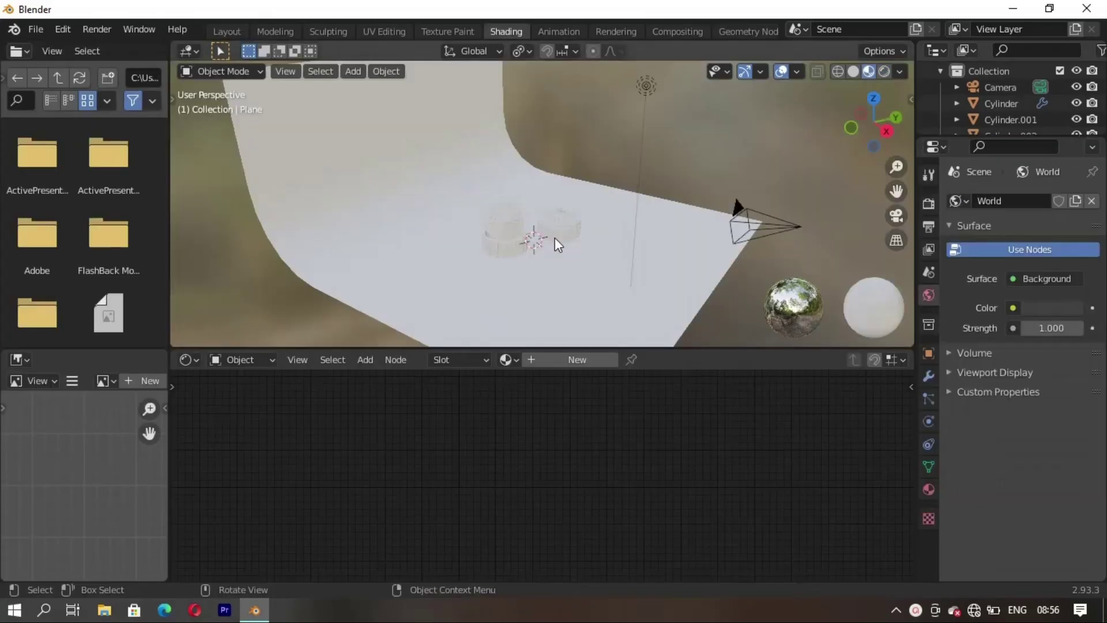
pyautogui.scroll(2, 619, 233)
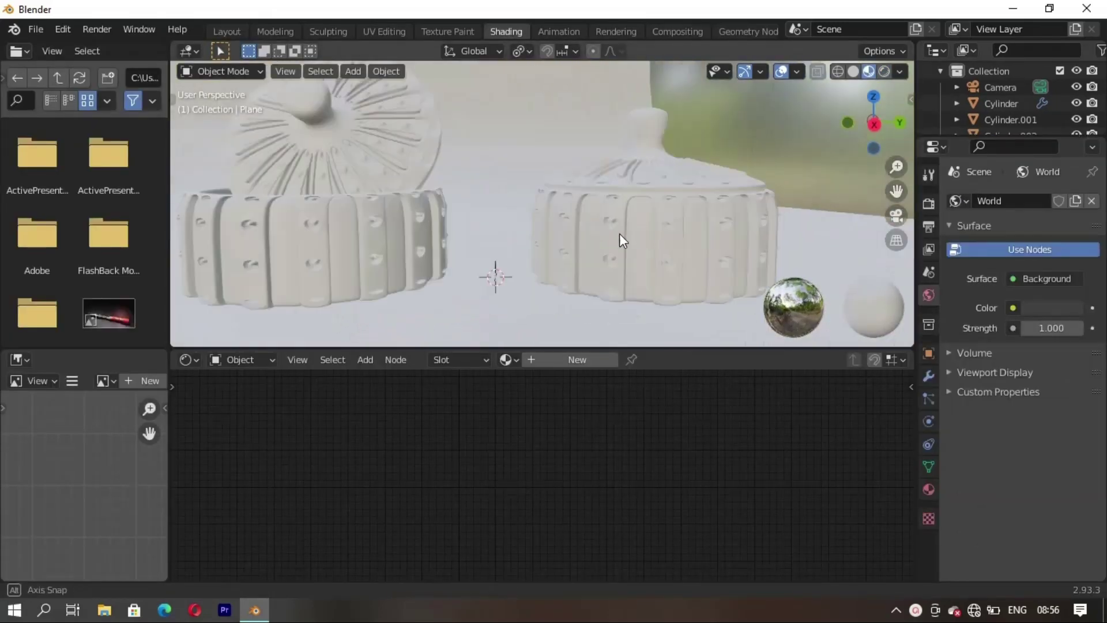
pyautogui.scroll(2, 619, 233)
pyautogui.click(643, 250)
pyautogui.click(579, 362)
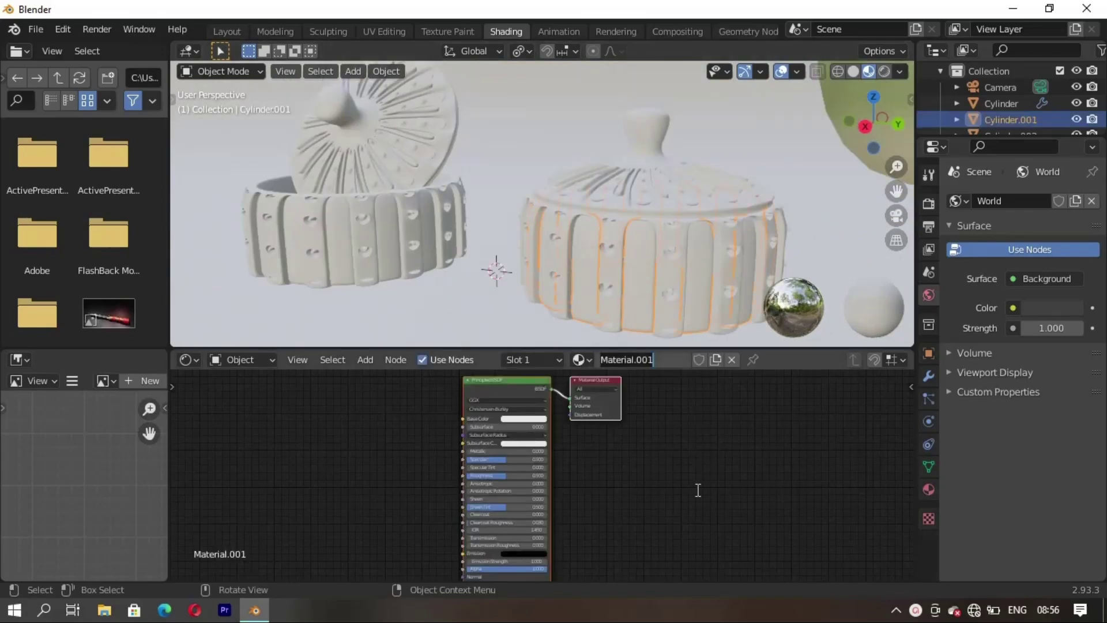
pyautogui.write('DDF')
pyautogui.press('Return')
pyautogui.click(522, 420)
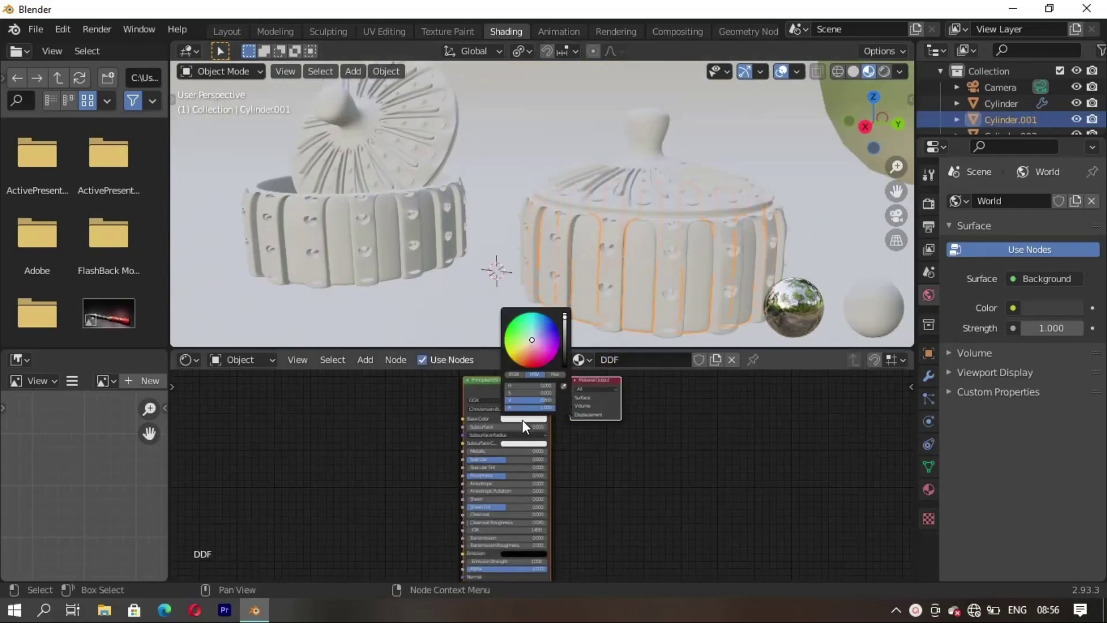
pyautogui.moveTo(531, 340); pyautogui.dragTo(531, 351)
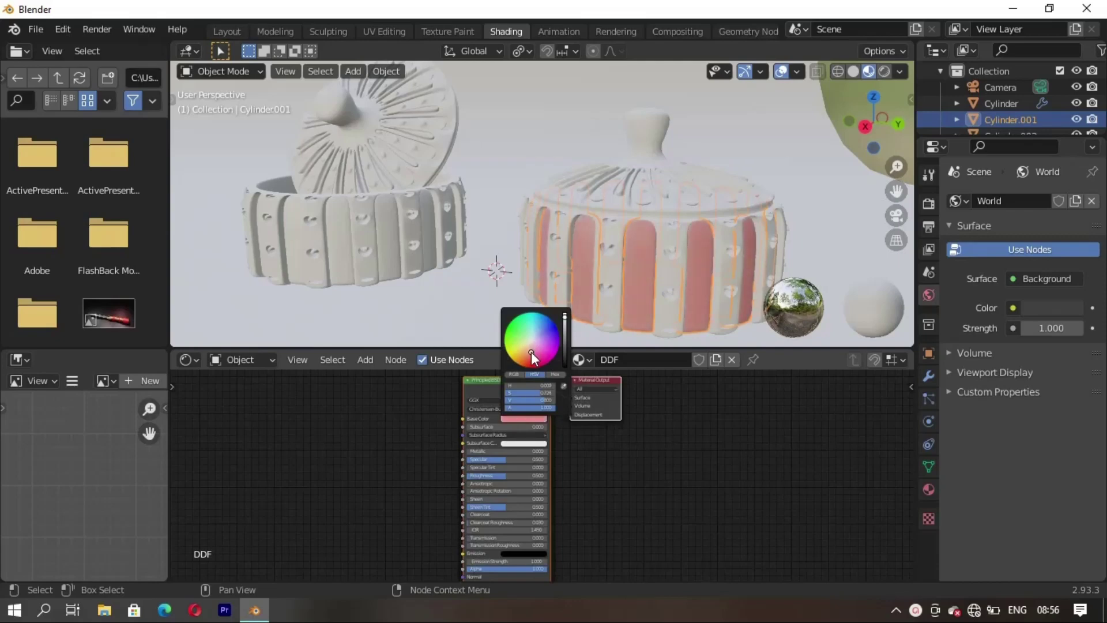
pyautogui.moveTo(472, 452); pyautogui.dragTo(530, 437)
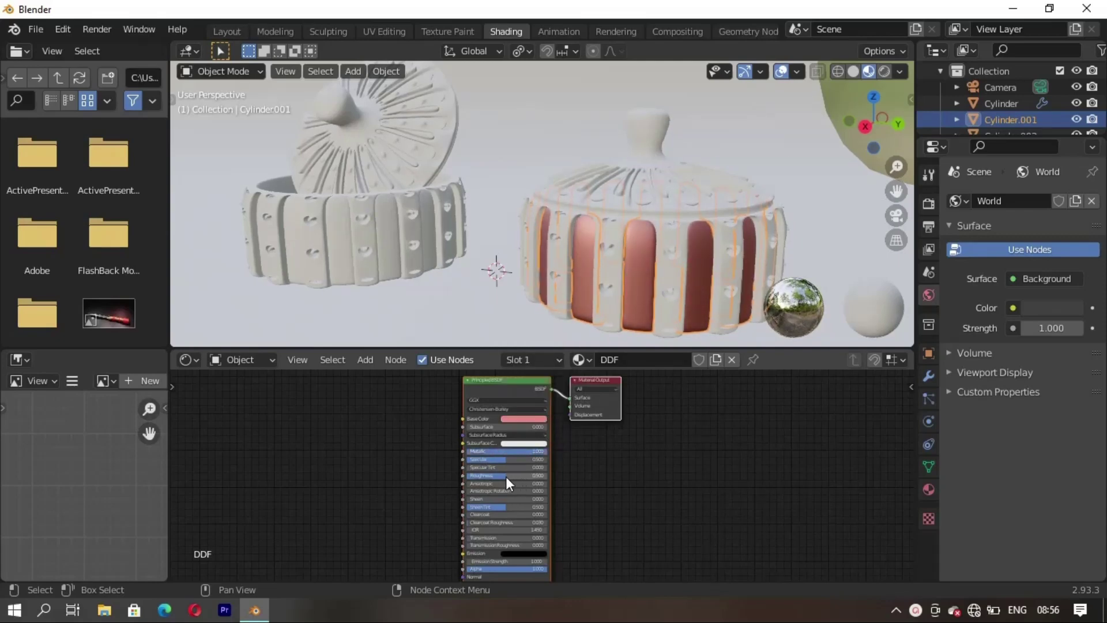
pyautogui.moveTo(506, 476); pyautogui.dragTo(489, 480)
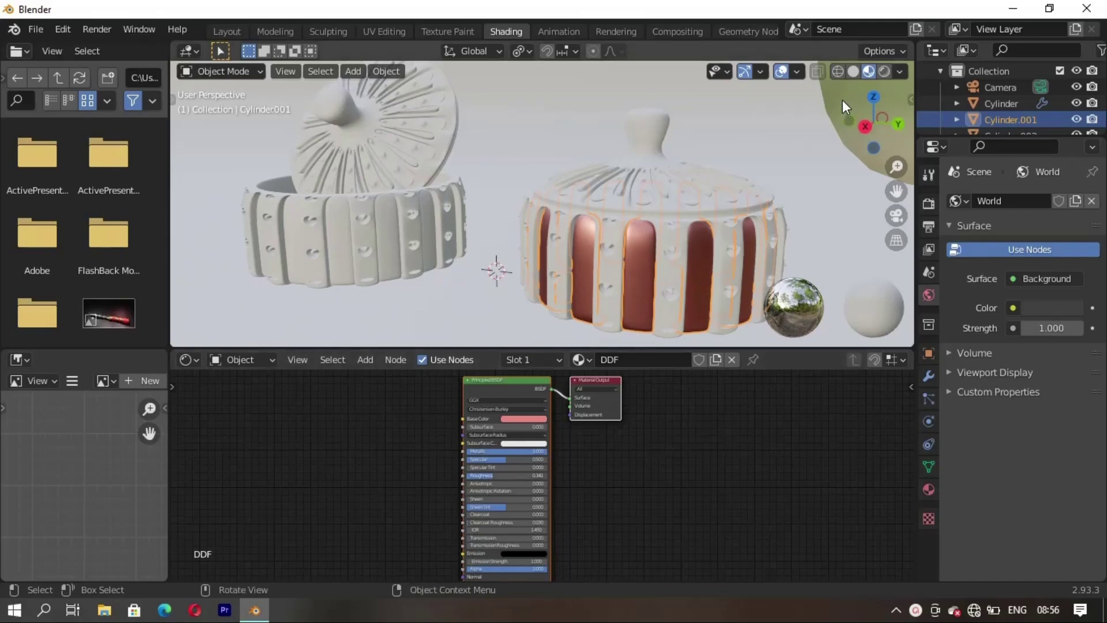
pyautogui.moveTo(831, 120); pyautogui.dragTo(621, 255, button='middle')
# - Create material DDS on the jar body: dark magenta base, Metallic 0.984, Roughness 0.581
pyautogui.click(622, 254)
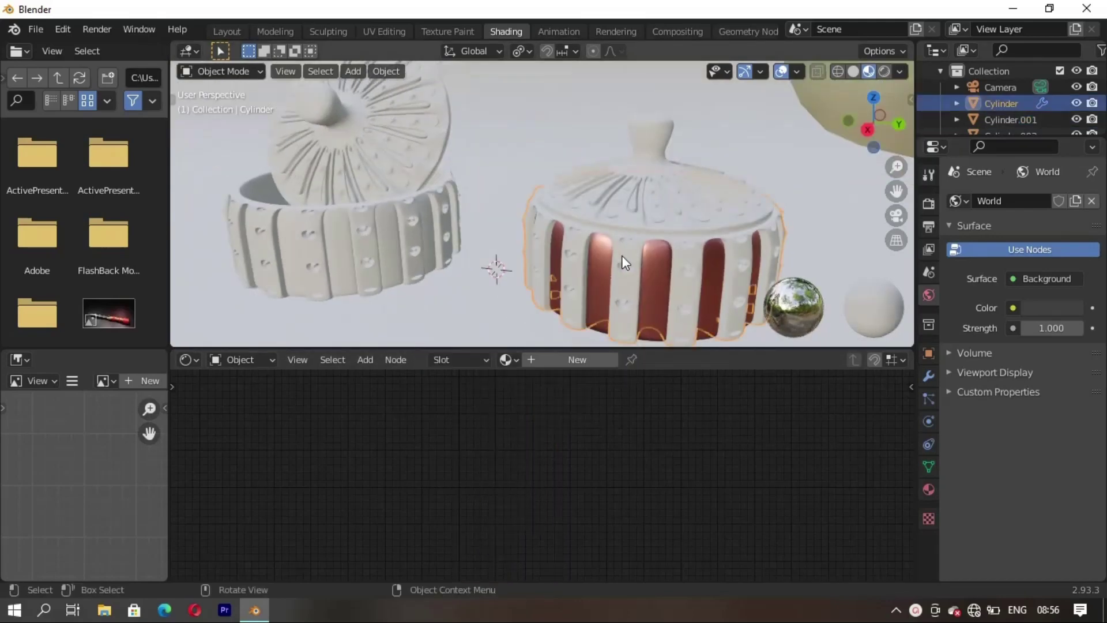
pyautogui.click(554, 361)
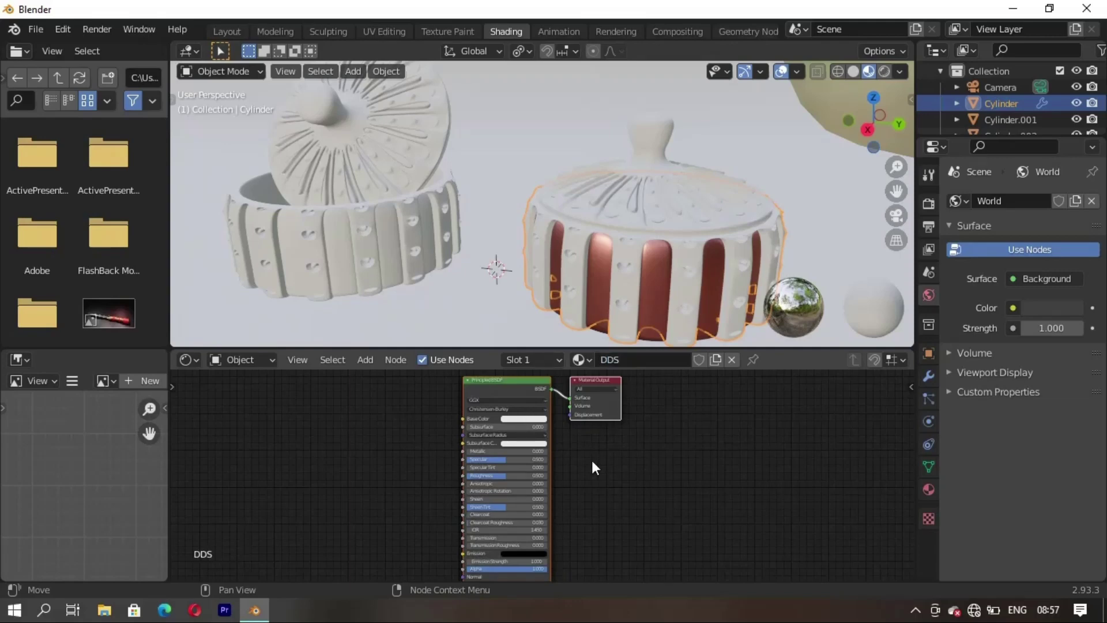
pyautogui.click(524, 421)
pyautogui.click(540, 353)
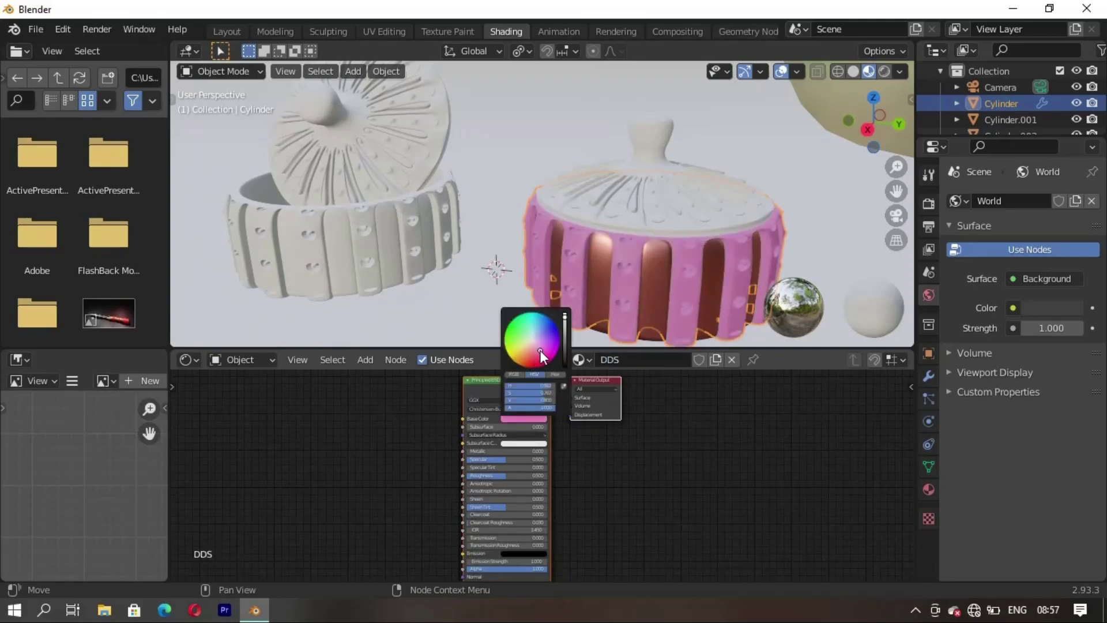
pyautogui.click(566, 336)
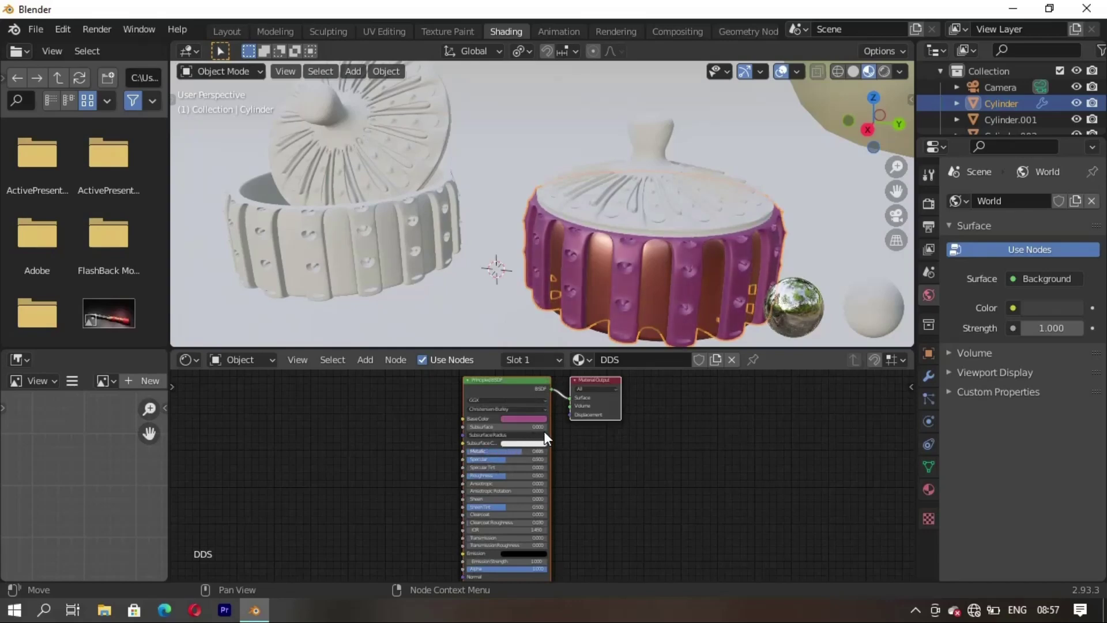
pyautogui.moveTo(551, 451); pyautogui.dragTo(560, 451)
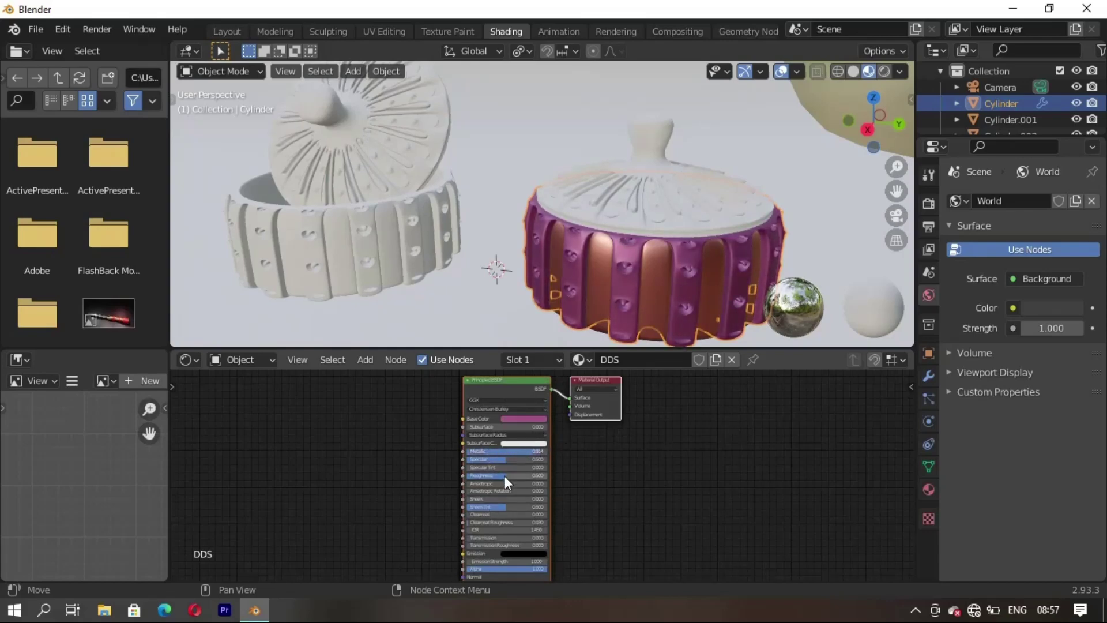
pyautogui.moveTo(504, 475); pyautogui.dragTo(510, 475)
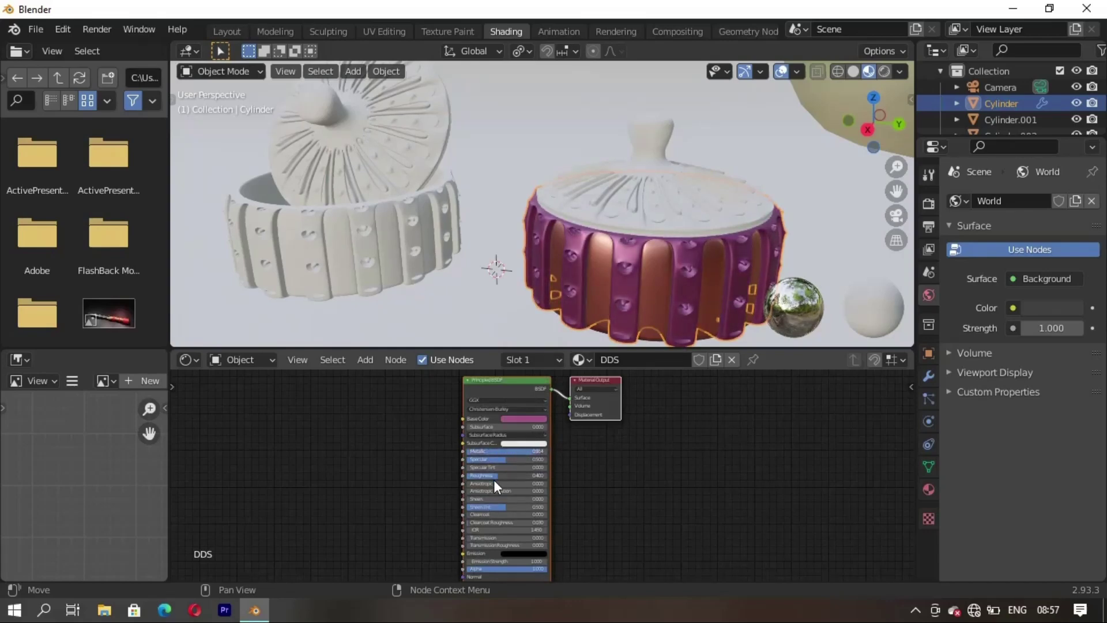
pyautogui.click(835, 176)
pyautogui.moveTo(701, 222)
pyautogui.mouseDown(button='middle')
pyautogui.moveTo(611, 240)
pyautogui.moveTo(591, 269)
pyautogui.moveTo(657, 274)
pyautogui.moveTo(667, 243)
pyautogui.mouseUp(button='middle')
# - Assign the existing DDS material to the lid's pattern piece Cylinder.003
pyautogui.click(667, 243)
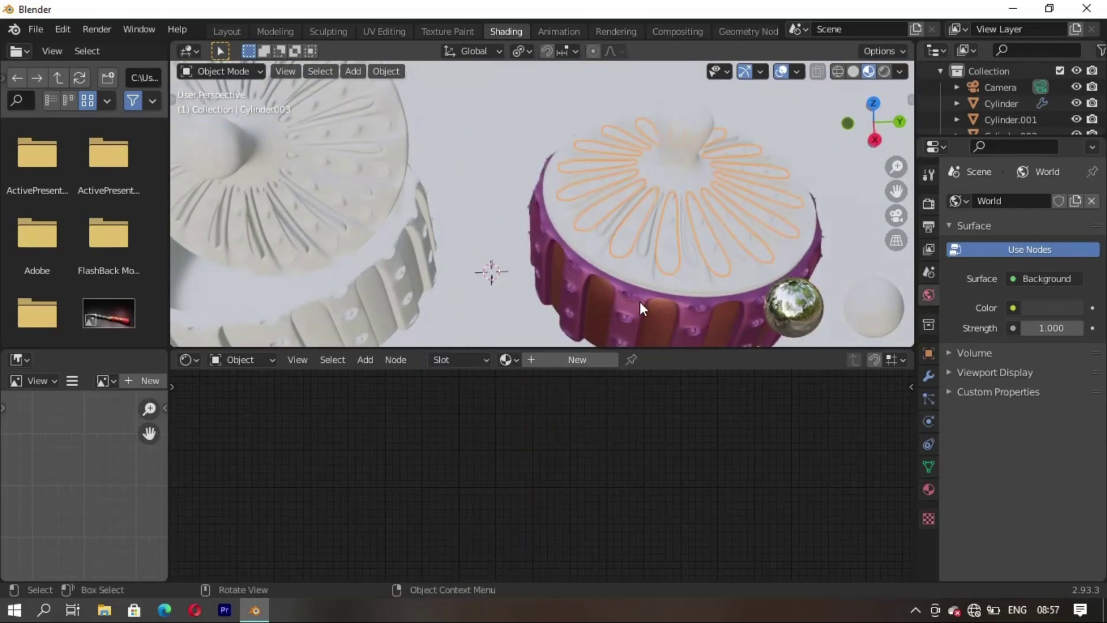
pyautogui.click(611, 261)
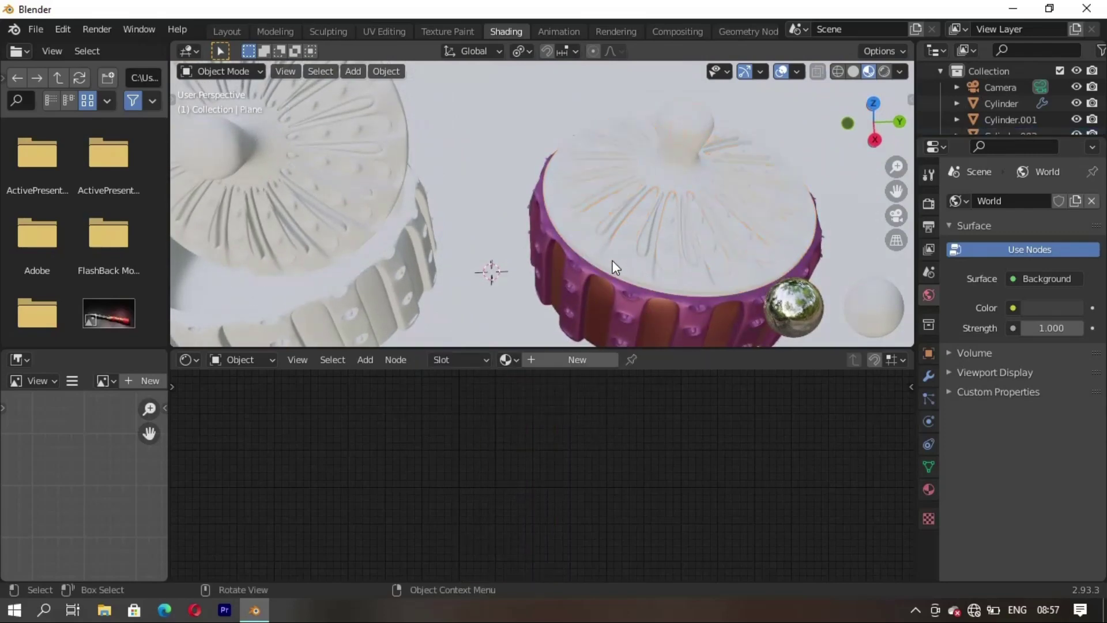
pyautogui.click(611, 260)
pyautogui.click(630, 241)
pyautogui.click(506, 359)
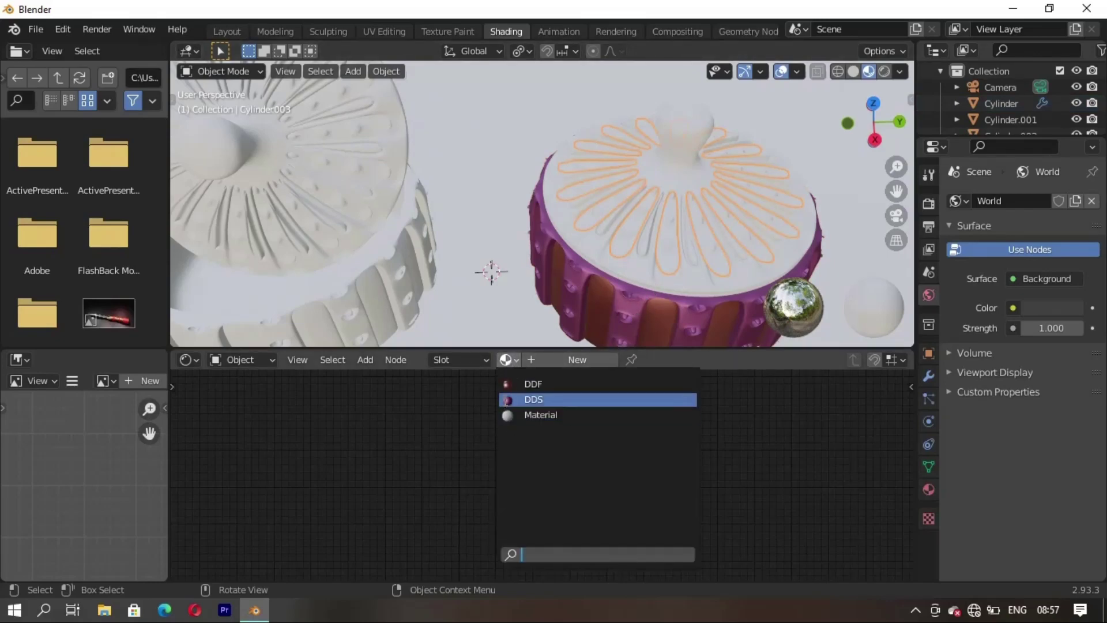
pyautogui.click(507, 400)
pyautogui.moveTo(628, 255); pyautogui.dragTo(661, 199, button='middle')
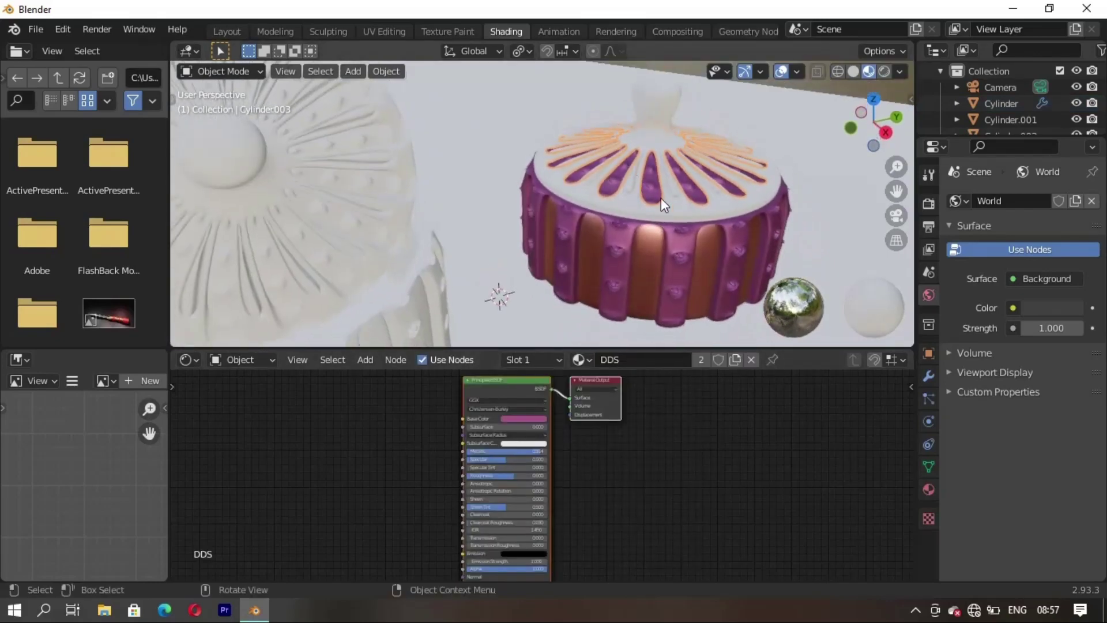
# - Assign DDF to the lid Cylinder.002 and raise its Roughness to about 0.401
pyautogui.click(675, 200)
pyautogui.click(506, 360)
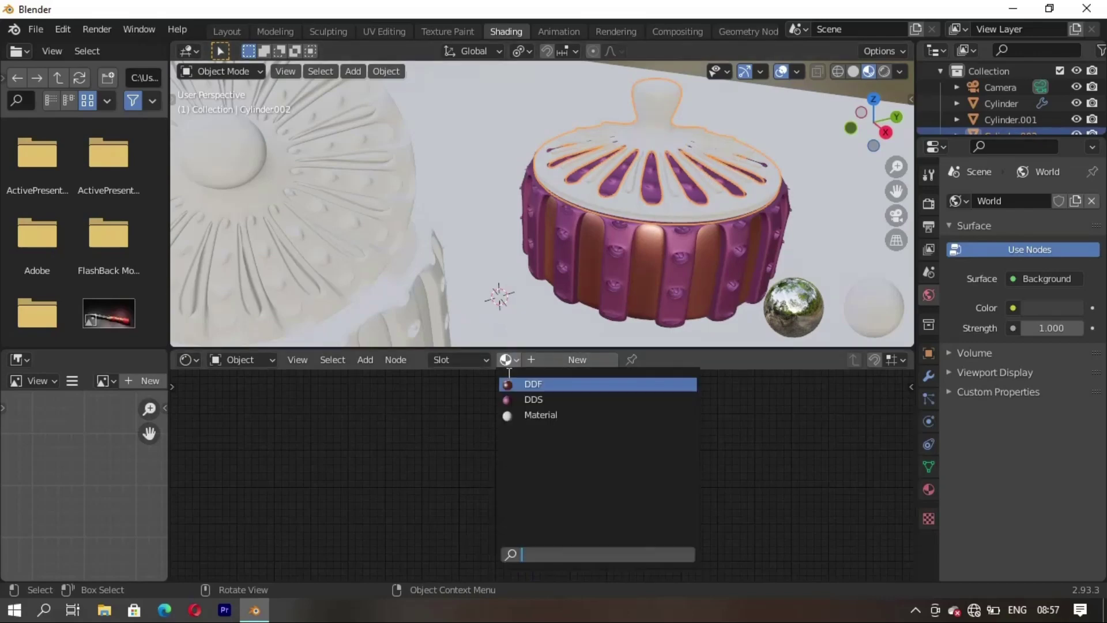
pyautogui.click(510, 384)
pyautogui.moveTo(600, 230)
pyautogui.mouseDown(button='middle')
pyautogui.moveTo(609, 223)
pyautogui.moveTo(521, 233)
pyautogui.moveTo(597, 232)
pyautogui.moveTo(718, 184)
pyautogui.mouseUp(button='middle')
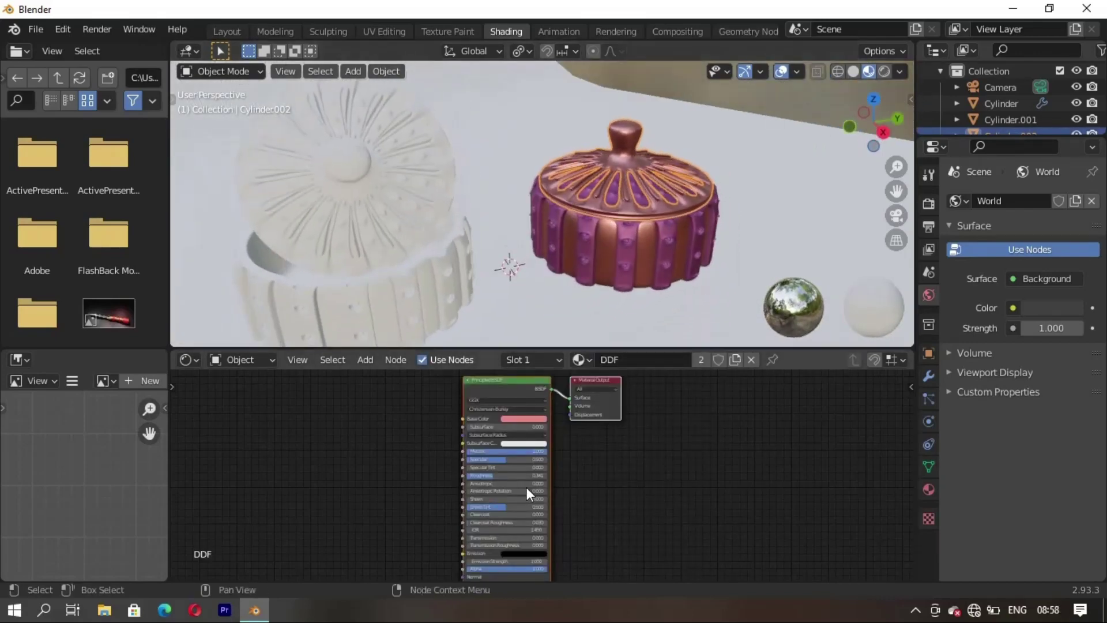
pyautogui.moveTo(493, 476); pyautogui.dragTo(507, 476)
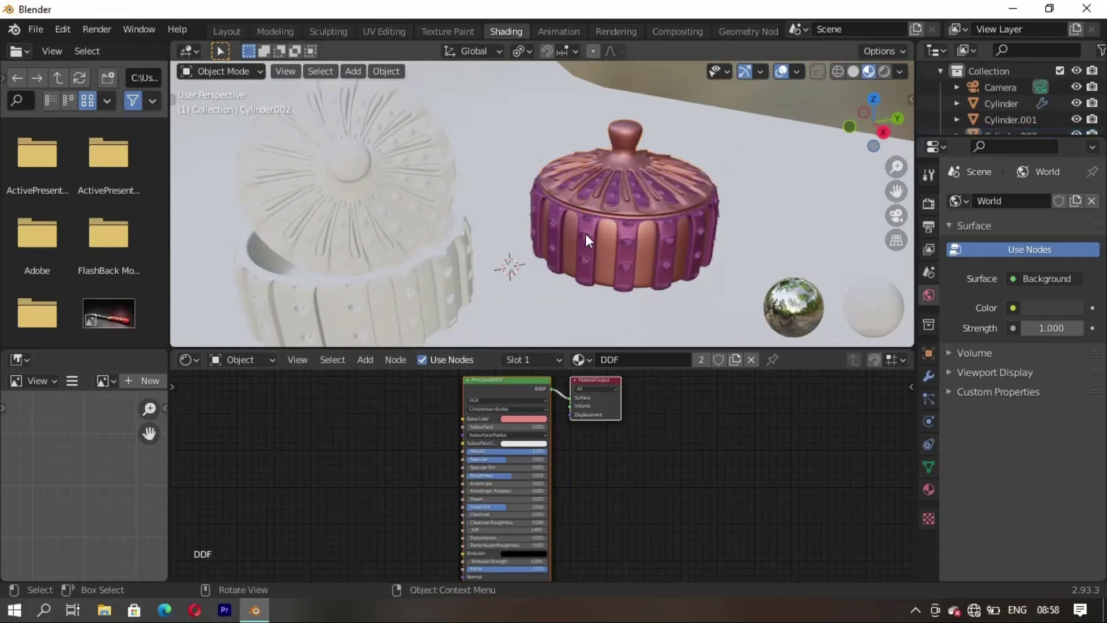
pyautogui.moveTo(586, 234)
pyautogui.mouseDown(button='middle')
pyautogui.moveTo(514, 234)
pyautogui.moveTo(534, 239)
pyautogui.moveTo(616, 208)
pyautogui.moveTo(580, 253)
pyautogui.moveTo(600, 205)
pyautogui.mouseUp(button='middle')
# - Create a new material GGH on the left jar's body with a pink base colour
pyautogui.click(373, 253)
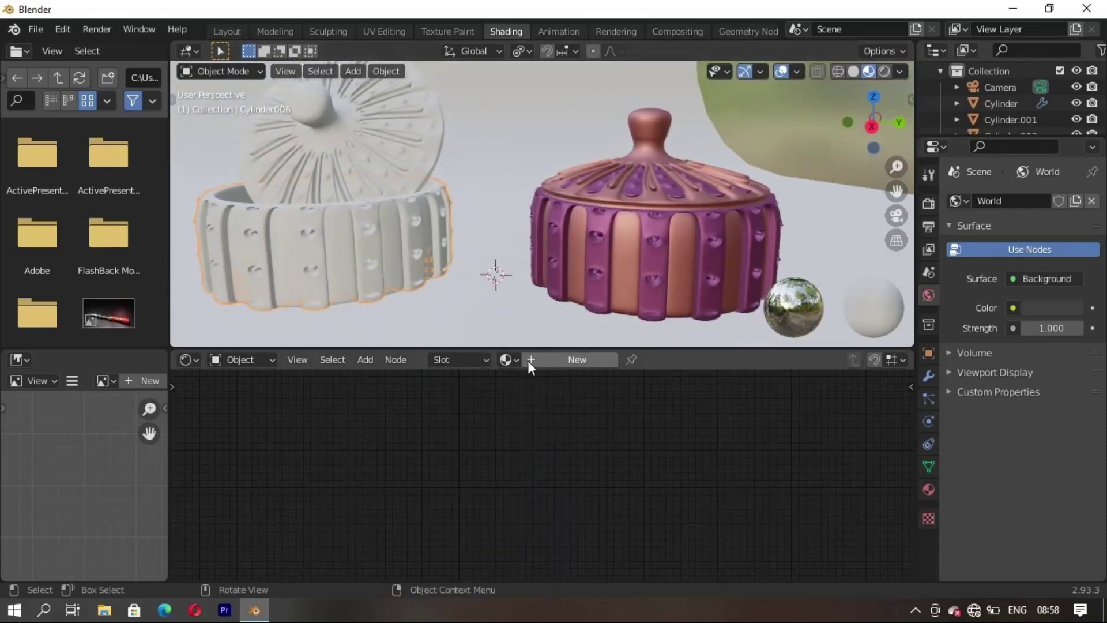
pyautogui.click(593, 362)
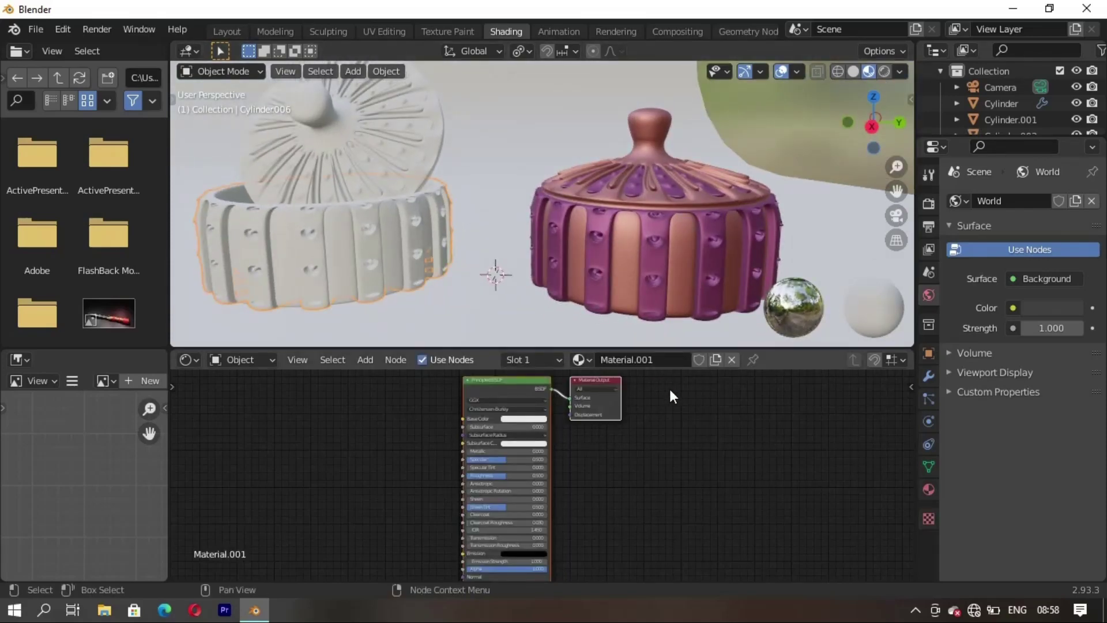
pyautogui.doubleClick(663, 359)
pyautogui.press('BackSpace')
pyautogui.write('GGH')
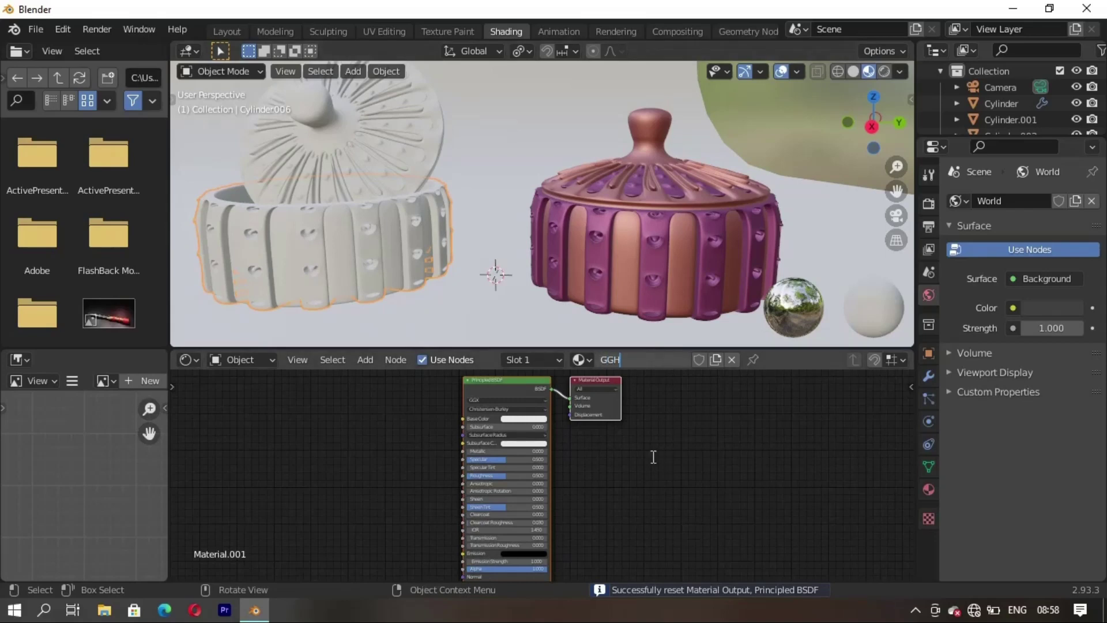
pyautogui.click(524, 420)
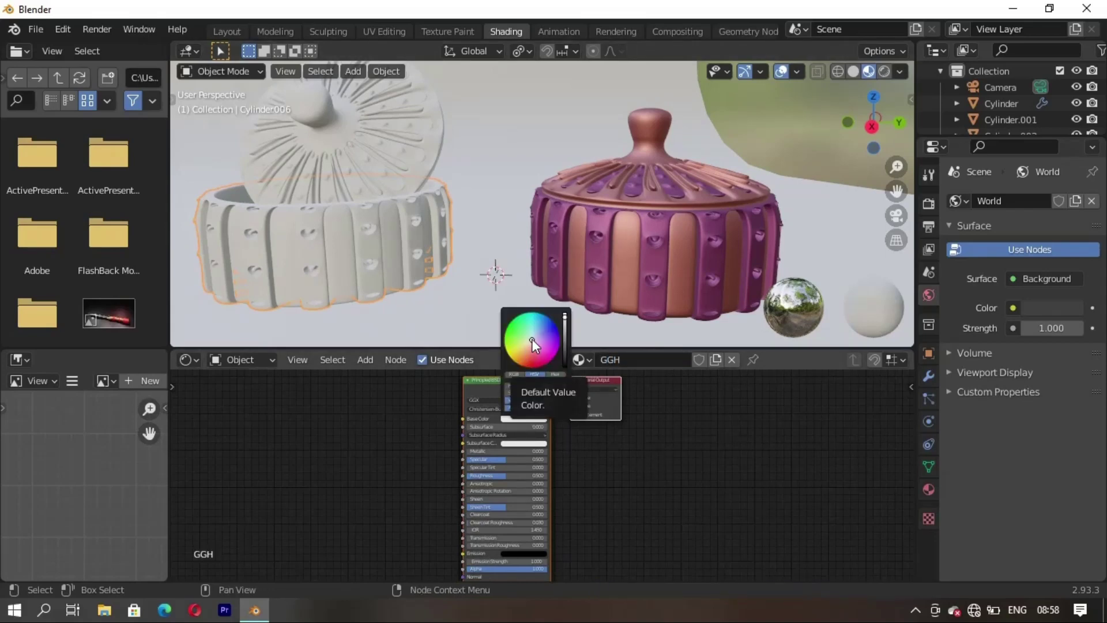
pyautogui.moveTo(532, 338); pyautogui.dragTo(547, 361)
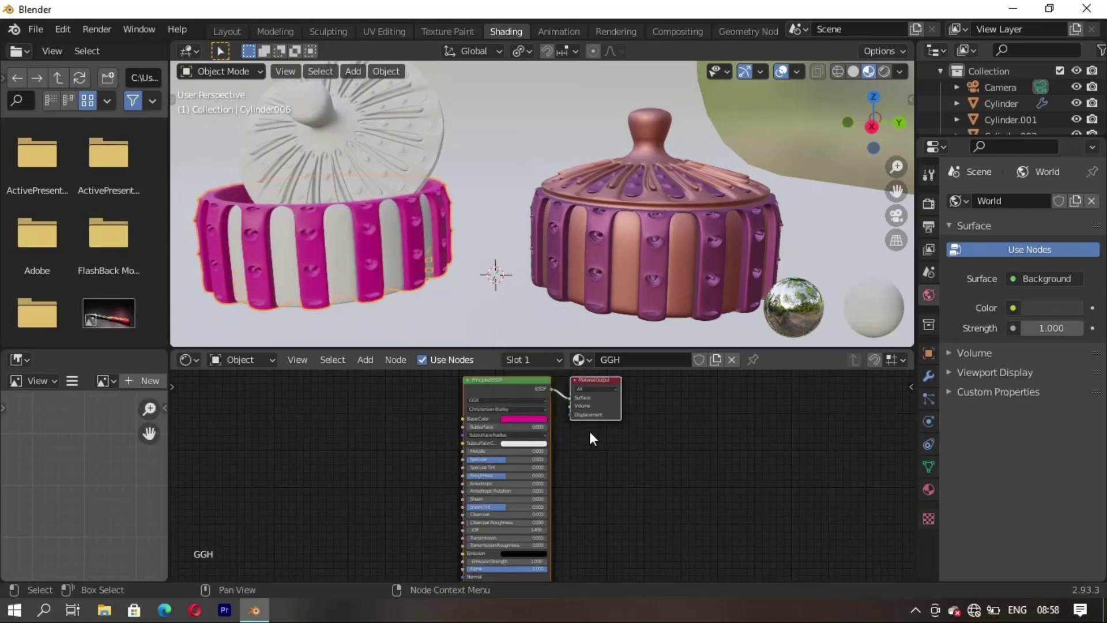
# - Set GGH Subsurface to 1.0, raise Roughness, and pick a yellowish subsurface colour
pyautogui.moveTo(473, 430); pyautogui.dragTo(590, 431)
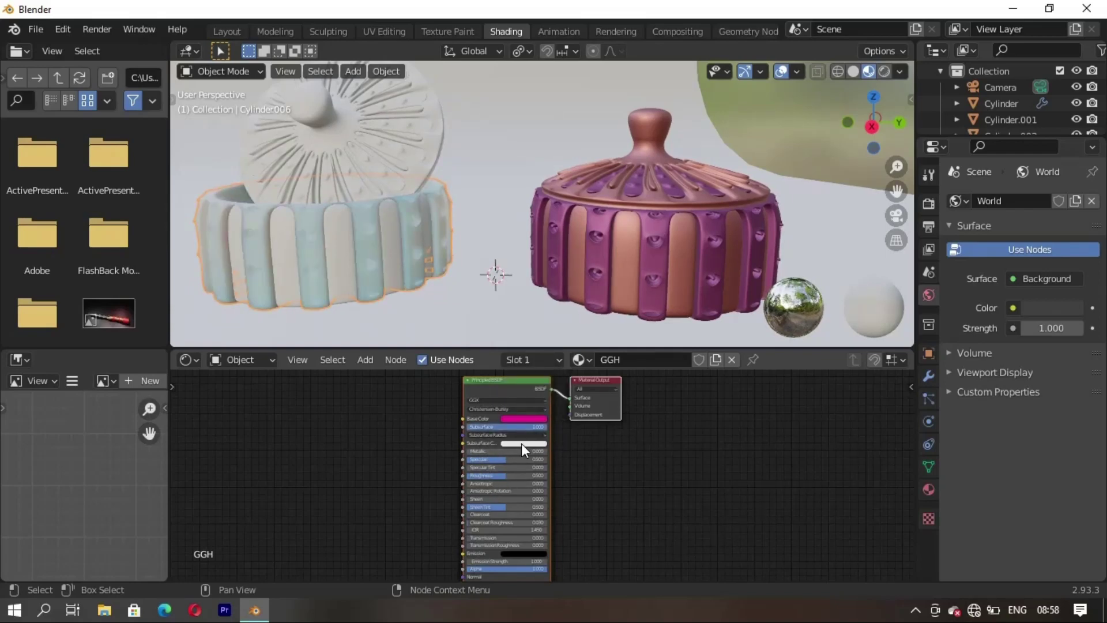
pyautogui.click(521, 443)
pyautogui.click(541, 380)
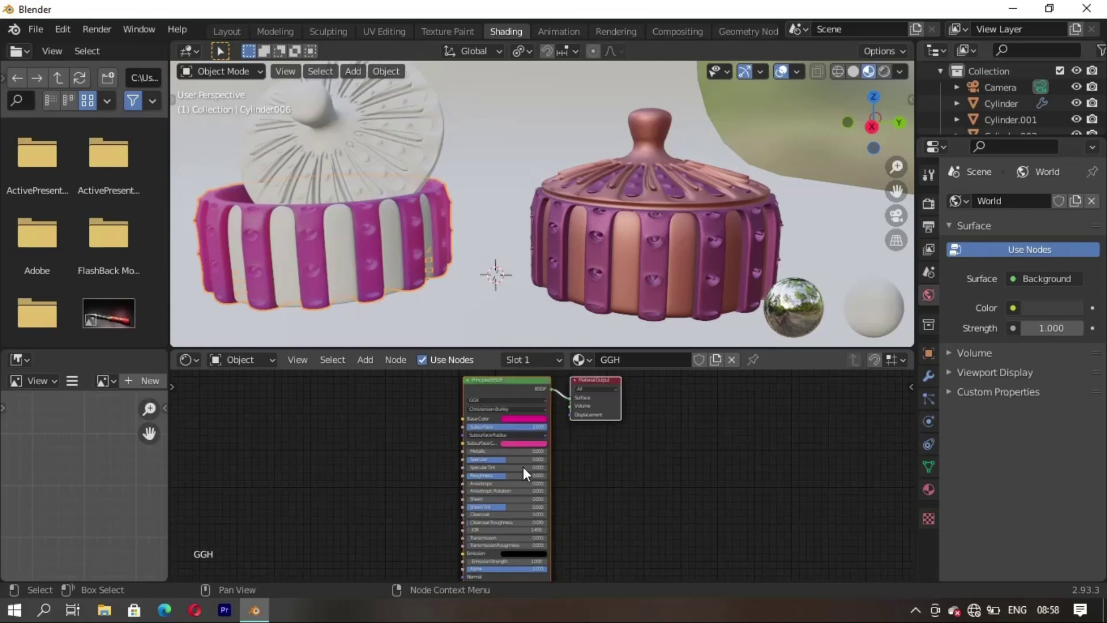
pyautogui.click(520, 442)
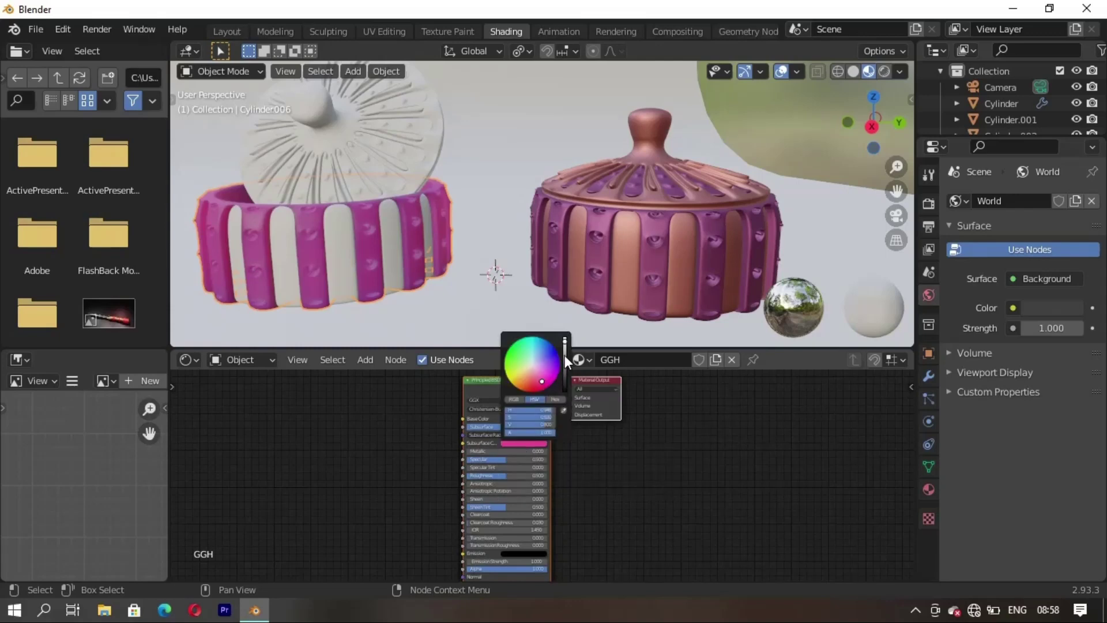
pyautogui.moveTo(565, 355); pyautogui.dragTo(565, 358)
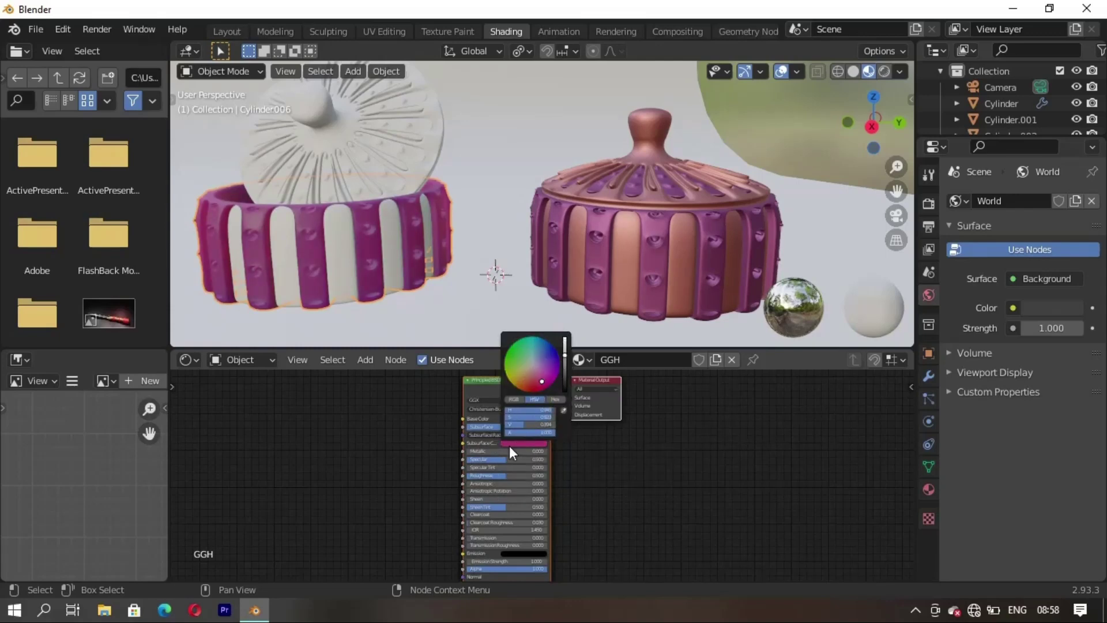
pyautogui.moveTo(501, 473)
pyautogui.mouseDown()
pyautogui.moveTo(523, 471)
pyautogui.moveTo(504, 477)
pyautogui.mouseUp()
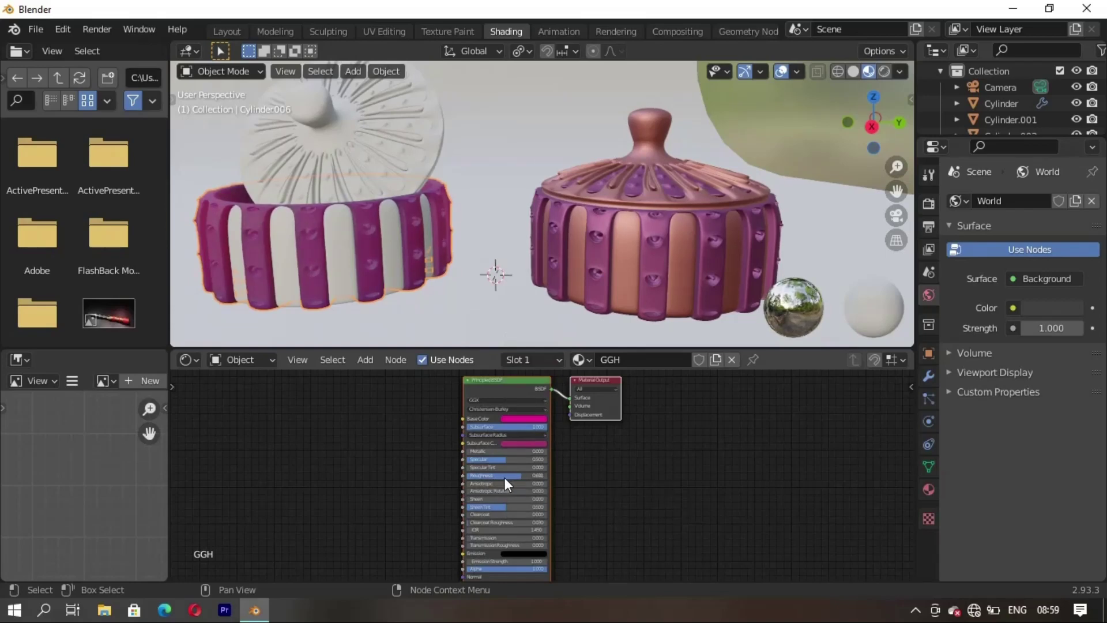
pyautogui.click(523, 444)
pyautogui.click(517, 380)
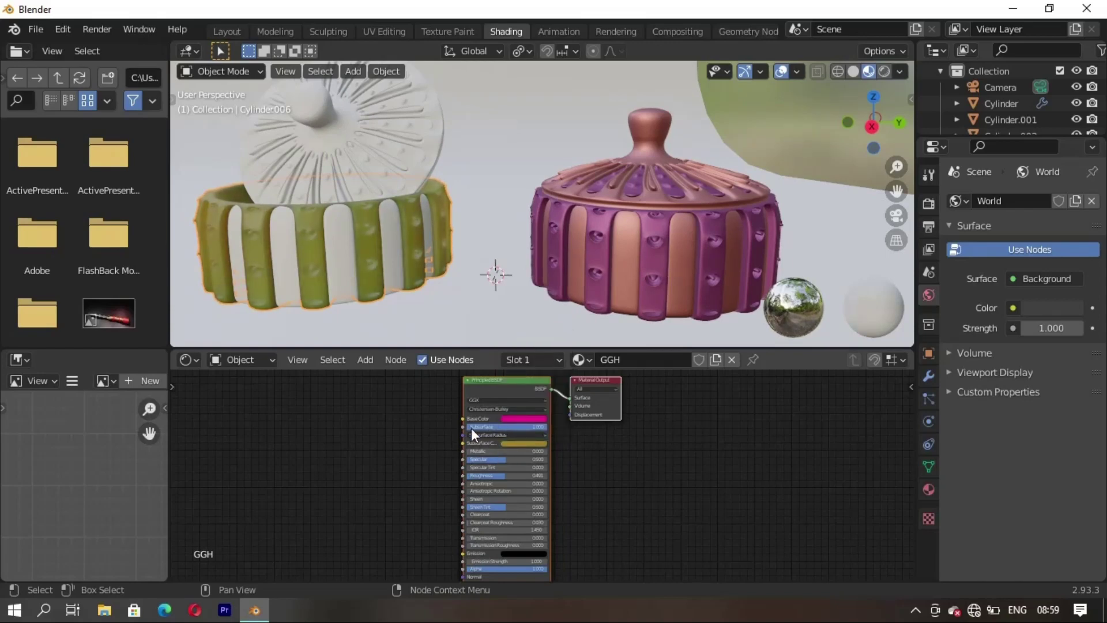
# - Give the left jar's stripe part, Cylinder.007, a new material named SSDD
pyautogui.click(341, 250)
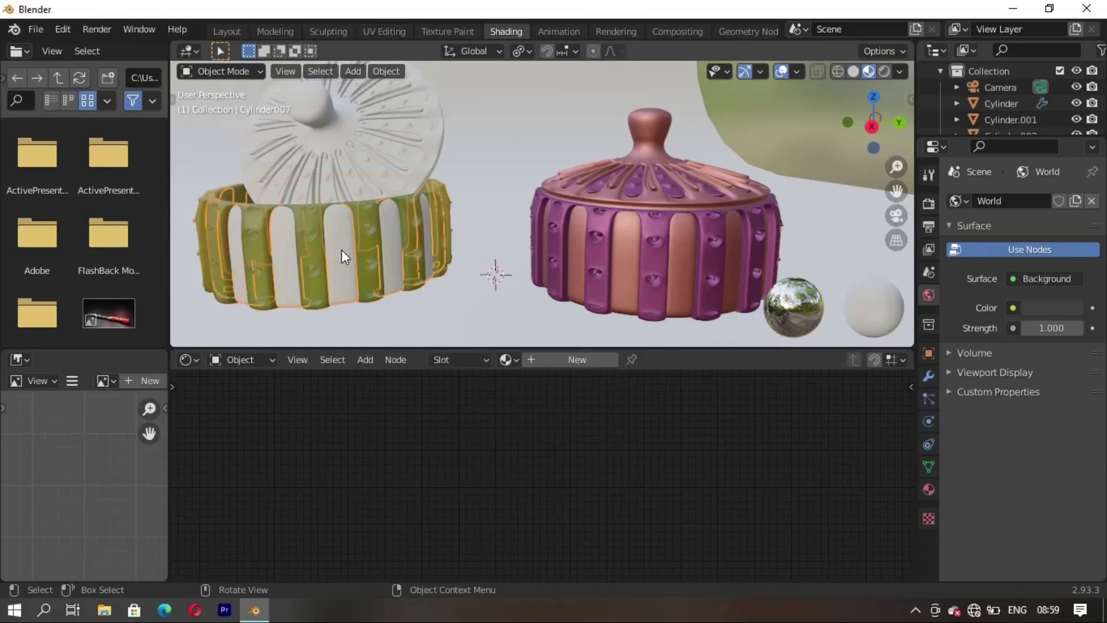
pyautogui.click(508, 360)
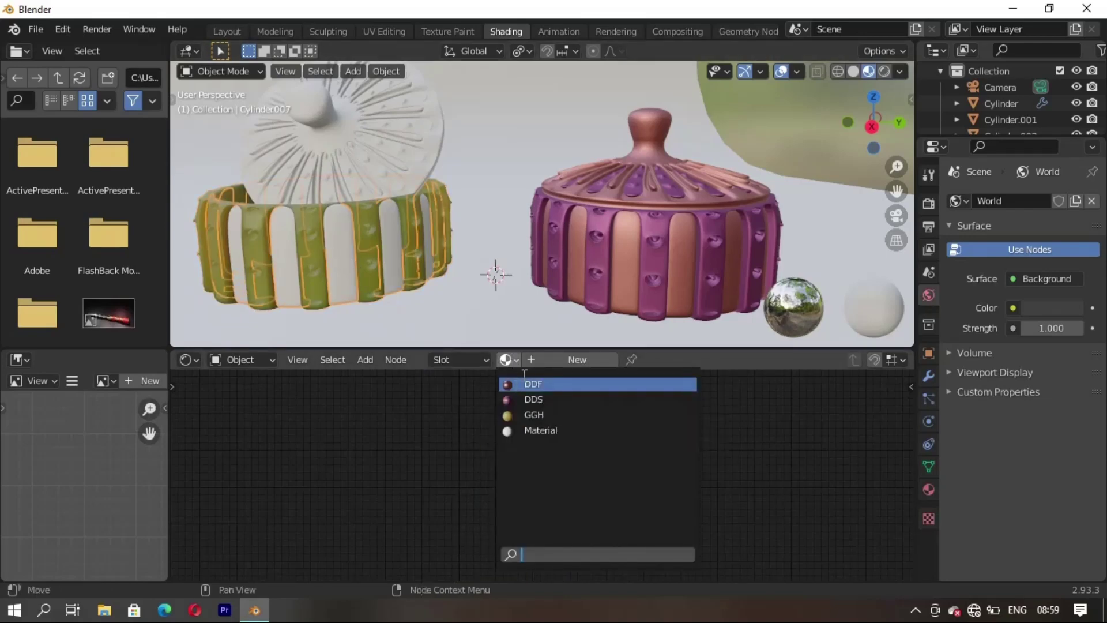
pyautogui.click(579, 359)
pyautogui.hotkey('ctrl', 'a')
pyautogui.press('BackSpace')
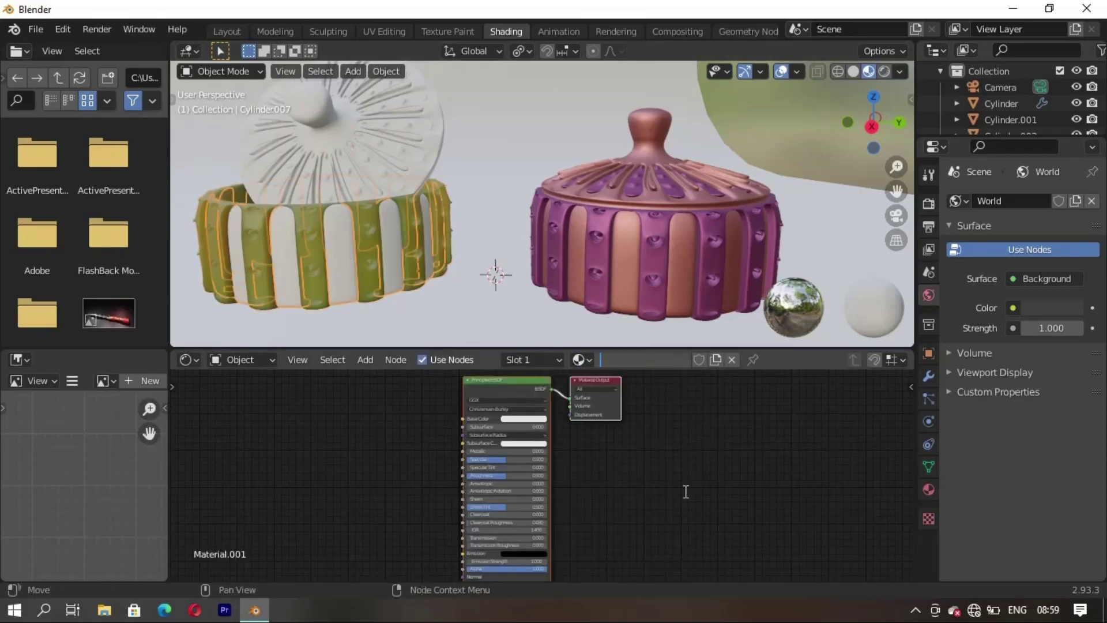
pyautogui.write('SSDD')
pyautogui.press('Return')
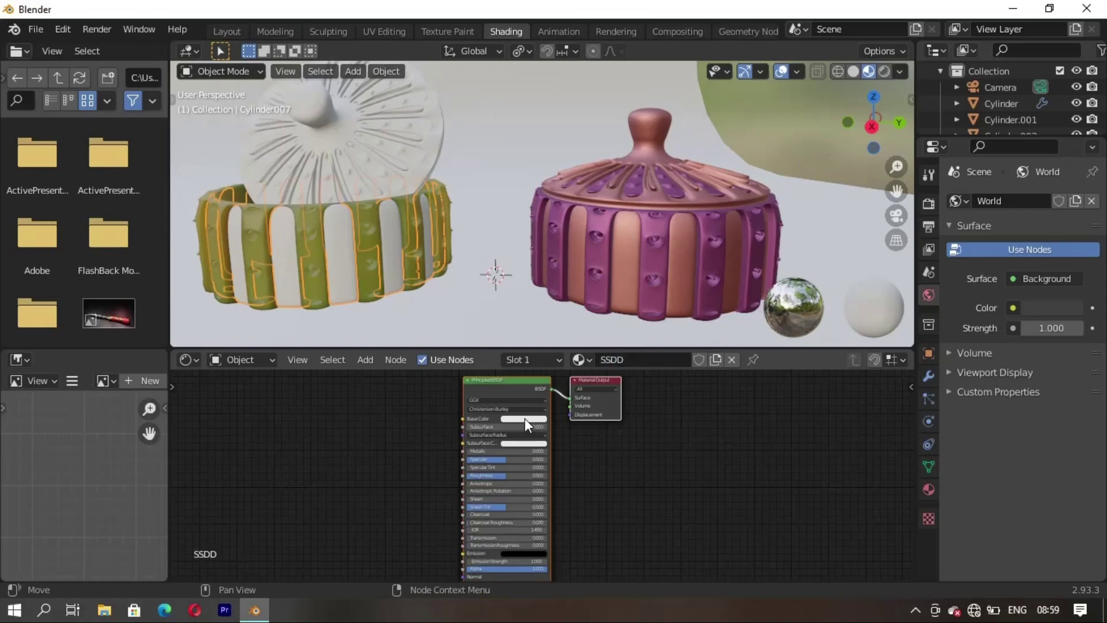
# - Set SSDD's base colour orange, subsurface colour near-black, and roughness to about 0.68
pyautogui.click(525, 417)
pyautogui.click(526, 346)
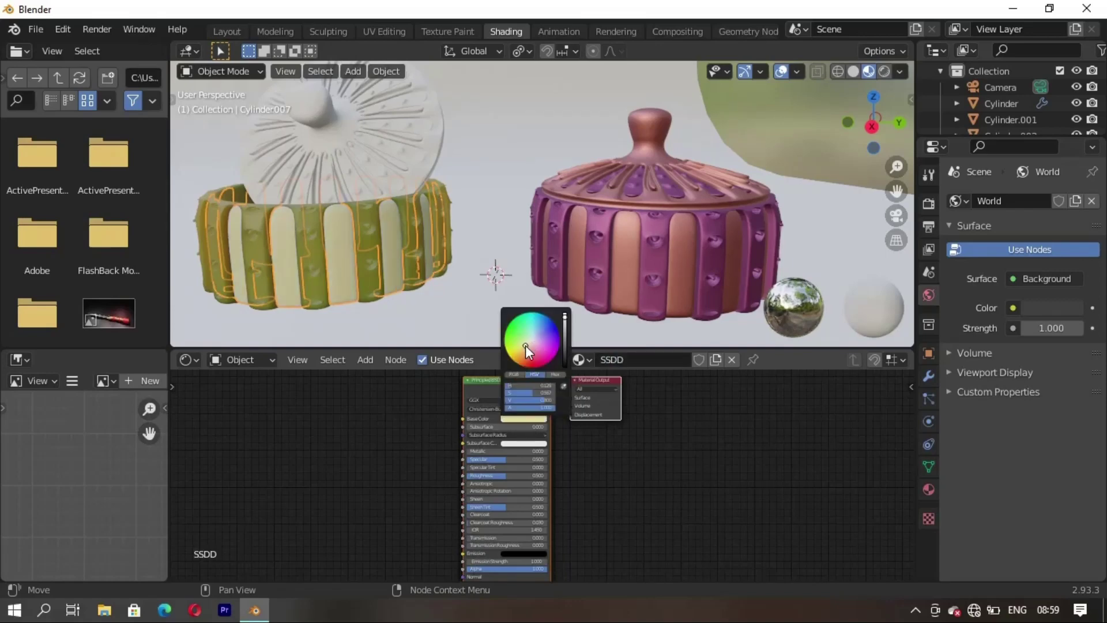
pyautogui.click(525, 357)
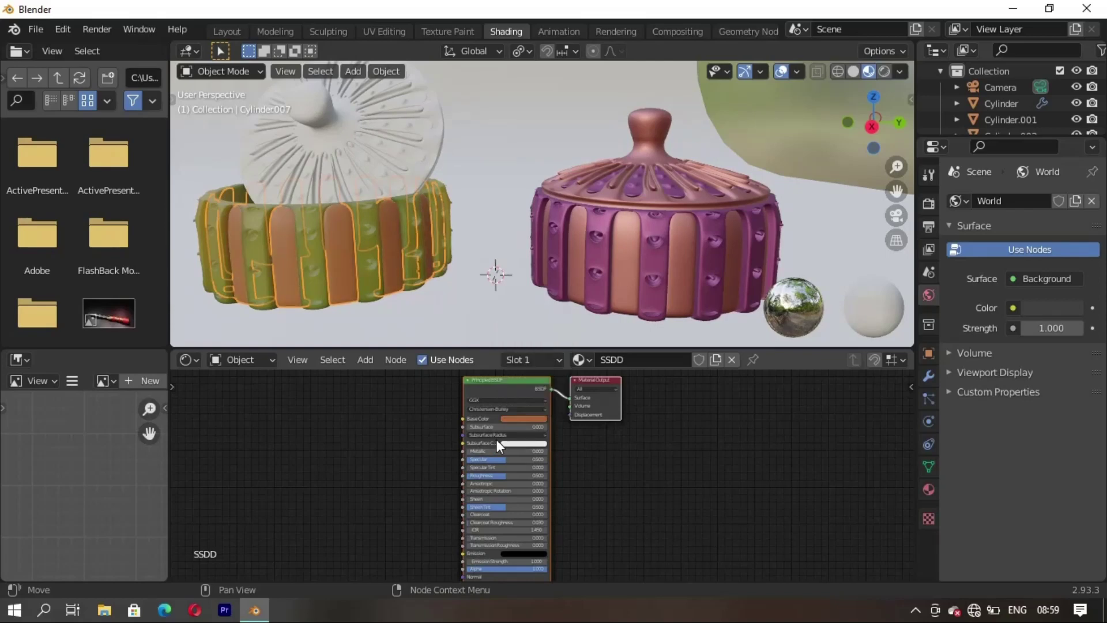
pyautogui.click(525, 442)
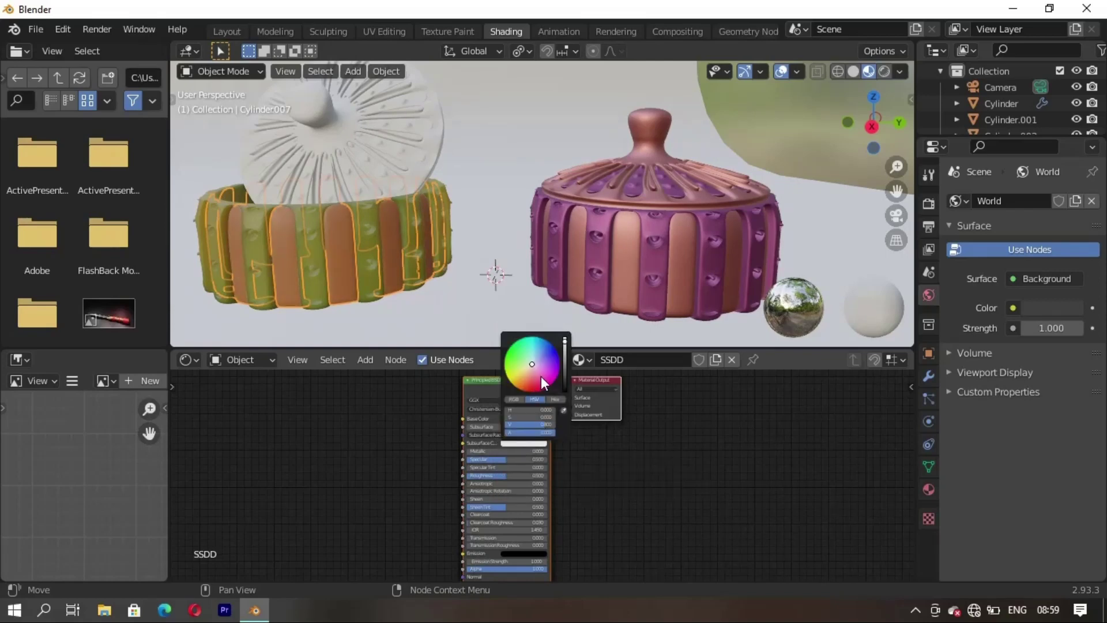
pyautogui.click(519, 385)
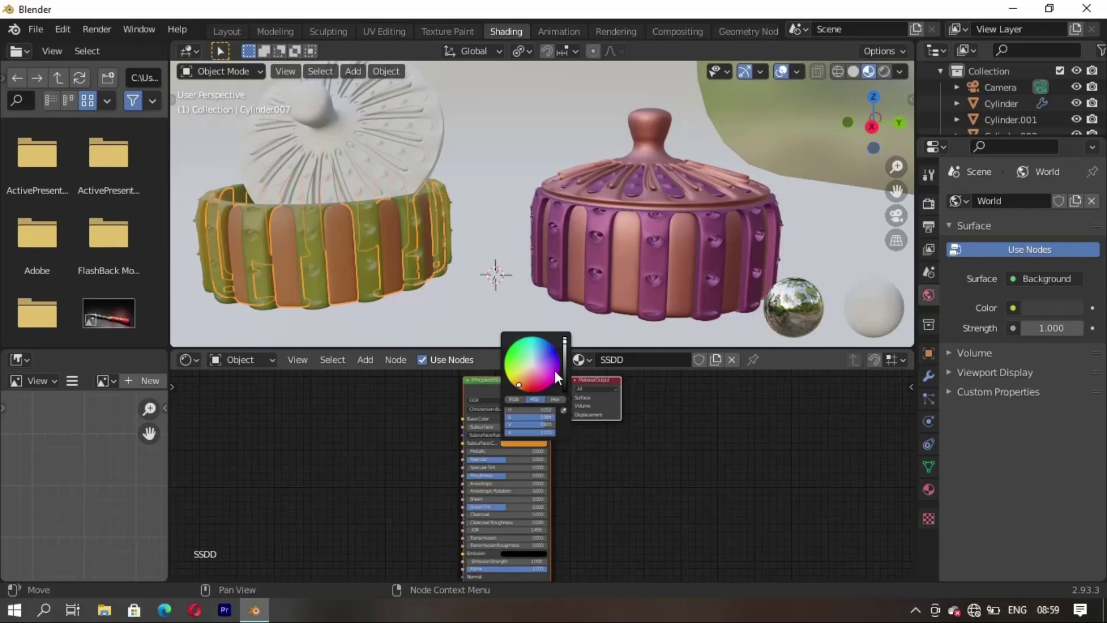
pyautogui.moveTo(566, 361); pyautogui.dragTo(564, 378)
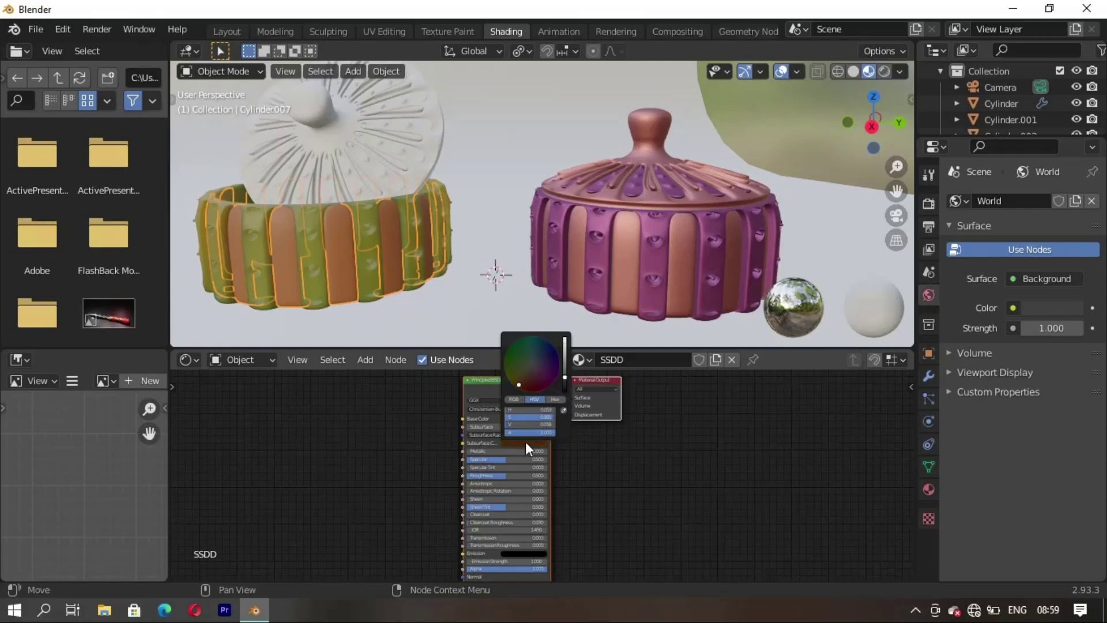
pyautogui.moveTo(503, 472)
pyautogui.mouseDown()
pyautogui.moveTo(476, 482)
pyautogui.moveTo(510, 480)
pyautogui.mouseUp()
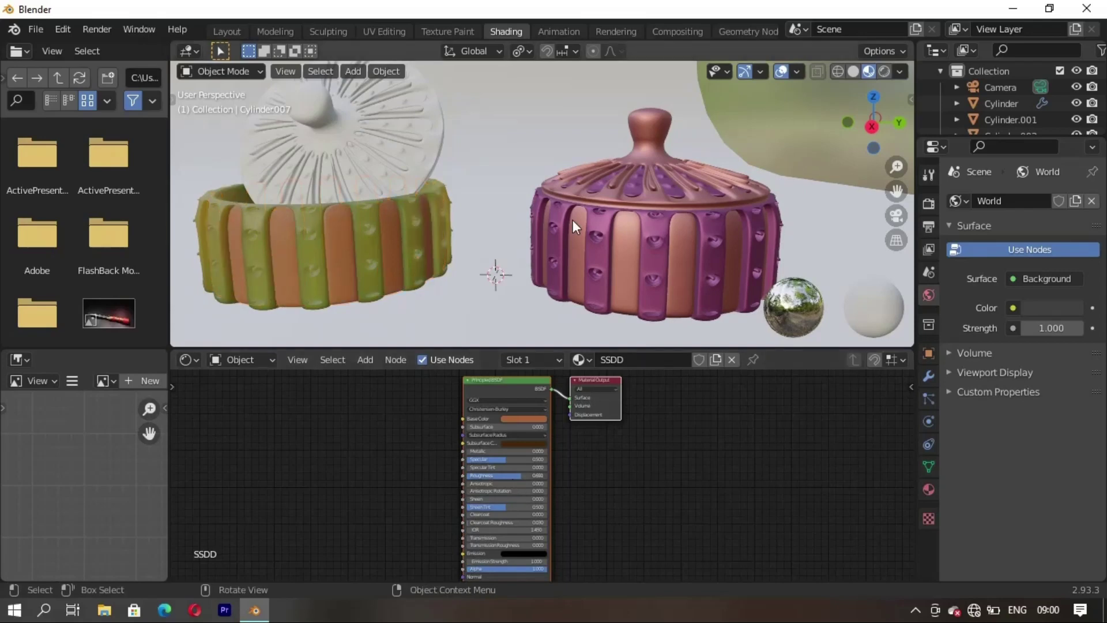
pyautogui.moveTo(572, 219)
pyautogui.mouseDown(button='middle')
pyautogui.moveTo(497, 279)
pyautogui.moveTo(461, 278)
pyautogui.moveTo(420, 255)
pyautogui.moveTo(437, 245)
pyautogui.mouseUp(button='middle')
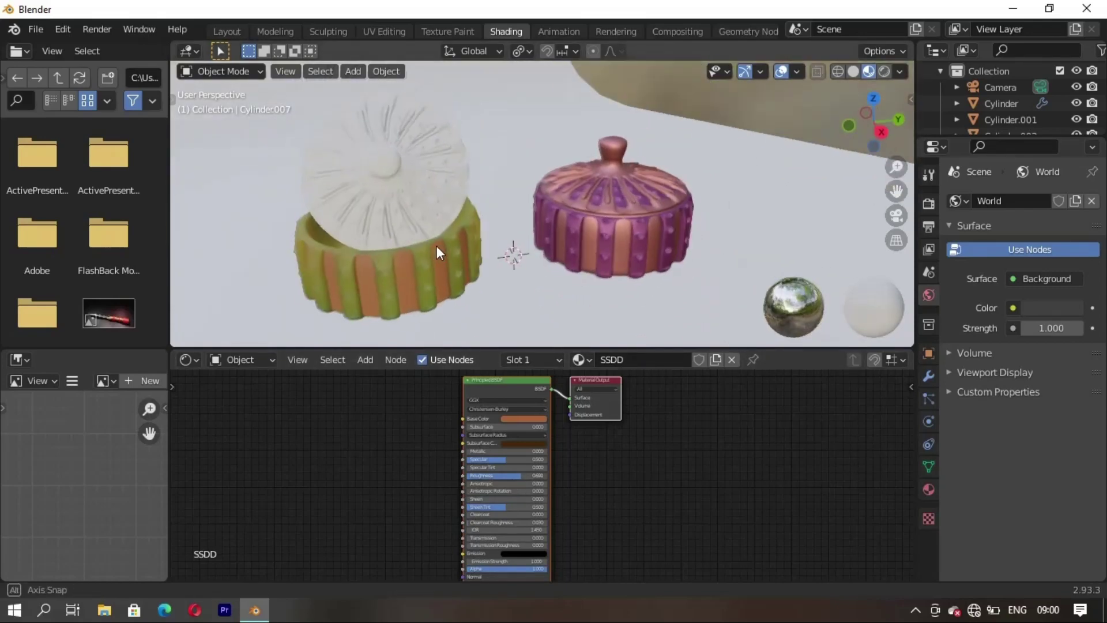
# - Assign the existing SSDD material to the white lid, Cylinder.005
pyautogui.scroll(3, 405, 241)
pyautogui.click(371, 234)
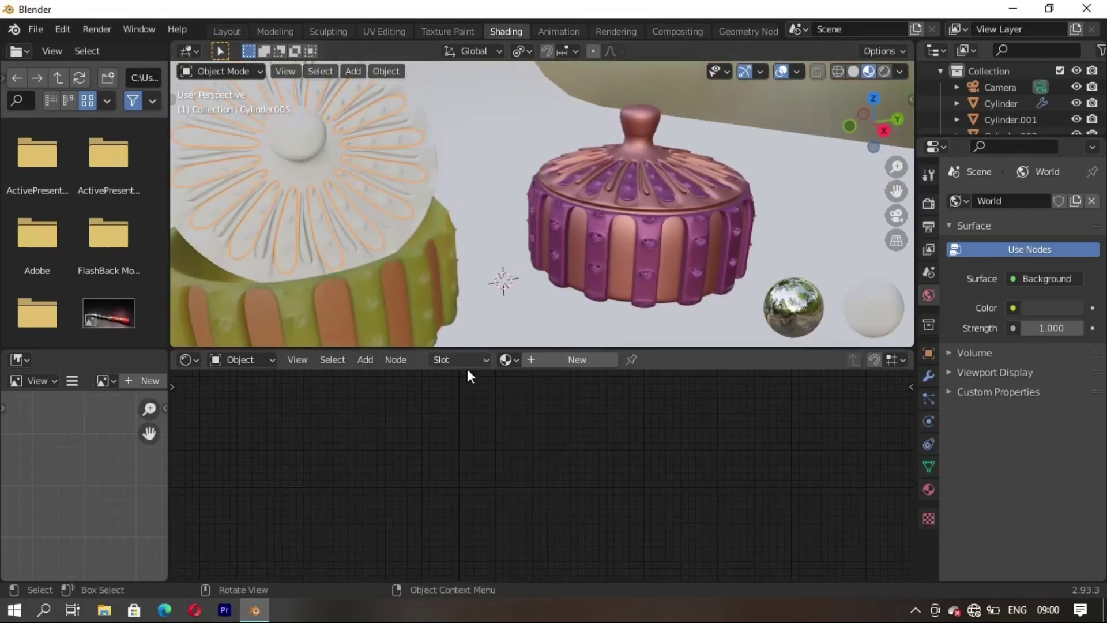
pyautogui.click(507, 359)
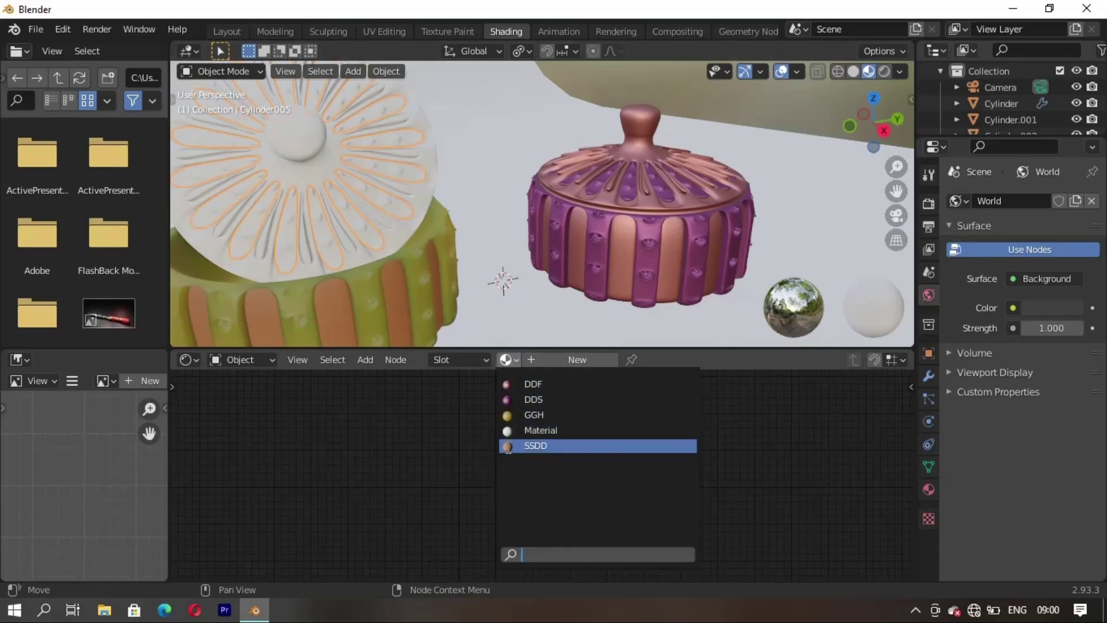
pyautogui.click(507, 446)
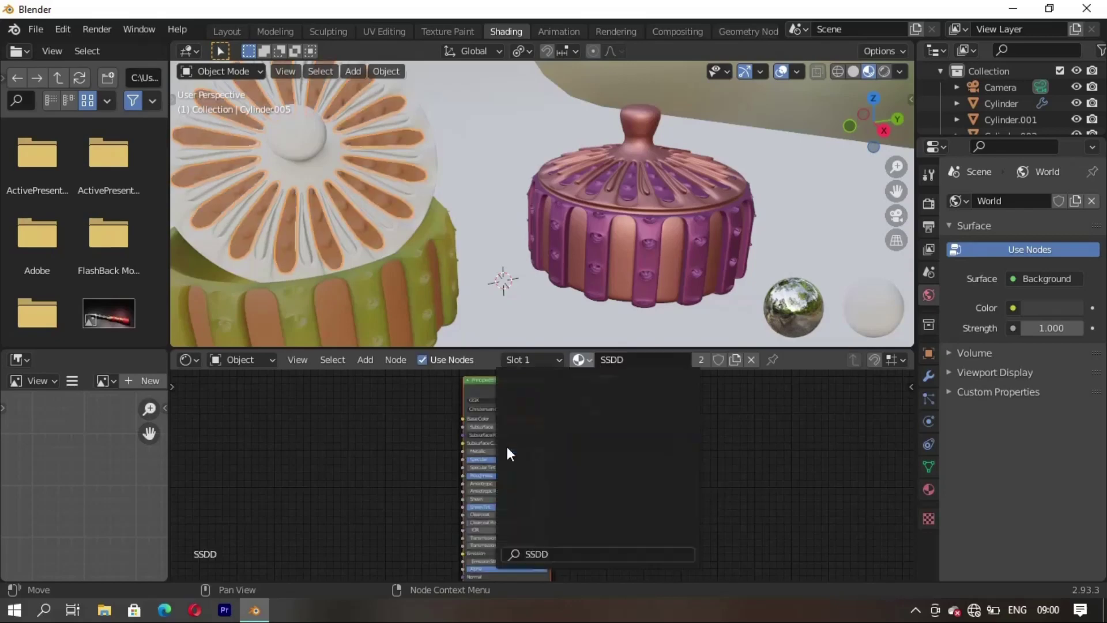
# - Assign the GGH material to the lid's other part, Cylinder.004
pyautogui.click(351, 253)
pyautogui.click(506, 359)
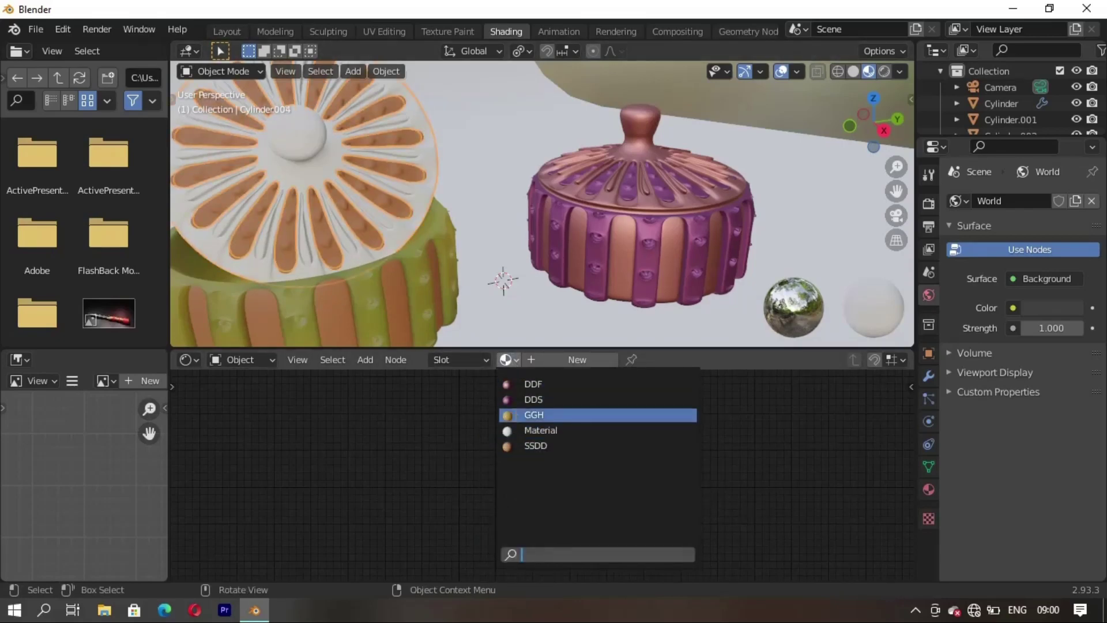
pyautogui.click(534, 414)
pyautogui.moveTo(400, 261)
pyautogui.mouseDown(button='middle')
pyautogui.moveTo(303, 265)
pyautogui.moveTo(381, 299)
pyautogui.moveTo(499, 271)
pyautogui.moveTo(483, 254)
pyautogui.moveTo(458, 258)
pyautogui.mouseUp(button='middle')
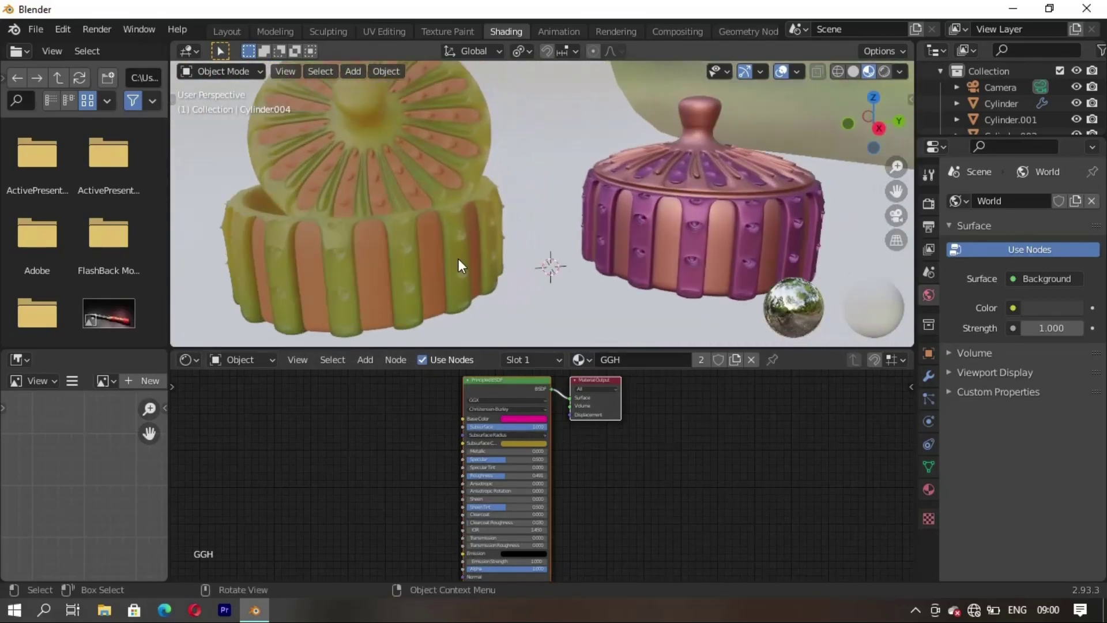
# - Raise roughness on the right jar's DDS (Cylinder) and DDF (Cylinder.001) materials
pyautogui.click(693, 215)
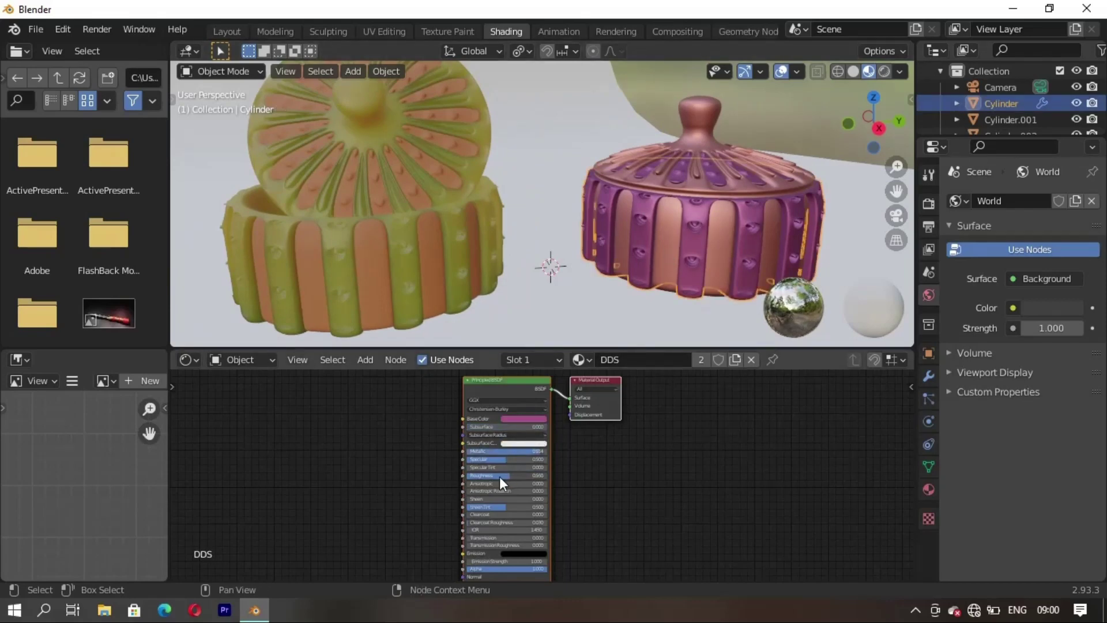
pyautogui.moveTo(499, 476); pyautogui.dragTo(511, 473)
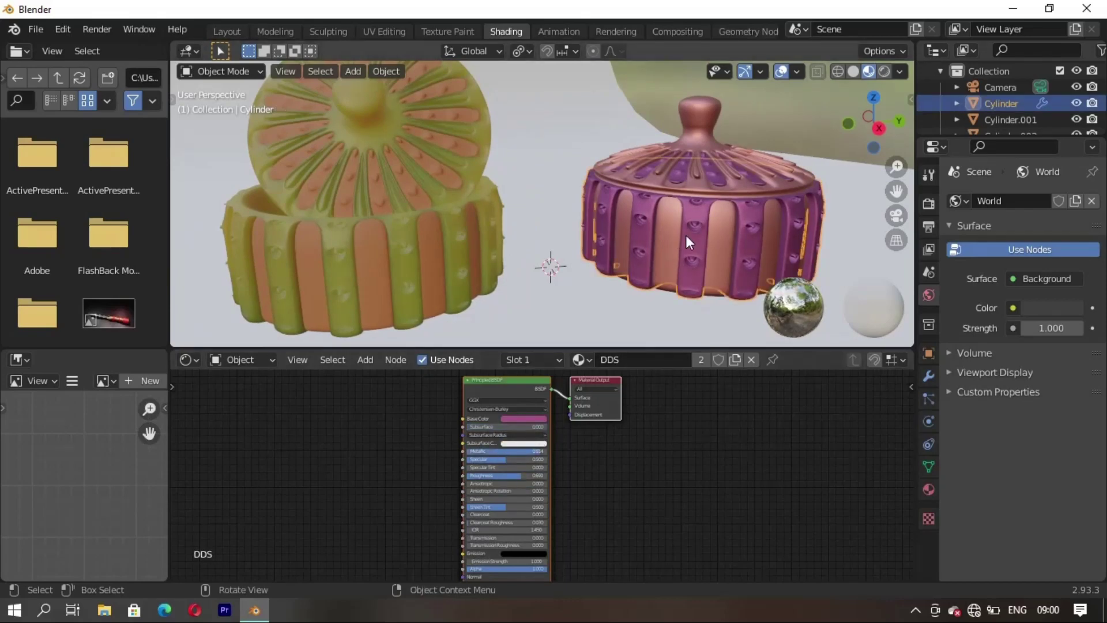
pyautogui.click(669, 233)
pyautogui.moveTo(513, 475)
pyautogui.mouseDown()
pyautogui.moveTo(524, 476)
pyautogui.moveTo(490, 460)
pyautogui.mouseUp()
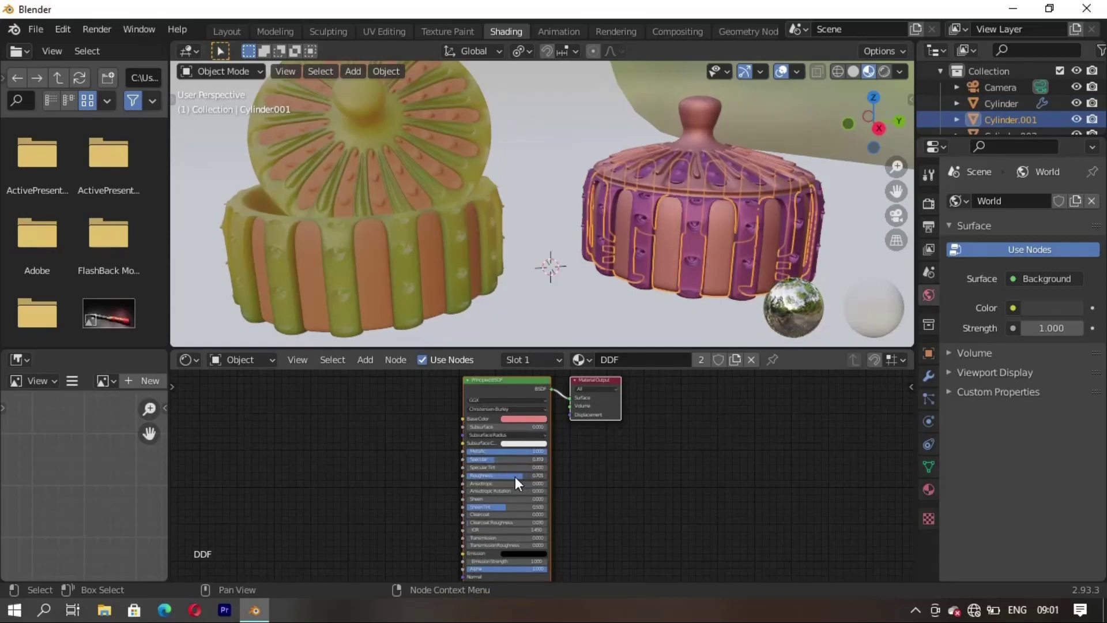
pyautogui.moveTo(533, 340); pyautogui.dragTo(720, 143, button='middle')
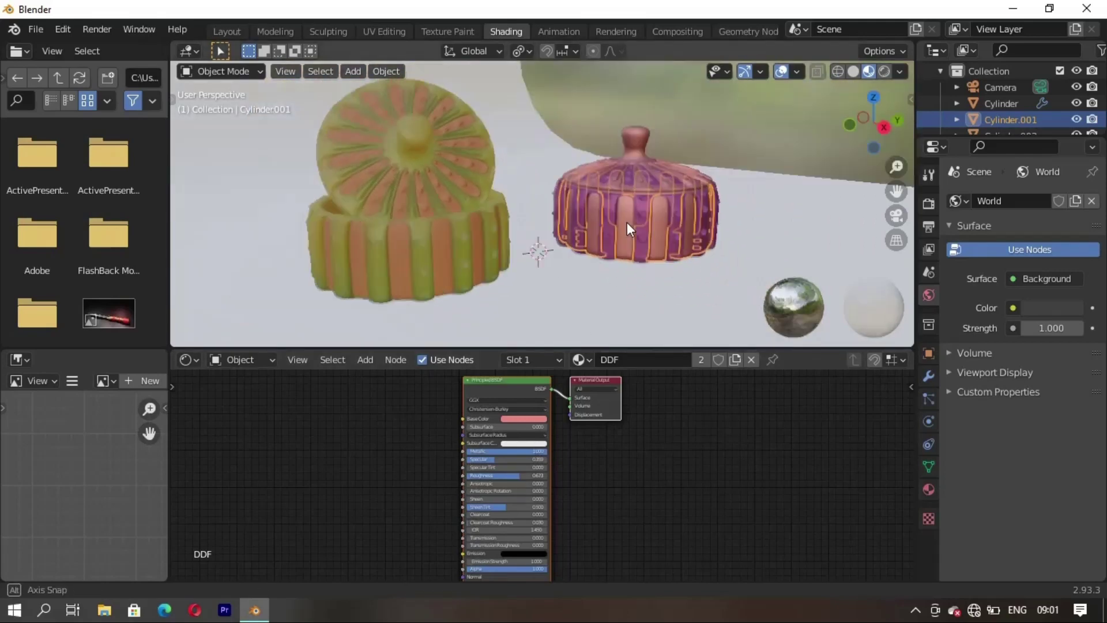
pyautogui.click(720, 144)
pyautogui.moveTo(680, 234)
pyautogui.mouseDown(button='middle')
pyautogui.moveTo(512, 271)
pyautogui.moveTo(477, 250)
pyautogui.moveTo(527, 251)
pyautogui.moveTo(425, 271)
pyautogui.moveTo(610, 279)
pyautogui.moveTo(565, 286)
pyautogui.moveTo(499, 270)
pyautogui.moveTo(454, 291)
pyautogui.mouseUp(button='middle')
# - Give the backdrop plane a new material named DDF with a light purple base colour, then return to Layout
pyautogui.click(454, 292)
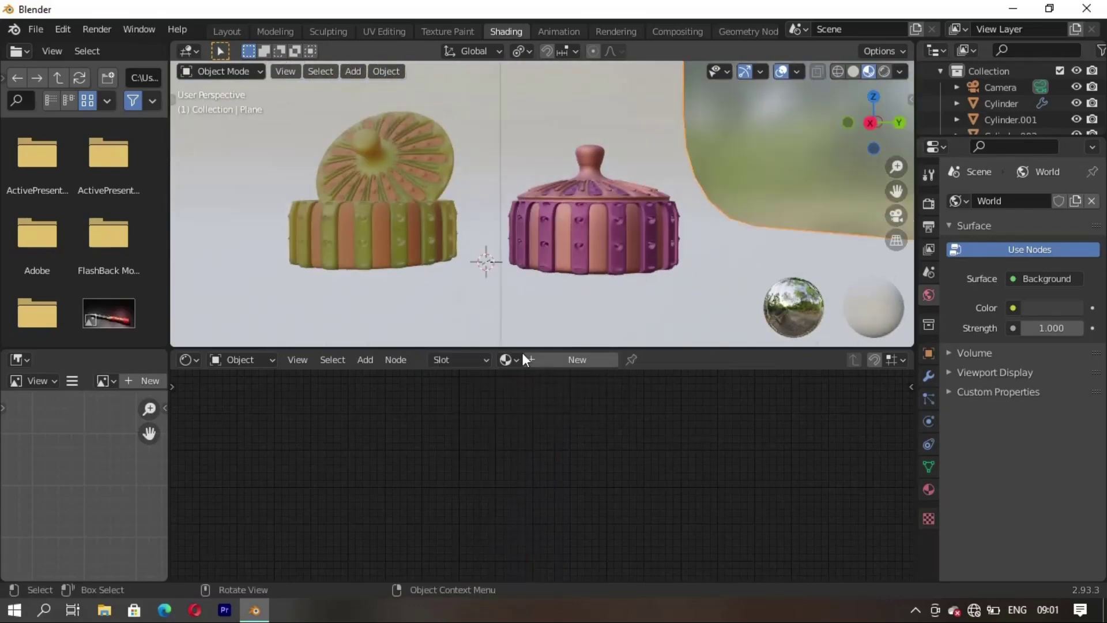
pyautogui.click(666, 357)
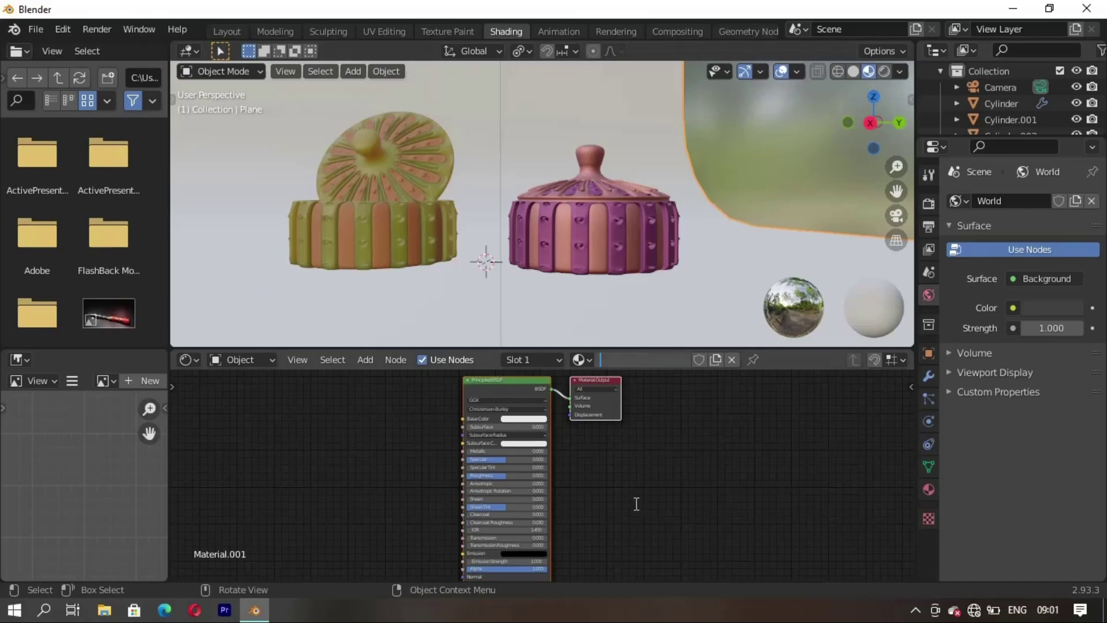
pyautogui.write('DDF')
pyautogui.press('Return')
pyautogui.click(529, 418)
pyautogui.click(538, 340)
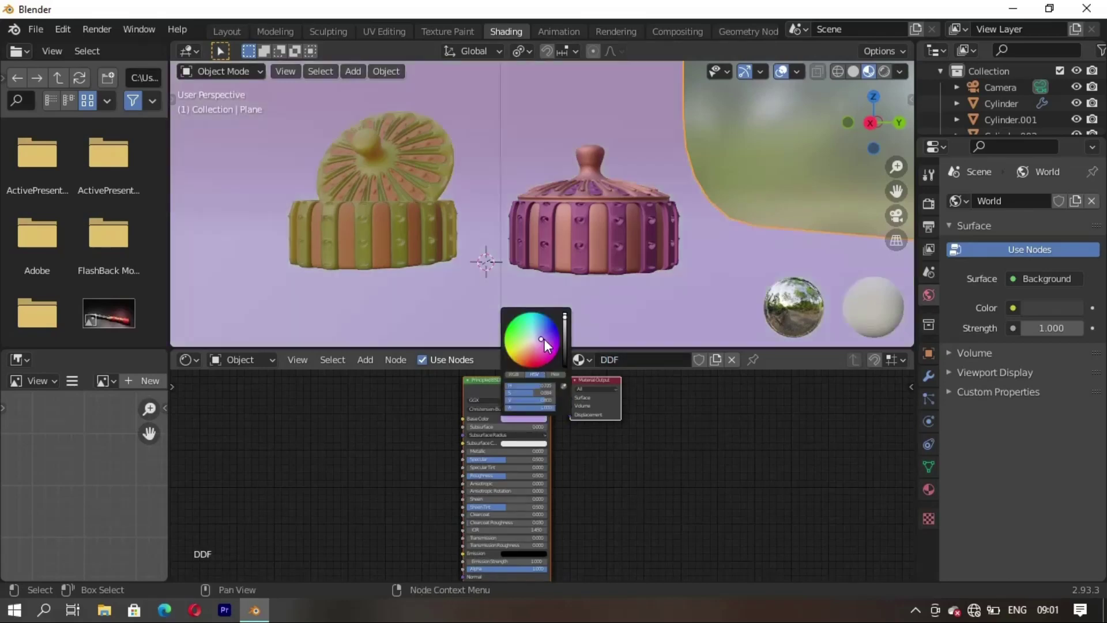
pyautogui.moveTo(537, 333); pyautogui.dragTo(549, 338)
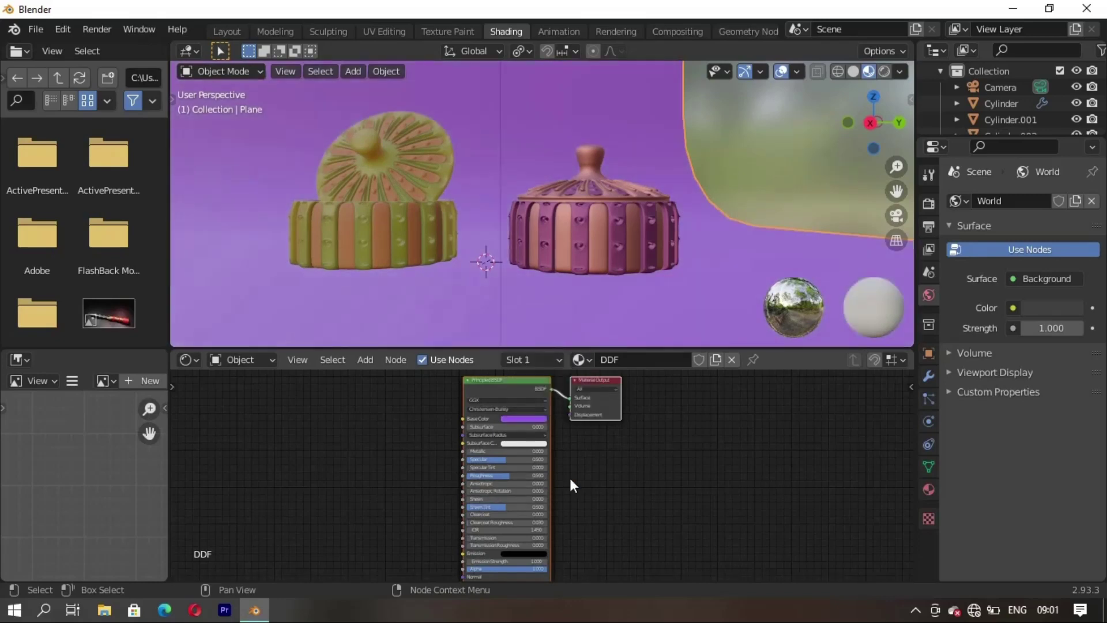
pyautogui.click(231, 30)
pyautogui.moveTo(480, 351)
pyautogui.mouseDown(button='middle')
pyautogui.moveTo(396, 369)
pyautogui.moveTo(361, 400)
pyautogui.moveTo(476, 388)
pyautogui.moveTo(440, 427)
pyautogui.moveTo(389, 407)
pyautogui.moveTo(389, 396)
pyautogui.moveTo(411, 428)
pyautogui.moveTo(383, 431)
pyautogui.moveTo(258, 379)
pyautogui.moveTo(413, 390)
pyautogui.moveTo(366, 390)
pyautogui.moveTo(758, 118)
pyautogui.mouseUp(button='middle')
# - Switch the viewport to rendered shading and bring the purple jar body into the Shading workspace
pyautogui.click(869, 72)
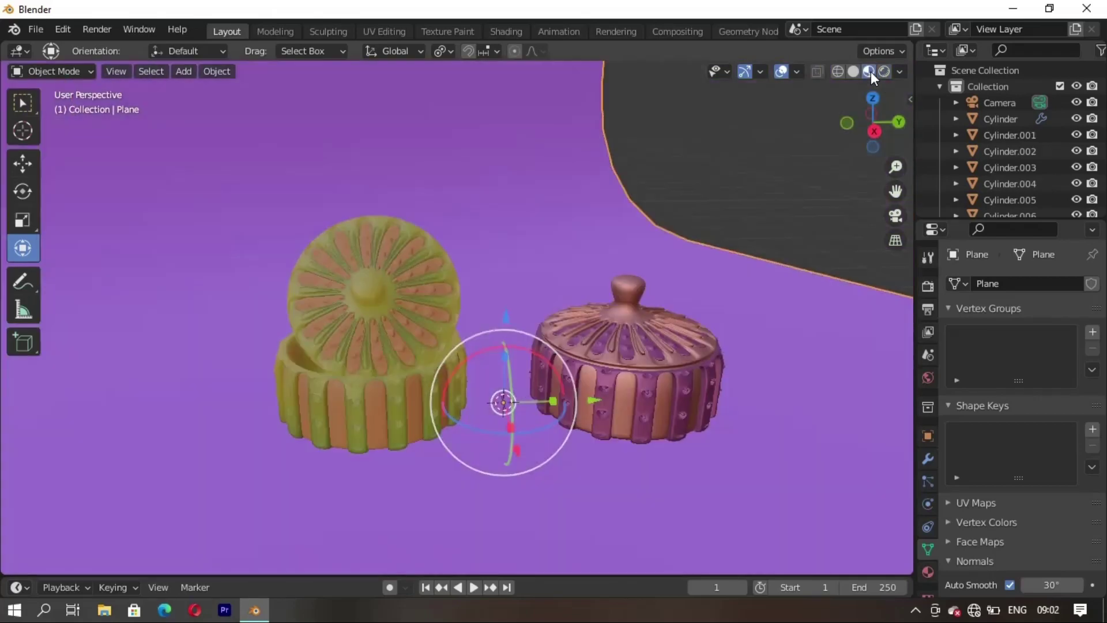
pyautogui.click(883, 71)
pyautogui.moveTo(609, 279)
pyautogui.mouseDown(button='middle')
pyautogui.moveTo(456, 410)
pyautogui.moveTo(409, 393)
pyautogui.moveTo(389, 414)
pyautogui.moveTo(400, 388)
pyautogui.mouseUp(button='middle')
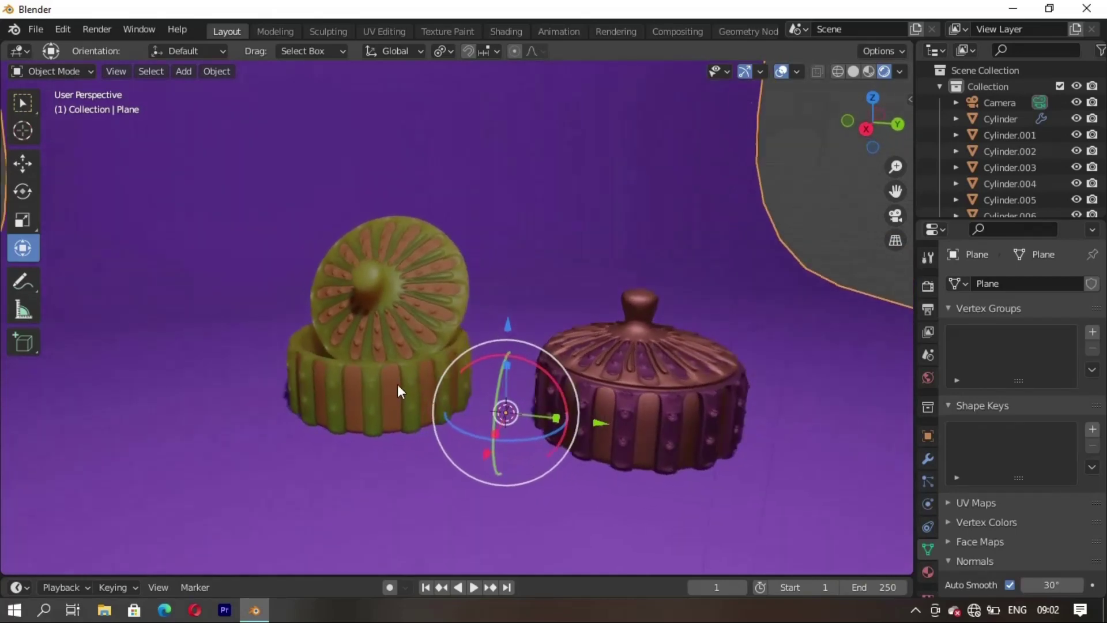
pyautogui.scroll(2, 602, 410)
pyautogui.click(728, 448)
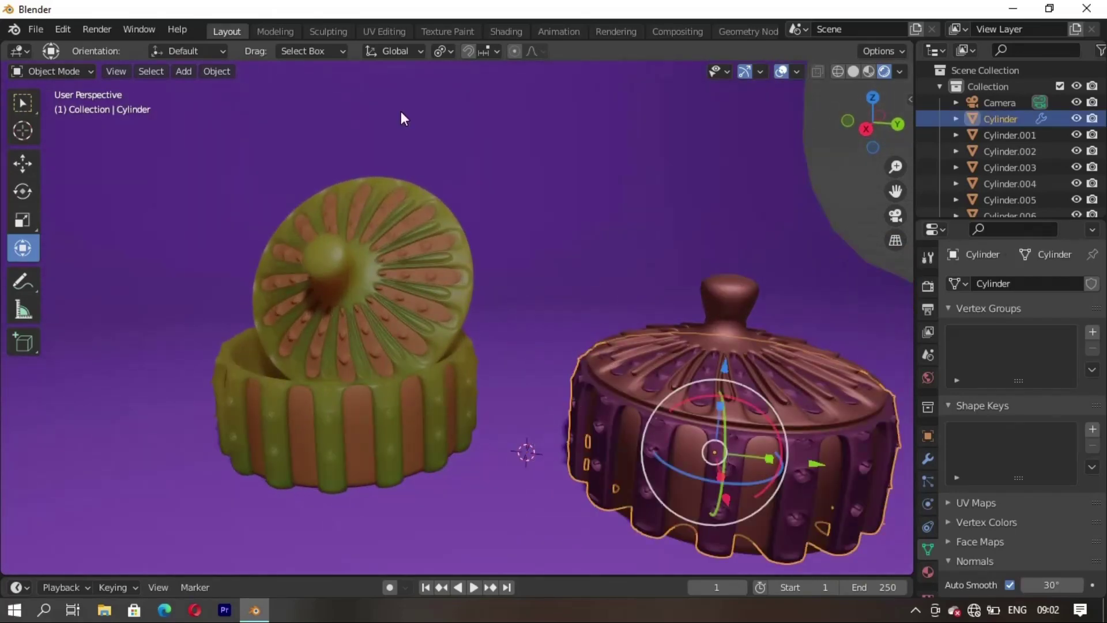
pyautogui.click(503, 31)
pyautogui.moveTo(556, 289)
pyautogui.mouseDown(button='middle')
pyautogui.moveTo(582, 292)
pyautogui.moveTo(570, 250)
pyautogui.mouseUp(button='middle')
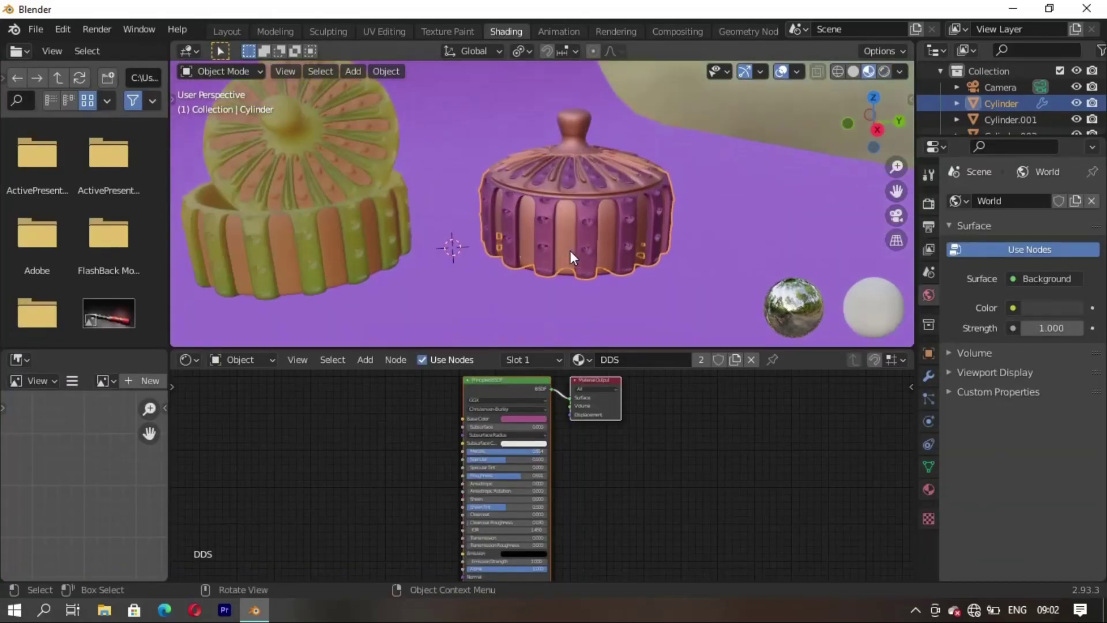
# - Set the jar's subsurface colour to a darkened pink and Subsurface to 1.000
pyautogui.click(524, 444)
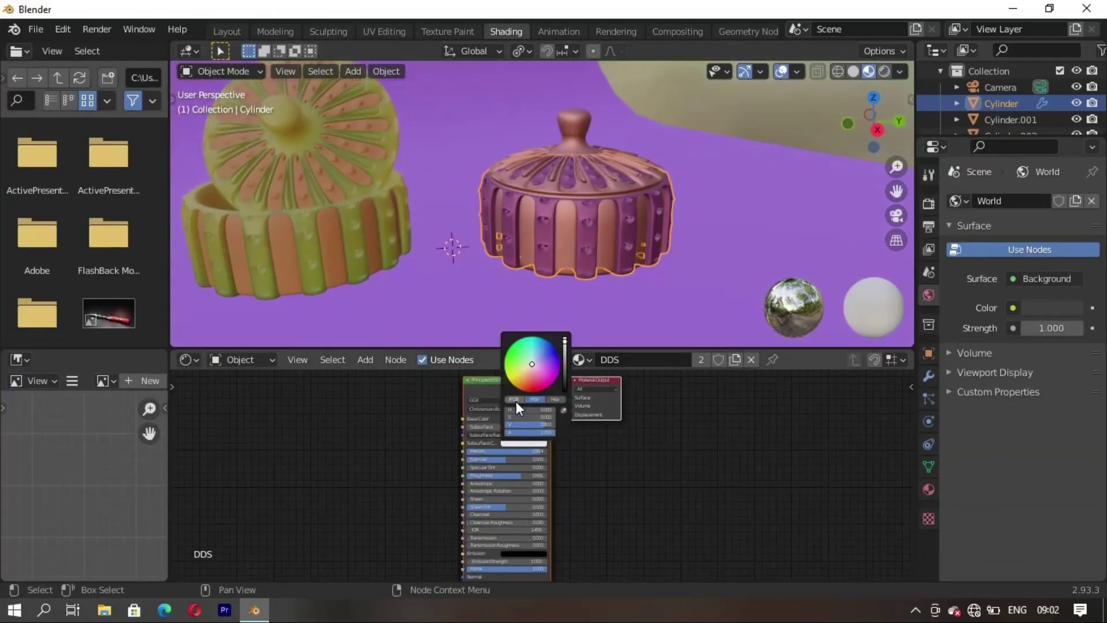
pyautogui.click(539, 375)
pyautogui.click(565, 368)
pyautogui.moveTo(480, 427)
pyautogui.mouseDown()
pyautogui.moveTo(565, 426)
pyautogui.moveTo(548, 431)
pyautogui.mouseUp()
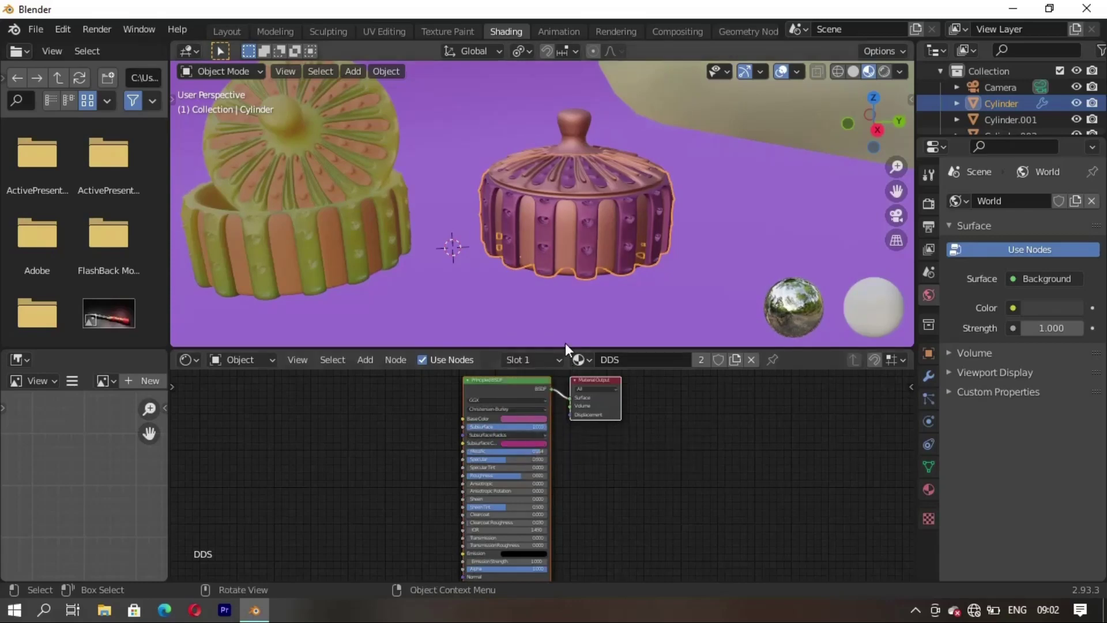
# - Lower the jar's roughness to about 0.53, make its base colour near white, Metallic 0.084
pyautogui.click(712, 238)
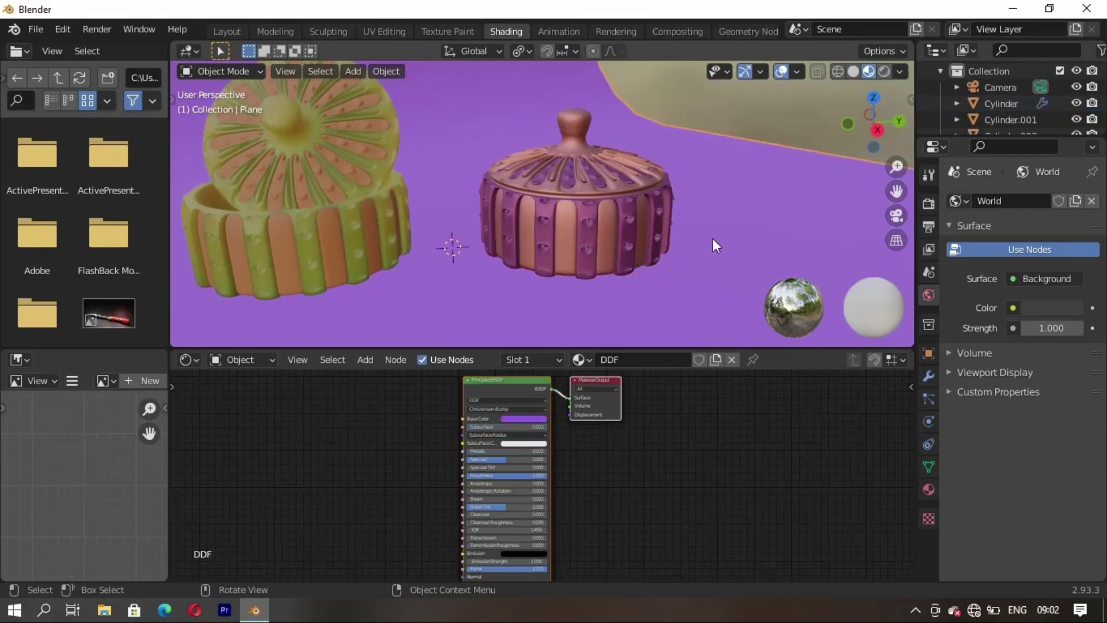
pyautogui.click(589, 220)
pyautogui.moveTo(567, 264); pyautogui.dragTo(486, 489, button='middle')
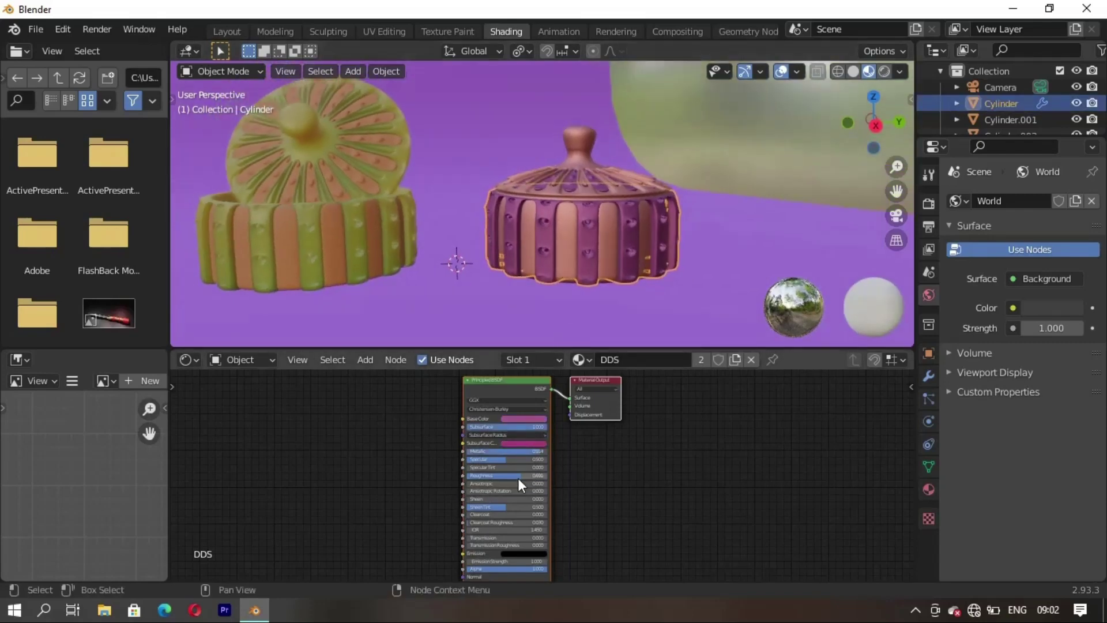
pyautogui.moveTo(518, 479); pyautogui.dragTo(503, 480)
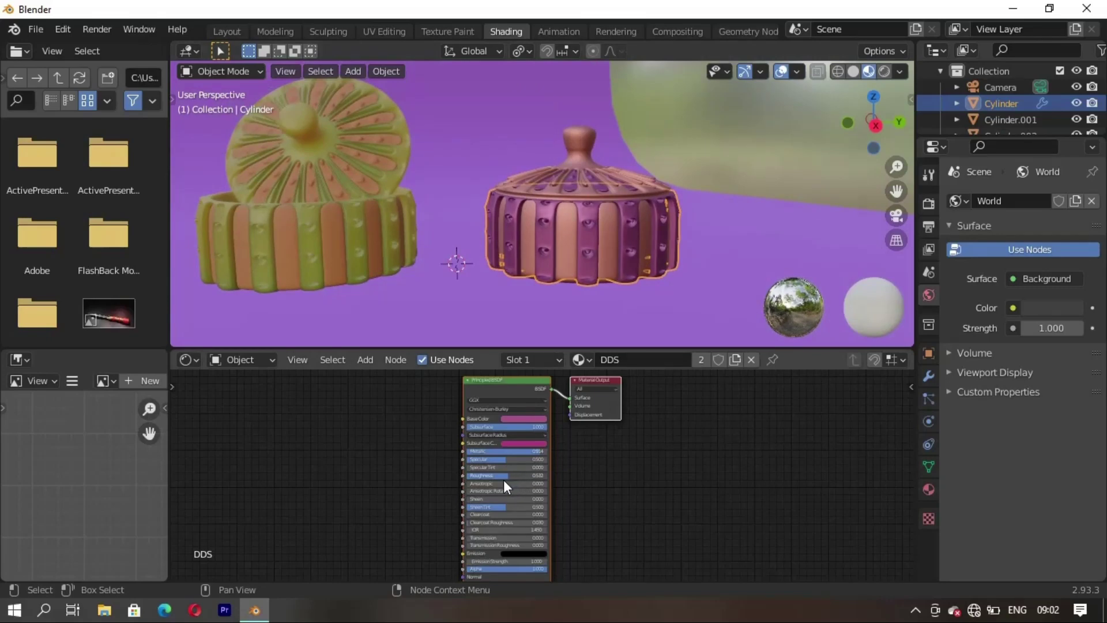
pyautogui.click(533, 416)
pyautogui.click(531, 339)
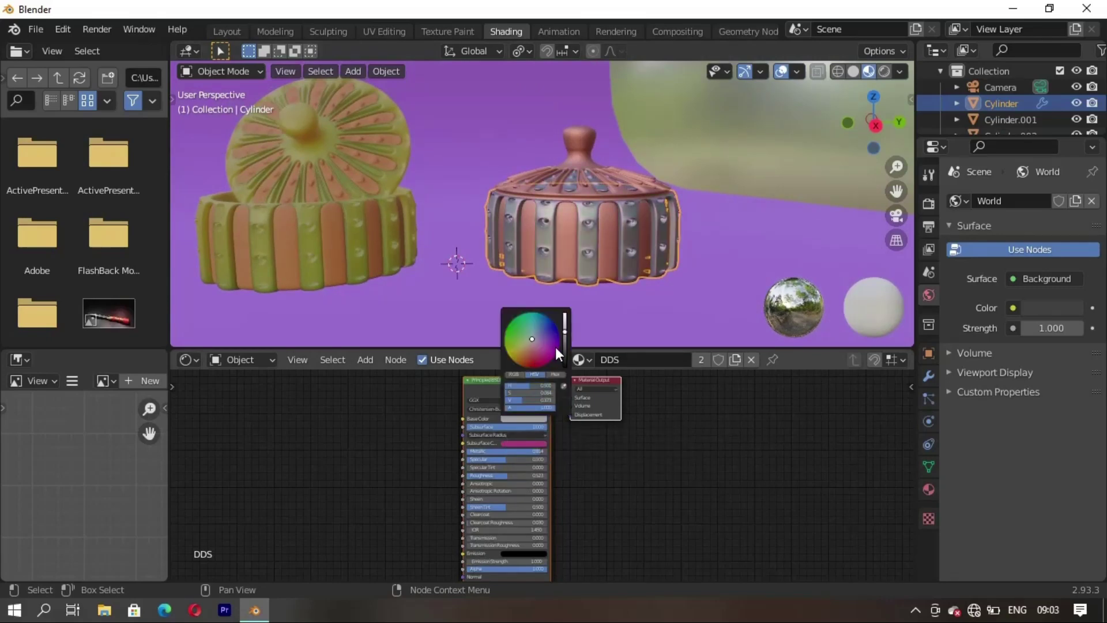
pyautogui.moveTo(563, 330); pyautogui.dragTo(561, 321)
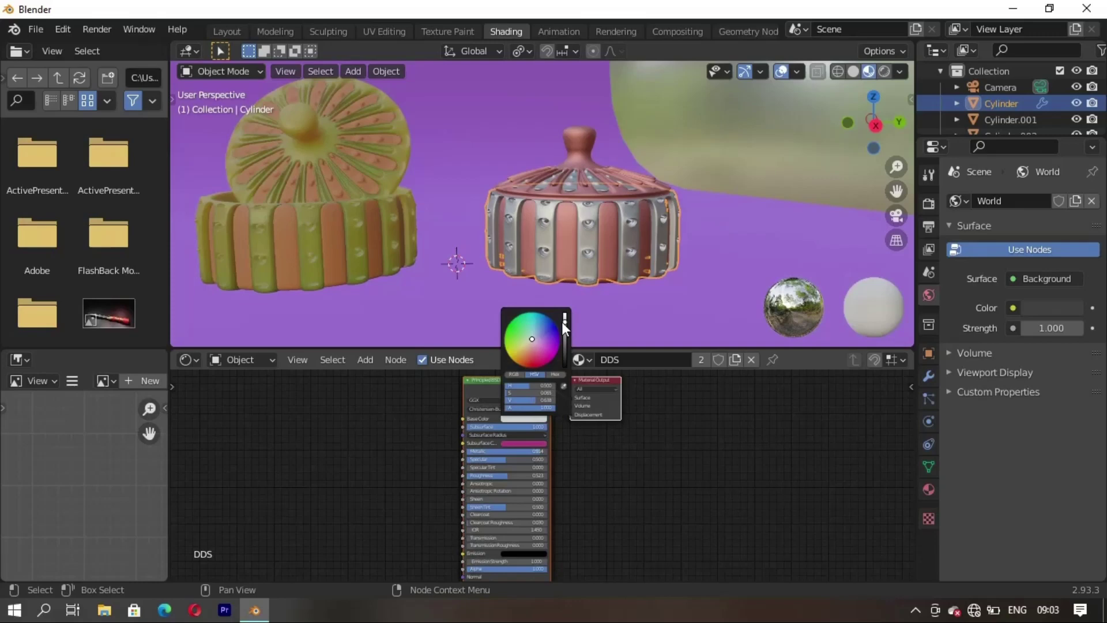
pyautogui.moveTo(551, 280); pyautogui.dragTo(537, 283, button='middle')
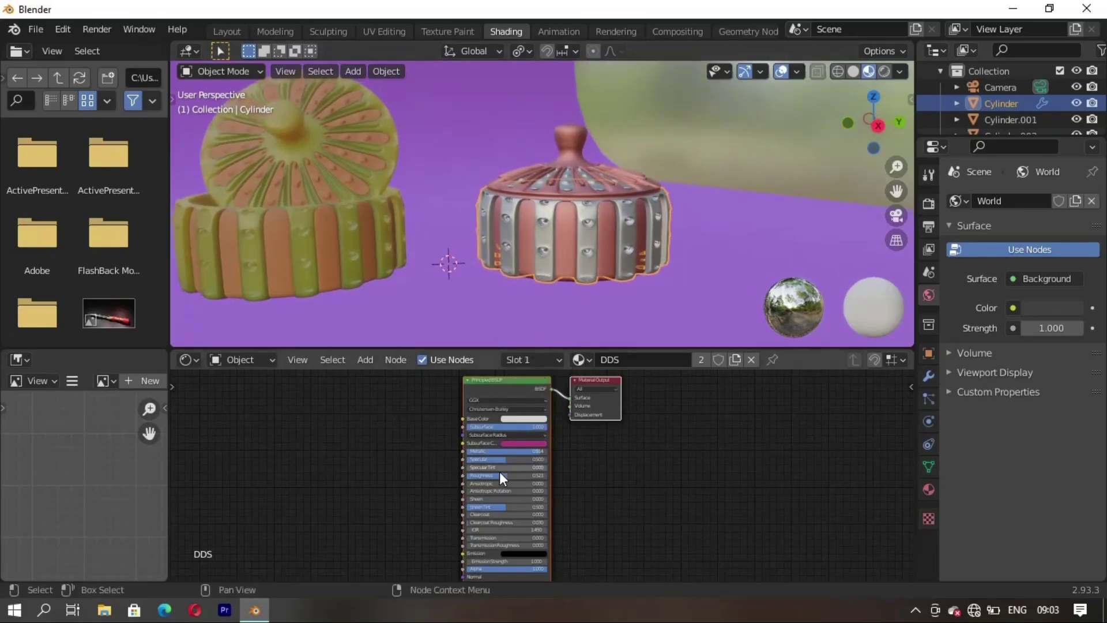
pyautogui.moveTo(539, 451); pyautogui.dragTo(458, 479)
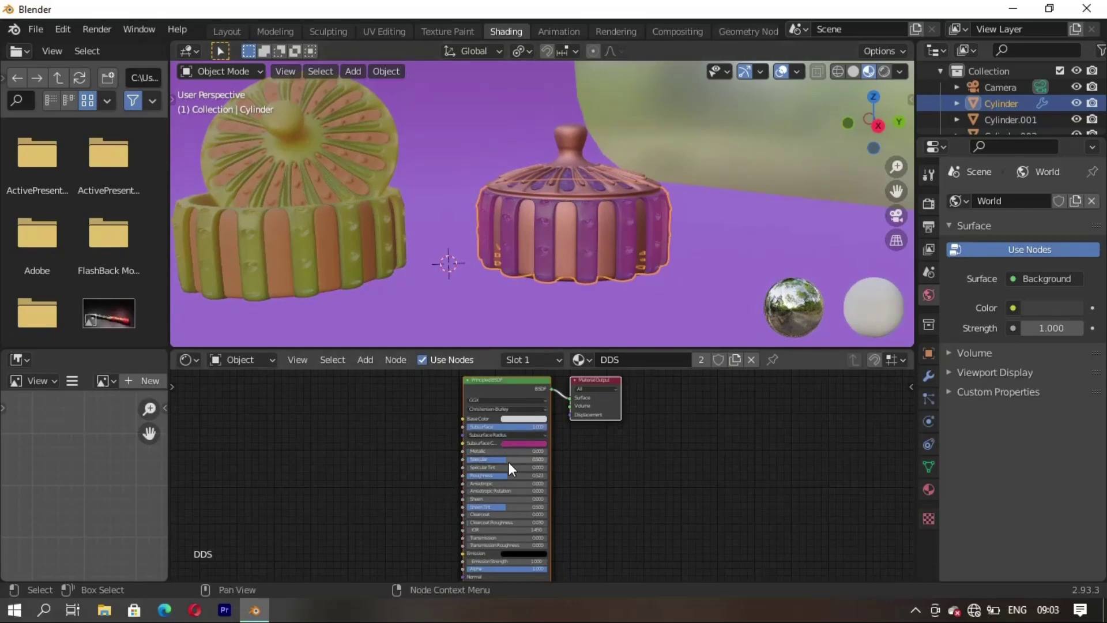
# - Darken the jar's subsurface colour further toward deep purple
pyautogui.click(521, 445)
pyautogui.moveTo(567, 361); pyautogui.dragTo(566, 375)
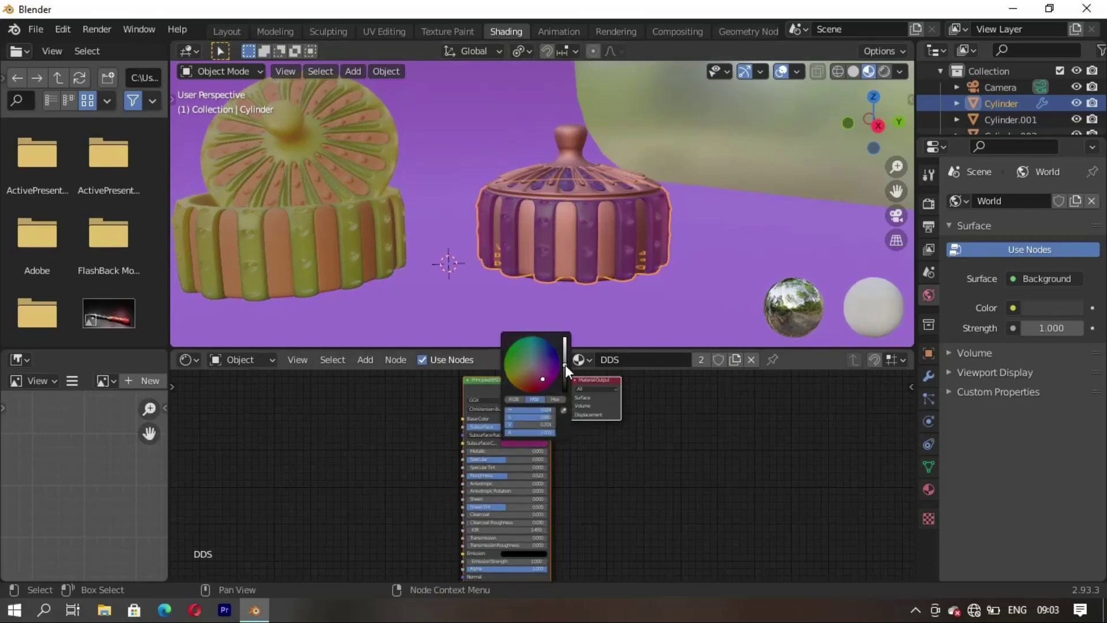
pyautogui.click(690, 174)
pyautogui.moveTo(690, 174)
pyautogui.mouseDown(button='middle')
pyautogui.moveTo(566, 265)
pyautogui.moveTo(594, 258)
pyautogui.moveTo(576, 269)
pyautogui.moveTo(566, 237)
pyautogui.moveTo(509, 244)
pyautogui.moveTo(552, 252)
pyautogui.moveTo(576, 212)
pyautogui.moveTo(556, 216)
pyautogui.moveTo(546, 257)
pyautogui.moveTo(648, 202)
pyautogui.mouseUp(button='middle')
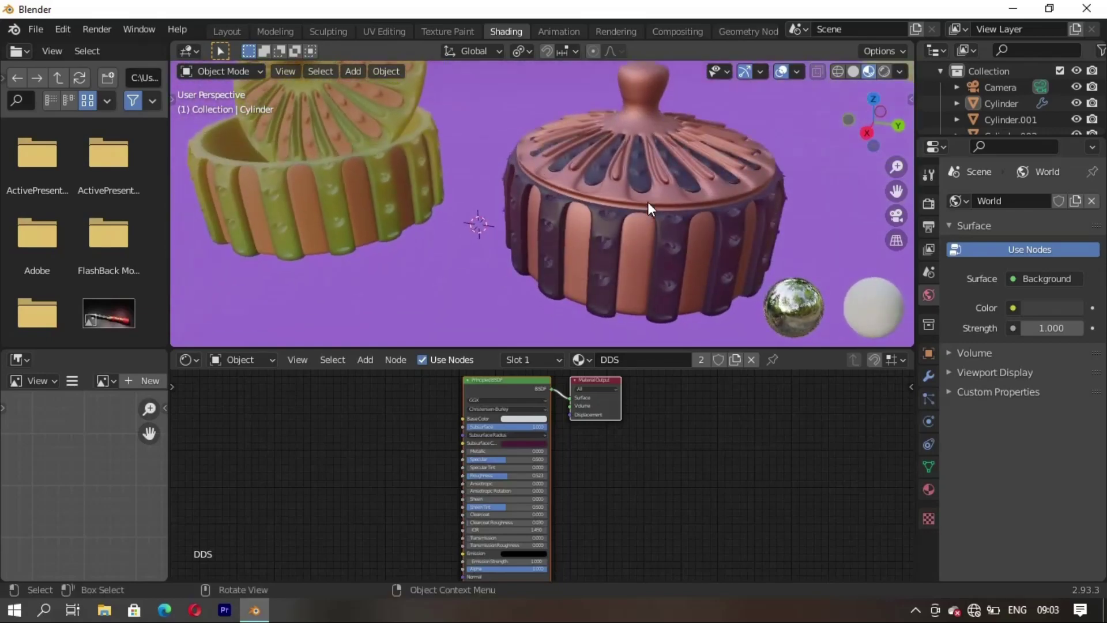
# - Turn the purple jar's lid Metallic to 0 and try an orange-brown subsurface colour
pyautogui.click(662, 193)
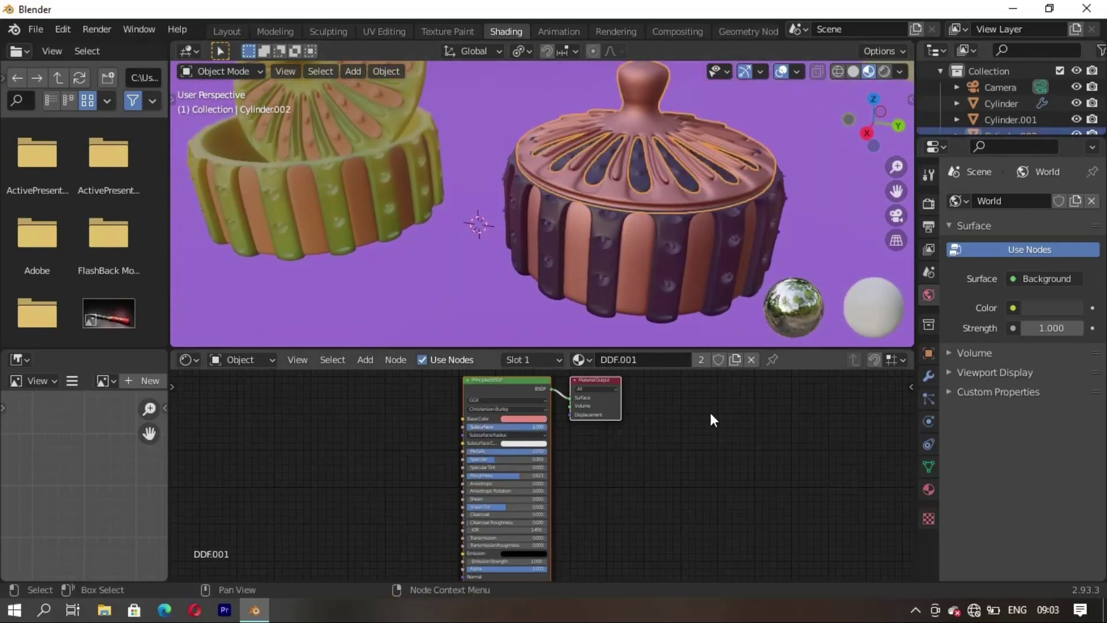
pyautogui.moveTo(526, 451); pyautogui.dragTo(447, 456)
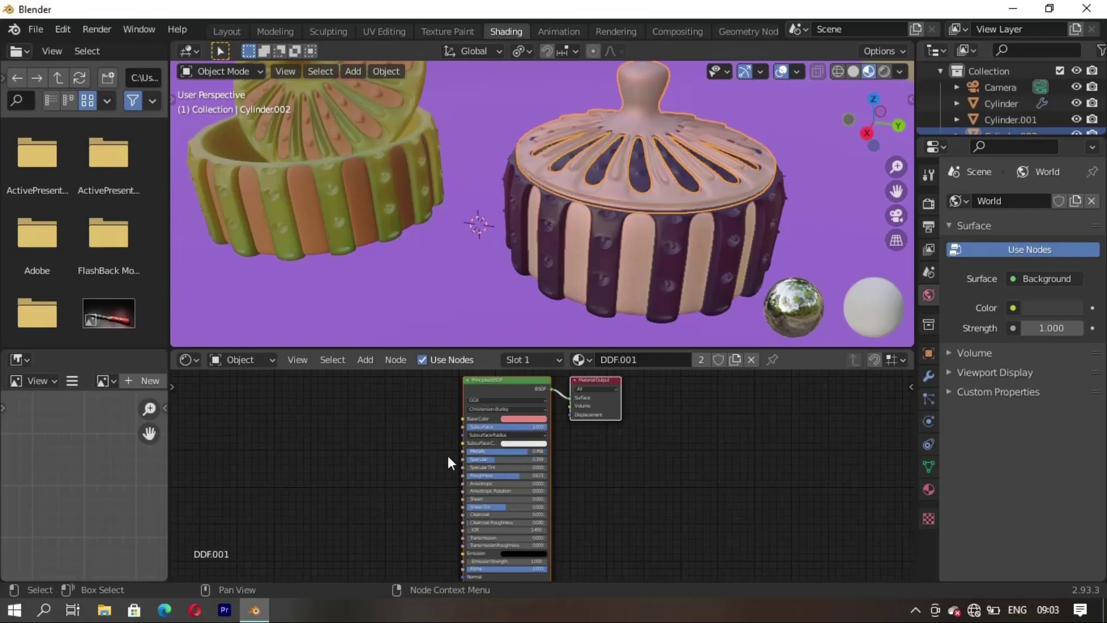
pyautogui.click(528, 443)
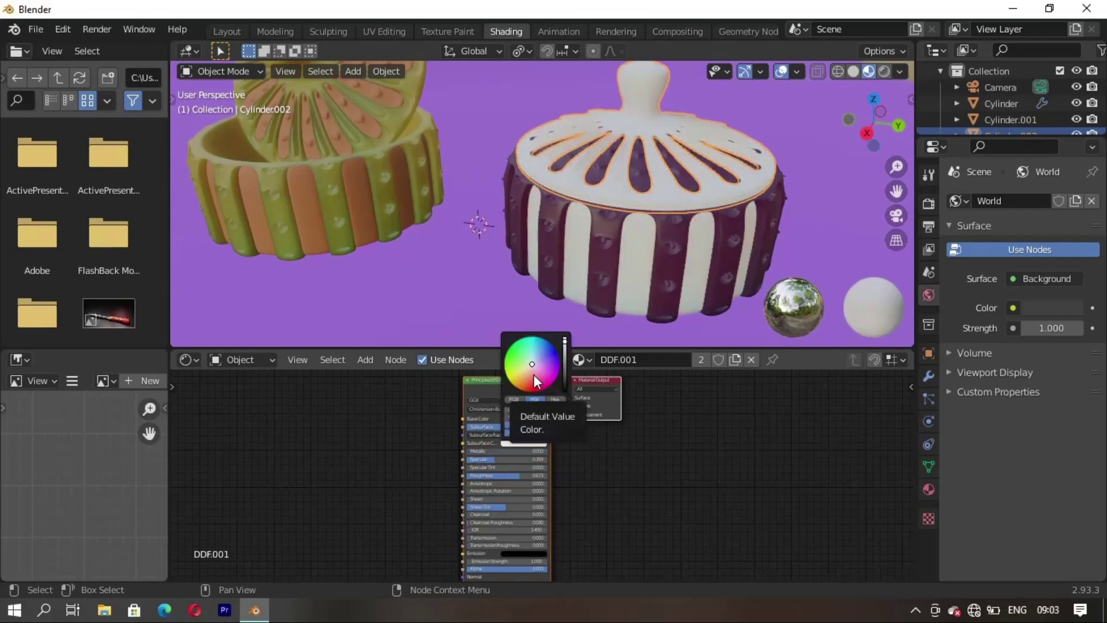
pyautogui.click(527, 382)
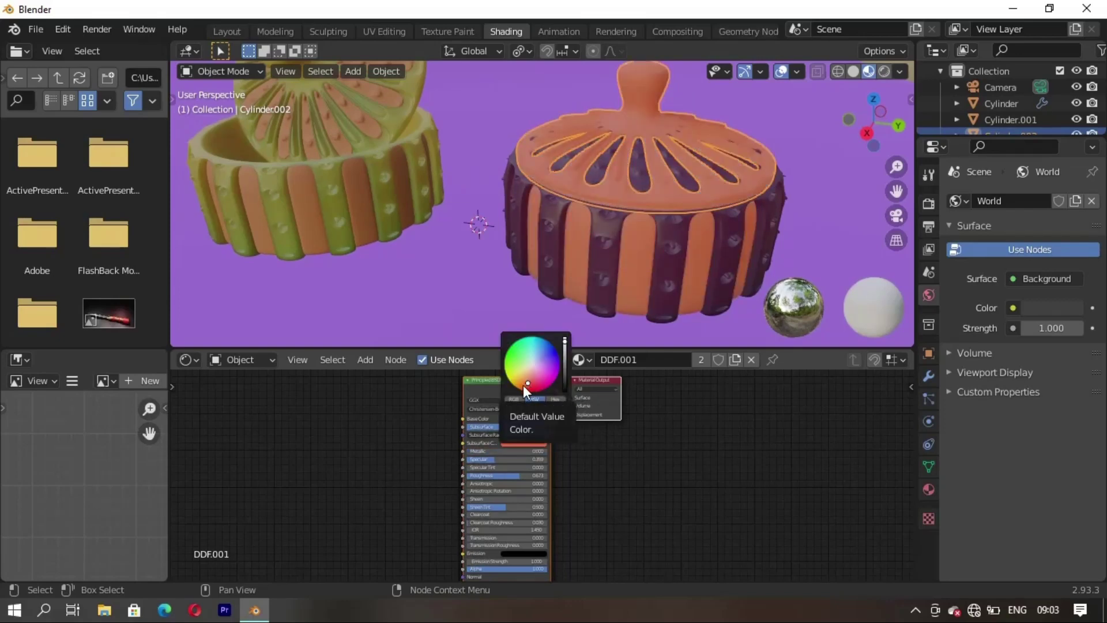
pyautogui.moveTo(565, 355); pyautogui.dragTo(565, 372)
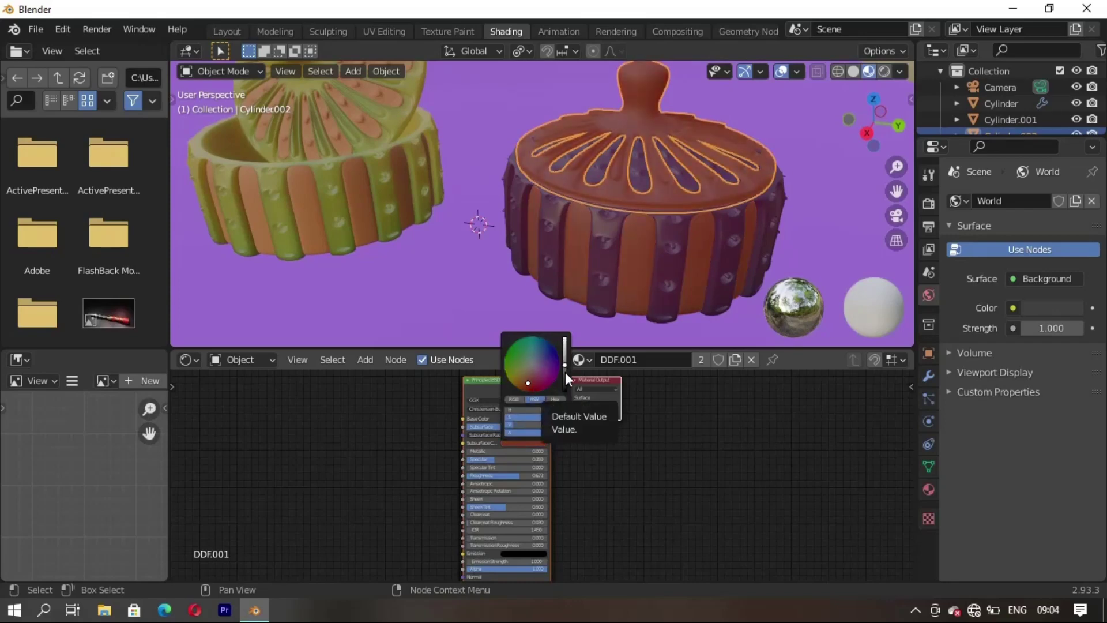
pyautogui.click(523, 443)
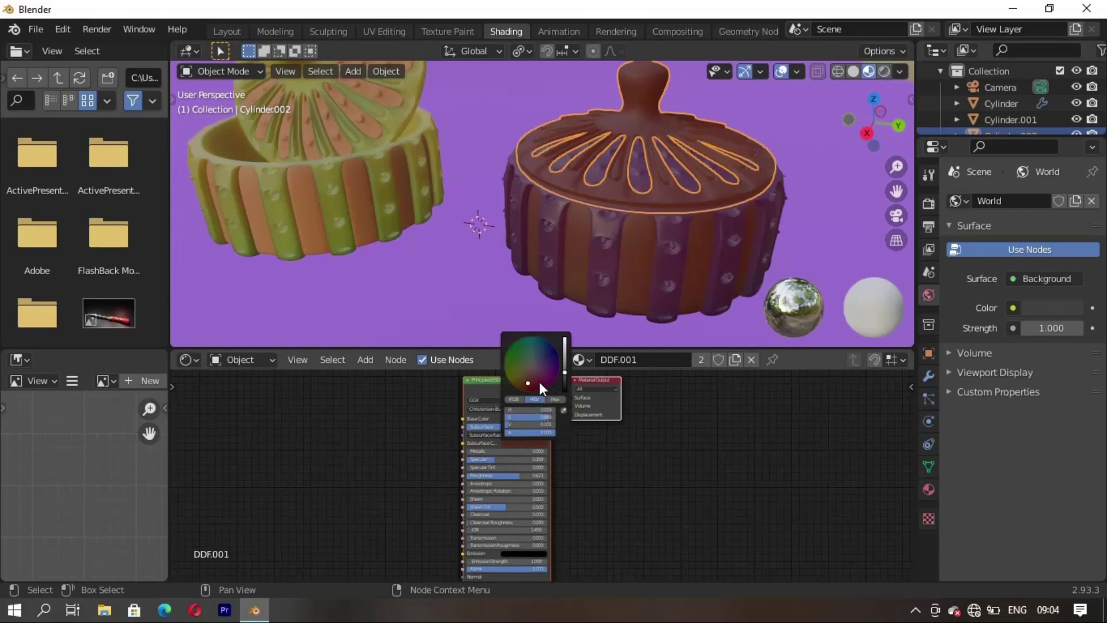
pyautogui.moveTo(566, 365); pyautogui.dragTo(565, 358)
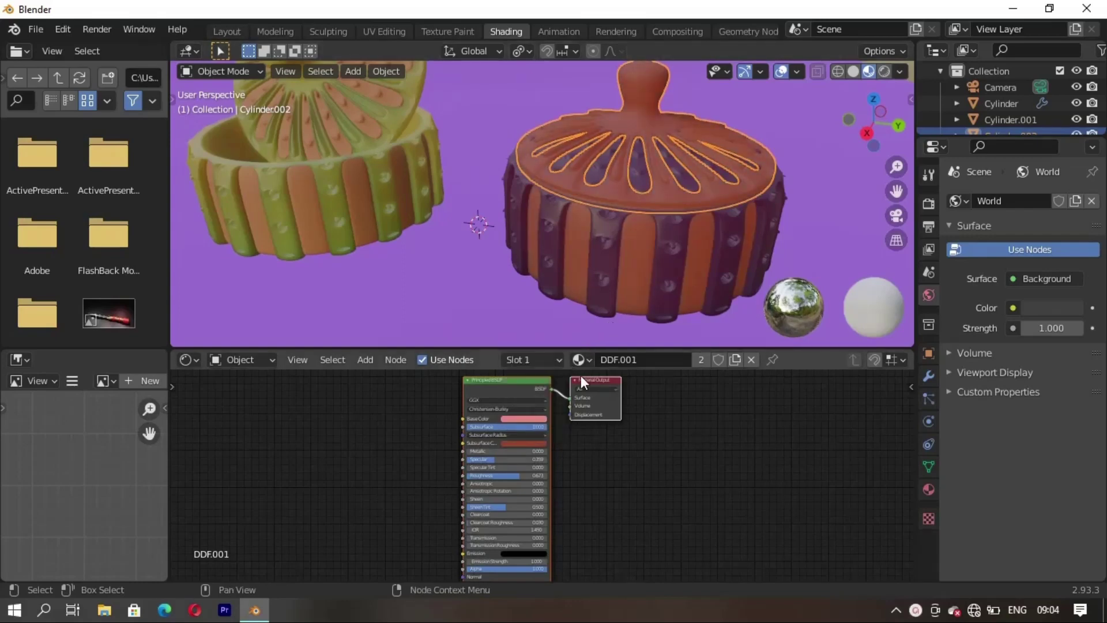
# - Brighten the lid's subsurface colour toward orange and lower its roughness to about 0.49
pyautogui.click(520, 442)
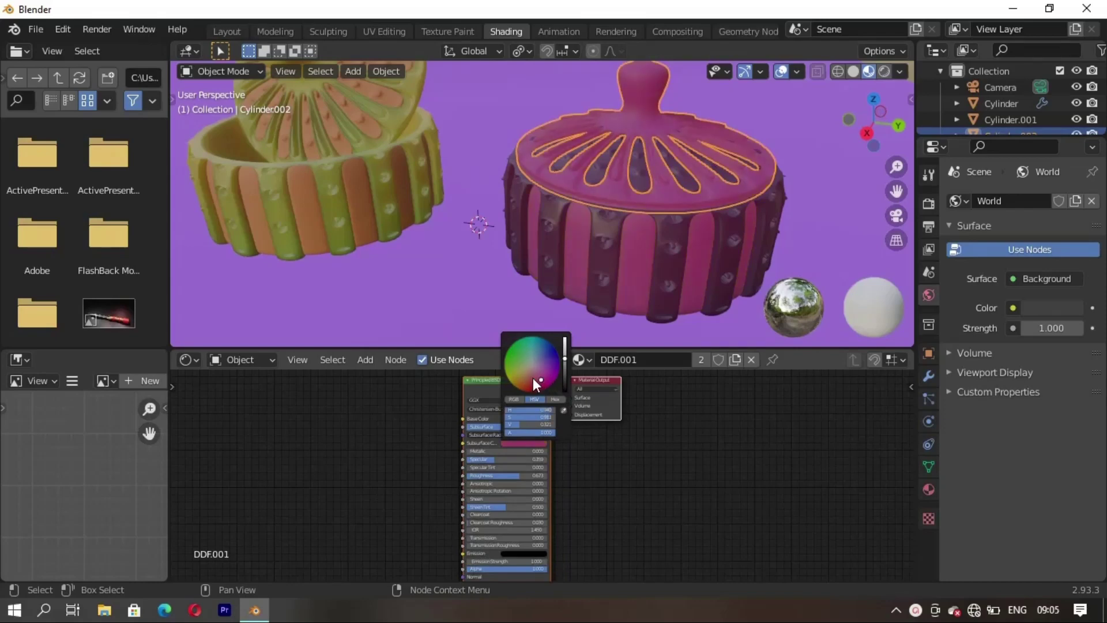
pyautogui.moveTo(564, 353); pyautogui.dragTo(563, 346)
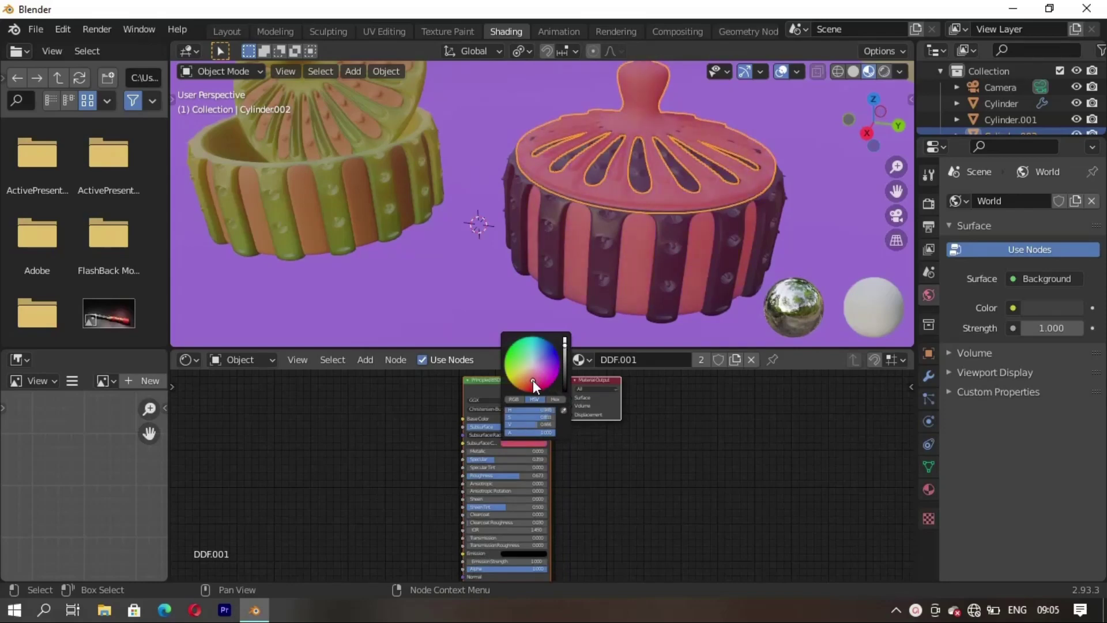
pyautogui.moveTo(533, 380); pyautogui.dragTo(524, 384)
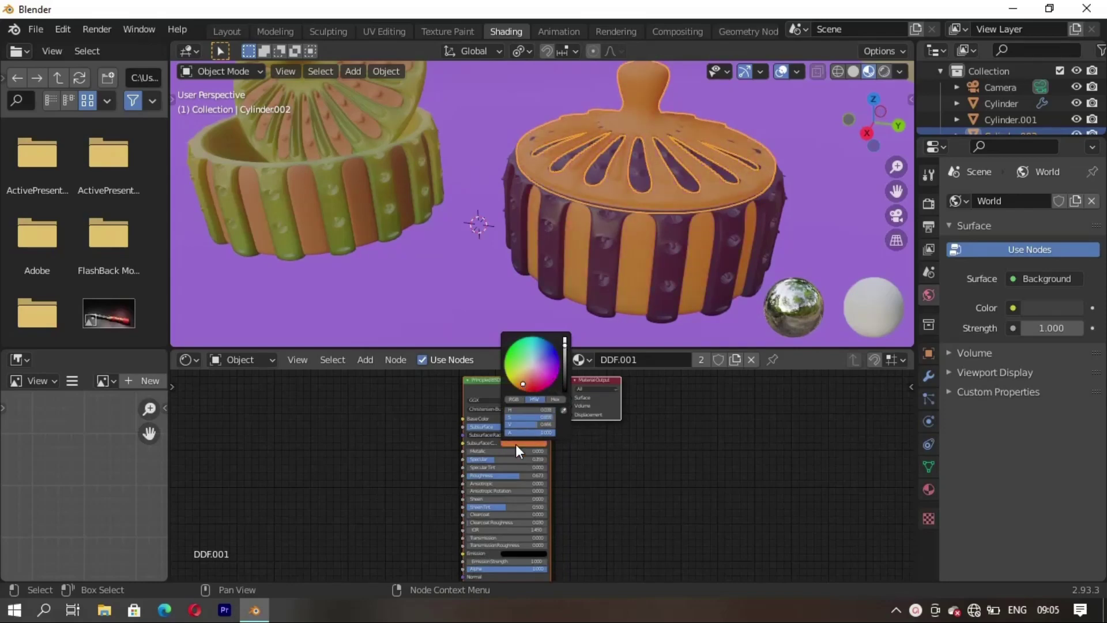
pyautogui.moveTo(513, 478); pyautogui.dragTo(499, 479)
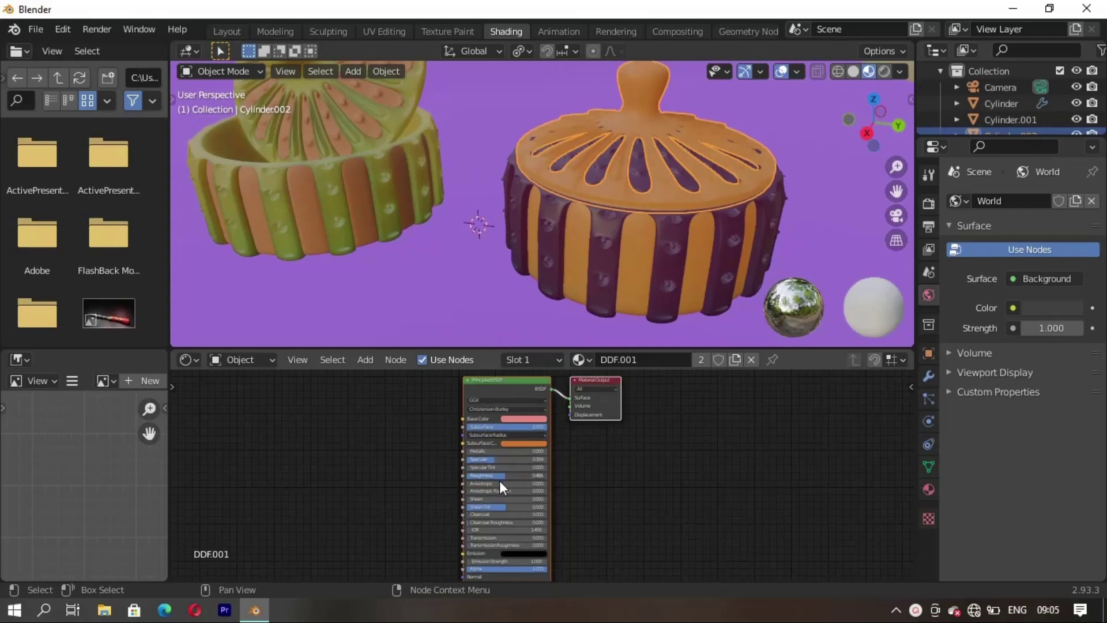
pyautogui.moveTo(687, 223); pyautogui.dragTo(681, 212, button='middle')
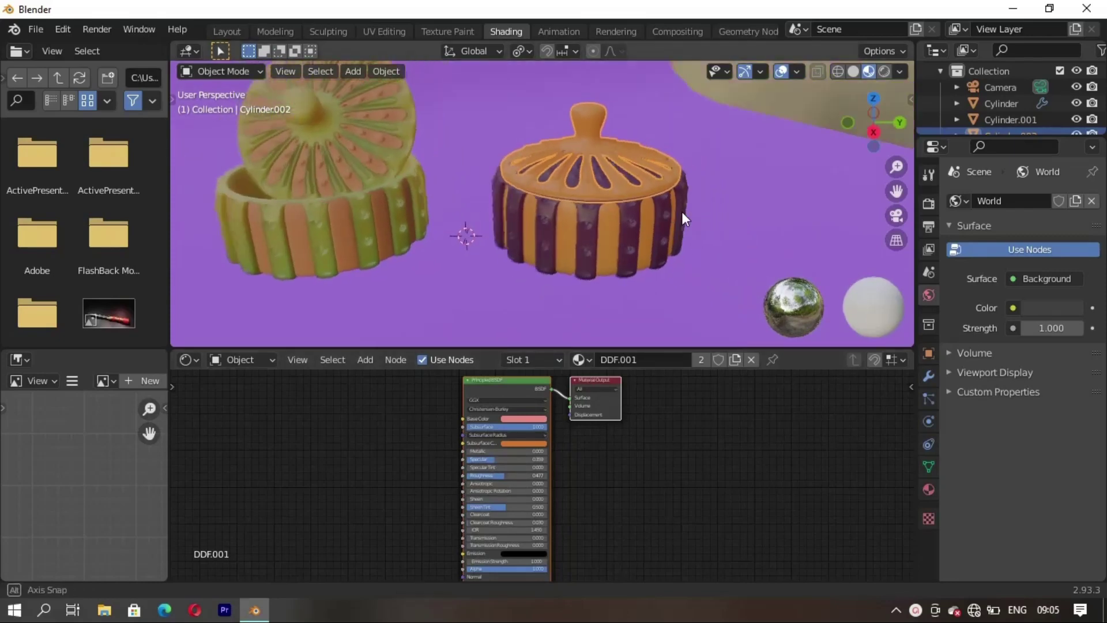
pyautogui.moveTo(783, 92); pyautogui.dragTo(538, 242, button='middle')
pyautogui.click(884, 70)
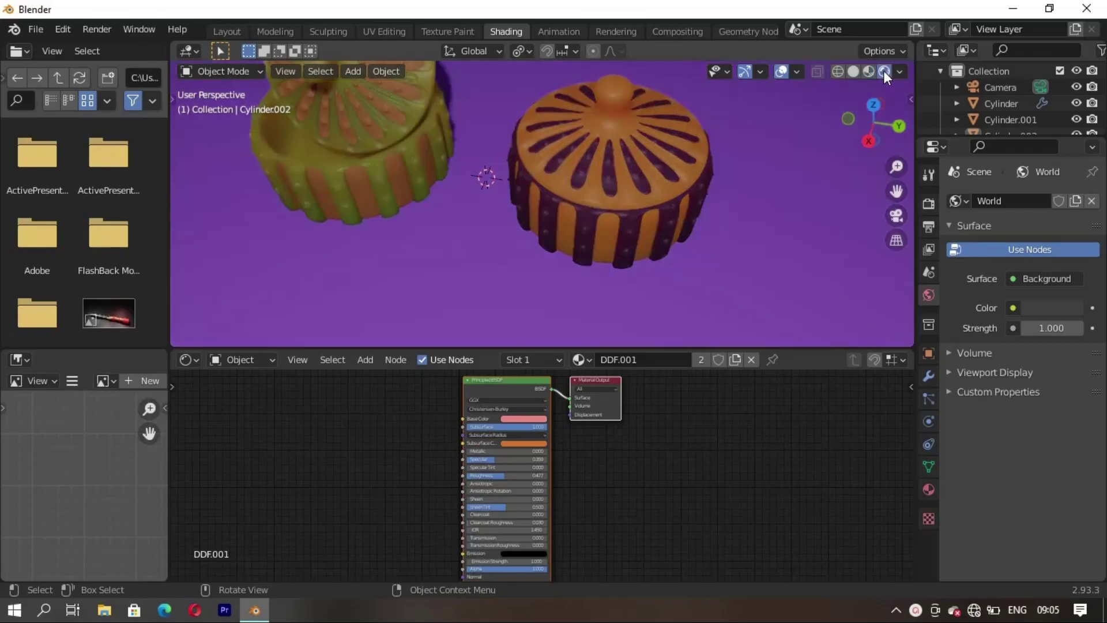
pyautogui.moveTo(663, 138)
pyautogui.mouseDown(button='middle')
pyautogui.moveTo(573, 160)
pyautogui.moveTo(497, 153)
pyautogui.moveTo(563, 223)
pyautogui.moveTo(606, 220)
pyautogui.moveTo(566, 229)
pyautogui.moveTo(575, 187)
pyautogui.mouseUp(button='middle')
# - Change the lid's subsurface colour to purple and lower its value to darken it
pyautogui.click(576, 186)
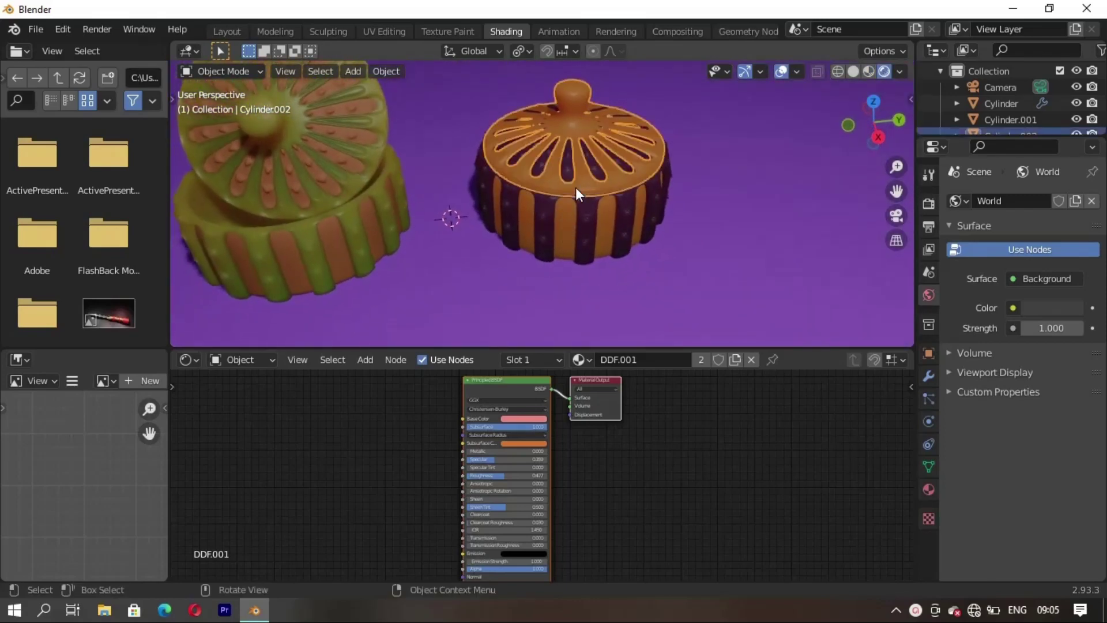
pyautogui.click(527, 440)
pyautogui.click(544, 365)
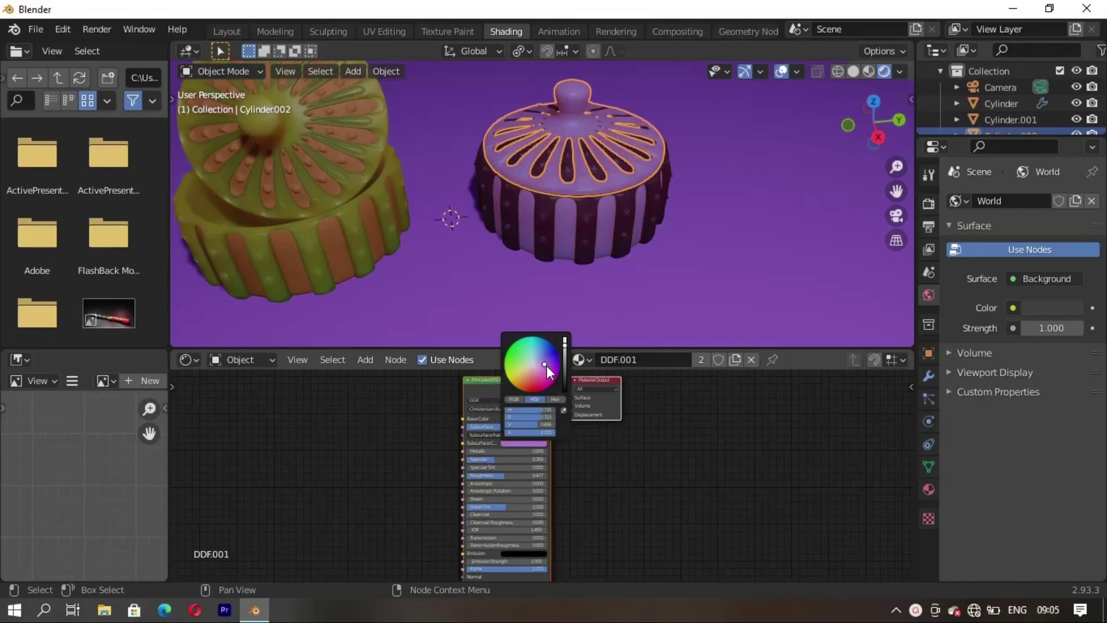
pyautogui.click(562, 358)
pyautogui.moveTo(600, 229); pyautogui.dragTo(450, 240, button='middle')
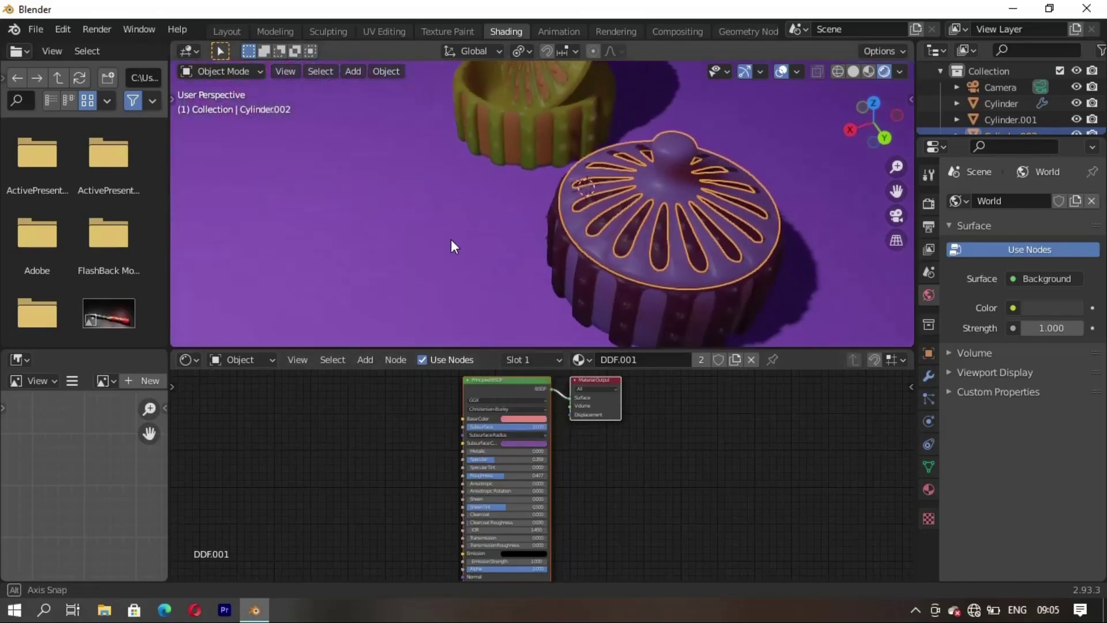
# - Set the backdrop plane's base colour to black
pyautogui.click(223, 30)
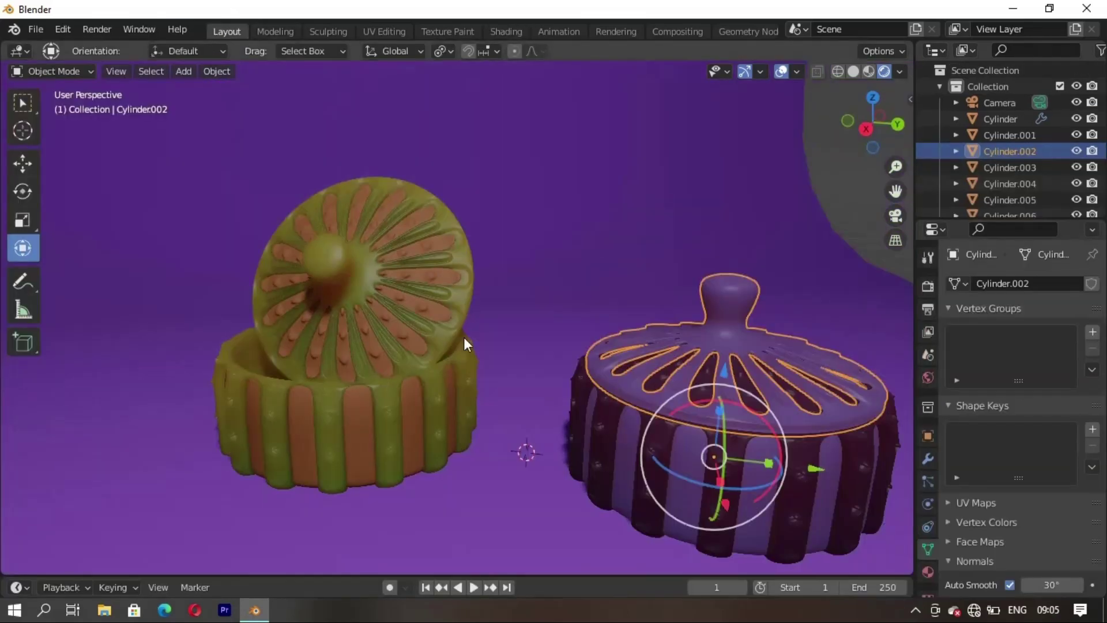
pyautogui.moveTo(463, 337); pyautogui.dragTo(532, 402, button='middle')
pyautogui.click(773, 105)
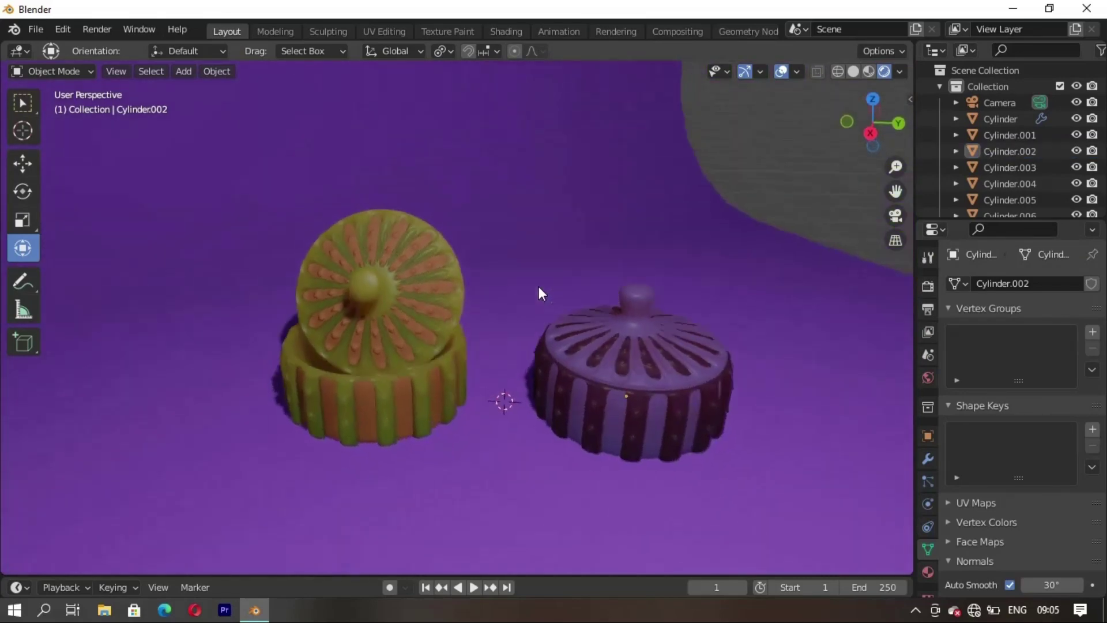
pyautogui.moveTo(538, 286)
pyautogui.mouseDown(button='middle')
pyautogui.moveTo(553, 302)
pyautogui.moveTo(518, 432)
pyautogui.mouseUp(button='middle')
pyautogui.click(521, 431)
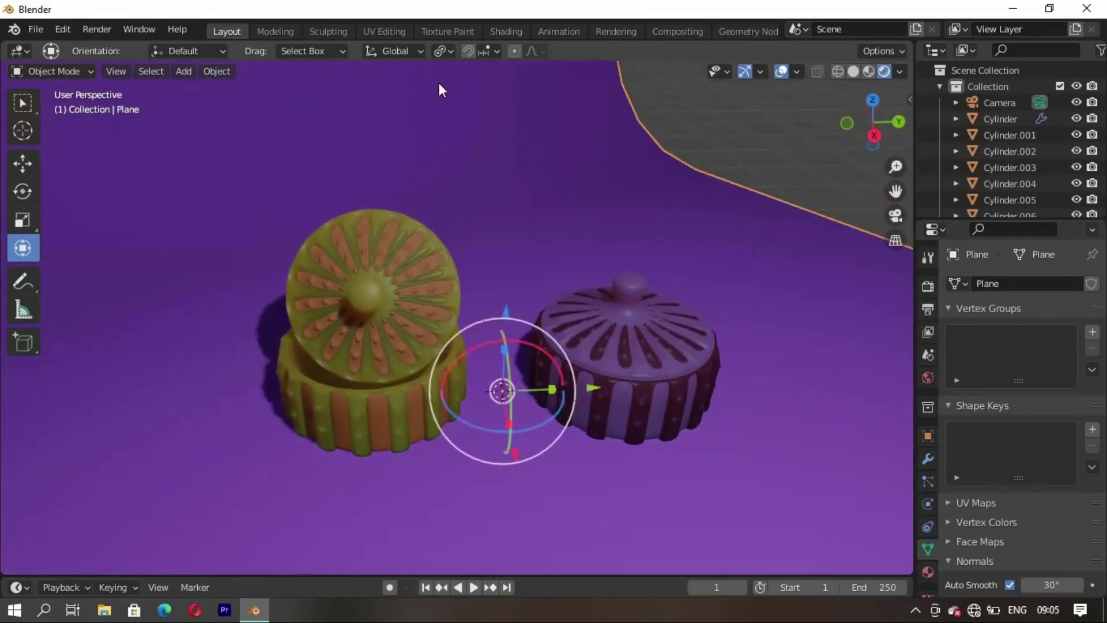
pyautogui.click(508, 30)
pyautogui.click(528, 420)
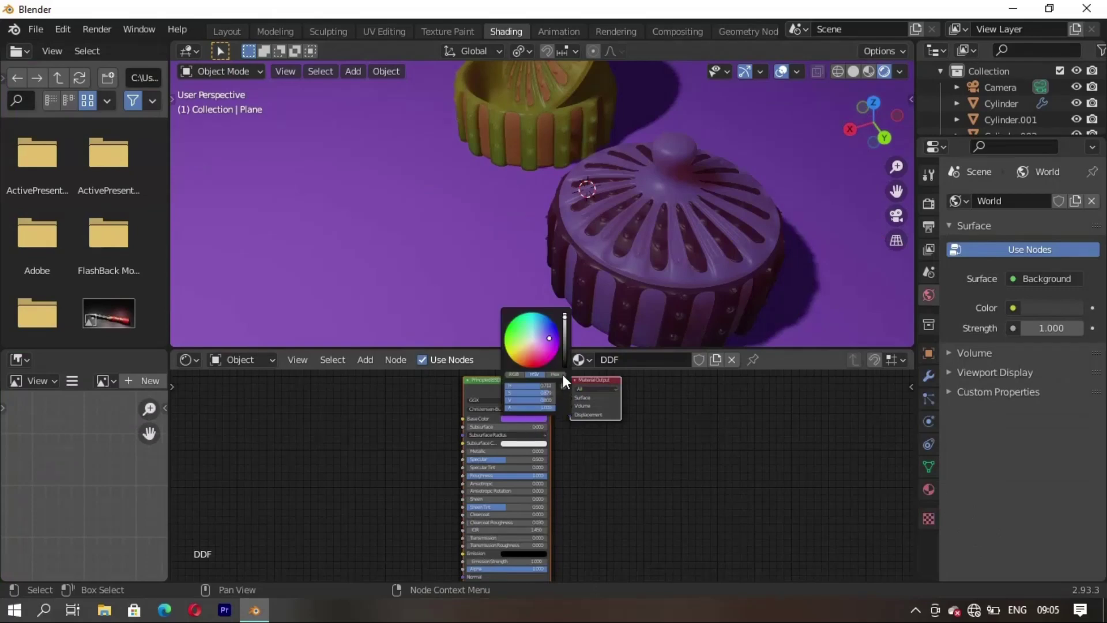
pyautogui.click(564, 363)
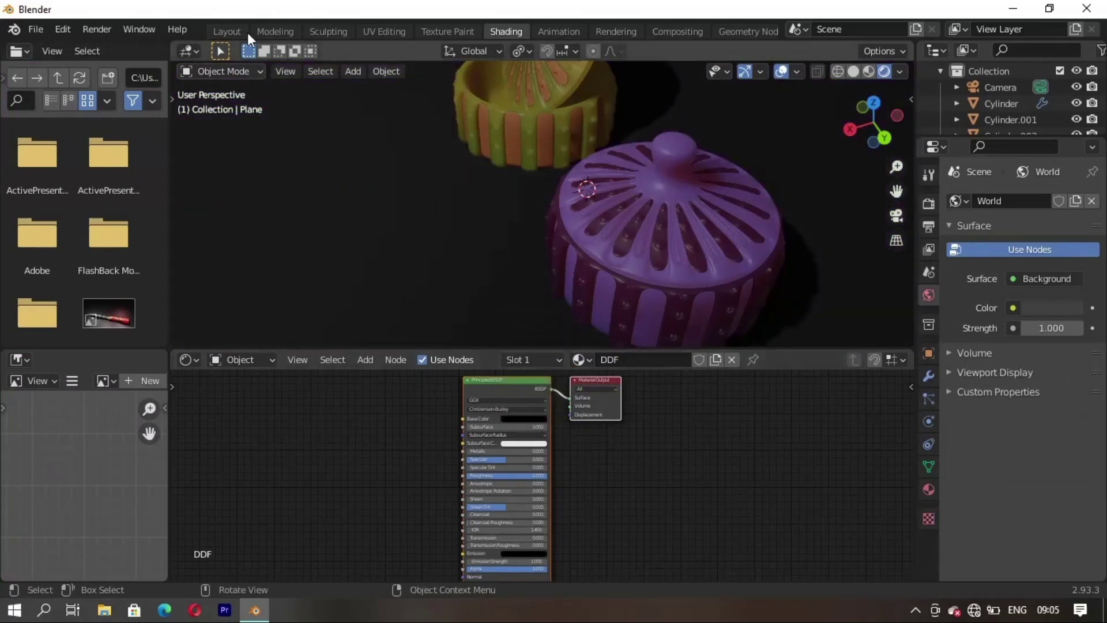
pyautogui.click(227, 32)
# - Turn the purple jar's lid subsurface colour to a bright, saturated orange
pyautogui.moveTo(593, 392)
pyautogui.mouseDown(button='middle')
pyautogui.moveTo(519, 388)
pyautogui.moveTo(510, 432)
pyautogui.moveTo(580, 448)
pyautogui.moveTo(632, 378)
pyautogui.mouseUp(button='middle')
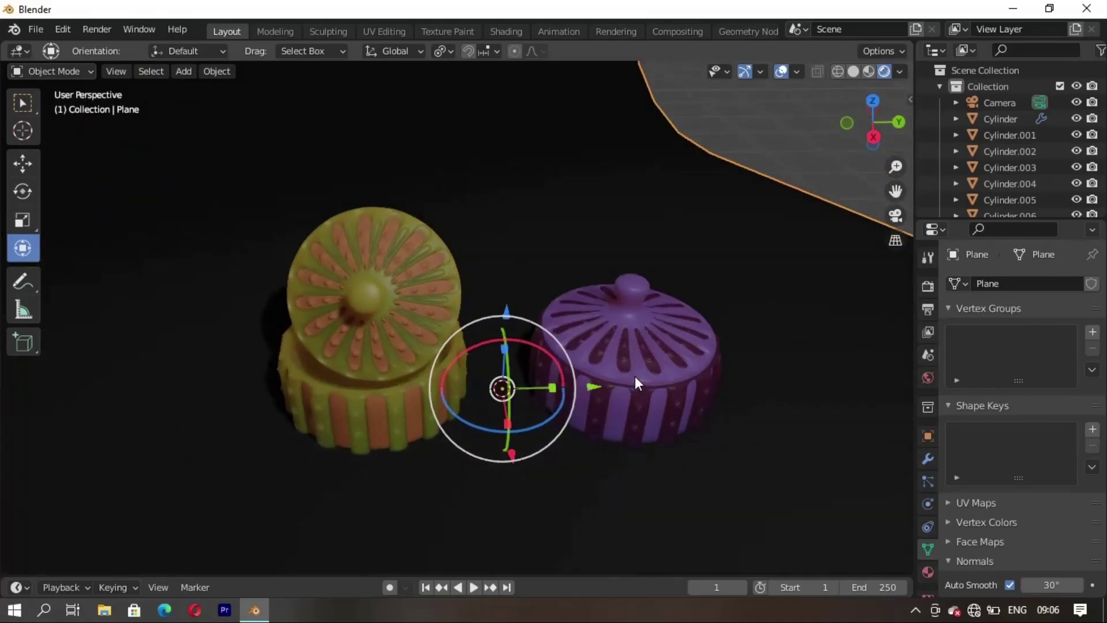
pyautogui.click(635, 376)
pyautogui.click(505, 31)
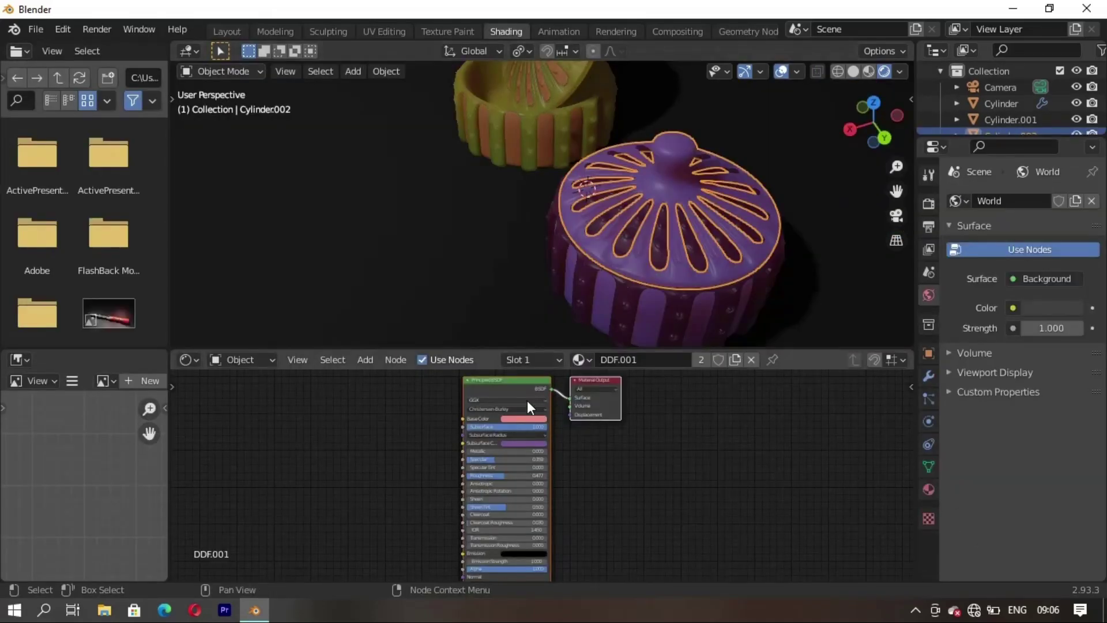
pyautogui.click(522, 444)
pyautogui.moveTo(533, 371); pyautogui.dragTo(527, 376)
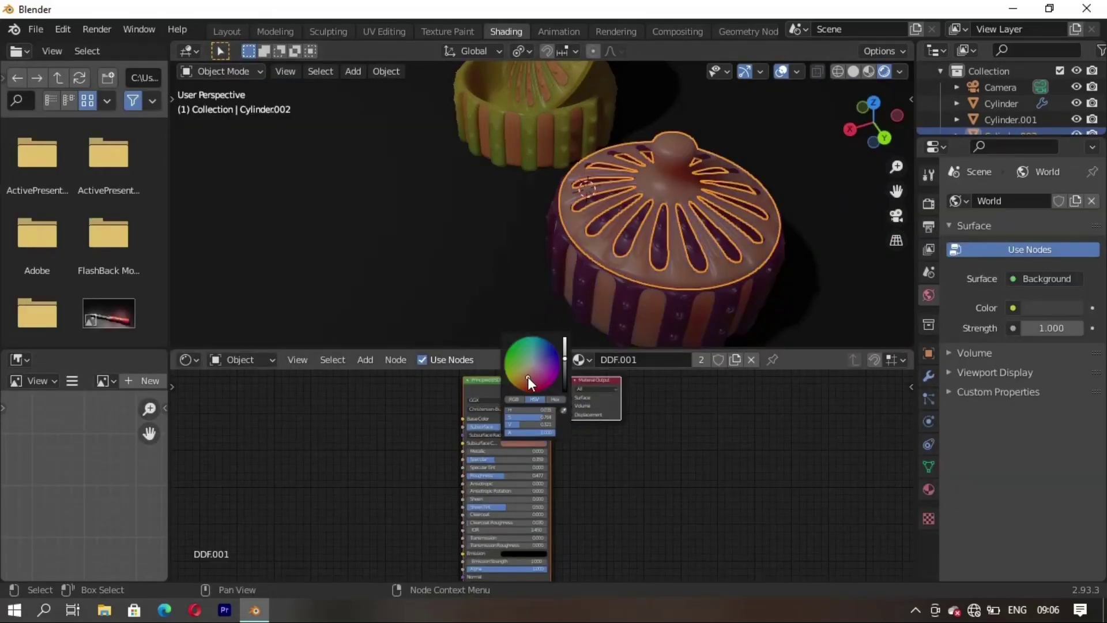
pyautogui.click(520, 384)
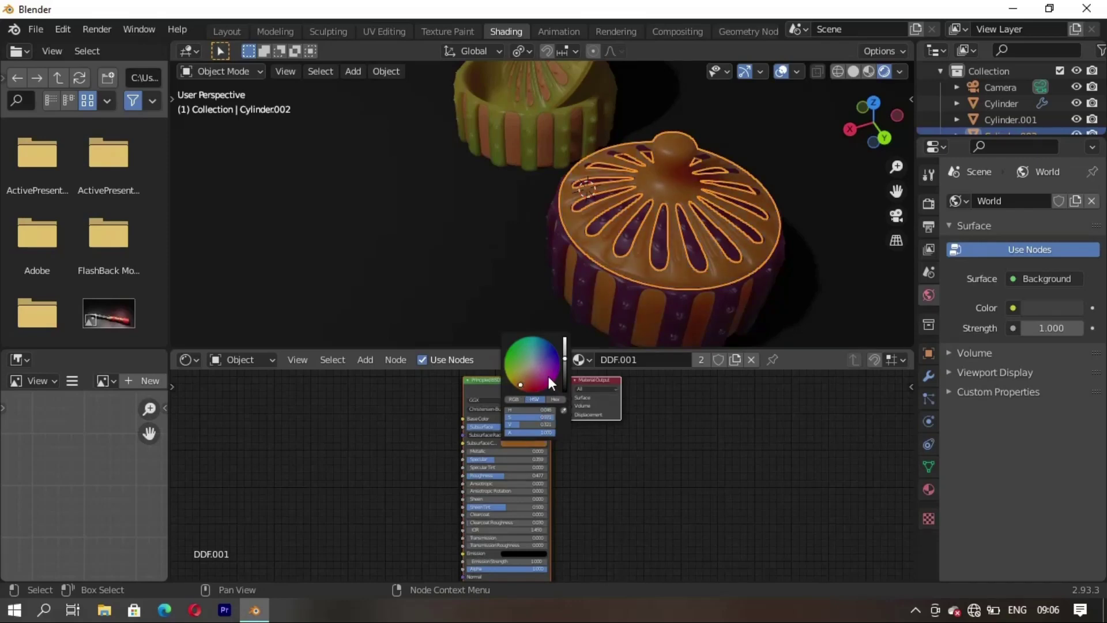
pyautogui.click(564, 349)
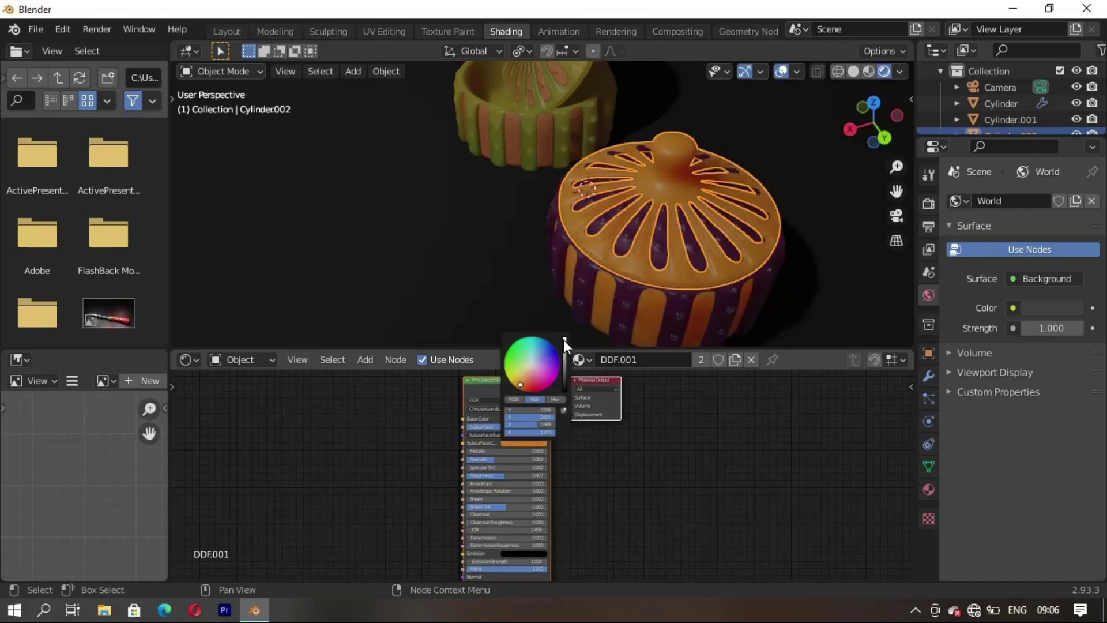
pyautogui.click(563, 341)
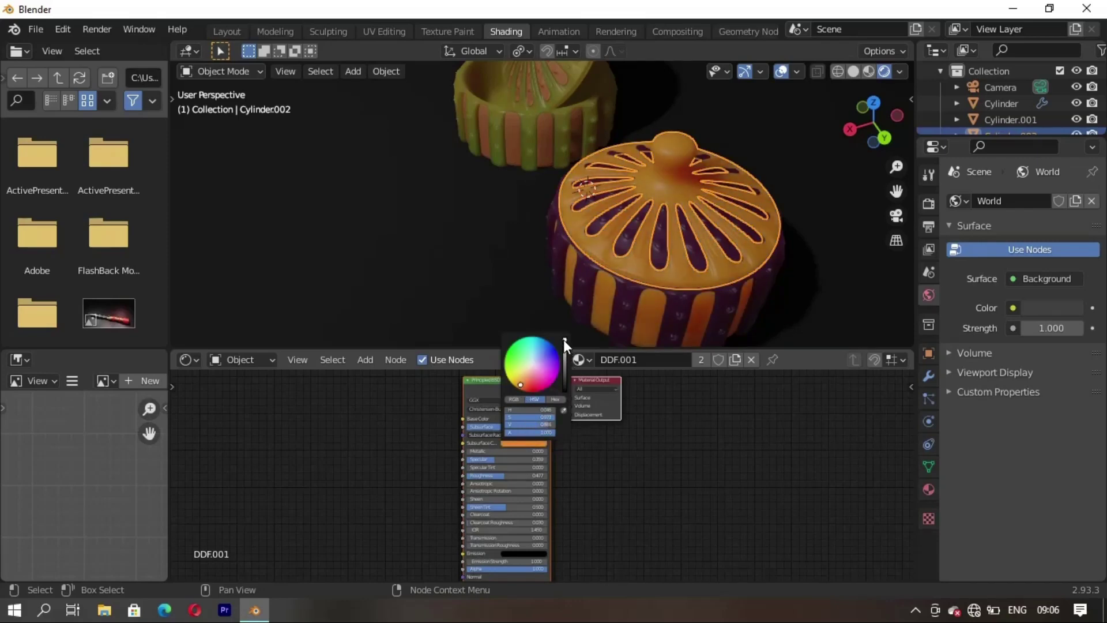
# - Brighten the jar body's subsurface stripes to pink and return to Layout
pyautogui.click(624, 293)
pyautogui.click(624, 295)
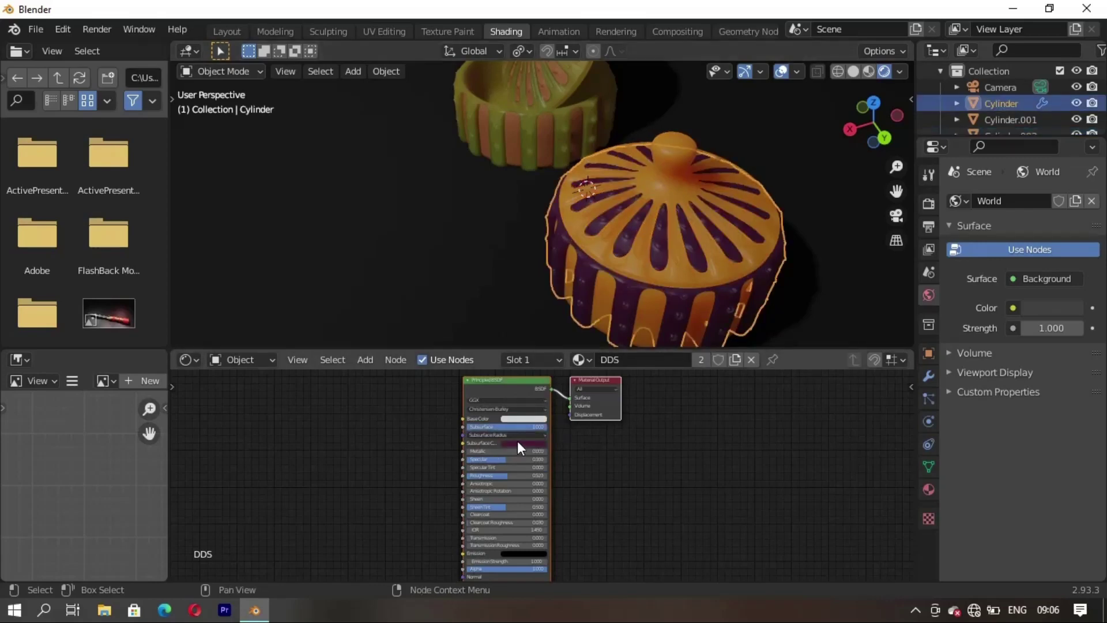
pyautogui.click(523, 443)
pyautogui.moveTo(558, 380)
pyautogui.mouseDown()
pyautogui.moveTo(565, 338)
pyautogui.moveTo(565, 347)
pyautogui.mouseUp()
pyautogui.click(566, 349)
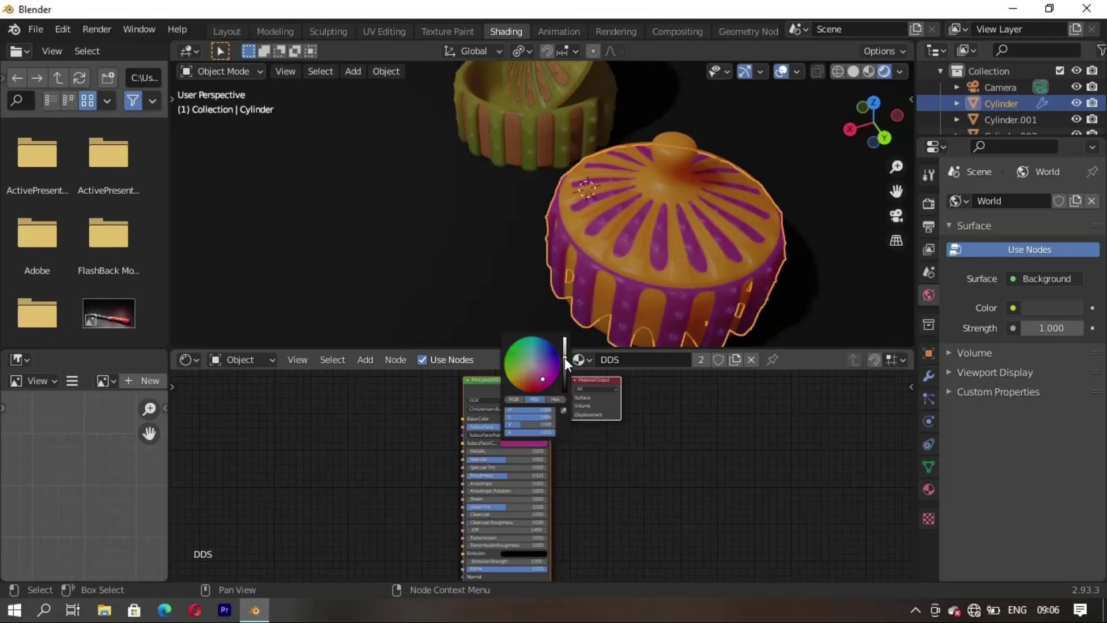
pyautogui.click(226, 31)
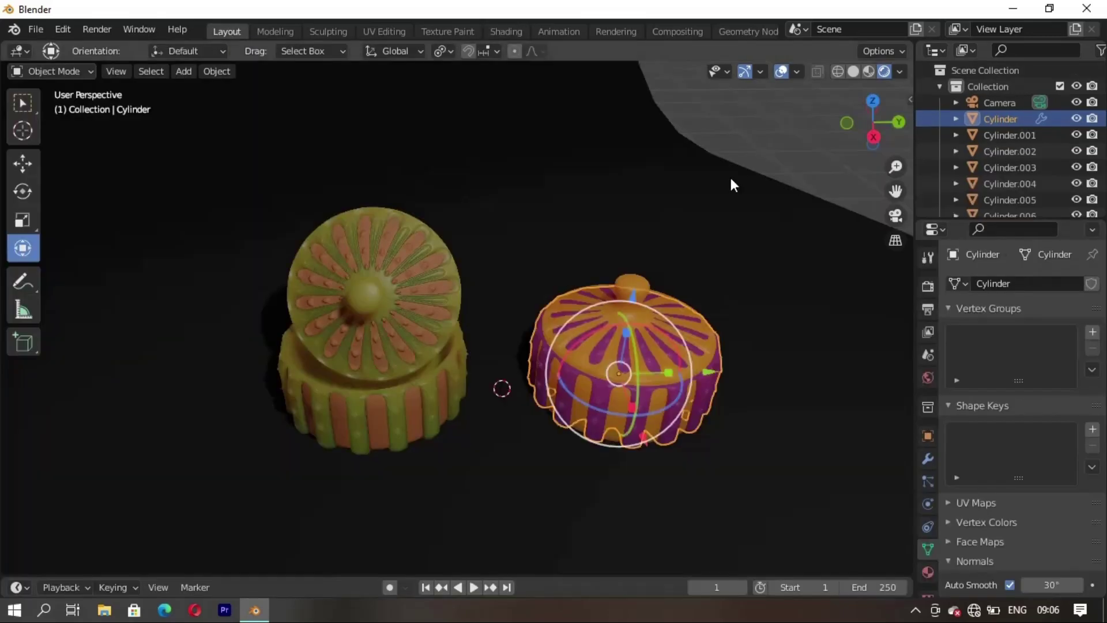
# - Split the viewport, showing a rendered camera view on the right beside a wider working view
pyautogui.click(487, 368)
pyautogui.moveTo(487, 367)
pyautogui.mouseDown(button='middle')
pyautogui.moveTo(520, 351)
pyautogui.moveTo(539, 409)
pyautogui.moveTo(483, 472)
pyautogui.moveTo(503, 452)
pyautogui.moveTo(405, 448)
pyautogui.mouseUp(button='middle')
pyautogui.press('KP_0')
pyautogui.scroll(-2, 405, 449)
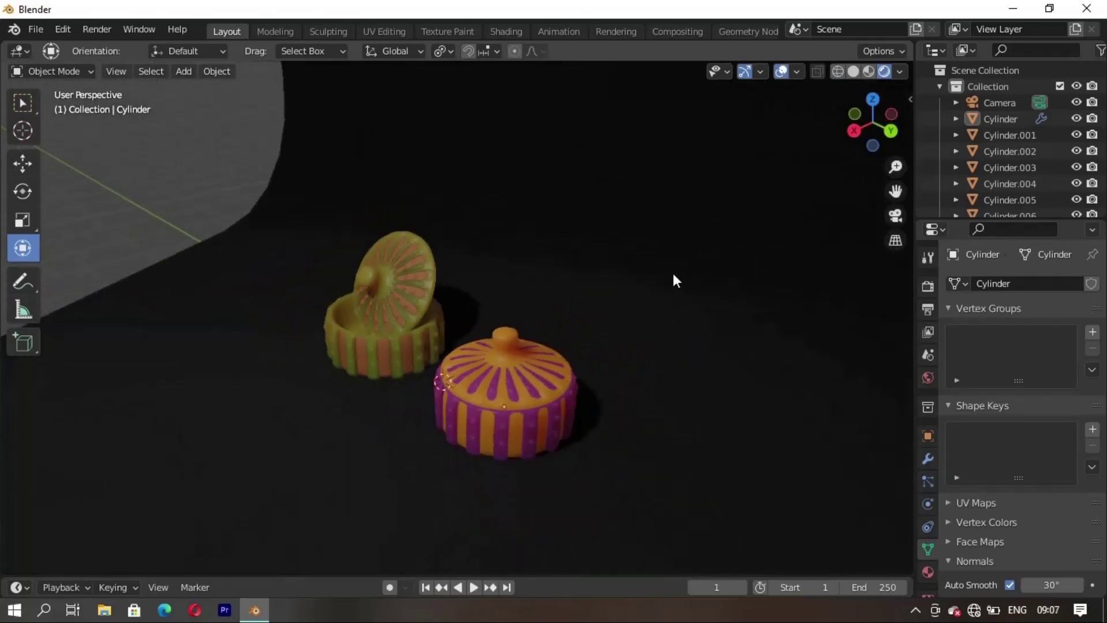
pyautogui.moveTo(827, 64); pyautogui.dragTo(382, 69)
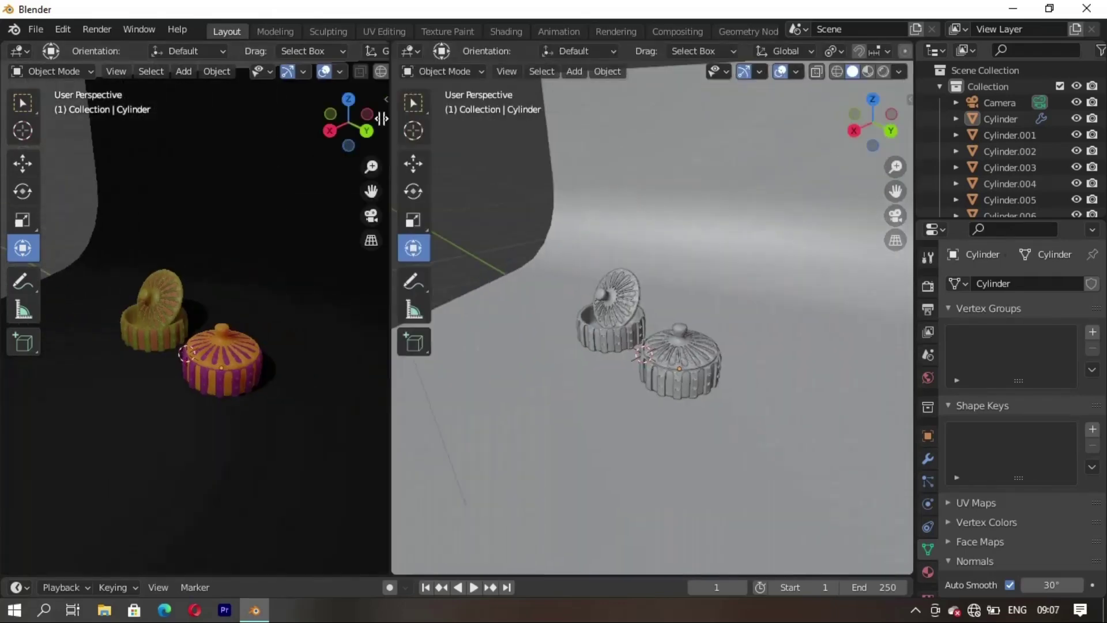
pyautogui.click(884, 71)
pyautogui.press('KP_0')
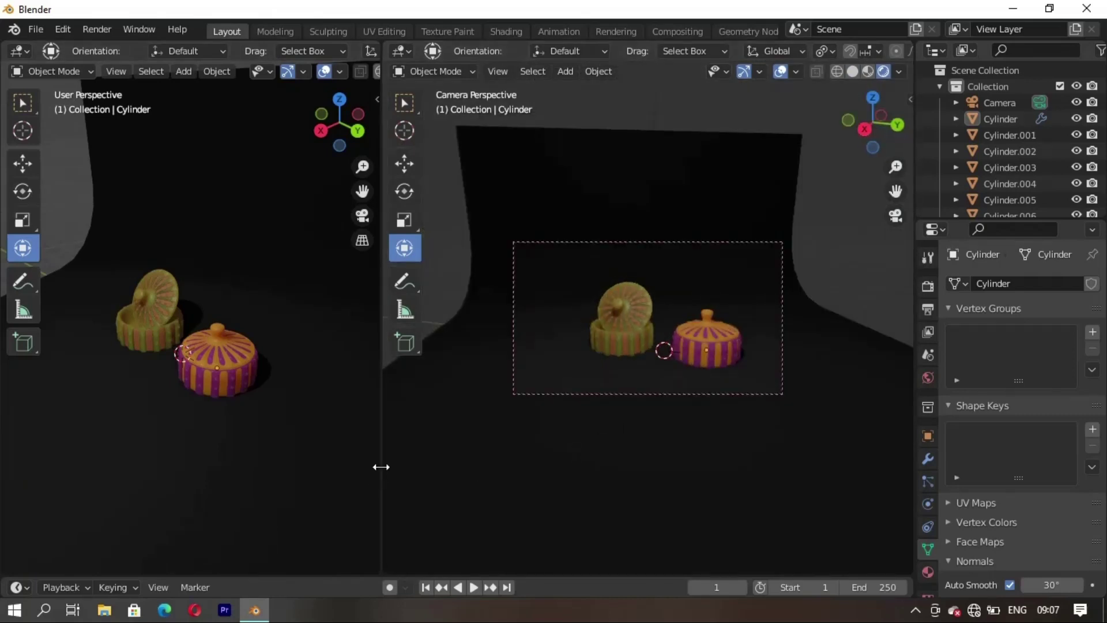
pyautogui.moveTo(381, 465); pyautogui.dragTo(645, 474)
pyautogui.scroll(-3, 306, 457)
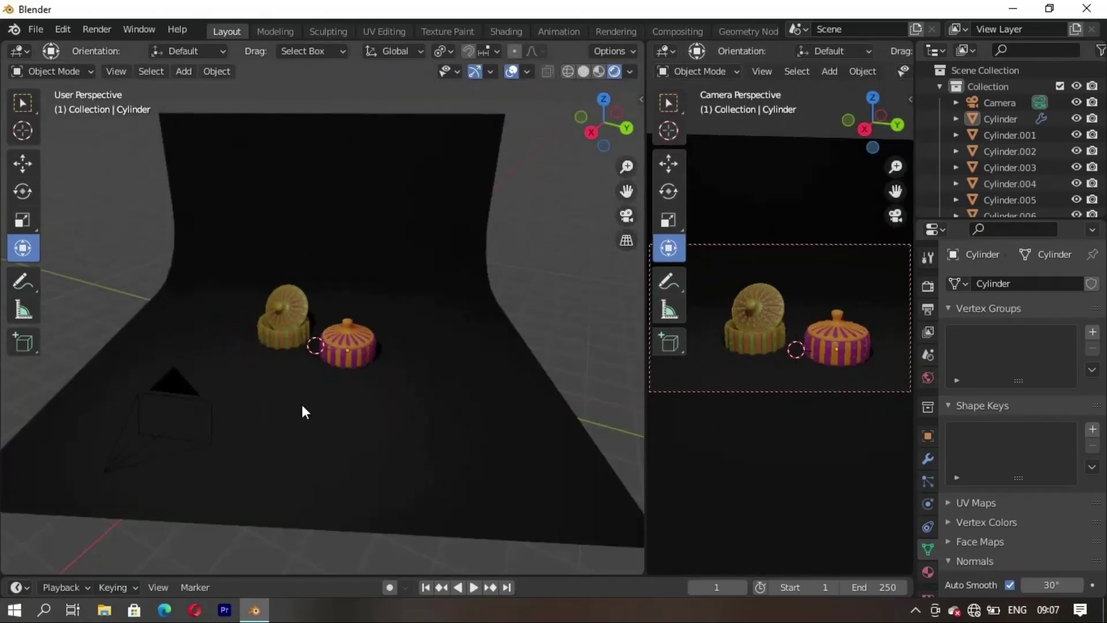
pyautogui.moveTo(302, 411); pyautogui.dragTo(473, 247, button='middle')
pyautogui.hotkey('shift', 'a')
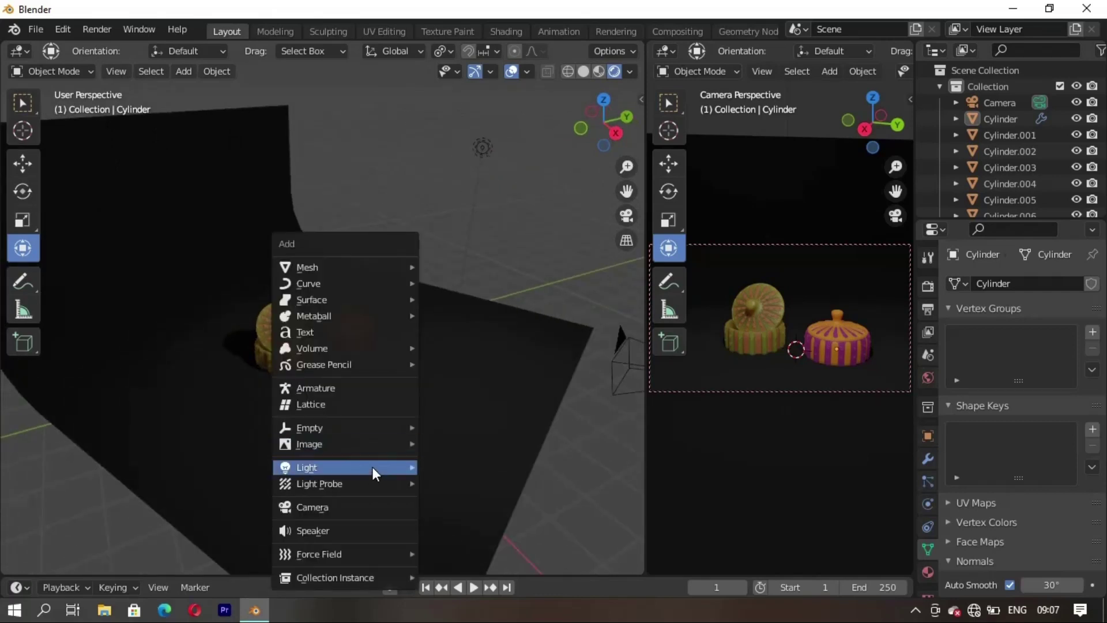
# - Add an area light, raise it along Z and shift it out along X
pyautogui.click(458, 518)
pyautogui.press('g')
pyautogui.press('z')
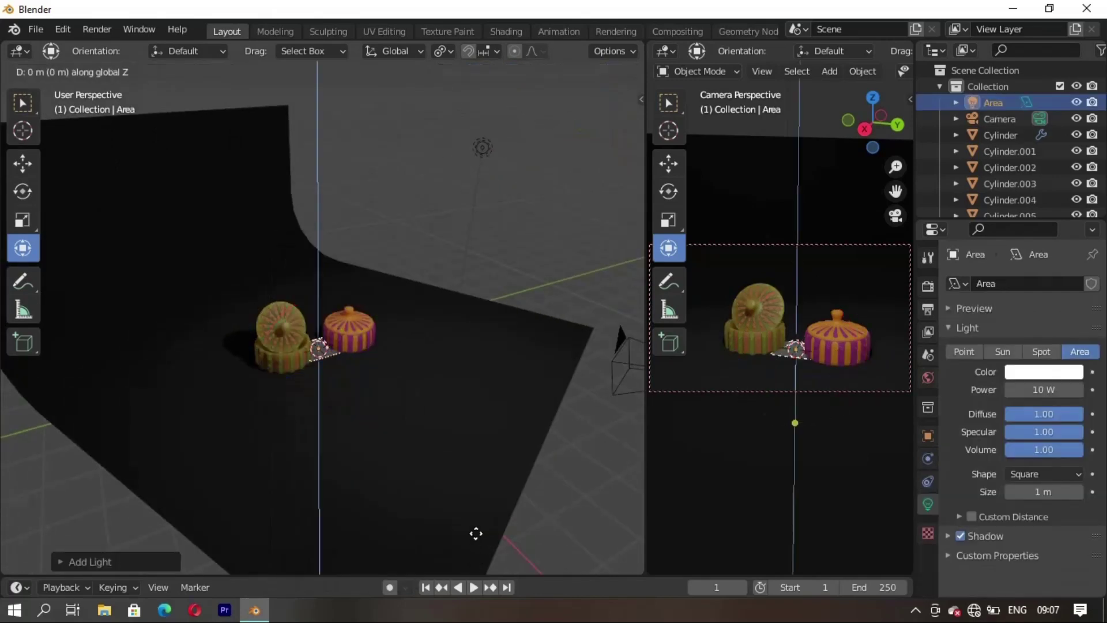
pyautogui.click(457, 447)
pyautogui.press('w')
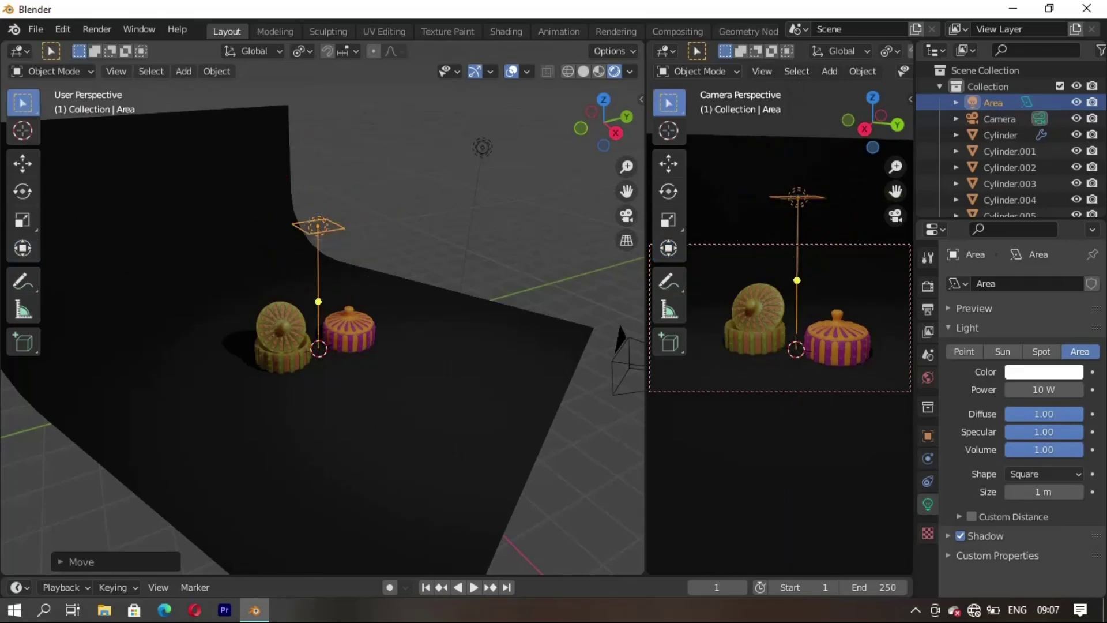
pyautogui.press('g')
pyautogui.press('y')
pyautogui.press('x')
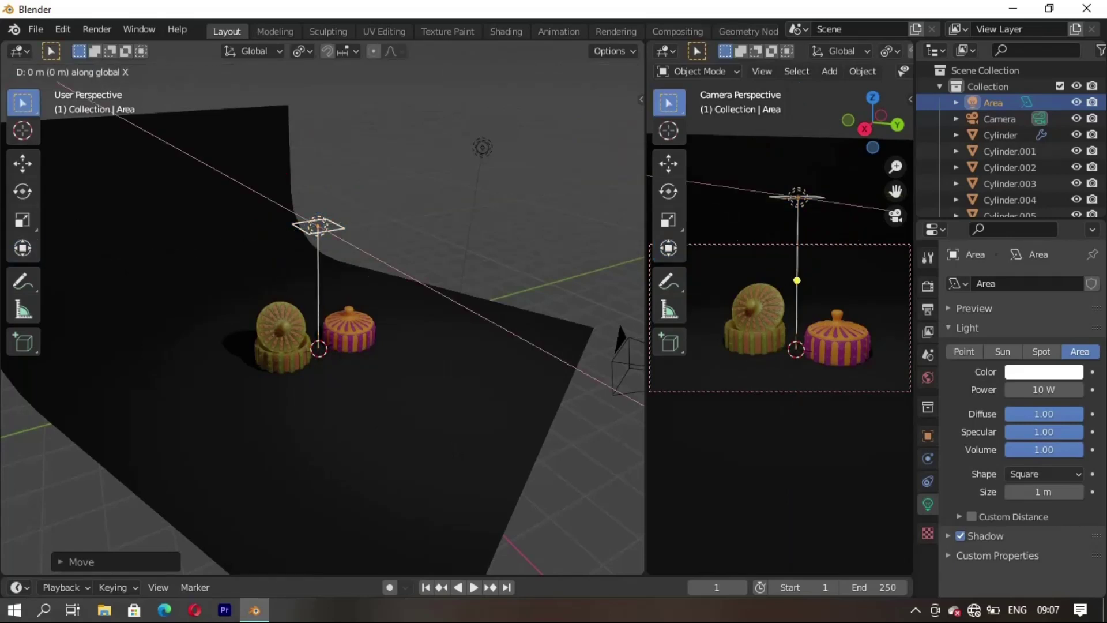
pyautogui.click(403, 430)
# - Lower the area light and rotate it to aim at the jars
pyautogui.press('g')
pyautogui.press('z')
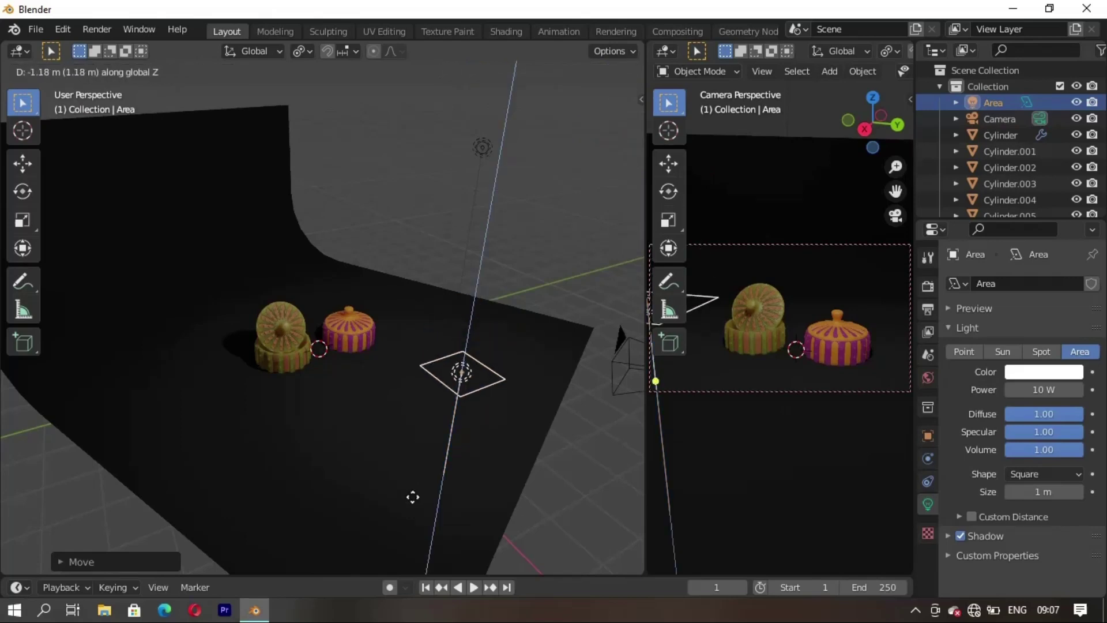
pyautogui.click(413, 496)
pyautogui.press('r')
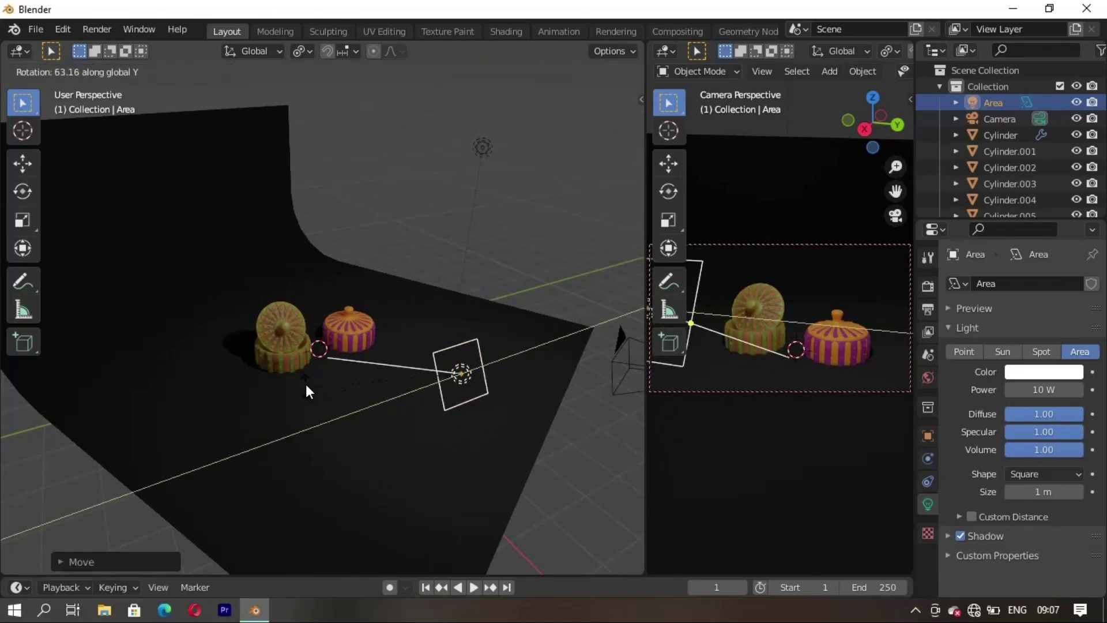
pyautogui.click(306, 384)
# - Set the area light to 1100 W with a dimmed grey colour
pyautogui.click(1032, 390)
pyautogui.write('1100')
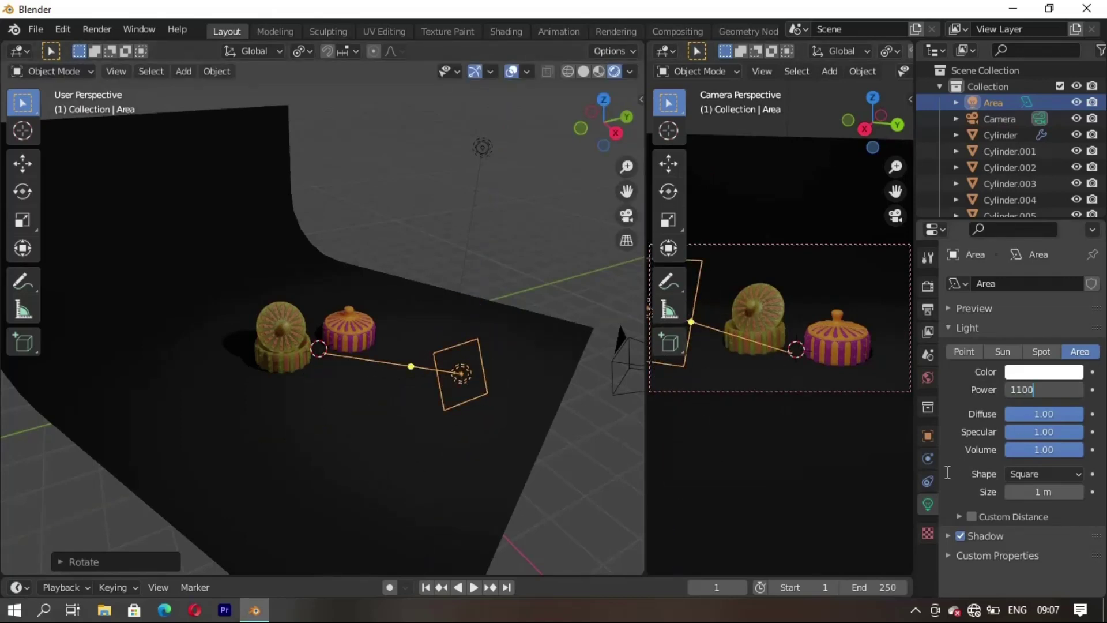
pyautogui.press('Return')
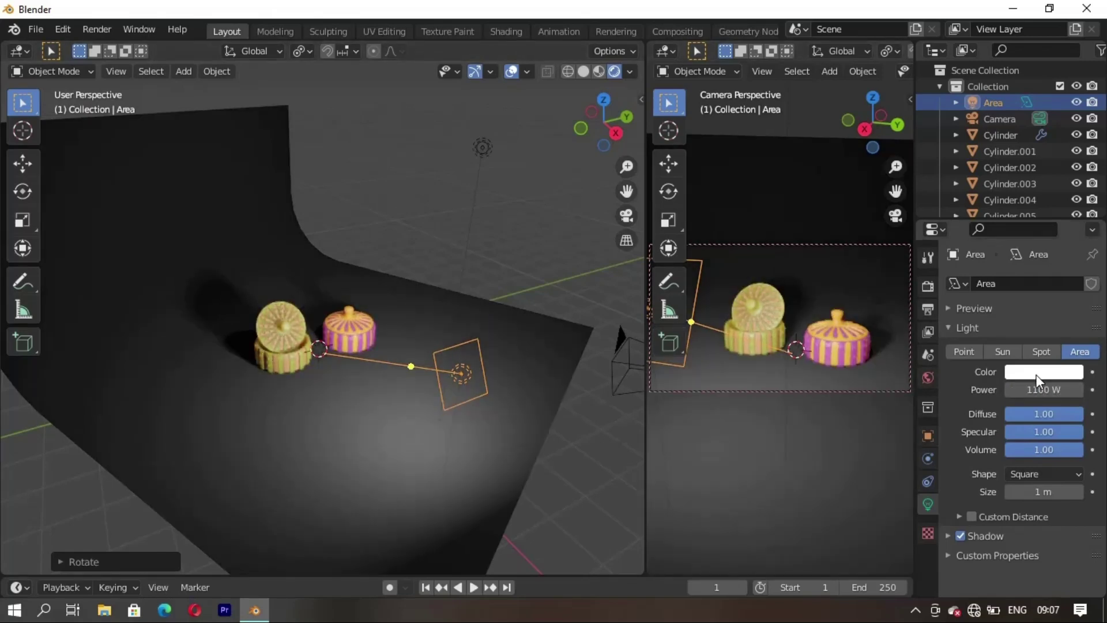
pyautogui.click(1036, 374)
pyautogui.moveTo(1073, 184); pyautogui.dragTo(1069, 190)
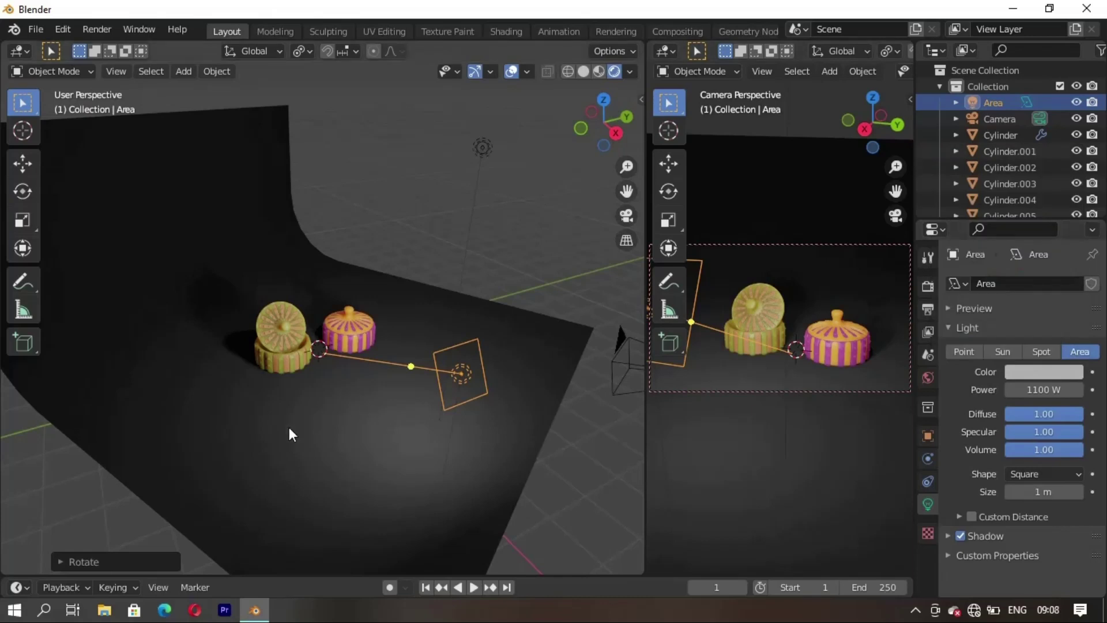
pyautogui.moveTo(289, 428); pyautogui.dragTo(331, 434, button='middle')
pyautogui.scroll(-2, 322, 416)
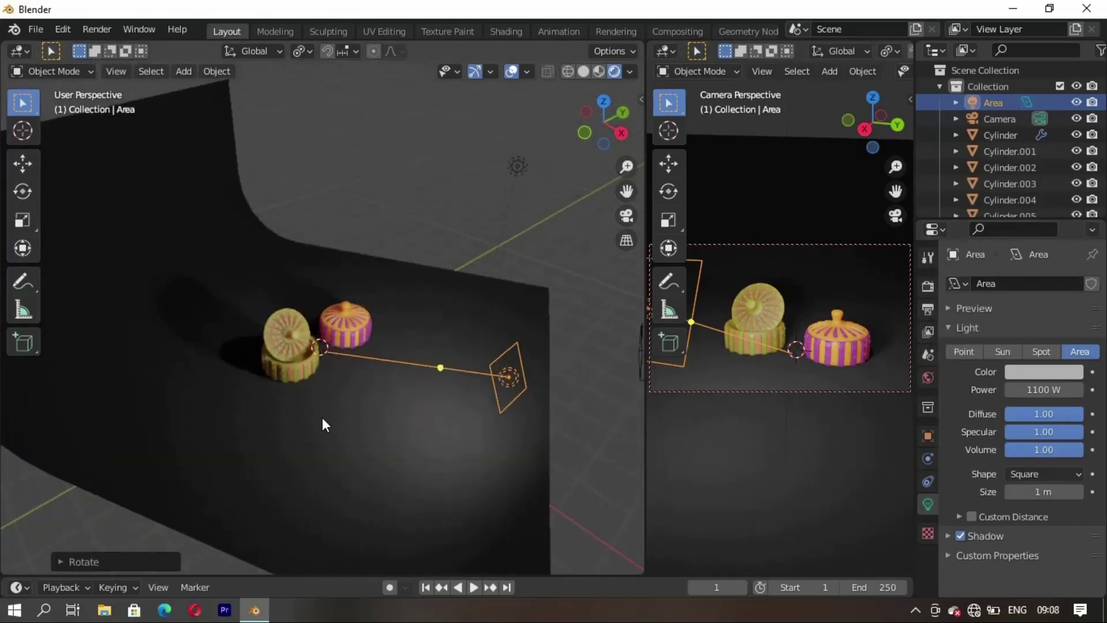
pyautogui.scroll(-3, 386, 404)
pyautogui.moveTo(341, 419); pyautogui.dragTo(345, 326, button='middle')
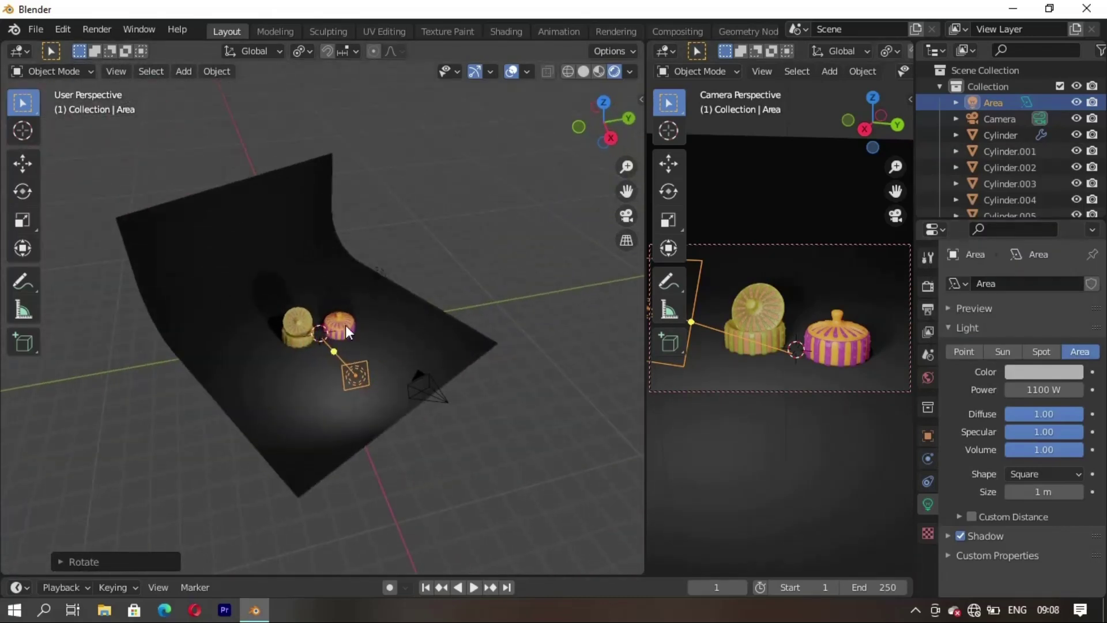
# - Add a point light and duplicate it, sliding the copy along the X axis
pyautogui.hotkey('shift', 'a')
pyautogui.click(375, 281)
pyautogui.hotkey('shift', 'd')
pyautogui.press('x')
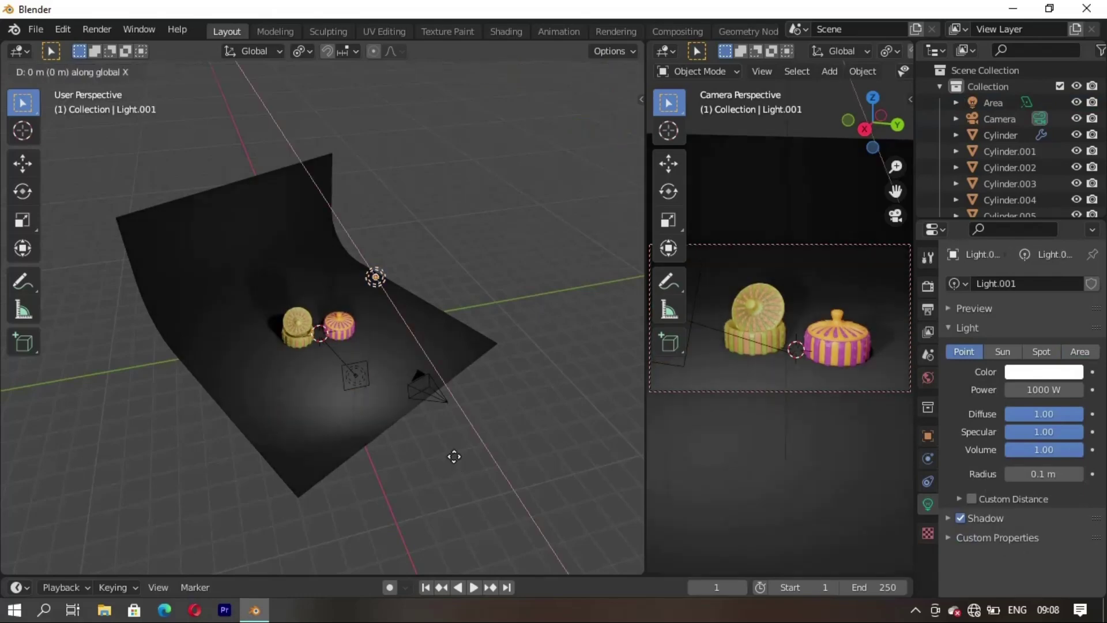
pyautogui.click(337, 493)
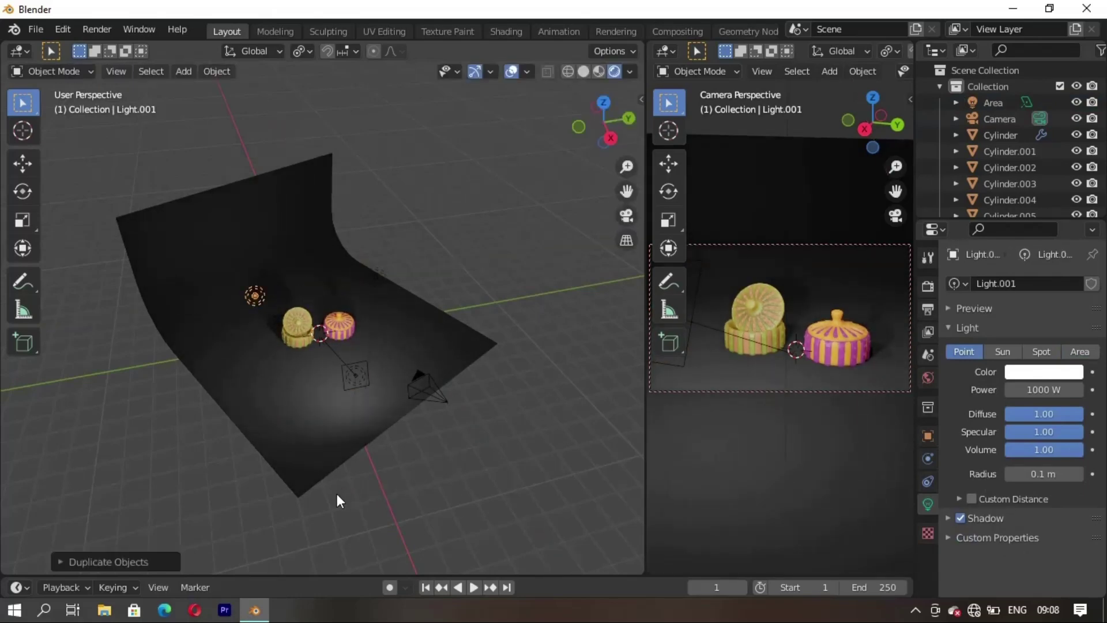
# - Reposition Light.001 to the left along X and raise it along Z
pyautogui.press('g')
pyautogui.press('x')
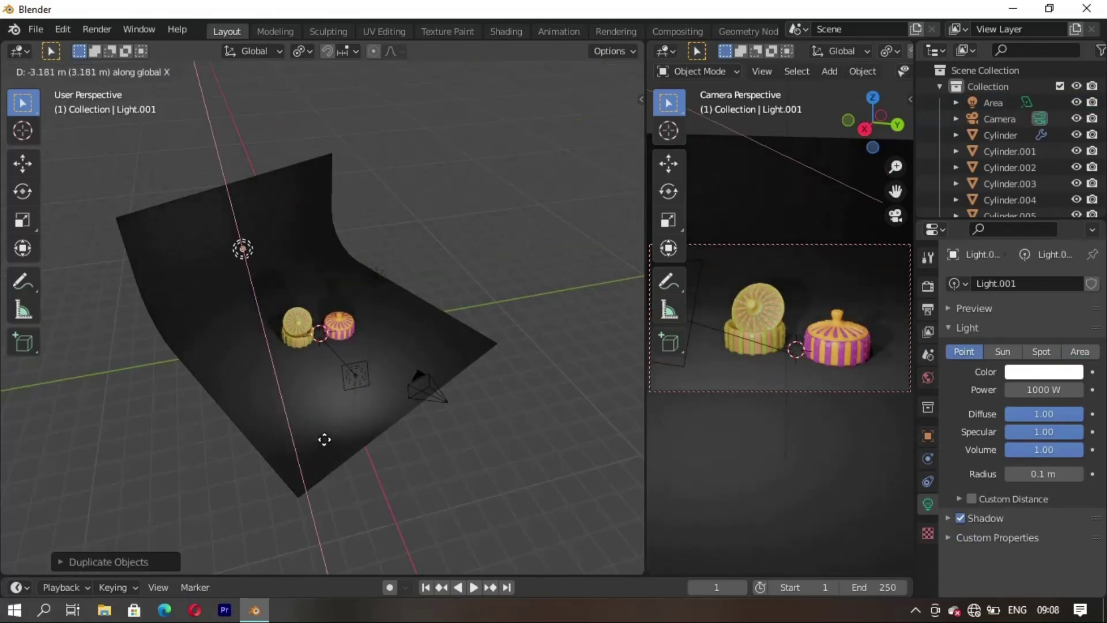
pyautogui.click(321, 441)
pyautogui.scroll(4, 311, 423)
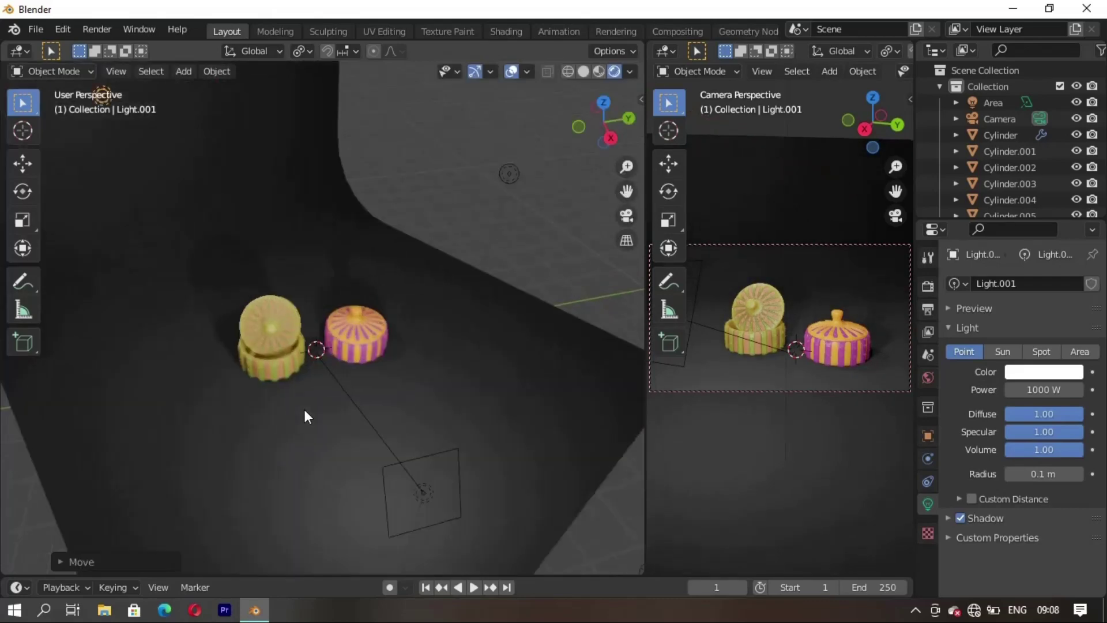
pyautogui.press('g')
pyautogui.press('z')
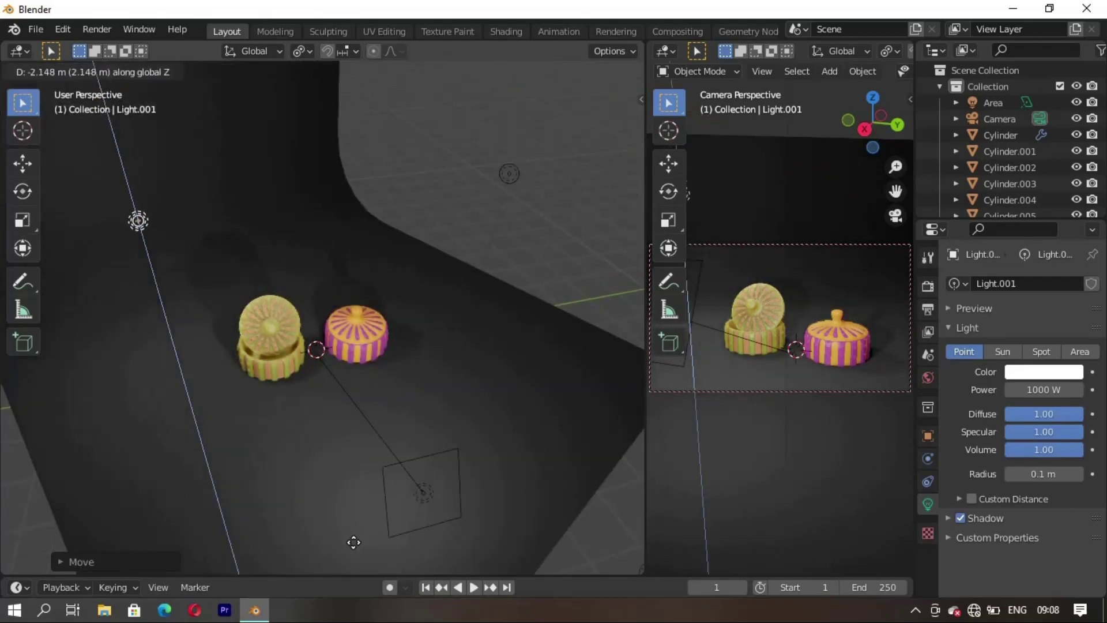
pyautogui.click(353, 544)
# - Duplicate Light.001 into Light.002, moving it along Y between the jars
pyautogui.hotkey('shift', 'd')
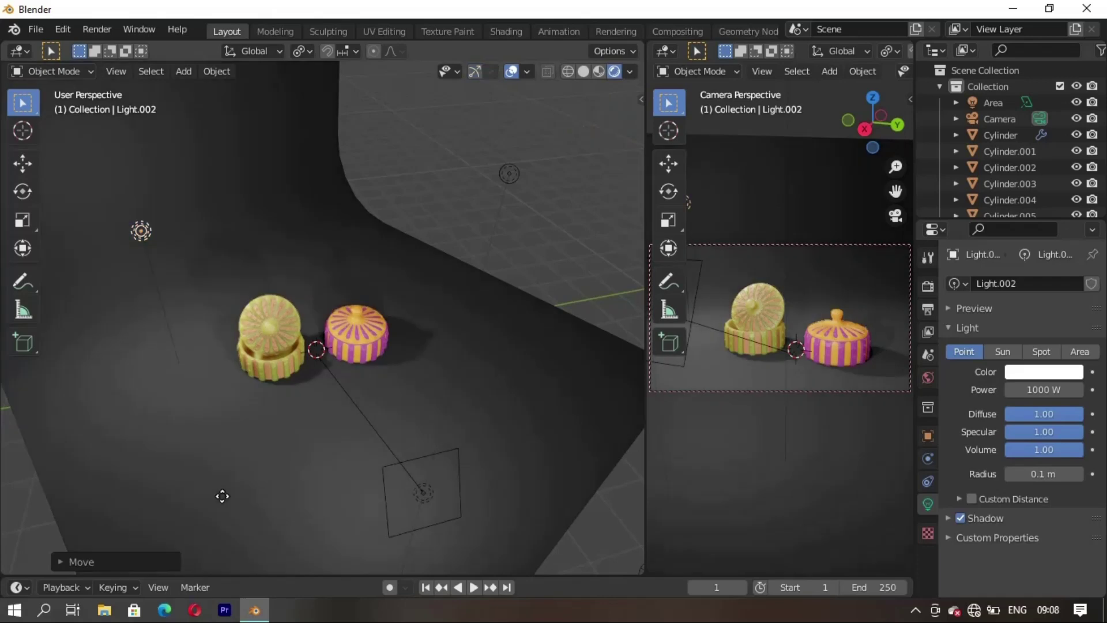
pyautogui.press('y')
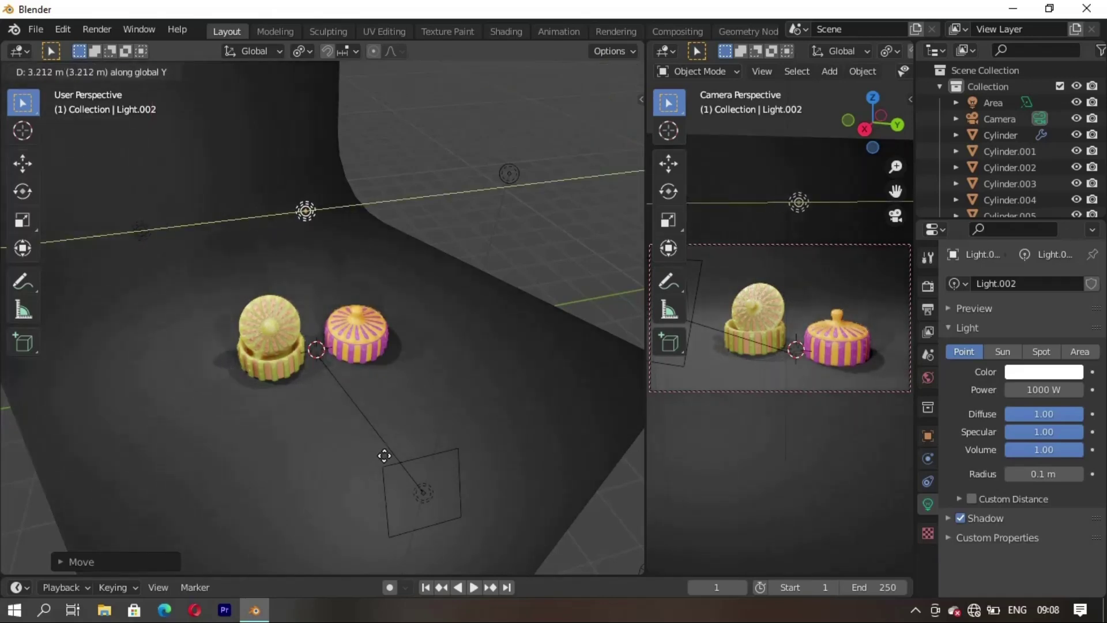
pyautogui.click(394, 453)
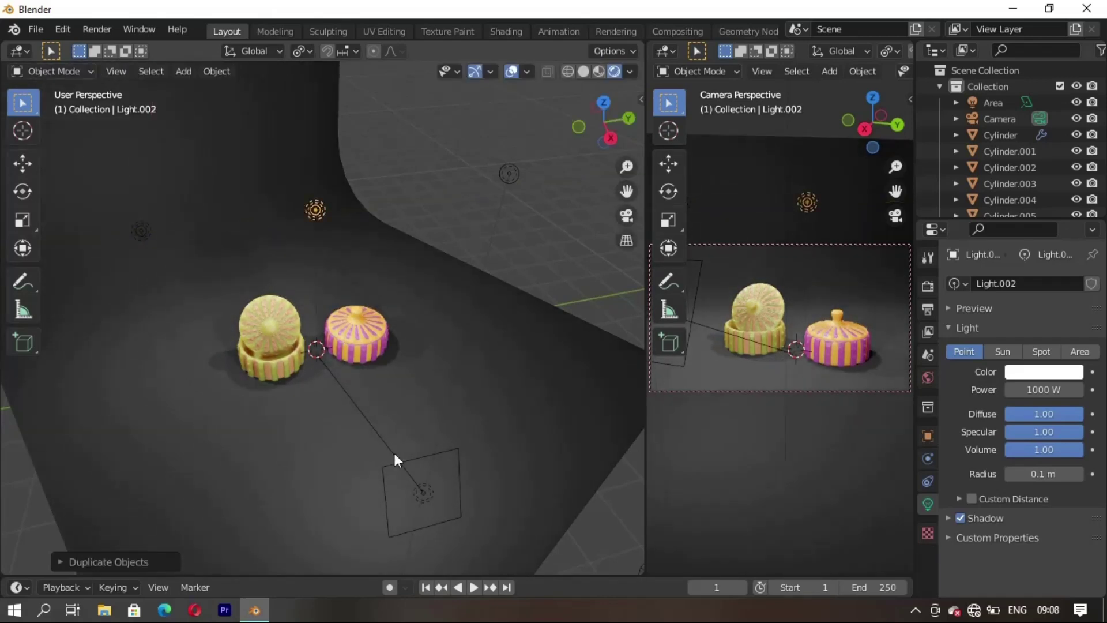
pyautogui.click(261, 459)
# - Orbit, pan and zoom around the jars to inspect the new point lights
pyautogui.scroll(2, 278, 435)
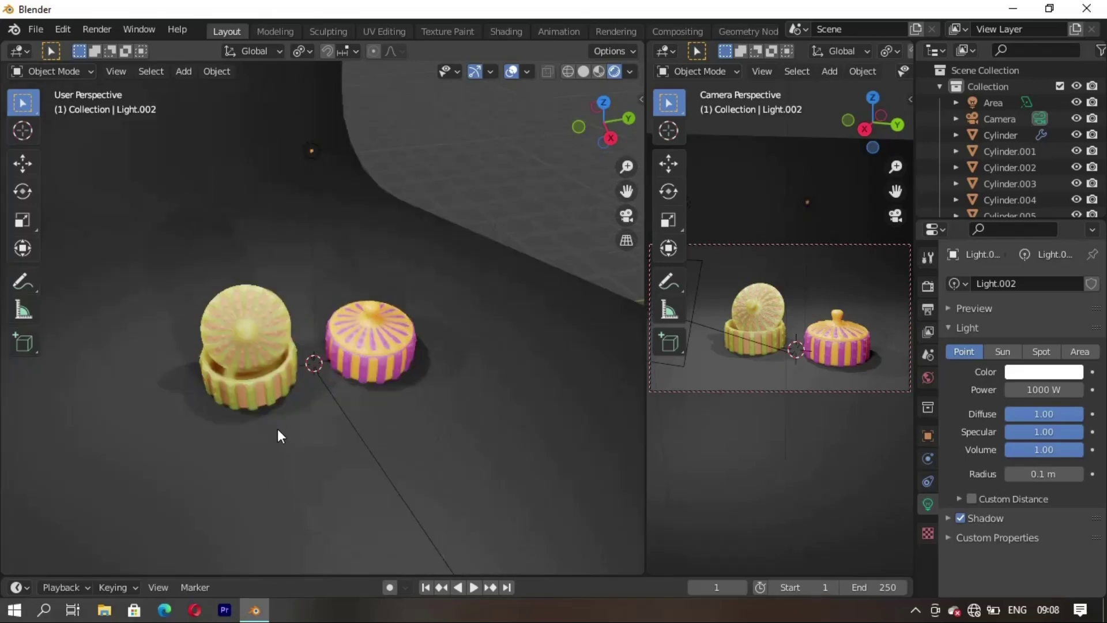
pyautogui.moveTo(272, 384)
pyautogui.mouseDown(button='middle')
pyautogui.moveTo(220, 370)
pyautogui.moveTo(289, 347)
pyautogui.moveTo(310, 369)
pyautogui.mouseUp(button='middle')
pyautogui.scroll(2, 375, 447)
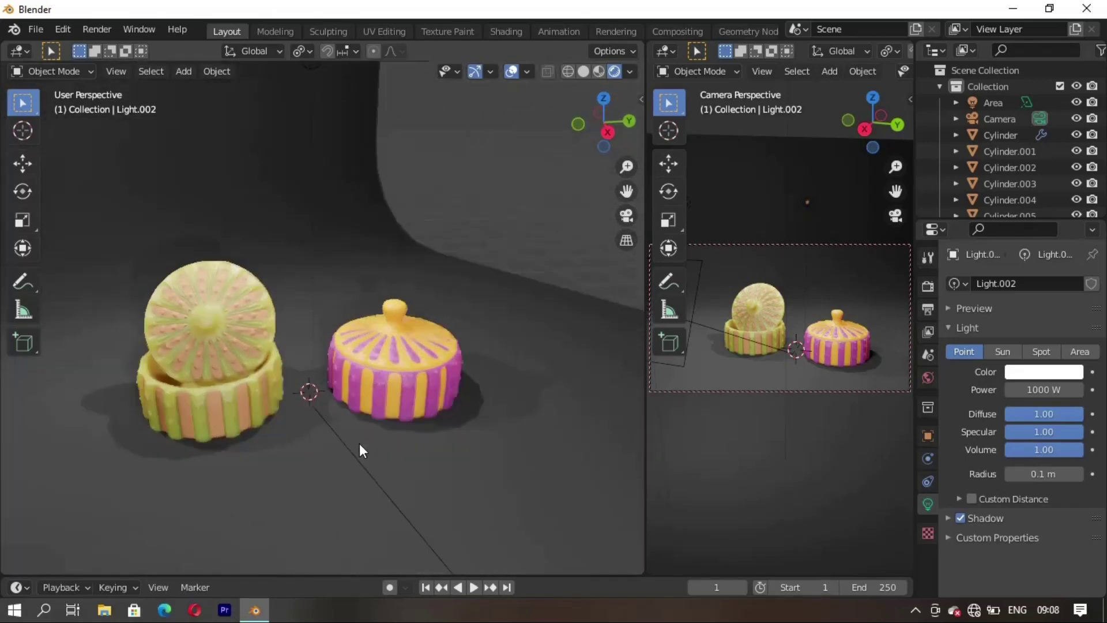
pyautogui.scroll(2, 283, 435)
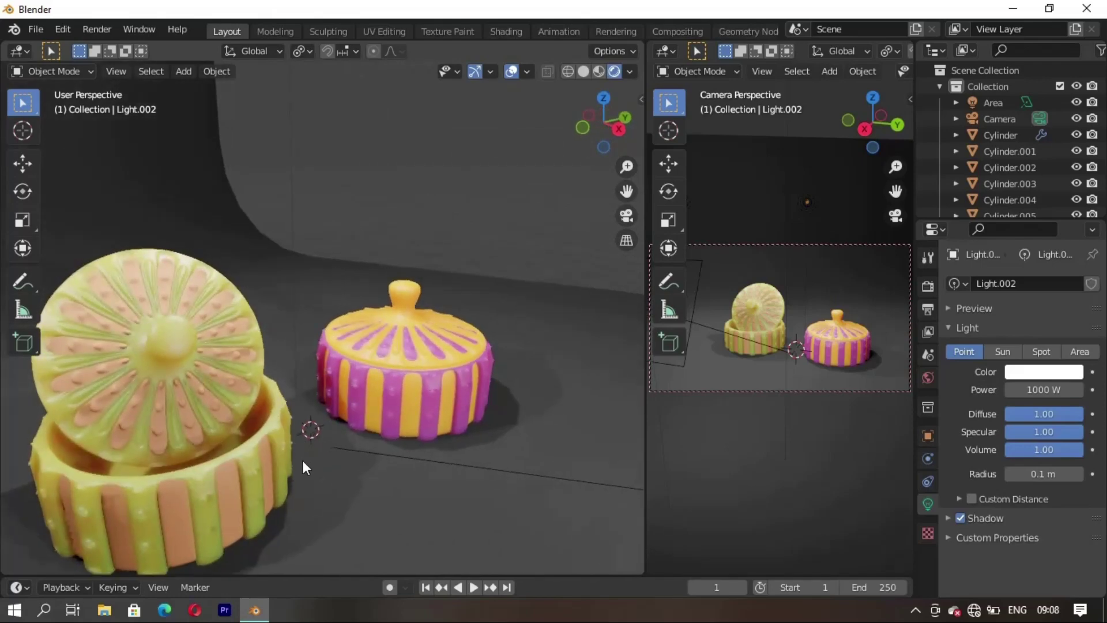
pyautogui.keyDown('shift'); pyautogui.moveTo(329, 451); pyautogui.dragTo(365, 483, button='middle'); pyautogui.keyUp('shift')
pyautogui.moveTo(286, 493); pyautogui.dragTo(234, 496, button='middle')
pyautogui.scroll(-2, 234, 495)
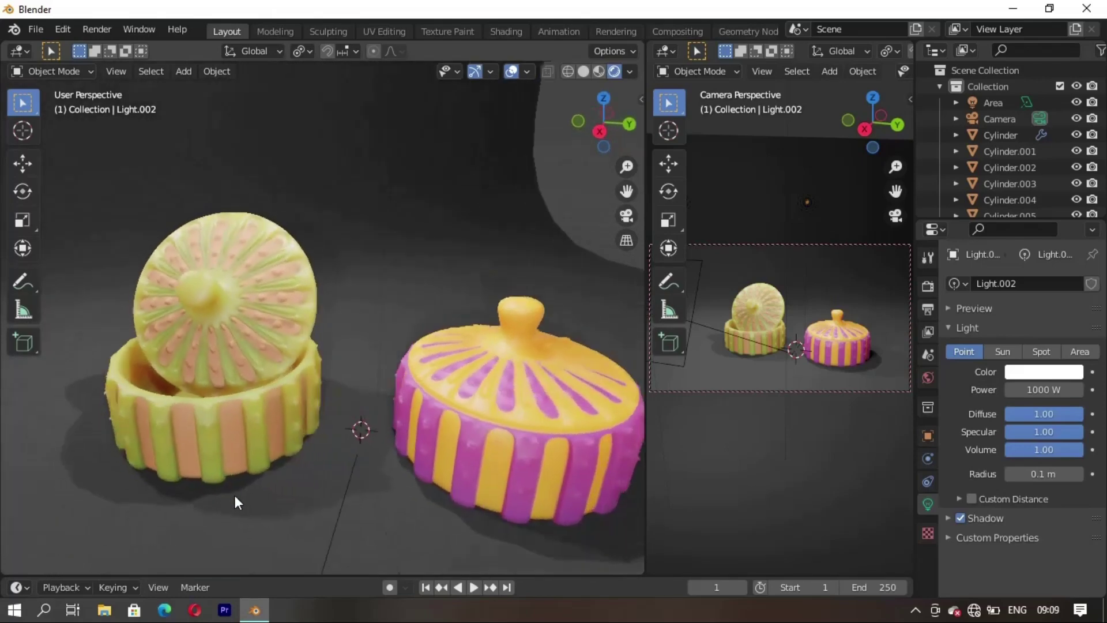
pyautogui.scroll(-2, 234, 461)
pyautogui.scroll(-1, 279, 348)
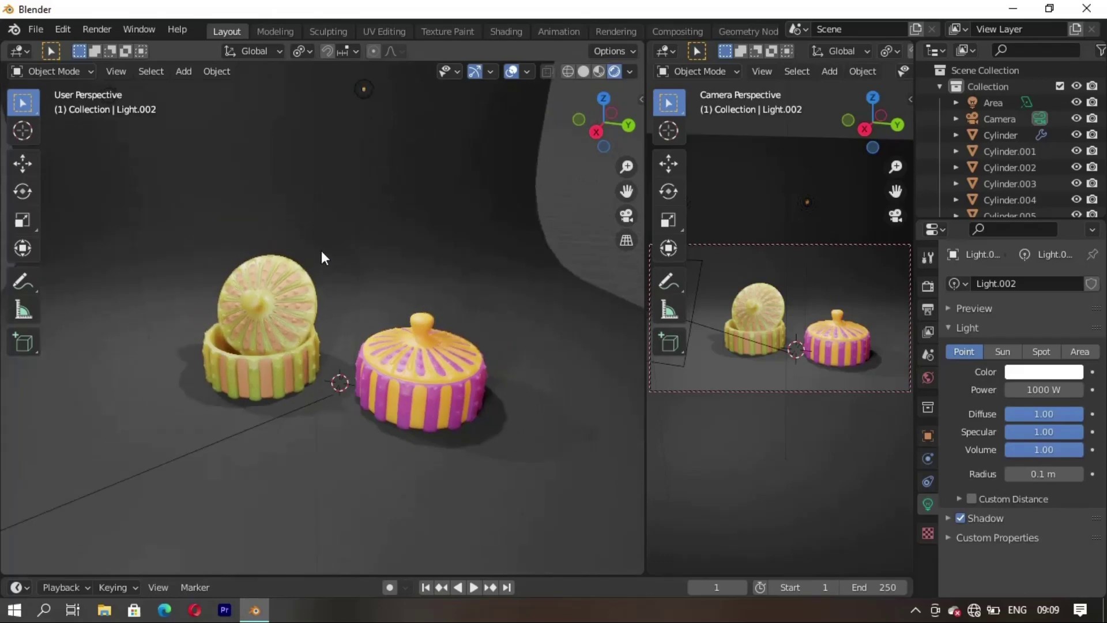
pyautogui.moveTo(259, 378)
pyautogui.mouseDown(button='middle')
pyautogui.moveTo(289, 371)
pyautogui.moveTo(402, 415)
pyautogui.mouseUp(button='middle')
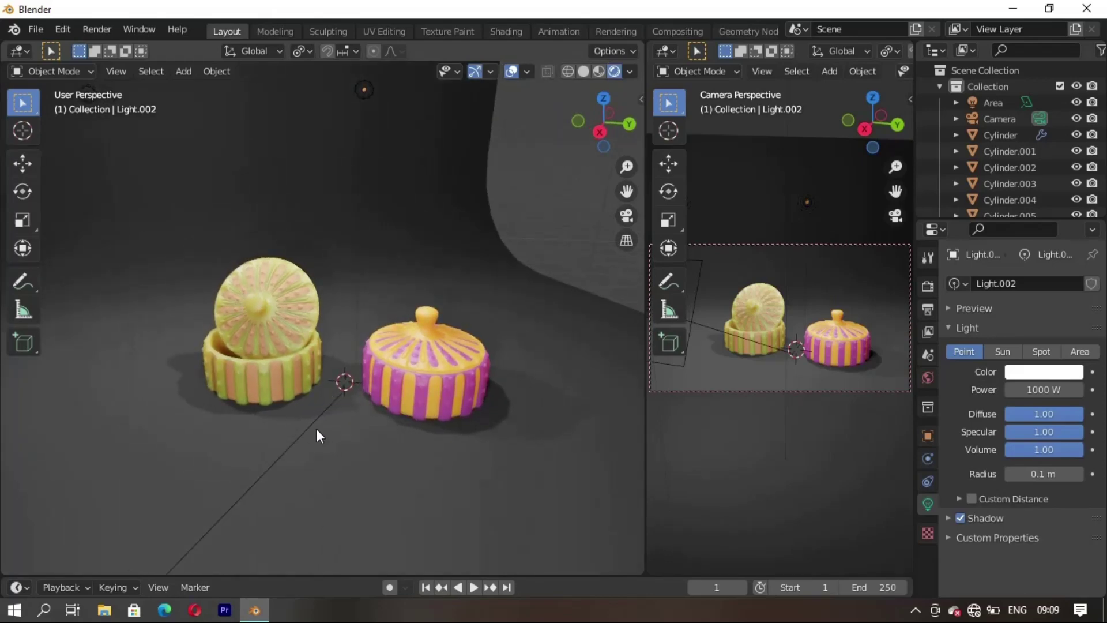
pyautogui.moveTo(316, 429); pyautogui.dragTo(253, 433, button='middle')
# - Darken the Cylinder jar's Subsurface Color to deep purple
pyautogui.click(403, 422)
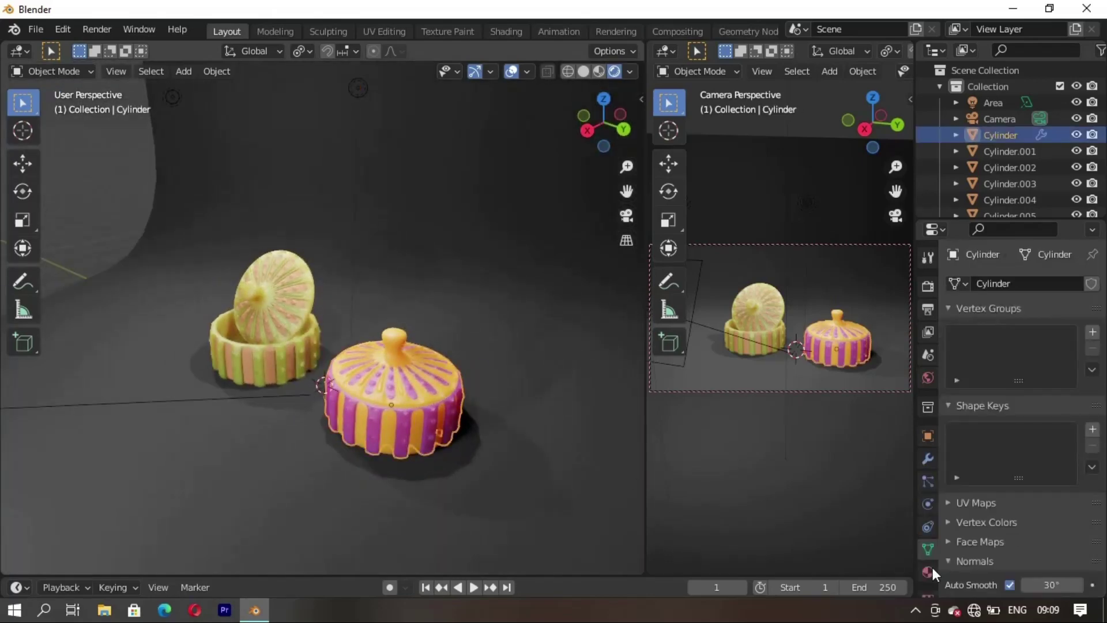
pyautogui.click(929, 571)
pyautogui.scroll(-3, 1012, 531)
pyautogui.scroll(-3, 1015, 528)
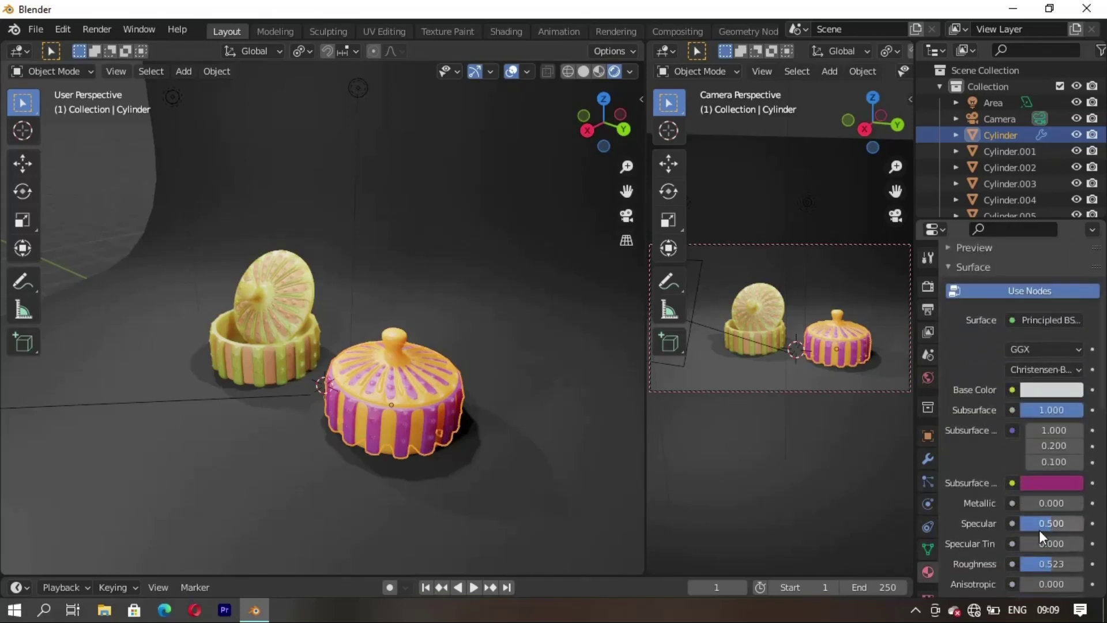
pyautogui.click(1034, 486)
pyautogui.moveTo(1070, 324); pyautogui.dragTo(1068, 345)
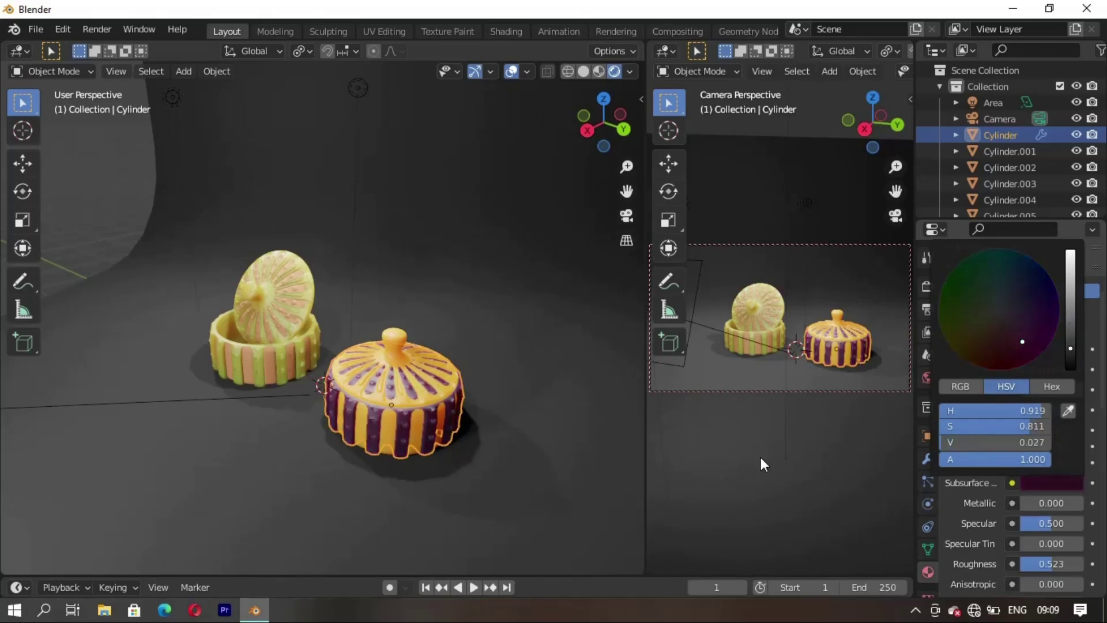
# - Darken Cylinder.001's Subsurface Color to dark brown
pyautogui.click(391, 424)
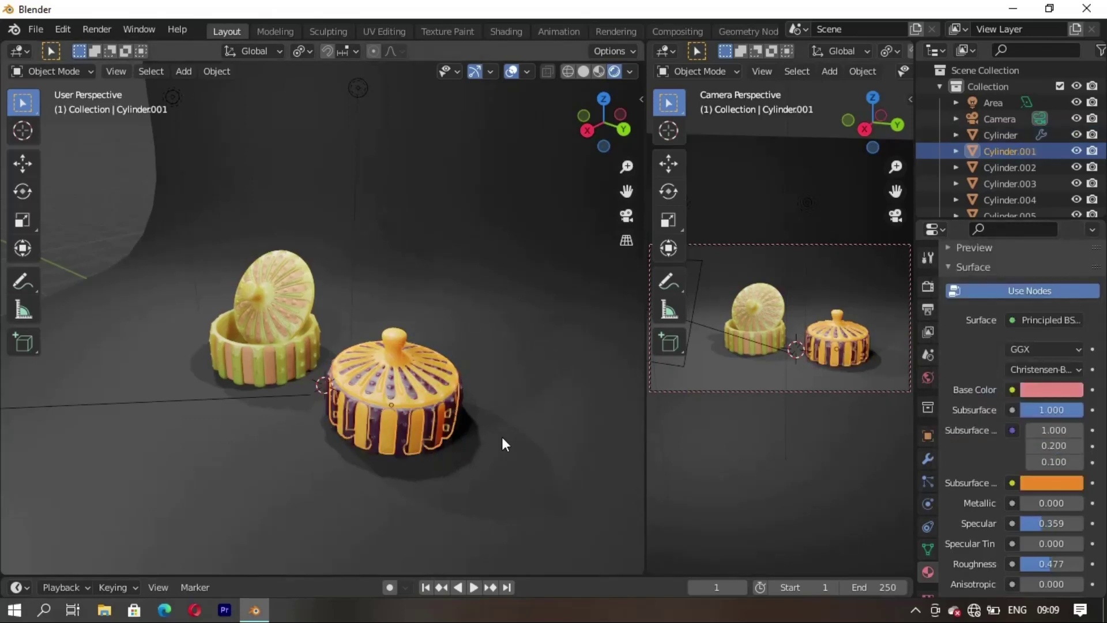
pyautogui.click(1040, 482)
pyautogui.moveTo(1068, 339)
pyautogui.mouseDown()
pyautogui.moveTo(1071, 330)
pyautogui.moveTo(1072, 349)
pyautogui.mouseUp()
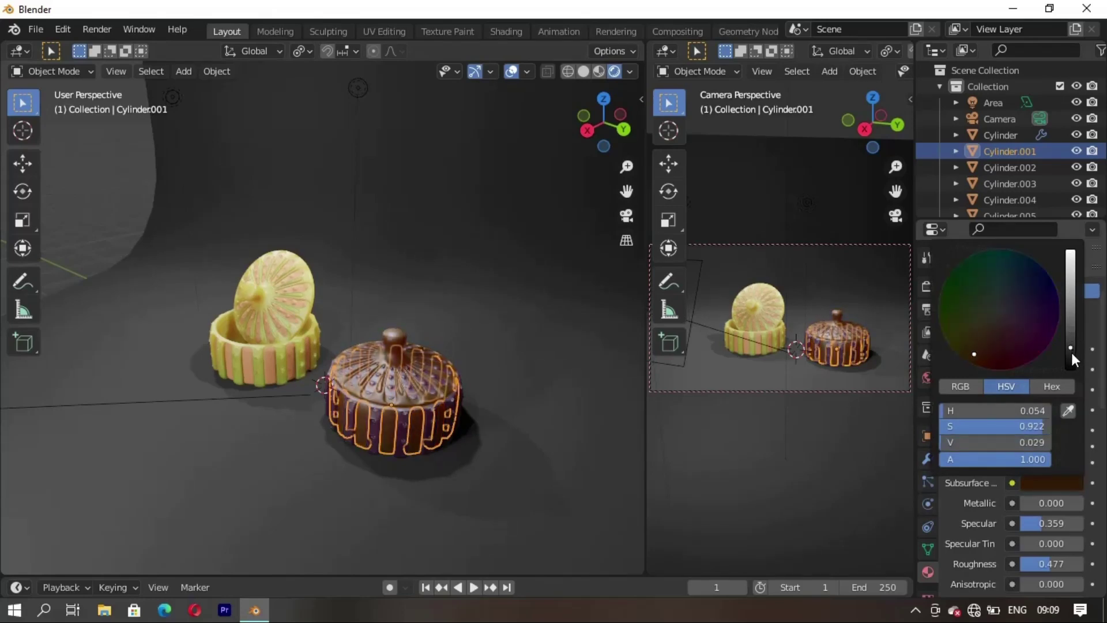
pyautogui.click(92, 211)
# - Shift Cylinder.001's subsurface hue toward red and drop its value to 0 (black)
pyautogui.moveTo(368, 394); pyautogui.dragTo(360, 375, button='middle')
pyautogui.scroll(2, 393, 395)
pyautogui.scroll(2, 378, 395)
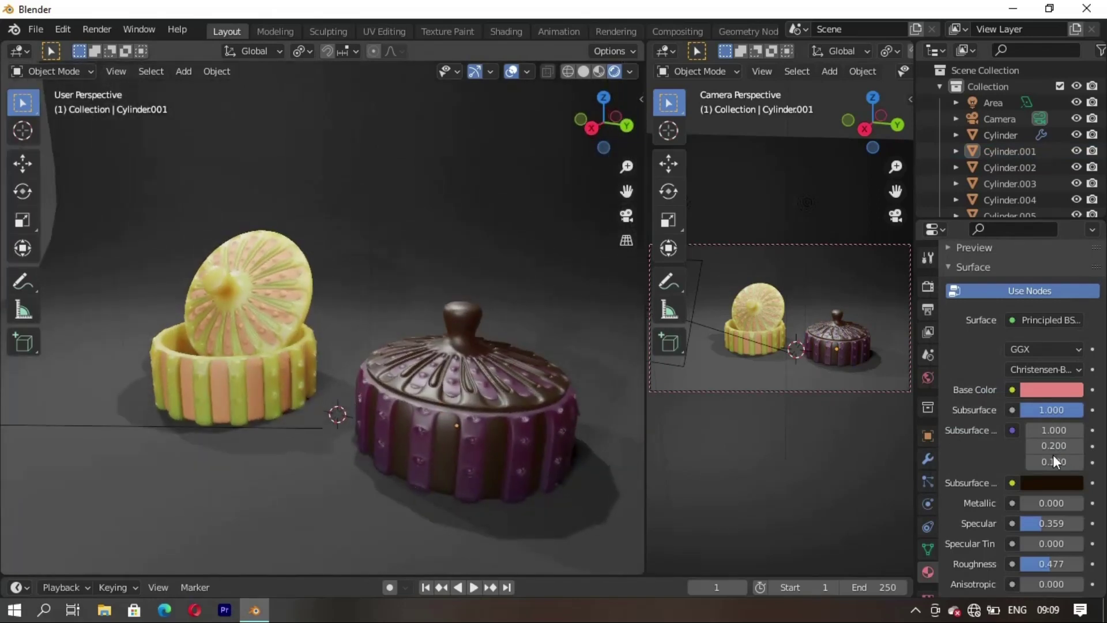
pyautogui.click(1046, 480)
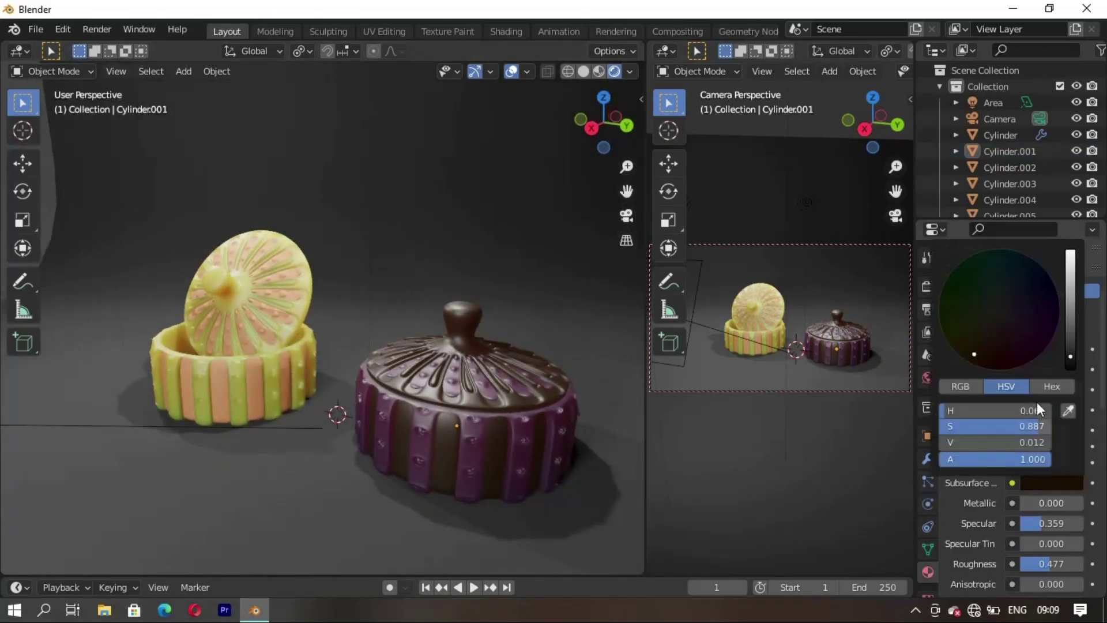
pyautogui.click(1006, 359)
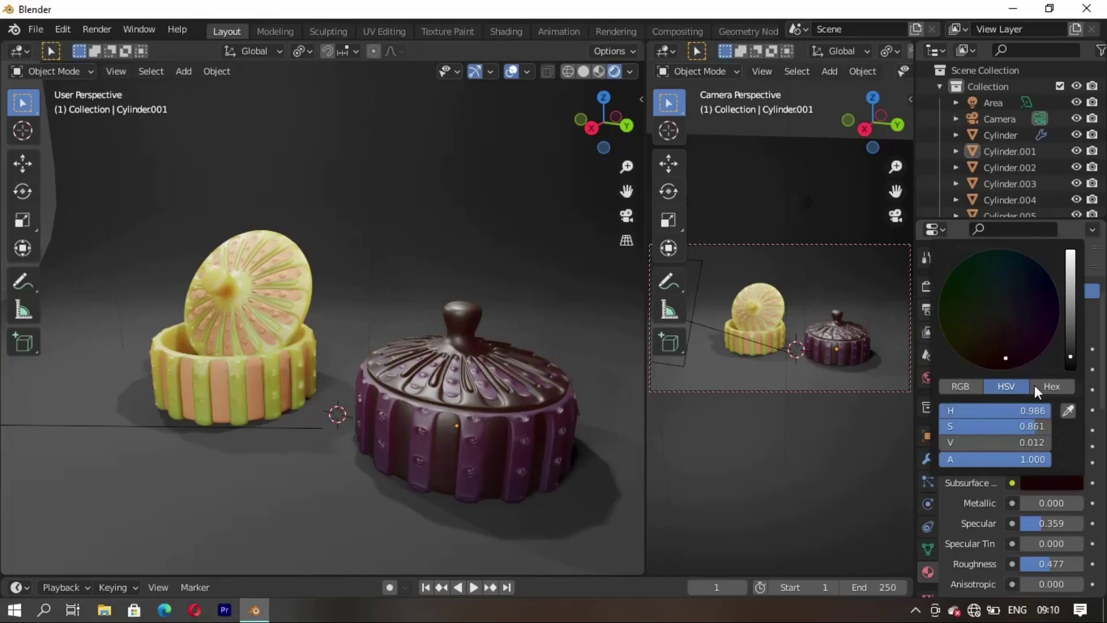
pyautogui.click(1070, 369)
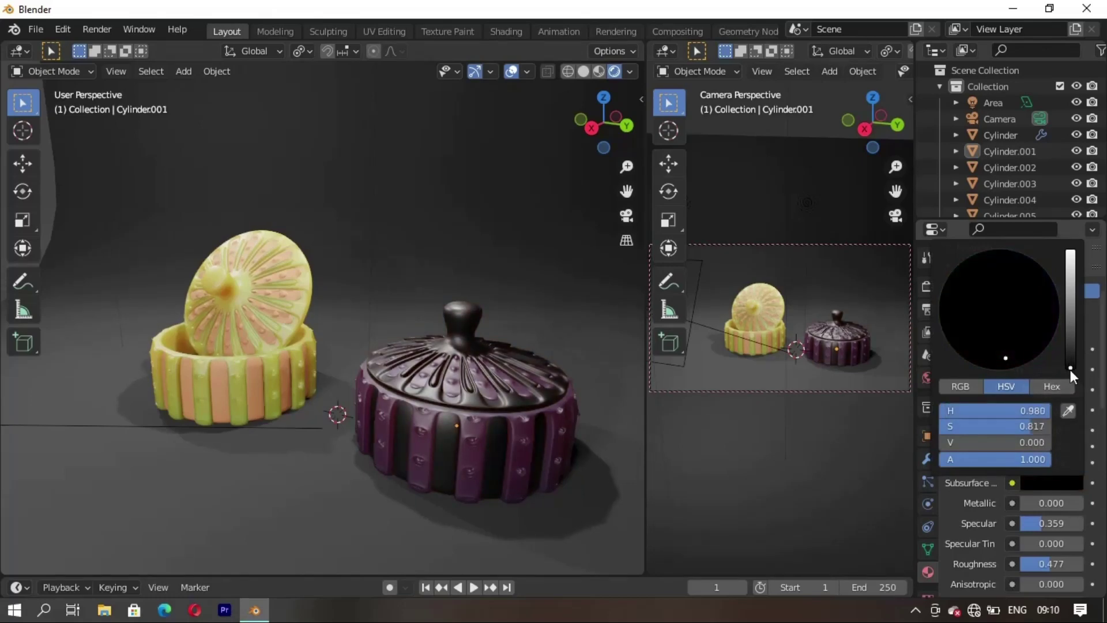